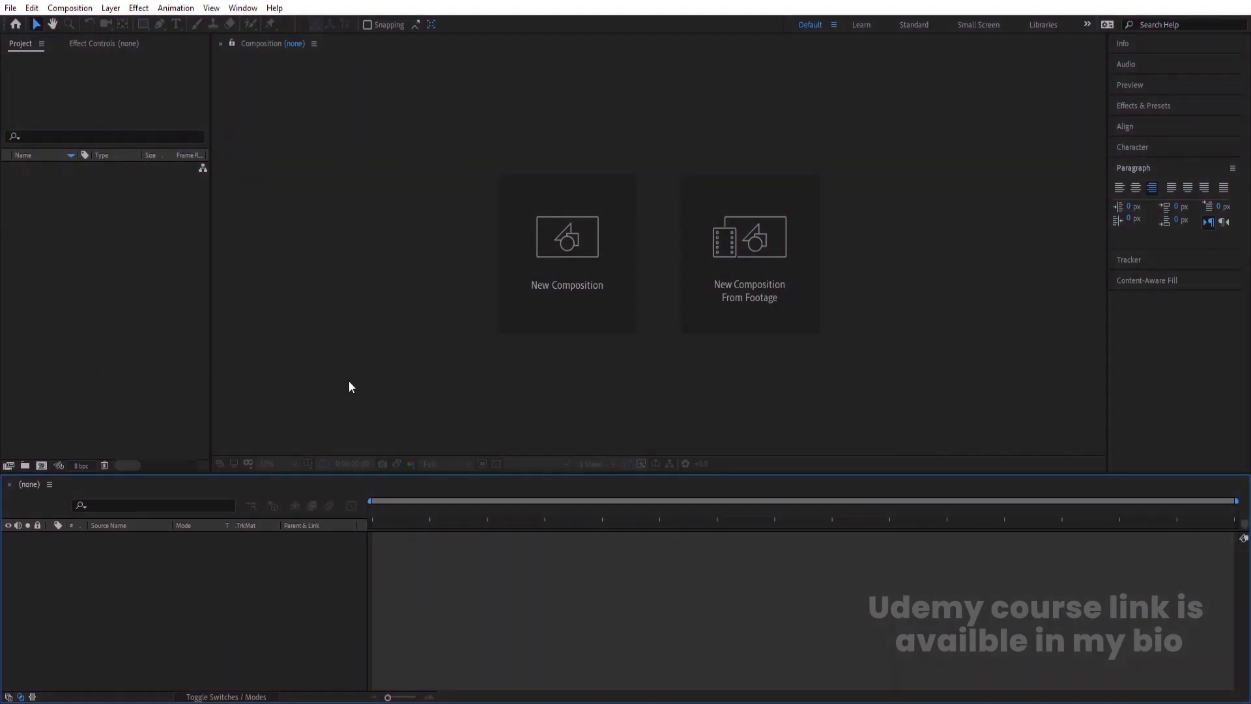
# Step: Start a new composition named Main Animation with a frame rate of 30 and a duration of 0:00:30:00
pyautogui.click(565, 288)
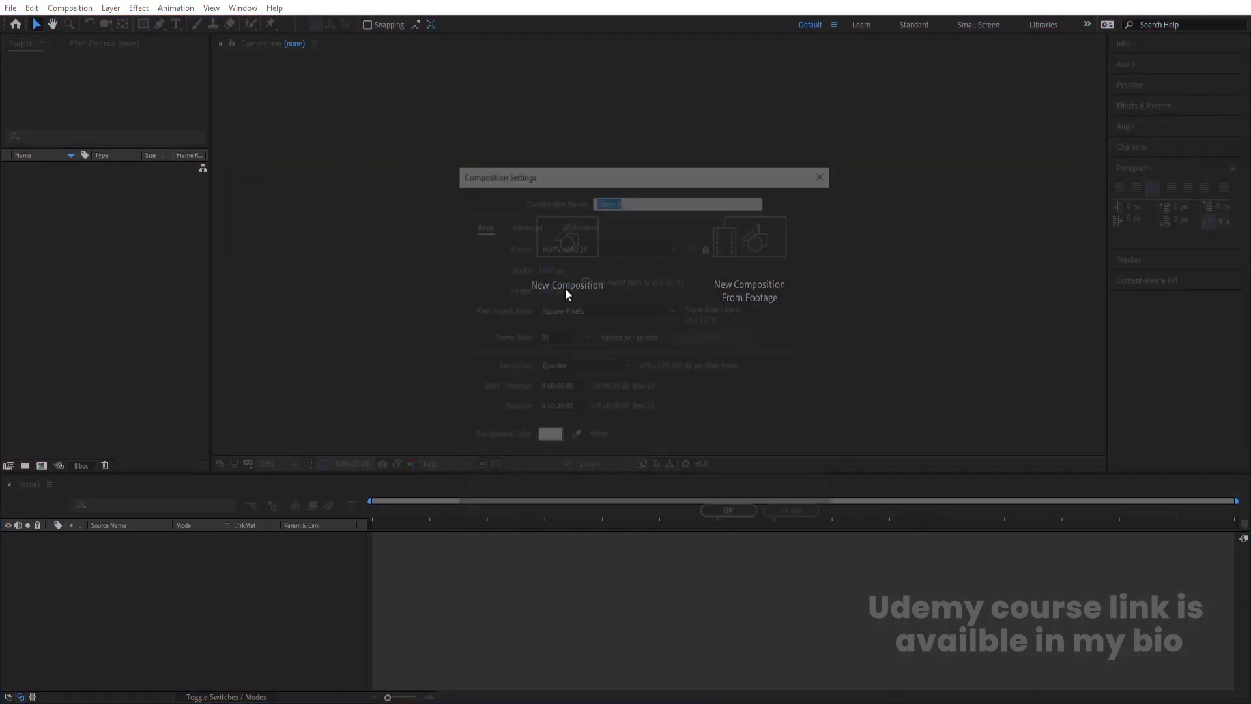
pyautogui.write('Main Animation')
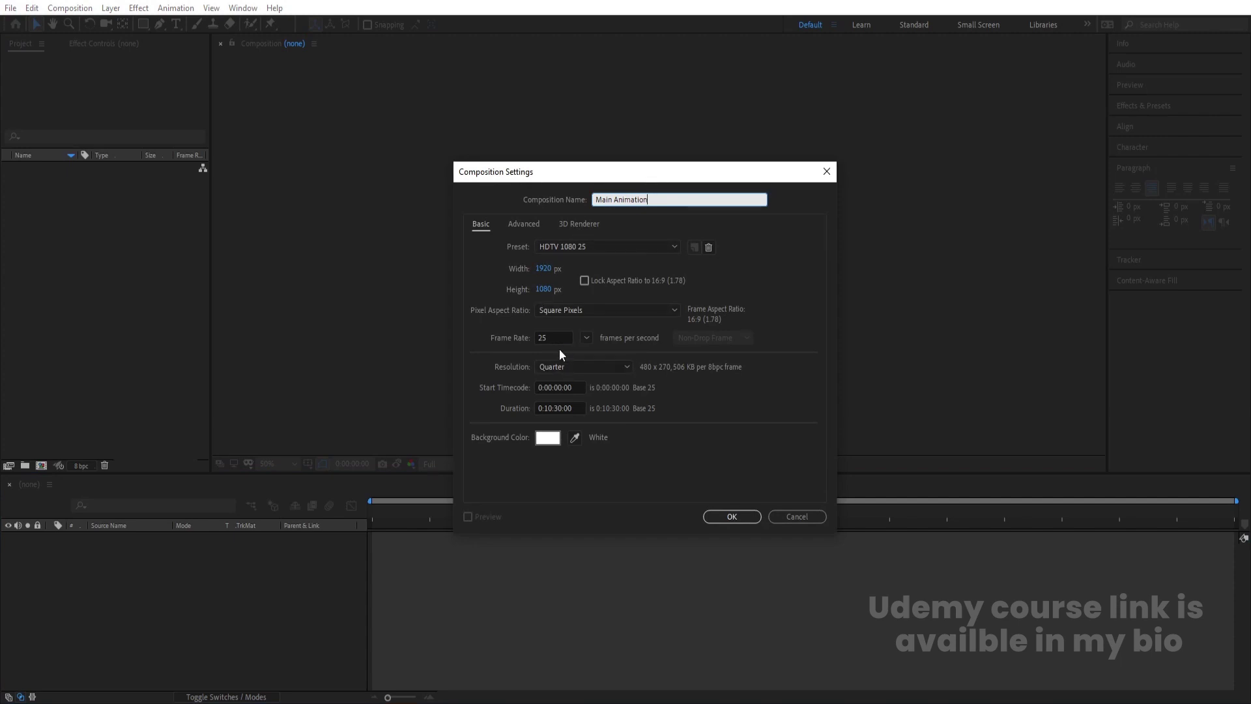
pyautogui.click(533, 340)
pyautogui.write('30')
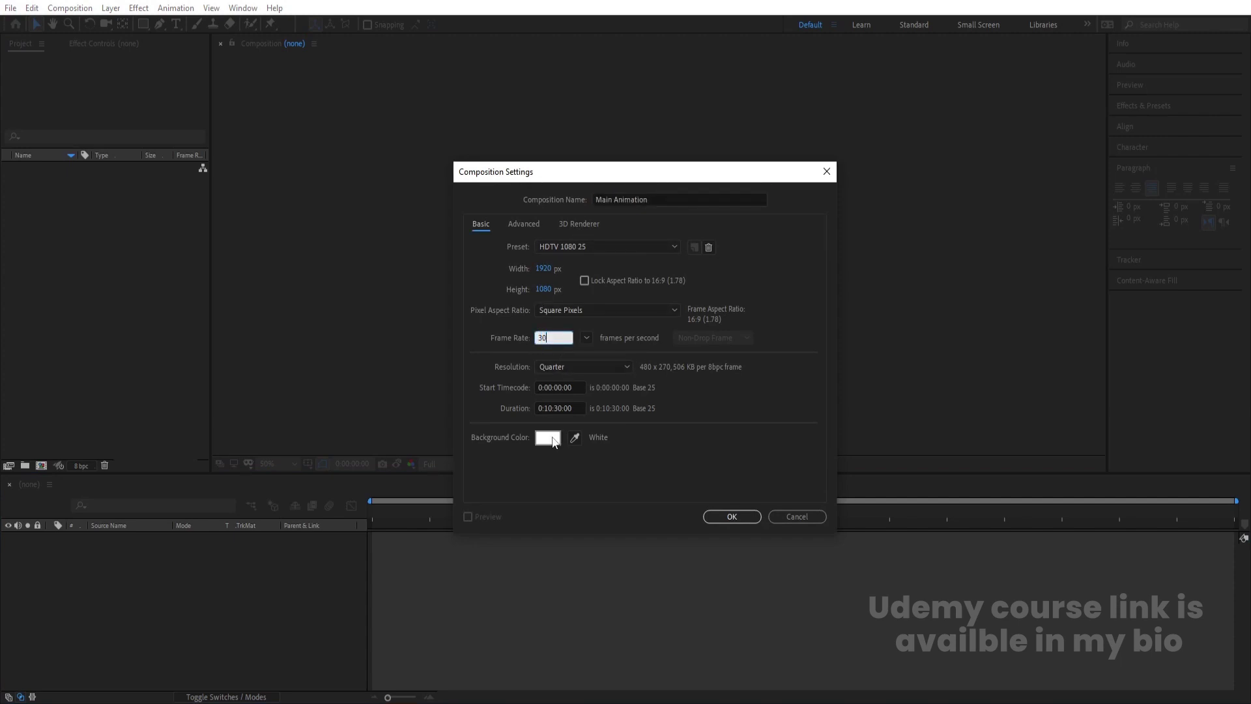
pyautogui.click(547, 408)
pyautogui.press('BackSpace')
pyautogui.write('0')
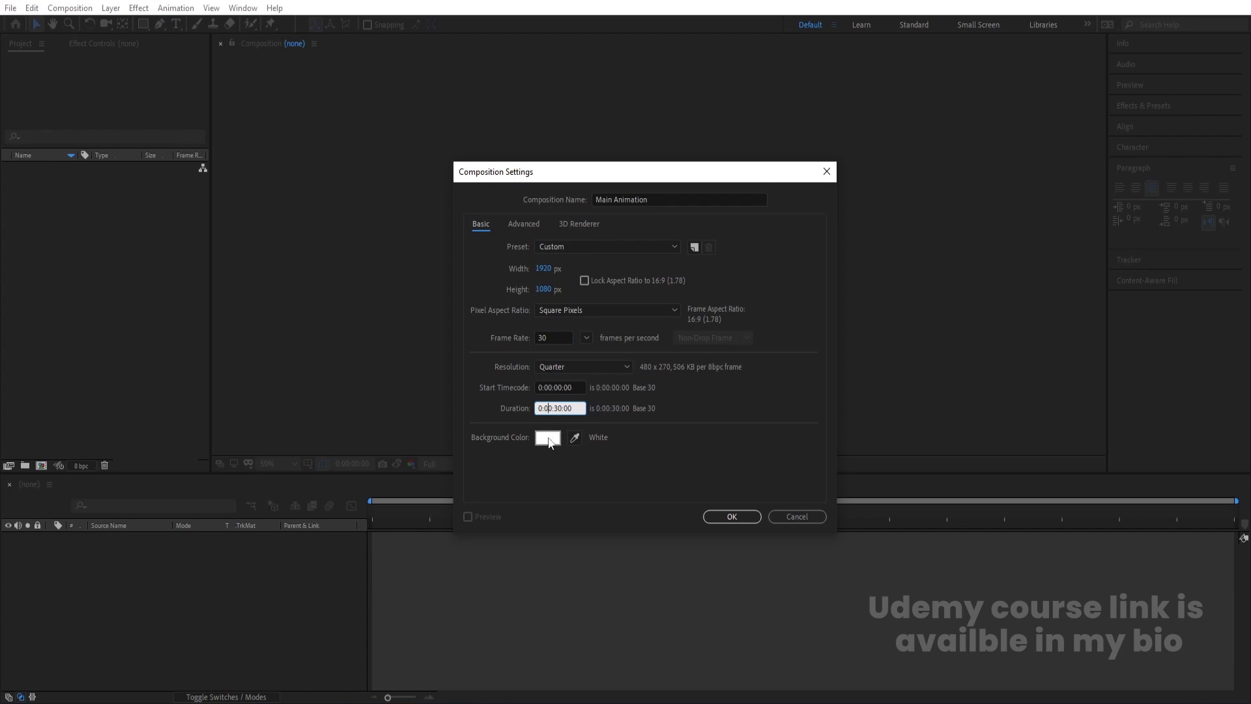
# Step: Set the composition's background color to black (000000) and create the composition
pyautogui.click(547, 437)
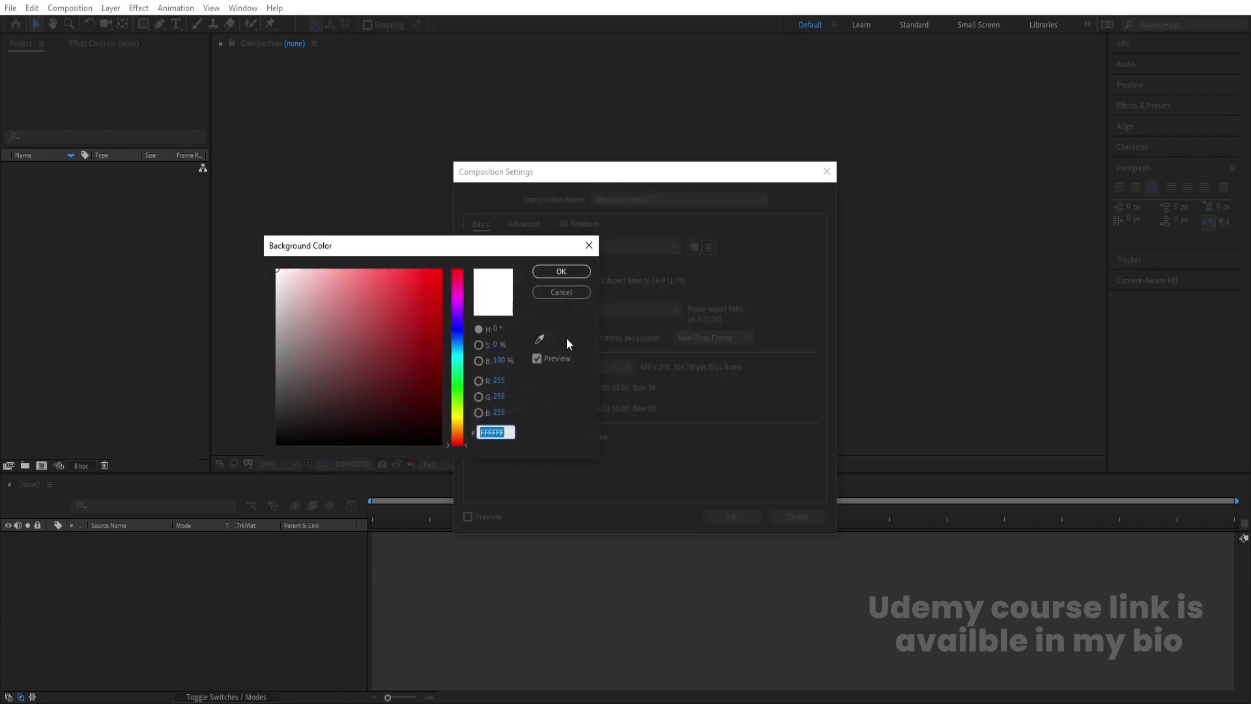
pyautogui.click(560, 293)
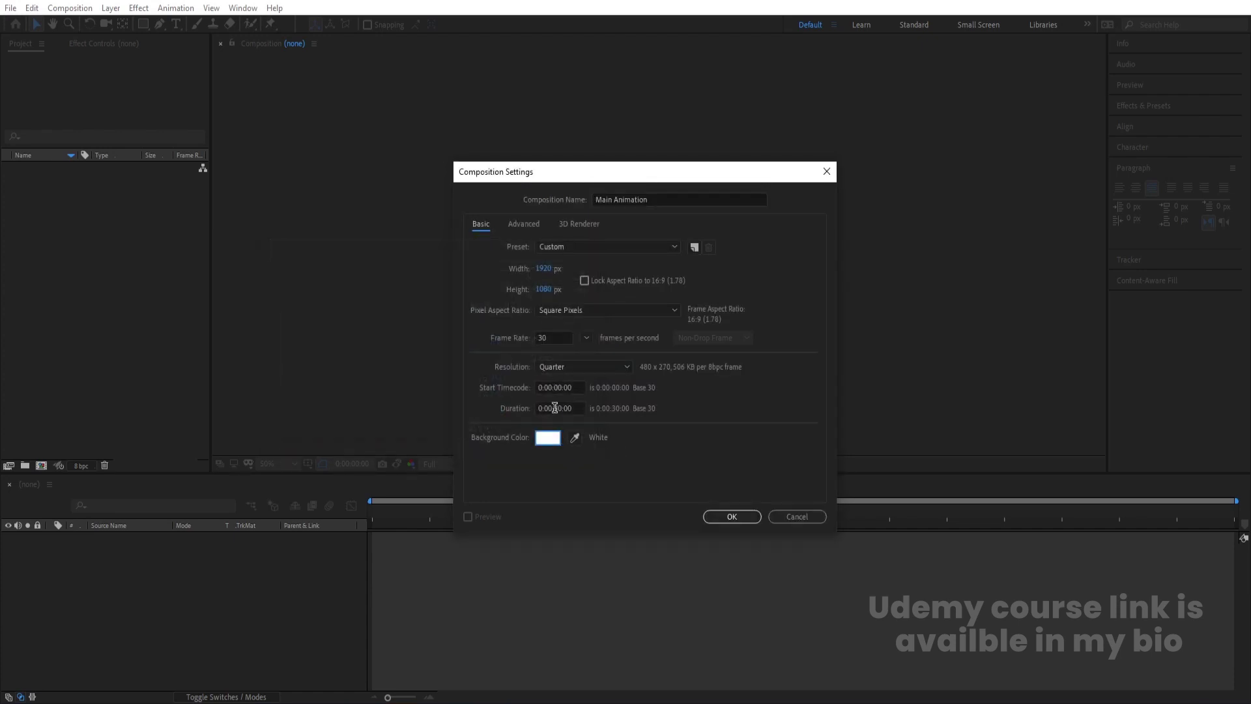
pyautogui.click(546, 440)
pyautogui.moveTo(438, 438); pyautogui.dragTo(460, 478)
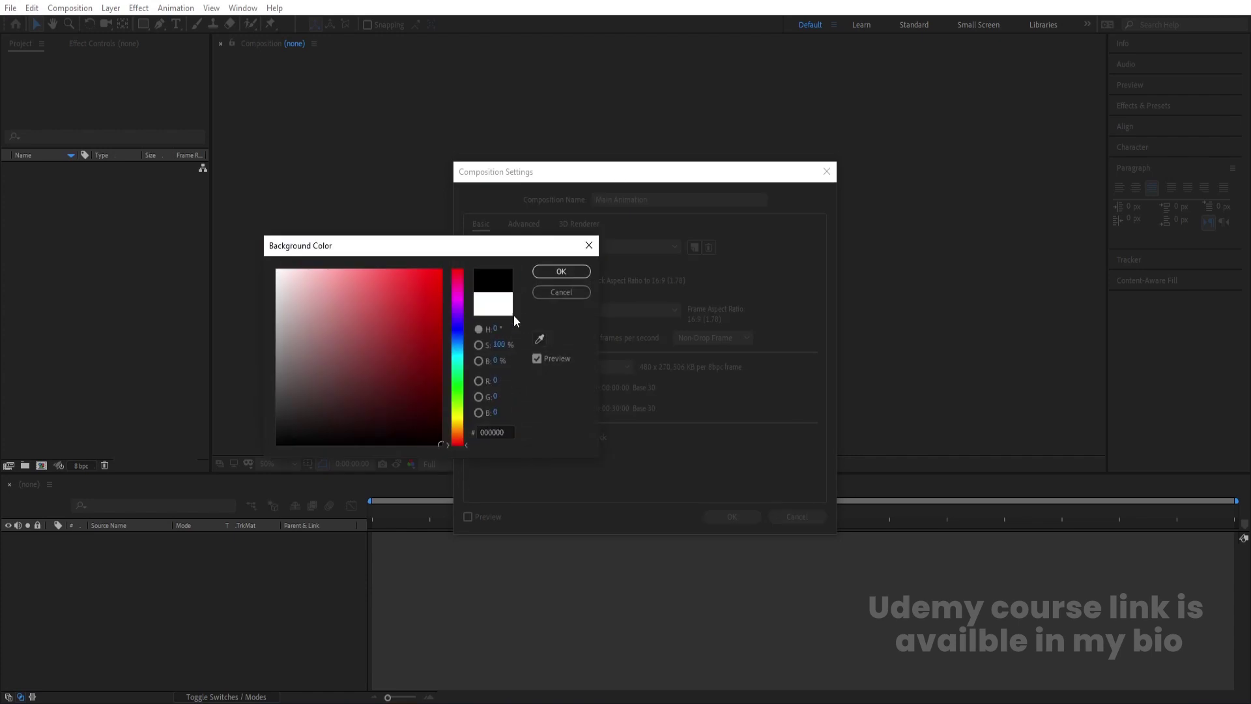
pyautogui.click(561, 272)
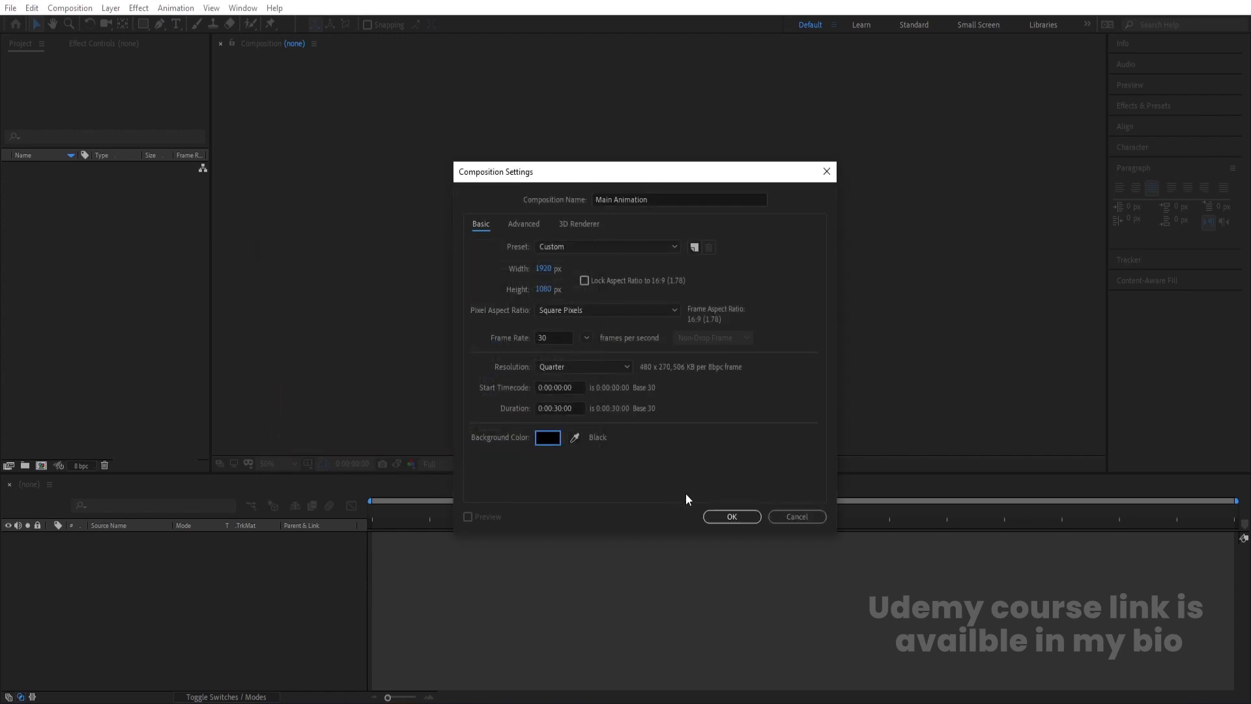
pyautogui.click(717, 517)
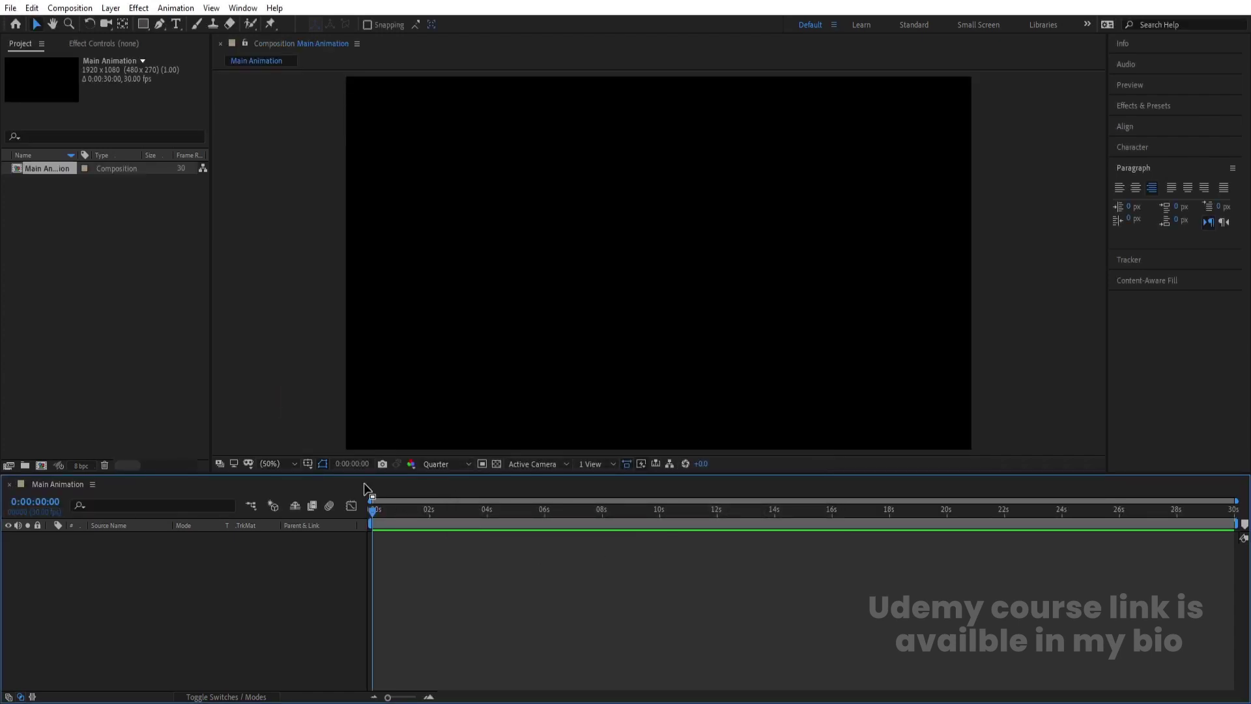
# Step: Show the title/action safe guides and set the text font to Oswald SemiBold
pyautogui.click(306, 461)
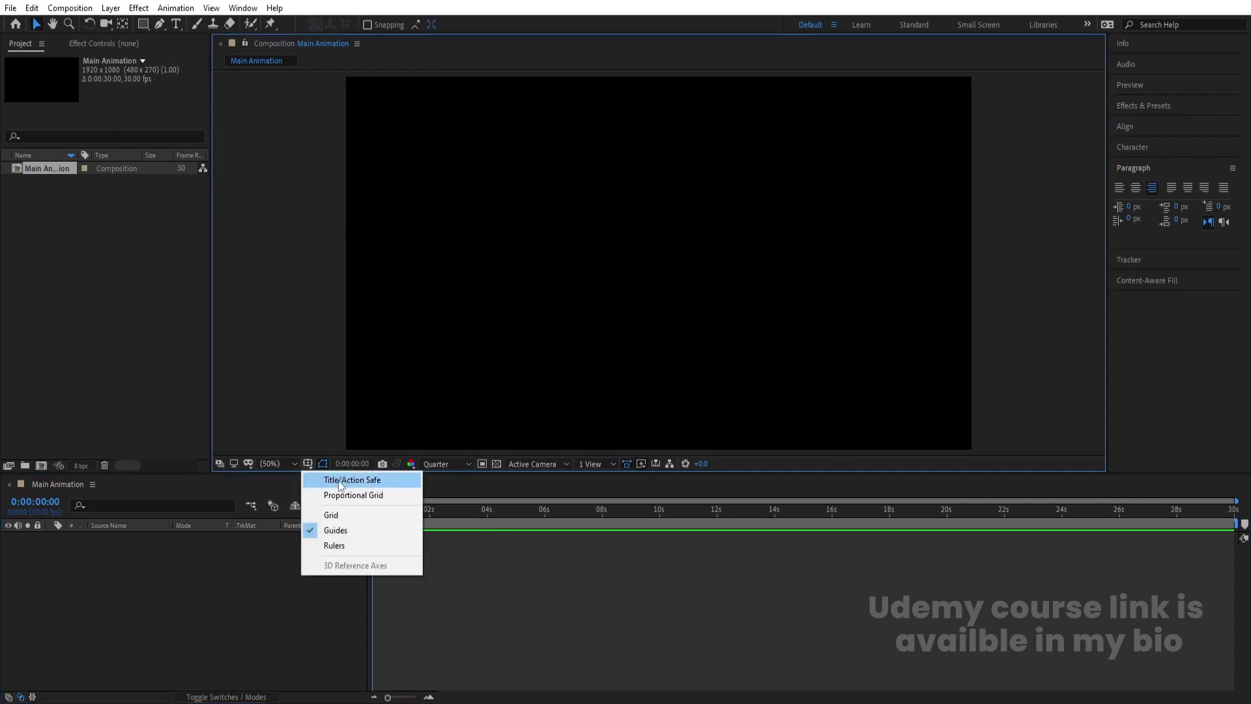
pyautogui.click(338, 480)
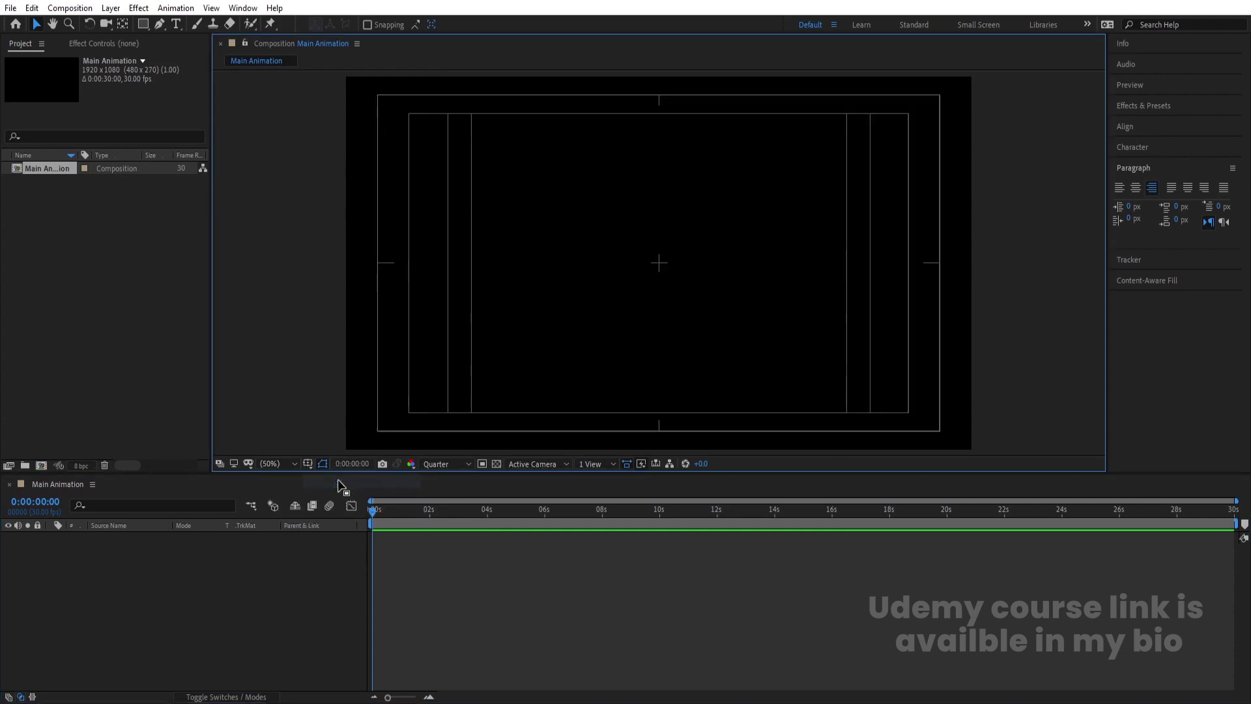
pyautogui.click(179, 29)
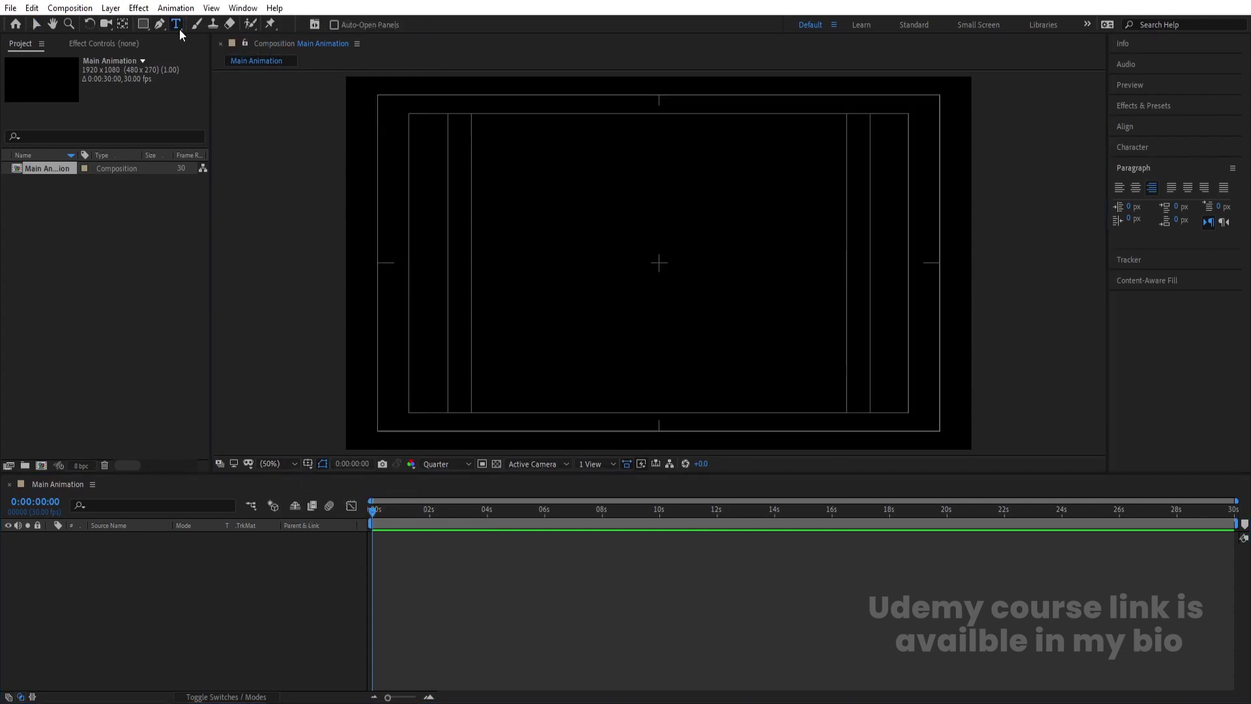
pyautogui.click(1125, 149)
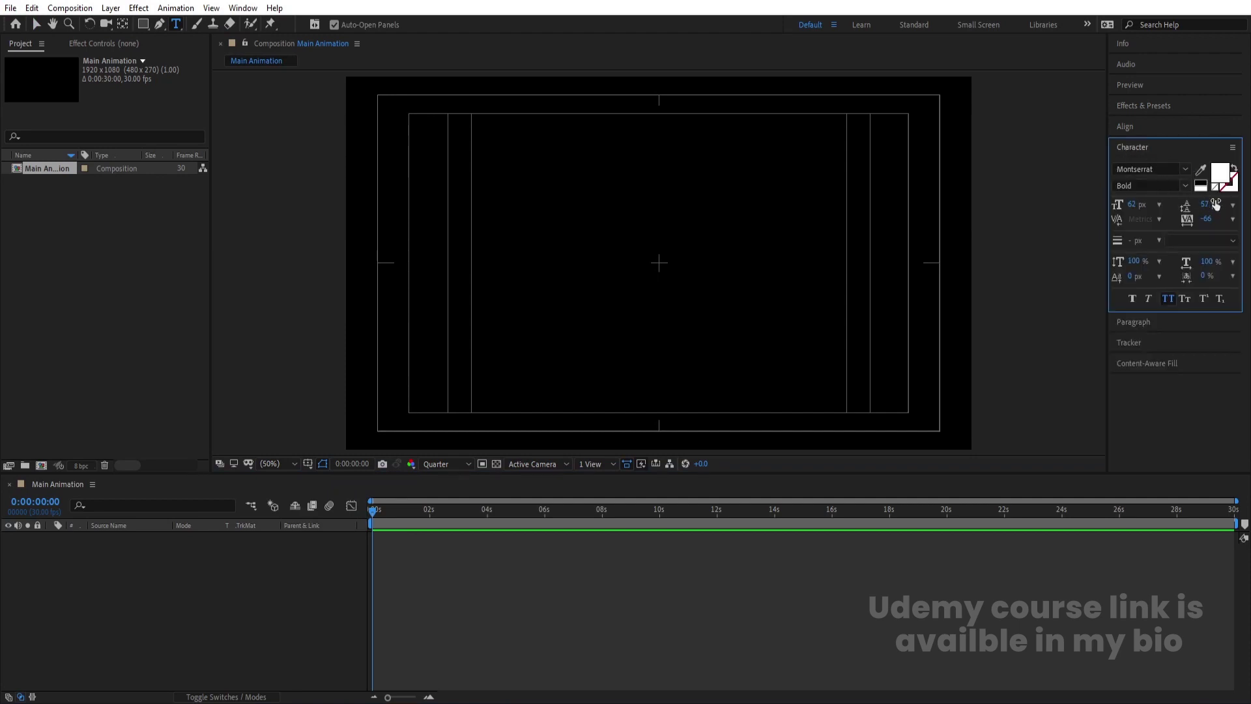
pyautogui.click(1137, 167)
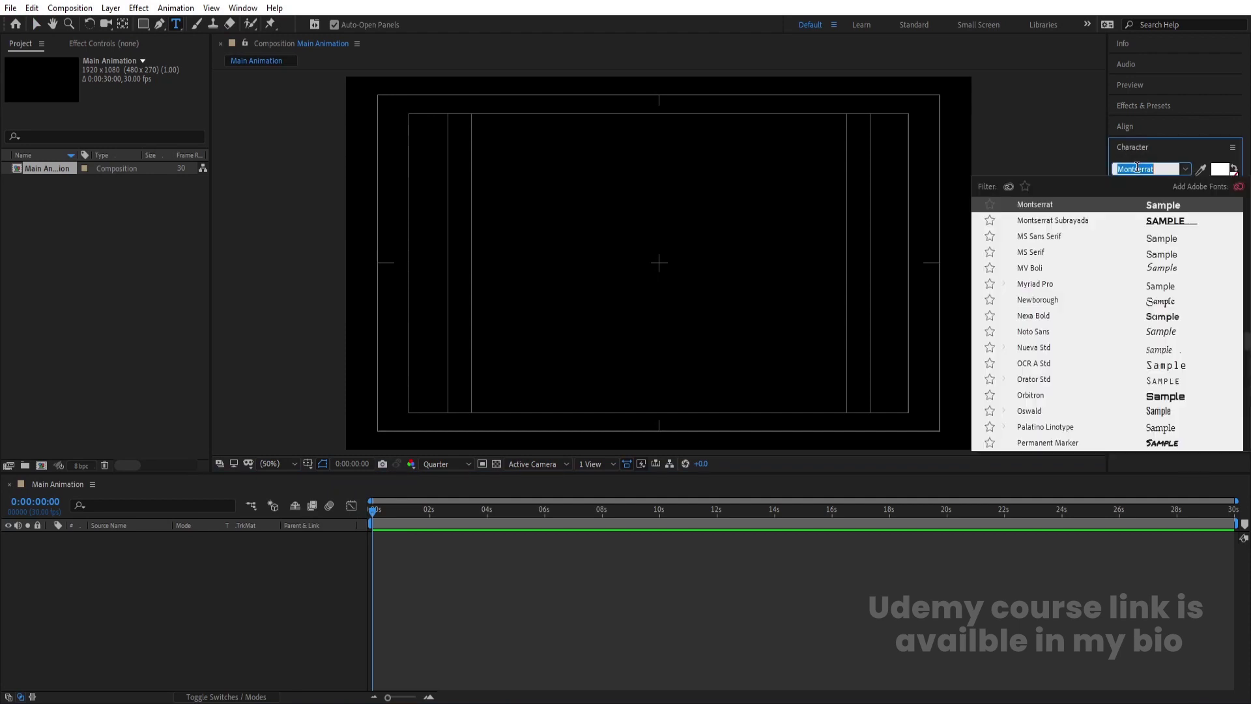
pyautogui.write('osw')
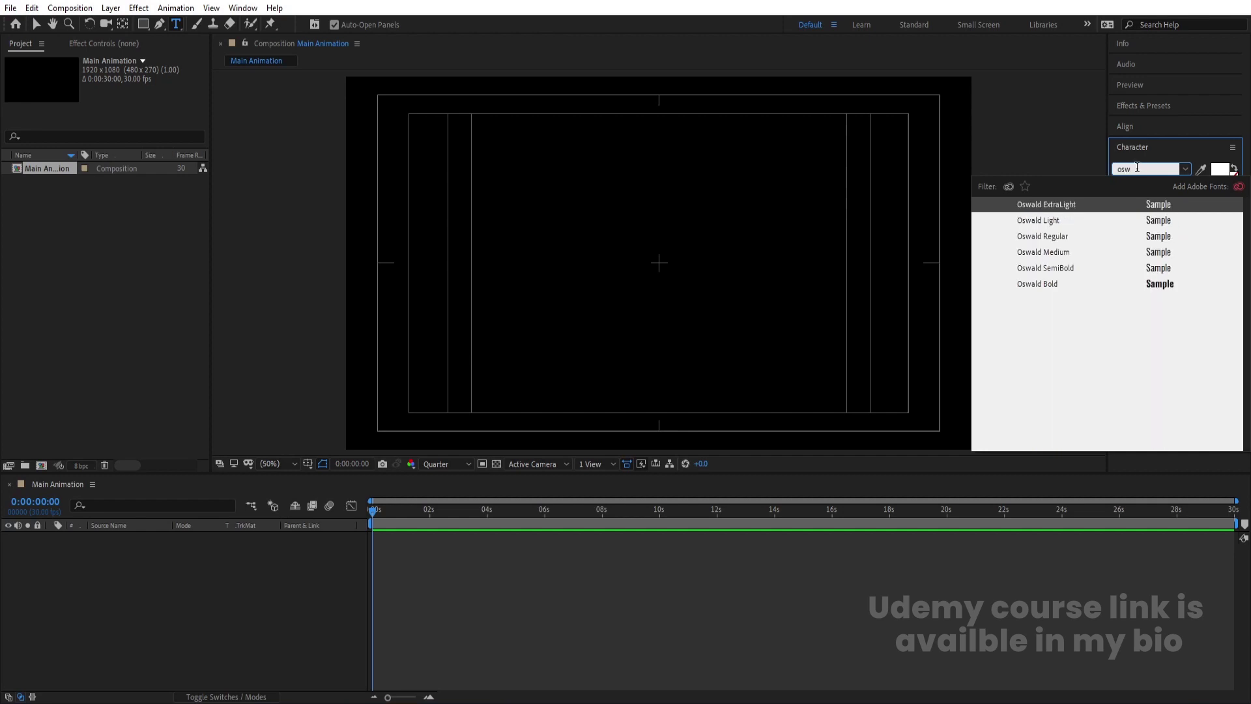
pyautogui.click(1051, 268)
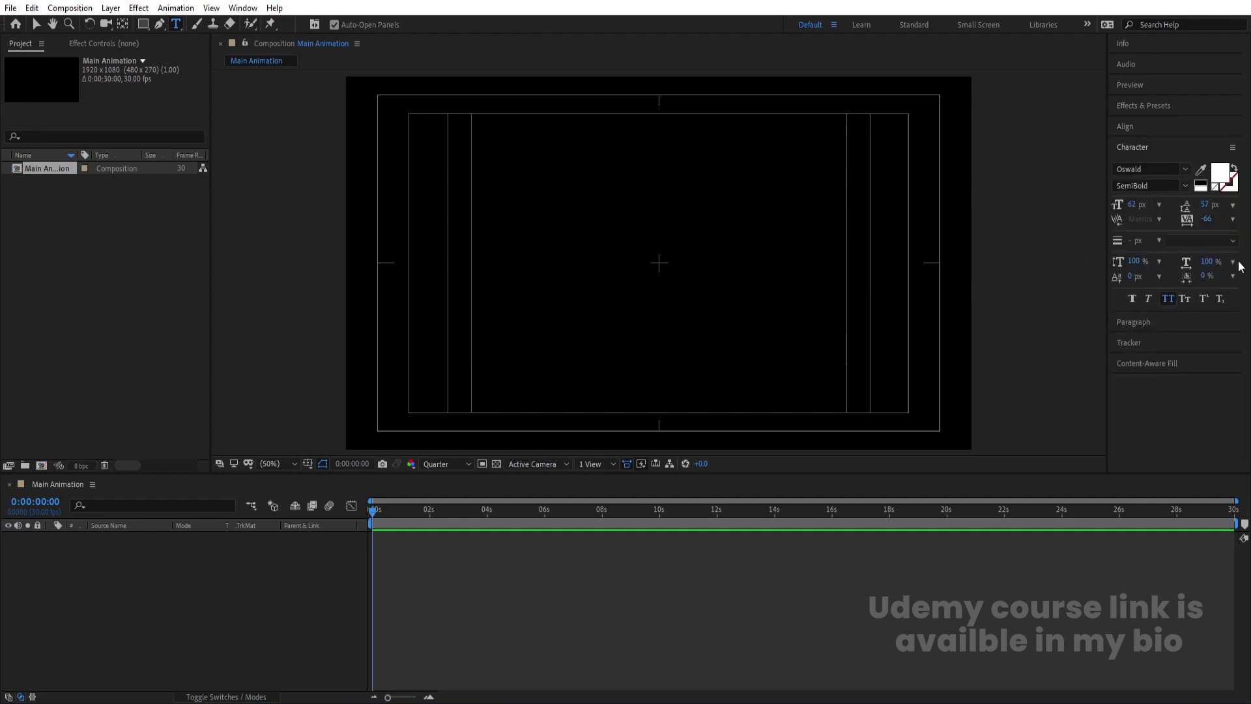
# Step: Add a text layer reading BE near the middle of the composition
pyautogui.click(606, 287)
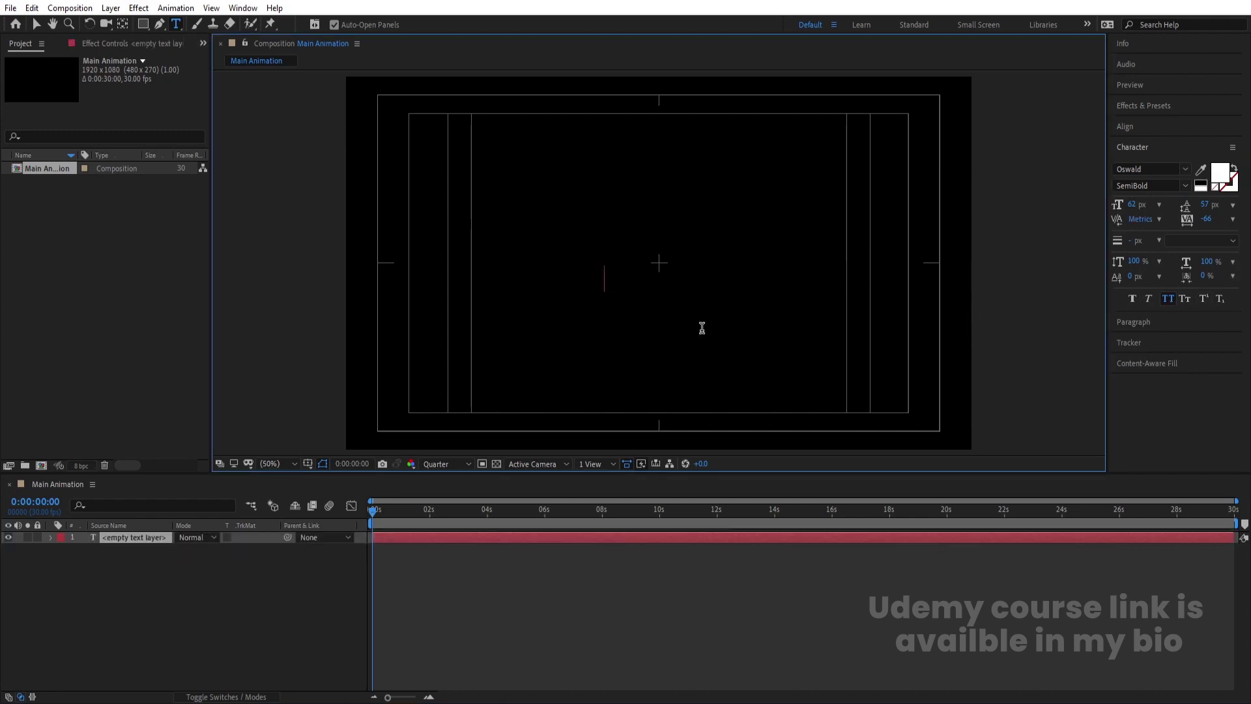
pyautogui.write('BE')
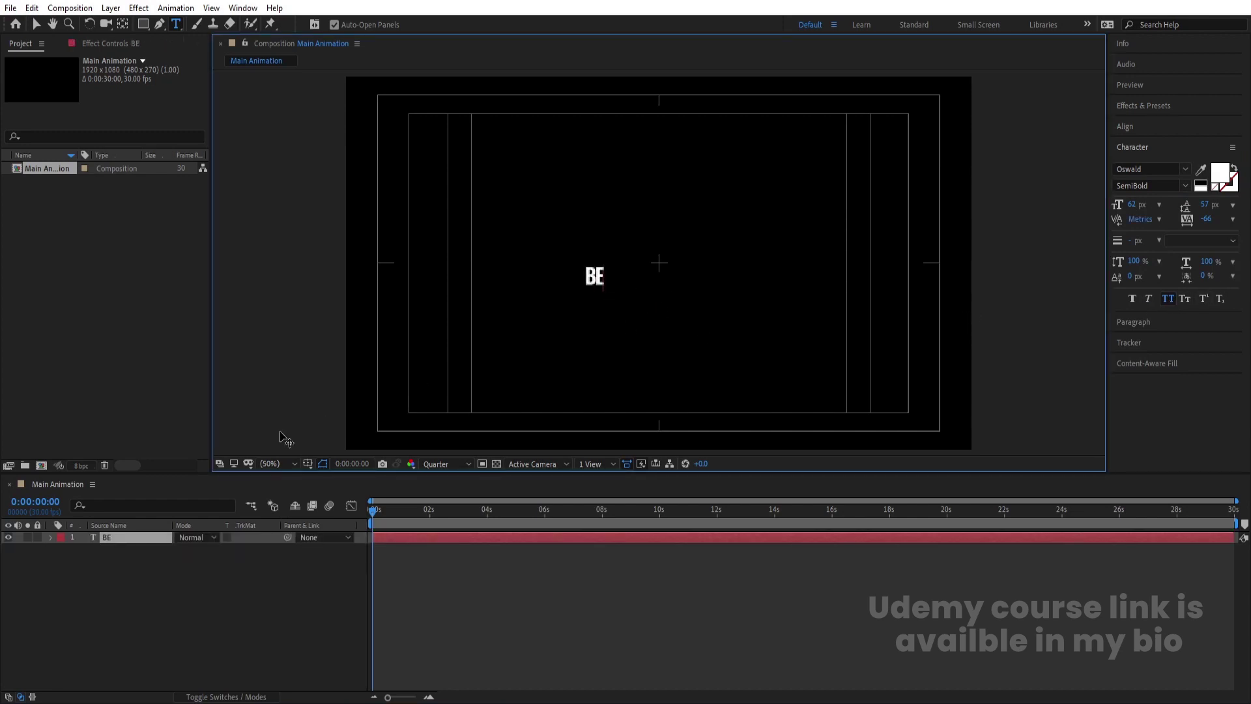
pyautogui.click(169, 578)
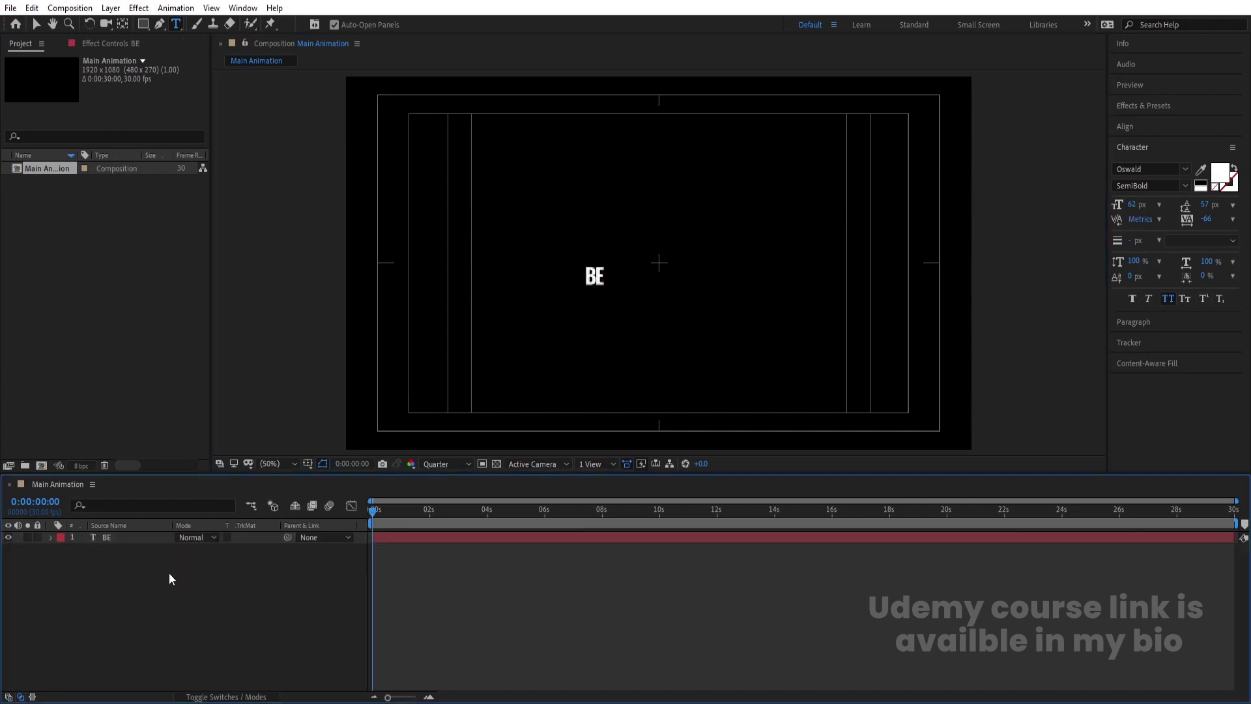
# Step: Center the BE layer's anchor point on the text and align the layer to the composition's center horizontally and vertically
pyautogui.doubleClick(123, 538)
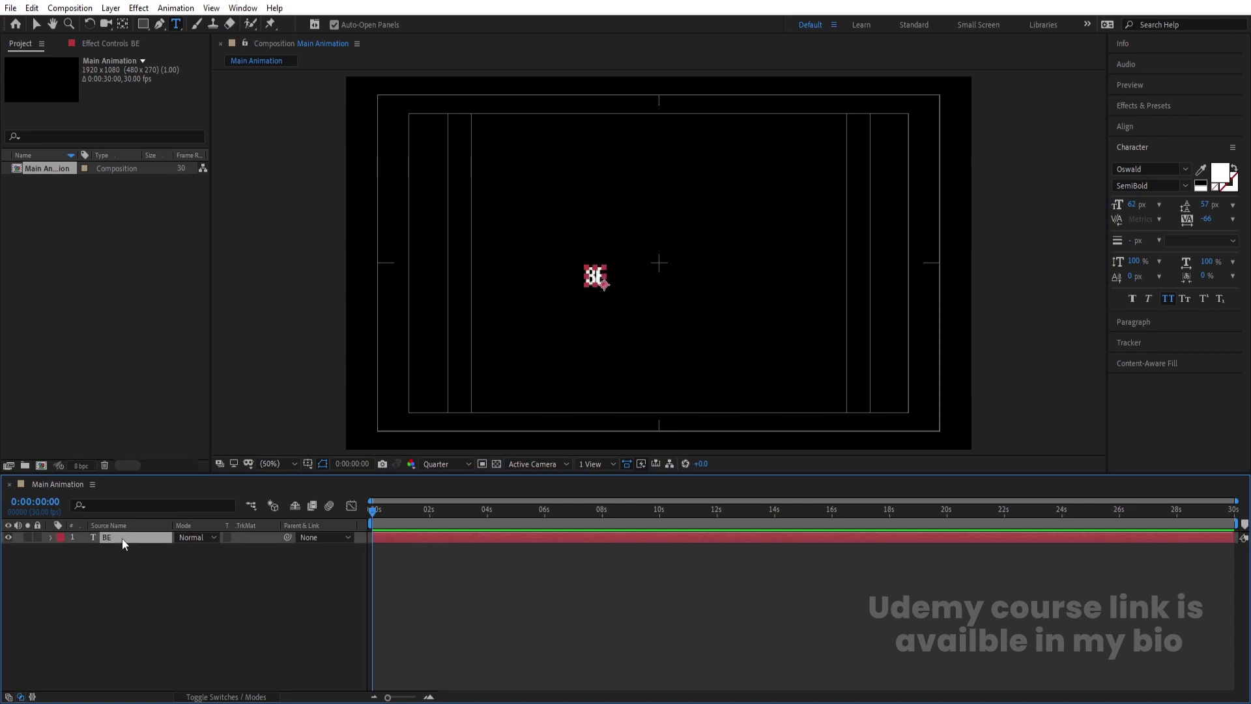
pyautogui.hotkey('ctrl', 'alt', 'Home')
pyautogui.click(1124, 127)
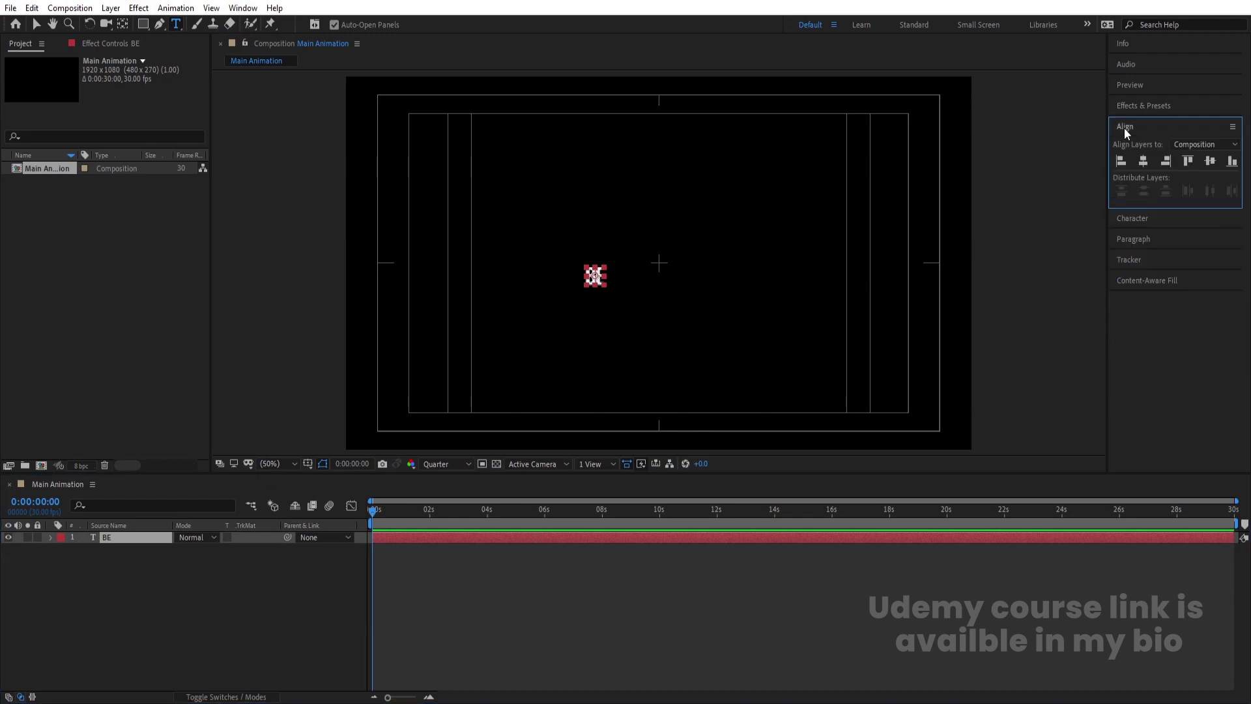
pyautogui.click(1144, 162)
pyautogui.click(1209, 161)
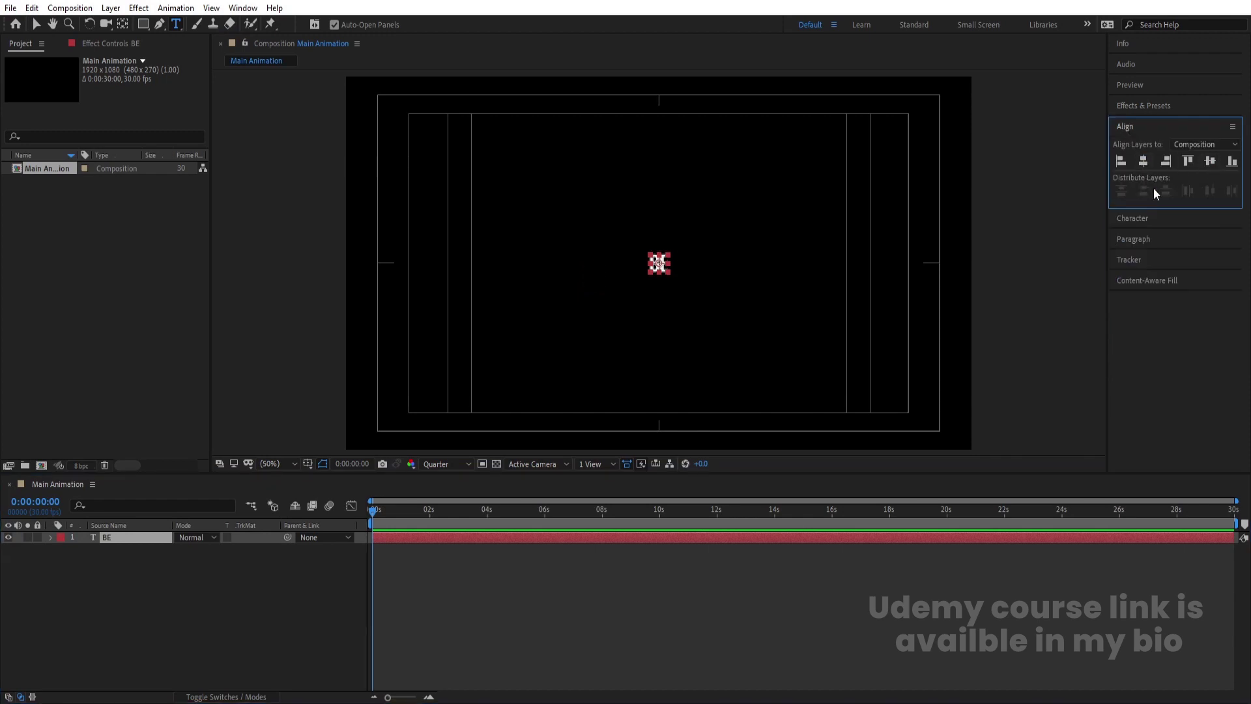
# Step: Scale the BE text layer up to 787%
pyautogui.press('s')
pyautogui.moveTo(210, 546); pyautogui.dragTo(283, 578)
pyautogui.click(233, 601)
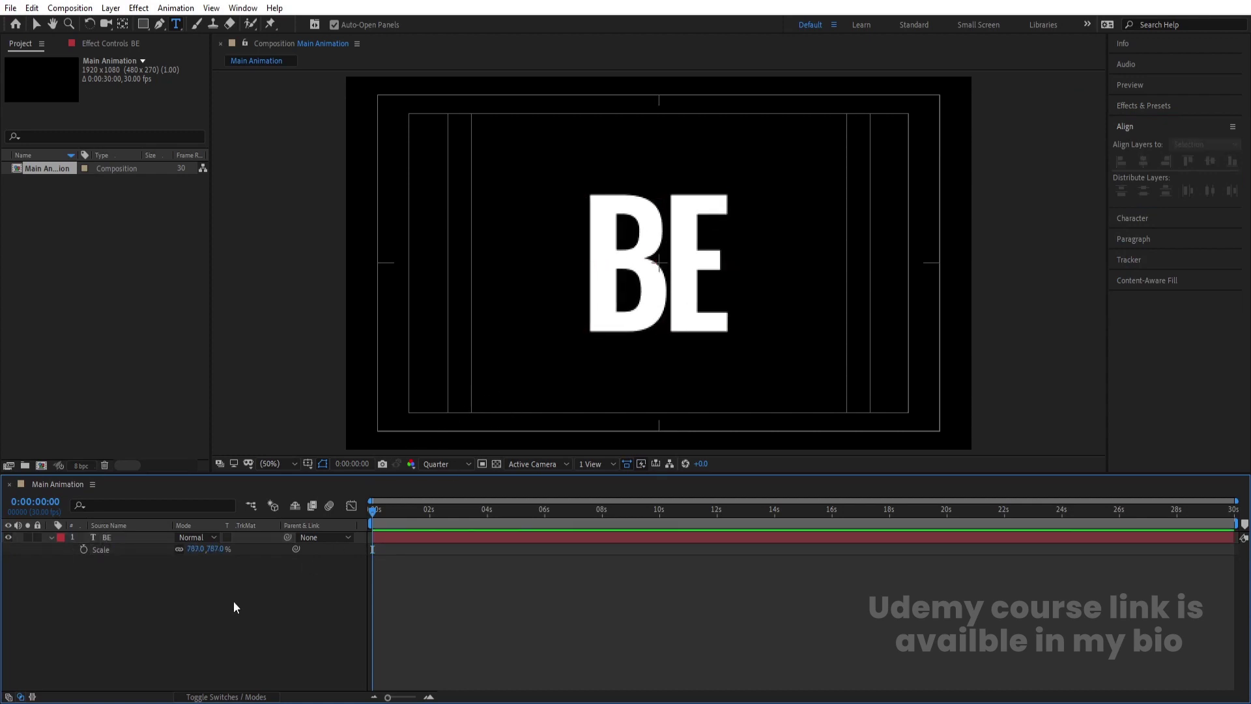
# Step: Give the BE text a black fill and a white stroke
pyautogui.click(119, 538)
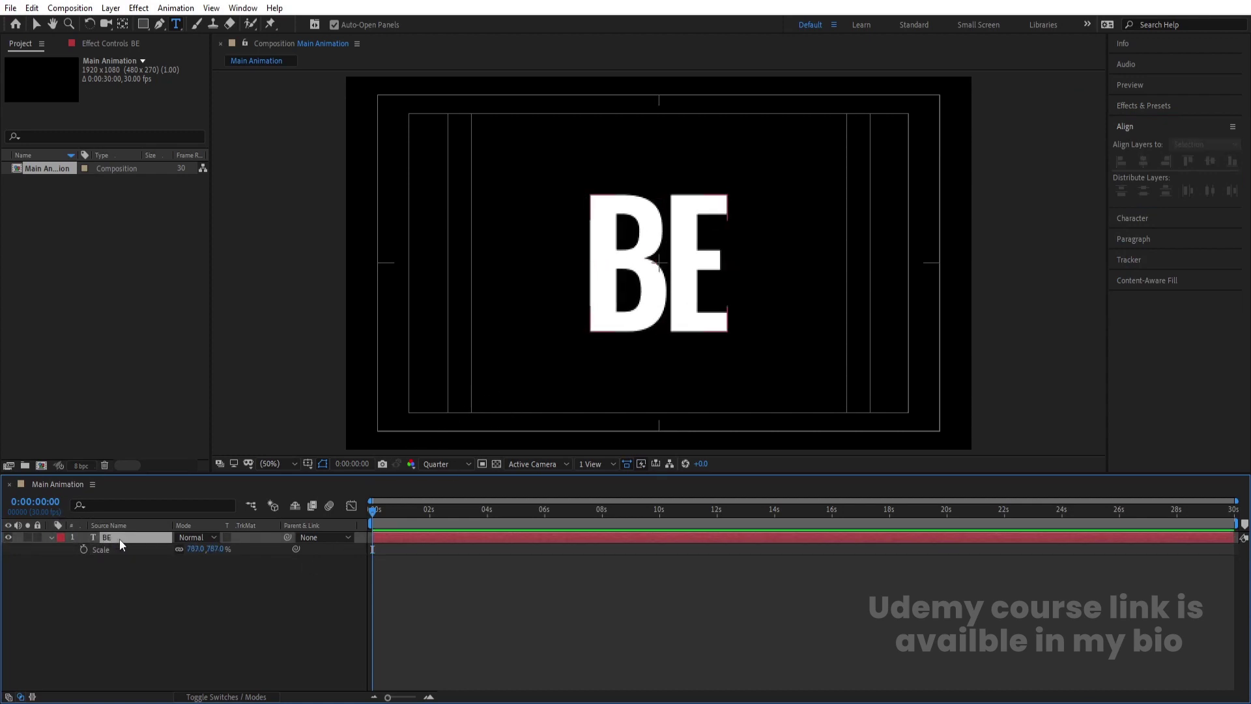
pyautogui.click(50, 538)
pyautogui.click(49, 538)
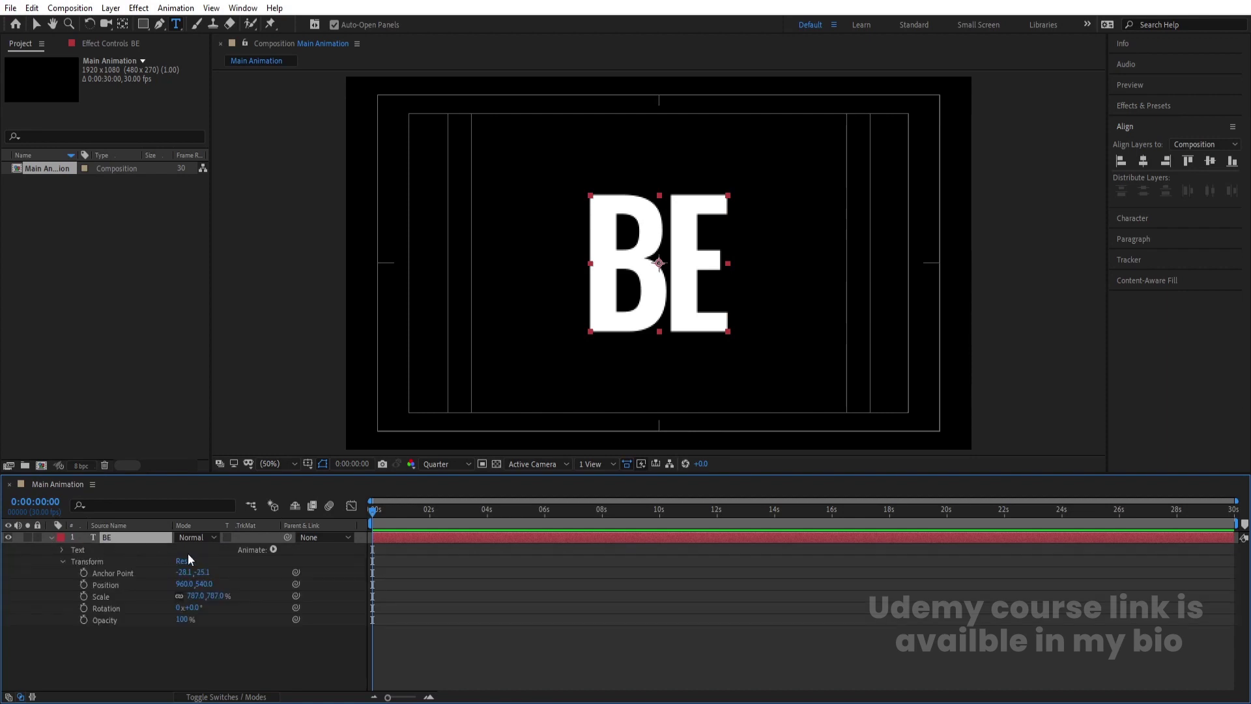
pyautogui.click(50, 538)
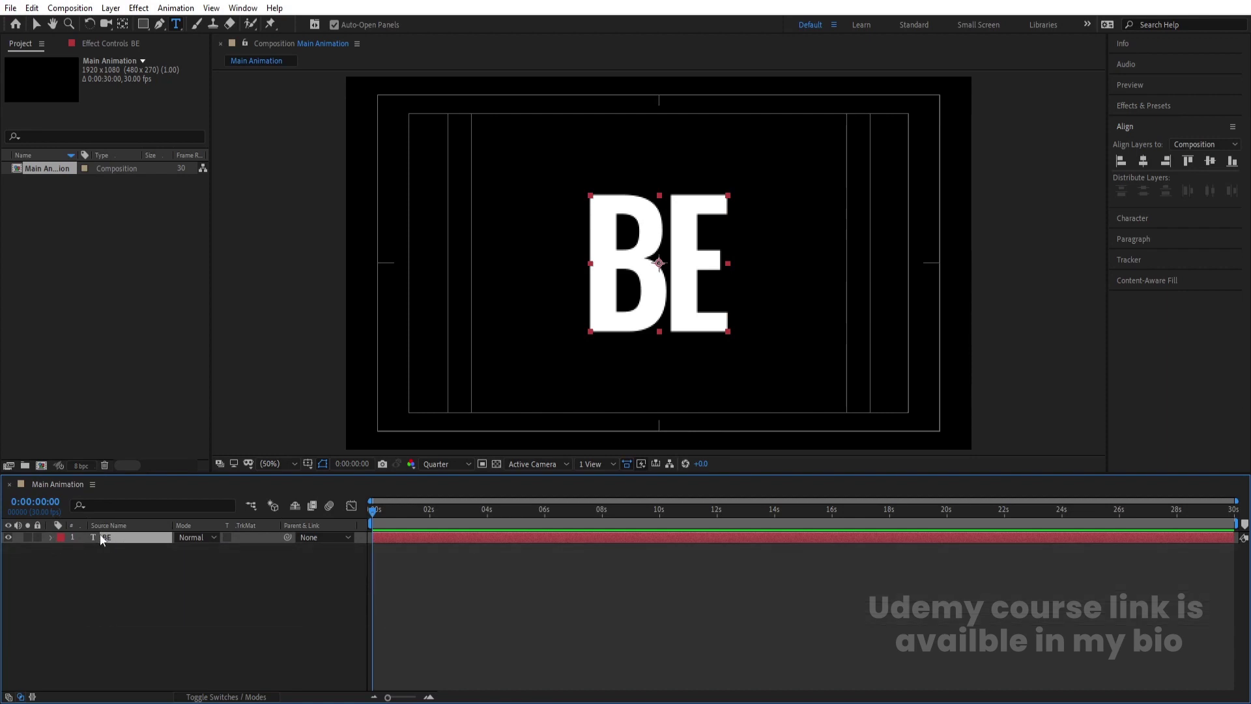
pyautogui.click(1134, 217)
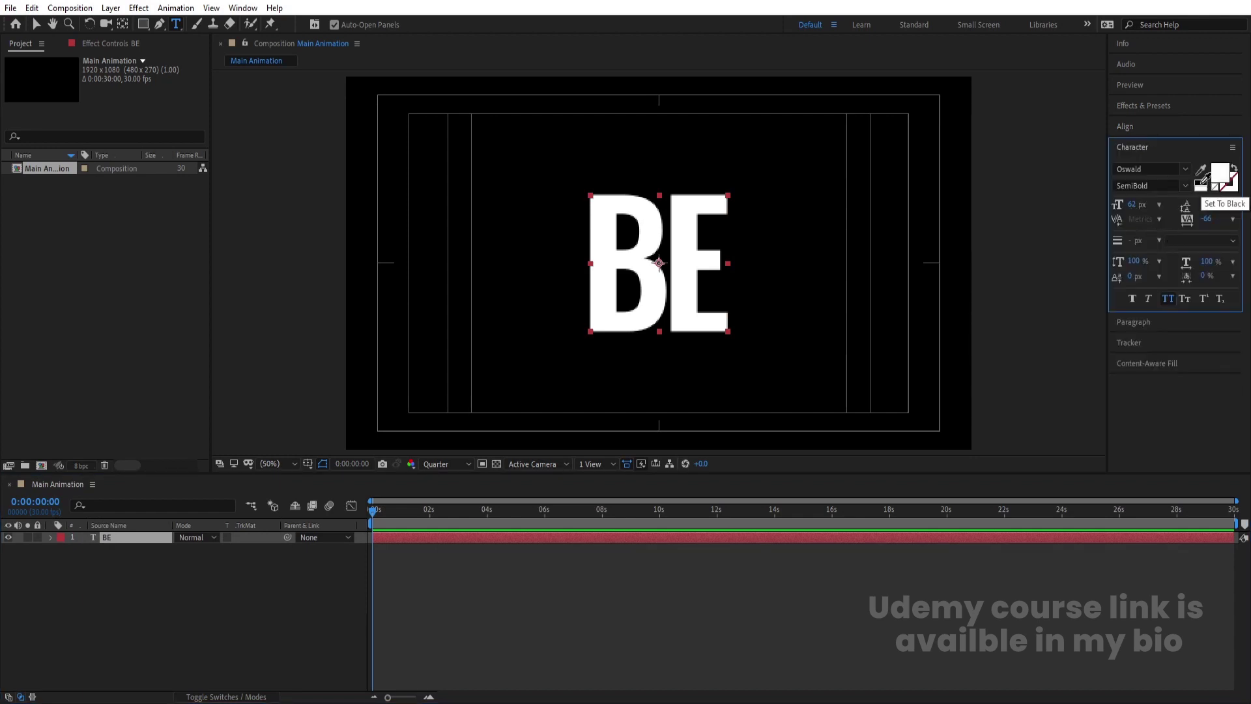
pyautogui.click(1201, 182)
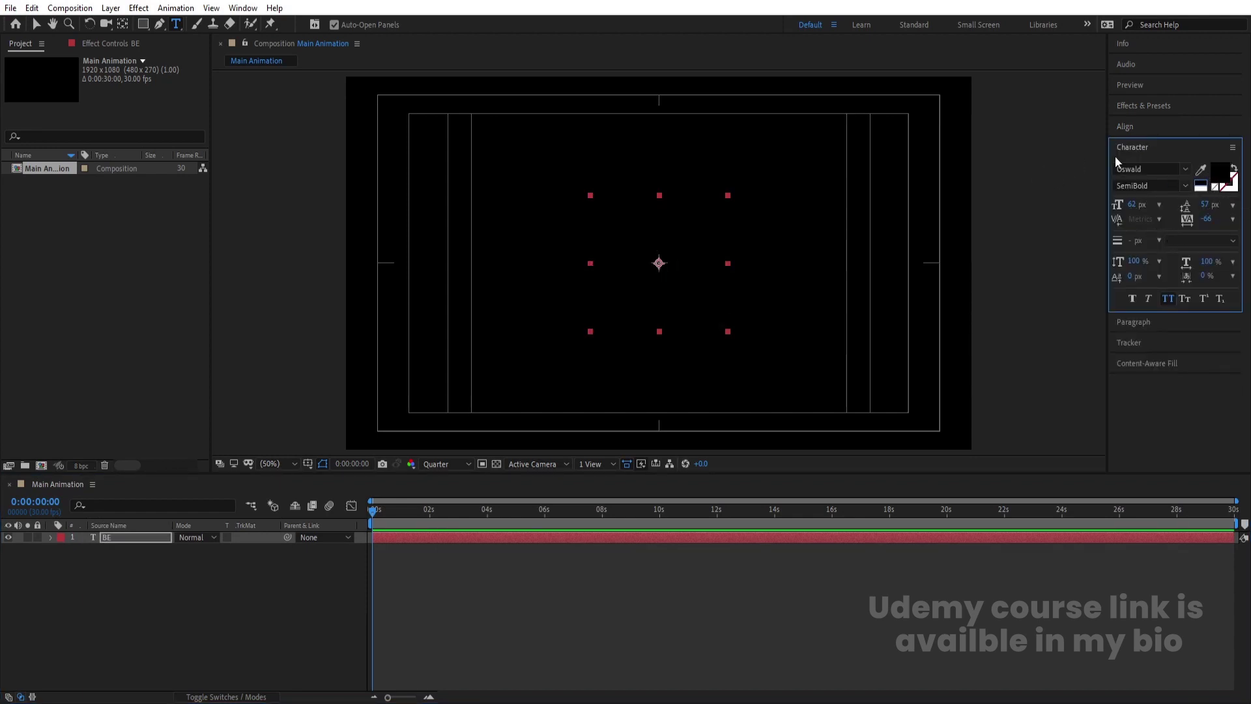
pyautogui.click(1233, 186)
pyautogui.click(1200, 185)
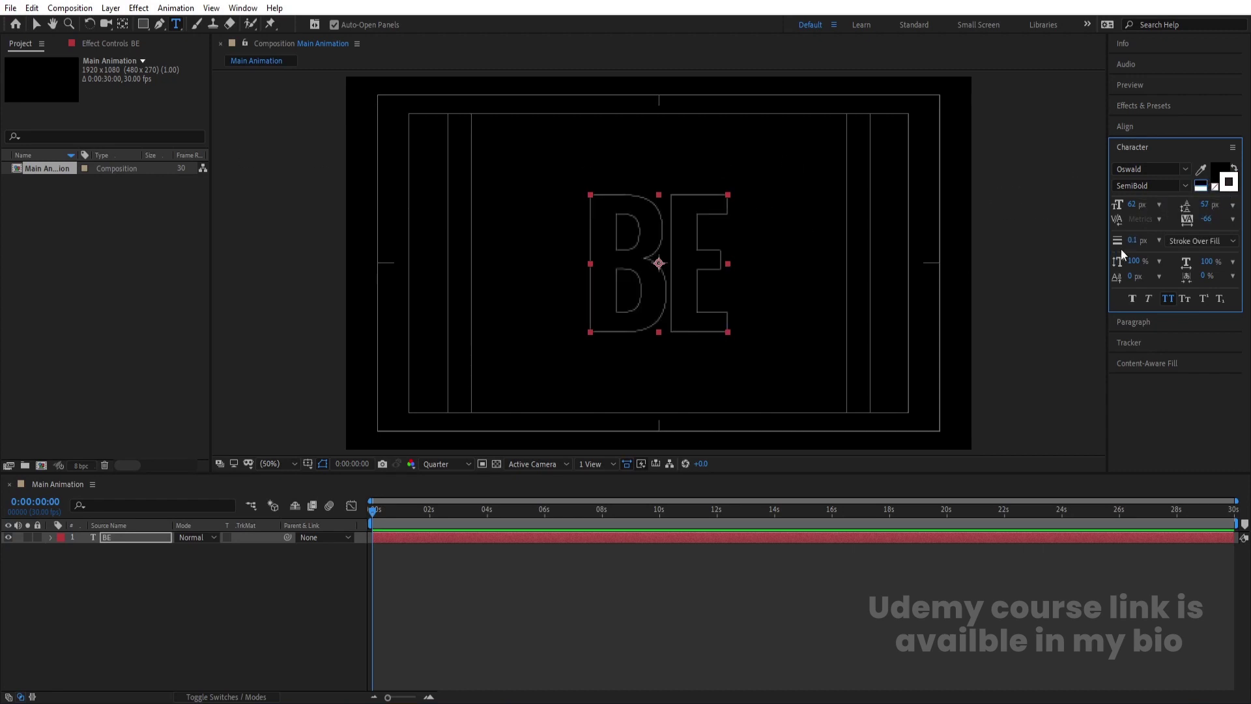
# Step: Set the BE text's stroke width to 0.3 px
pyautogui.click(1137, 241)
pyautogui.write('5')
pyautogui.press('Return')
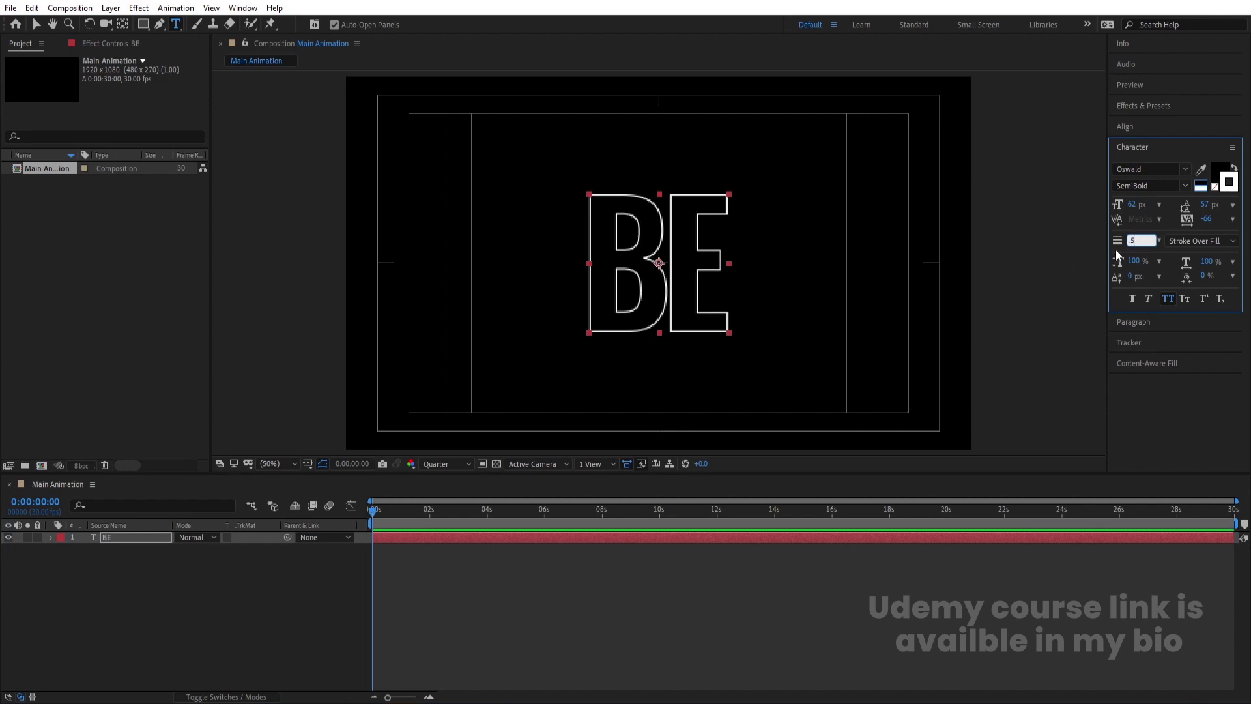
pyautogui.write('0.3')
pyautogui.press('Return')
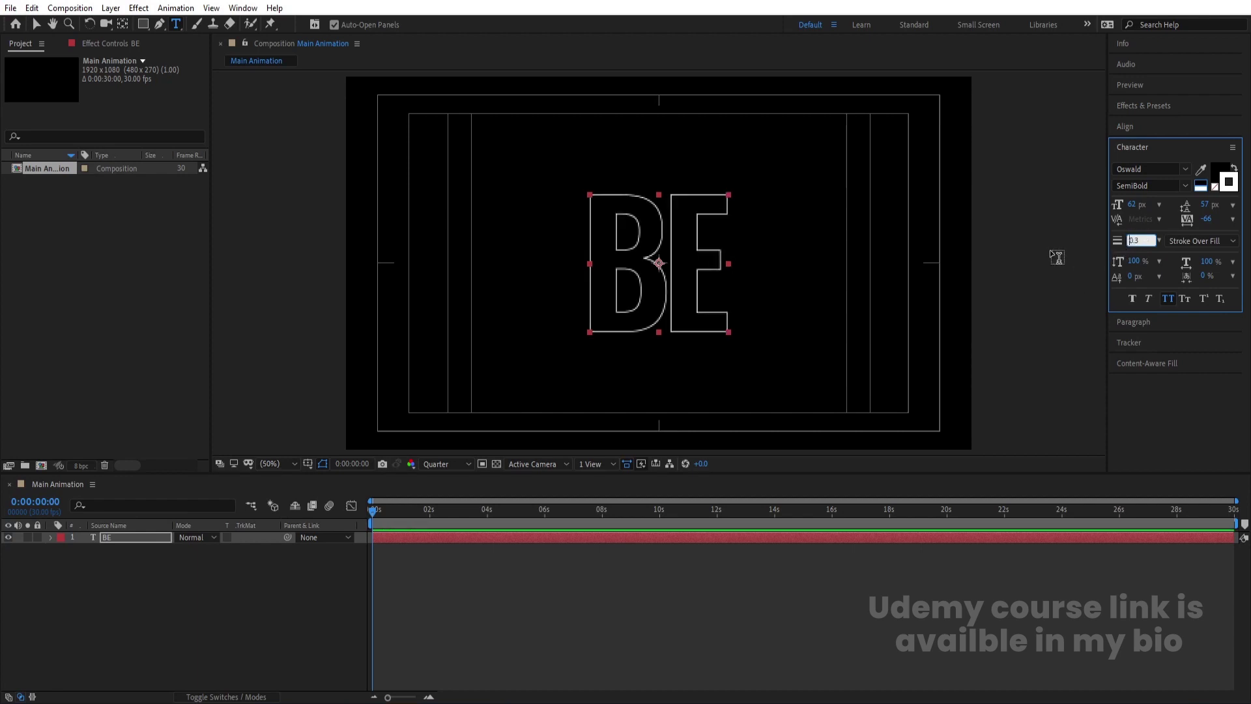
# Step: Deselect the text layer and set the composition preview resolution to Full
pyautogui.click(272, 585)
pyautogui.click(446, 464)
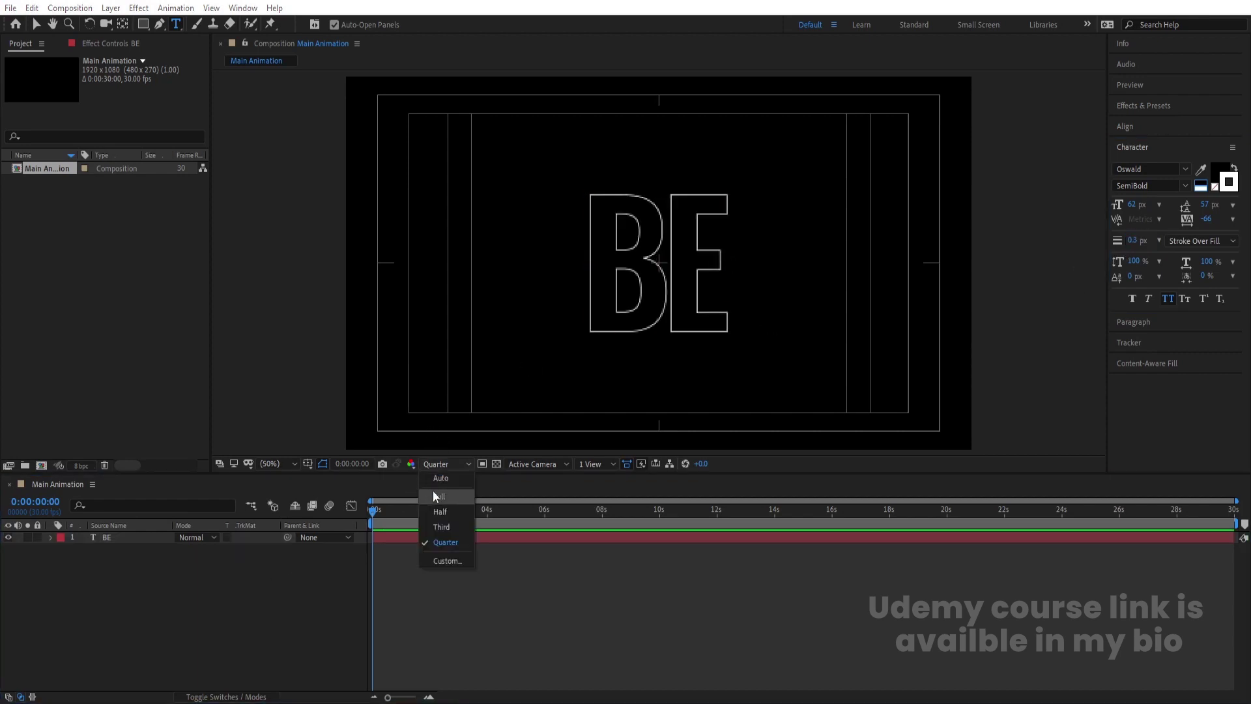
pyautogui.click(435, 503)
pyautogui.click(185, 579)
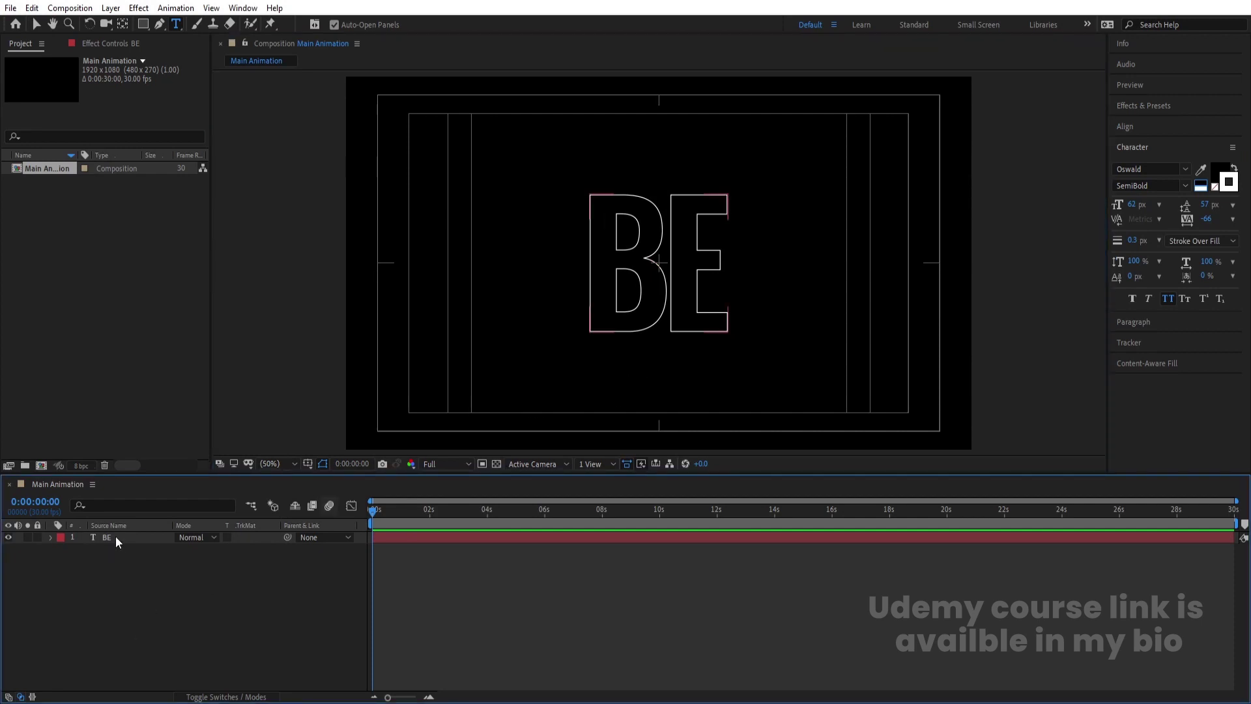
# Step: Draw a white (FFFFFF) rectangle without a stroke that covers the upper half of the BE title
pyautogui.click(142, 24)
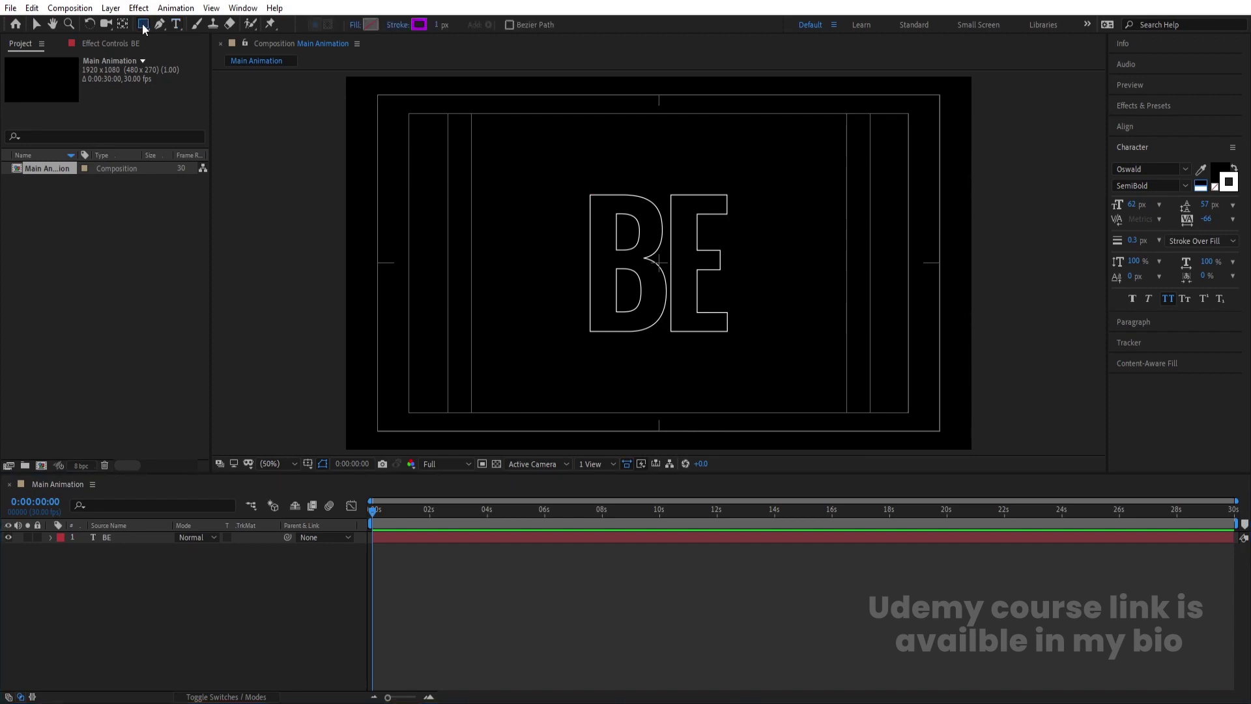
pyautogui.click(399, 26)
pyautogui.click(560, 312)
pyautogui.click(599, 392)
pyautogui.click(371, 24)
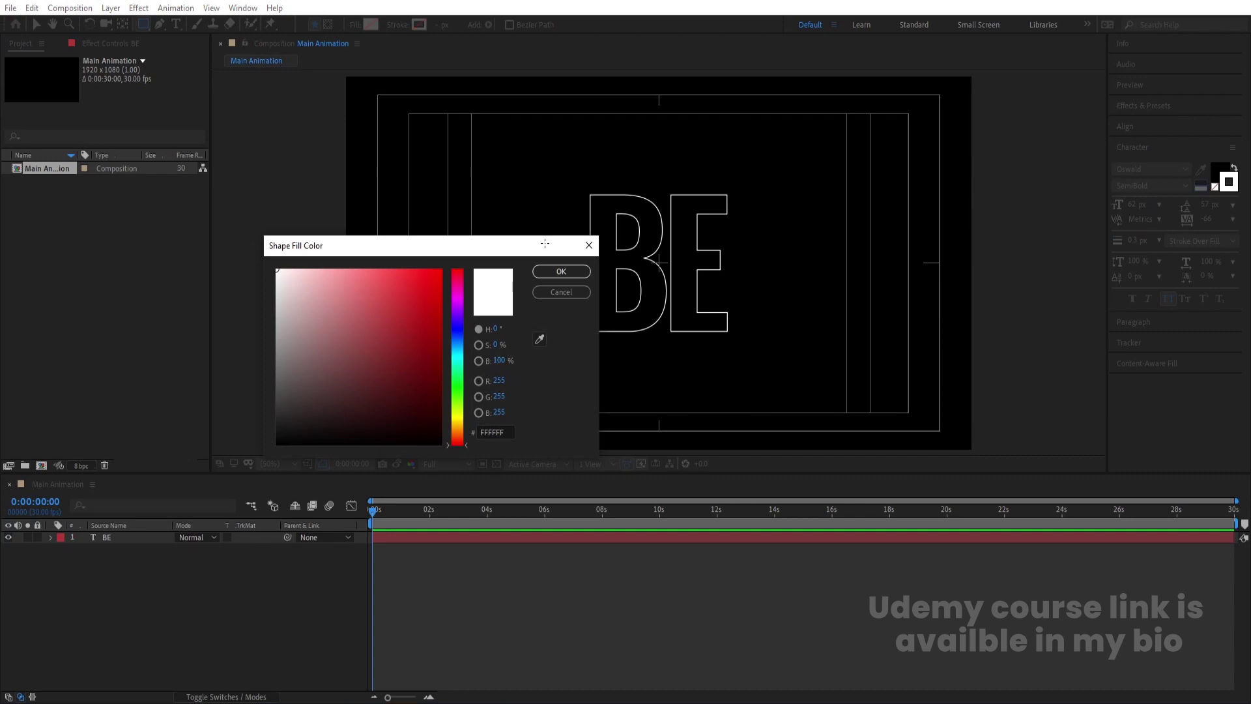
pyautogui.click(535, 272)
pyautogui.moveTo(524, 126); pyautogui.dragTo(814, 263)
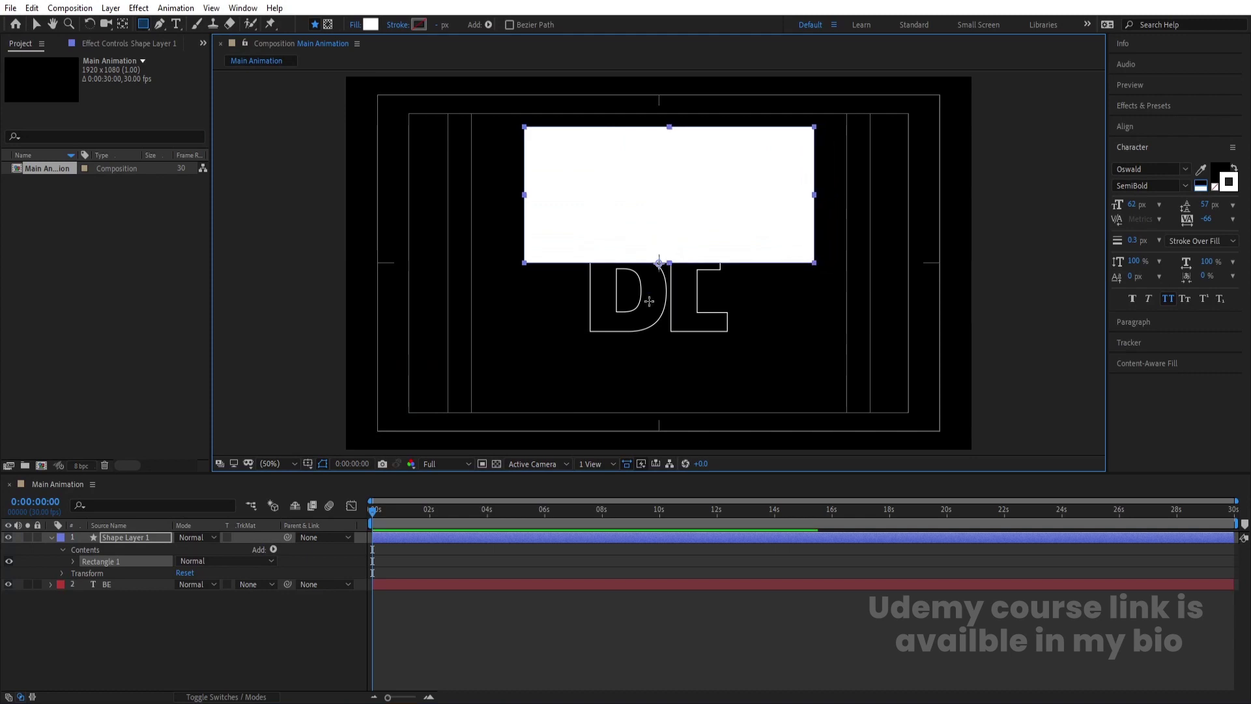
# Step: Center the anchor point of Shape Layer 1 in the rectangle and align the layer horizontally to the composition's center
pyautogui.click(135, 606)
pyautogui.click(123, 539)
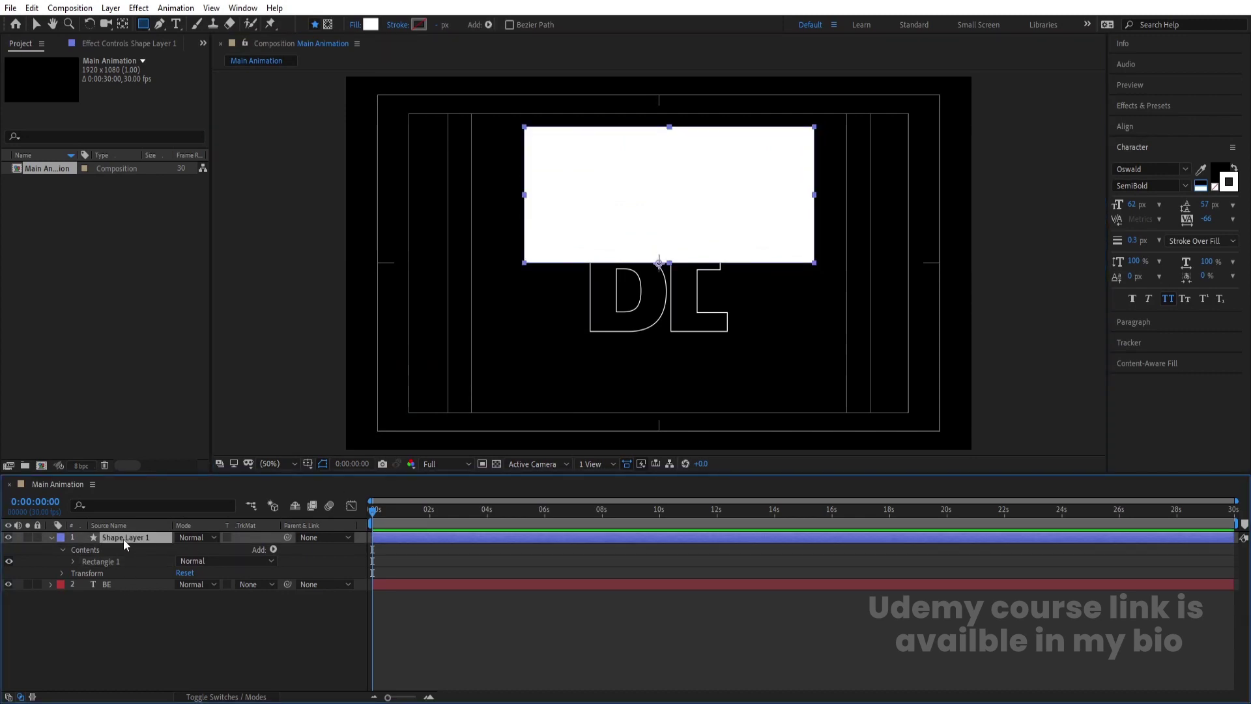
pyautogui.hotkey('ctrl', 'alt', 'Home')
pyautogui.click(1137, 127)
pyautogui.click(1143, 161)
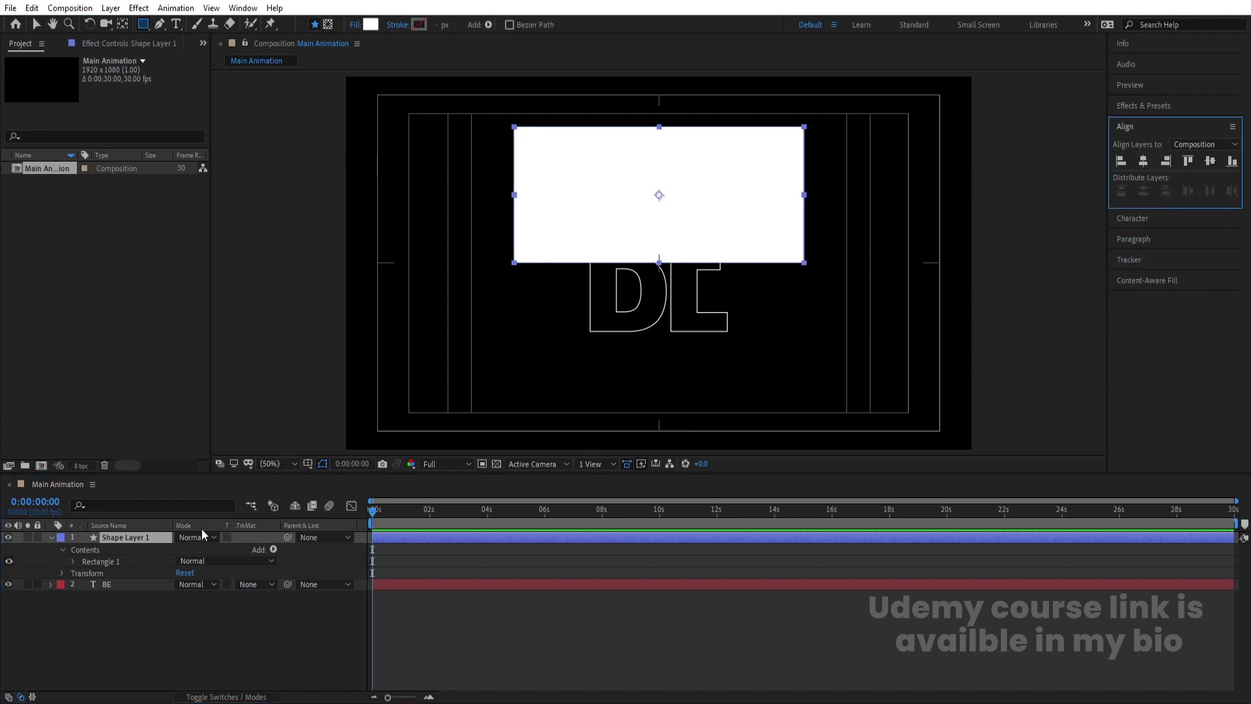
pyautogui.click(192, 637)
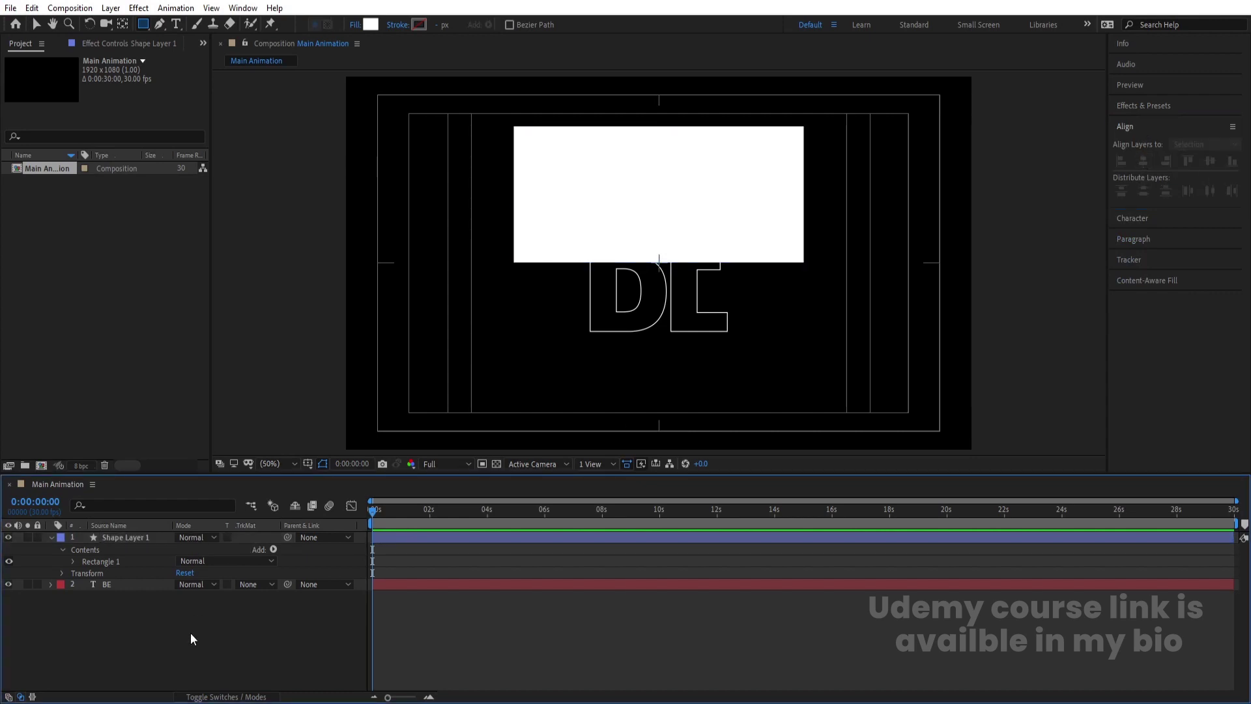
# Step: Set the BE text layer's track matte to Alpha Matte "Shape Layer 1" and collapse the layer properties
pyautogui.click(119, 586)
pyautogui.click(244, 584)
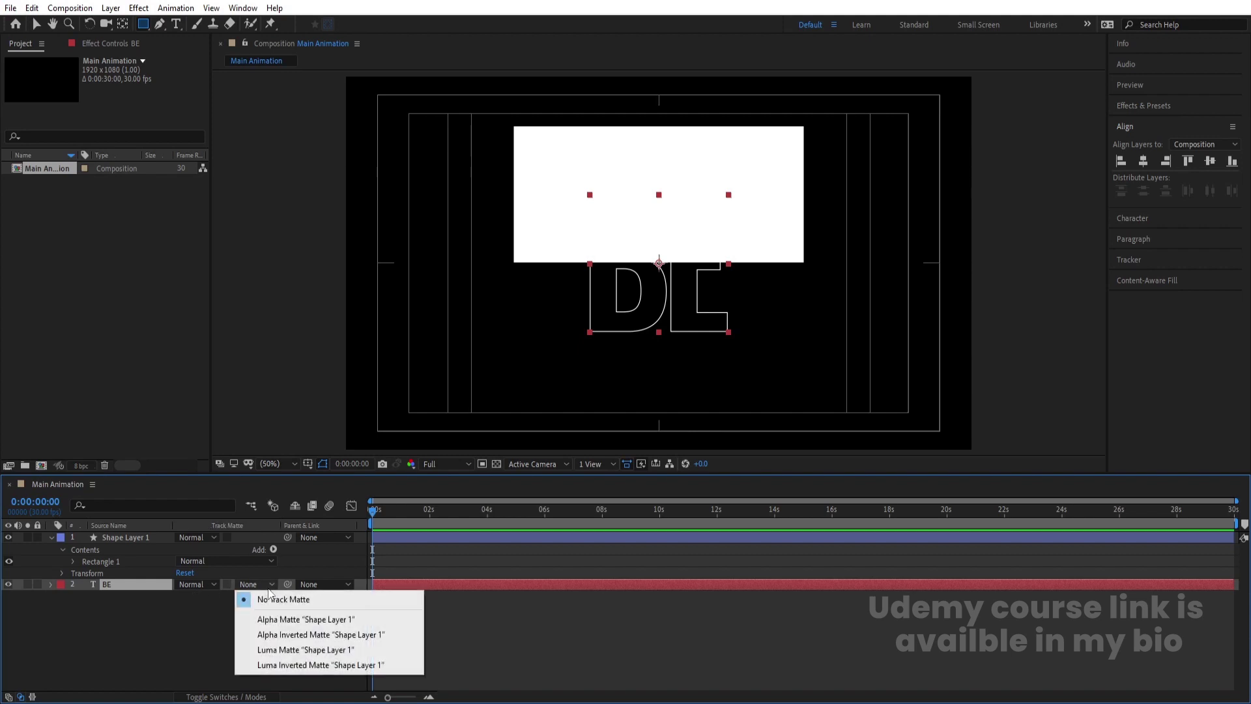
pyautogui.click(280, 618)
pyautogui.click(198, 627)
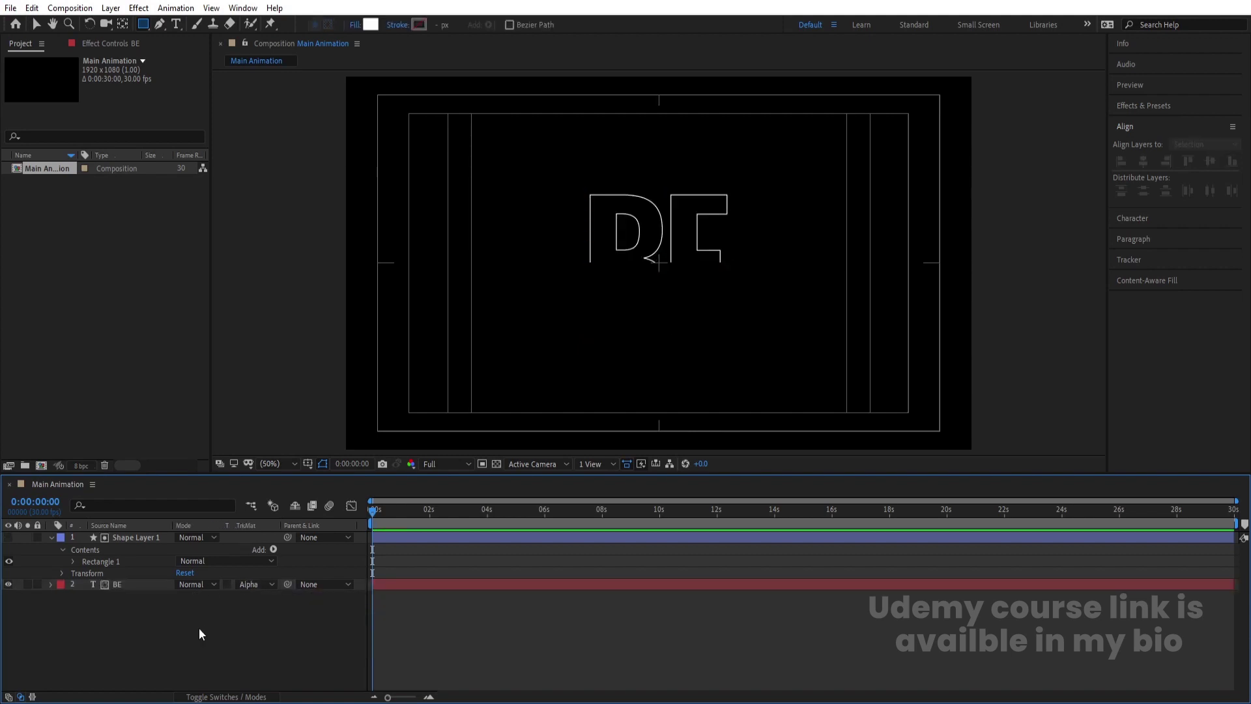
pyautogui.press('u')
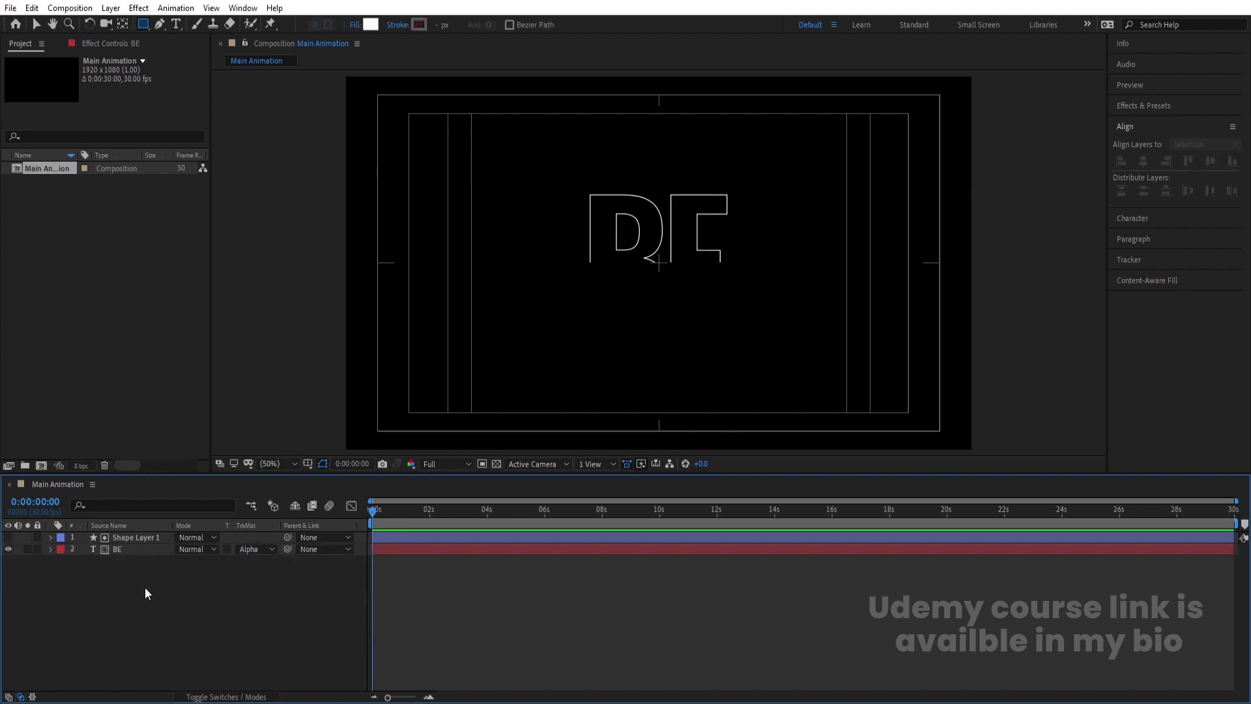
# Step: Duplicate the shape and text layers together and set BE 2's track matte to Alpha Inverted Matte "Shape Layer 2"
pyautogui.hotkey('ctrl', 'a')
pyautogui.hotkey('ctrl', 'd')
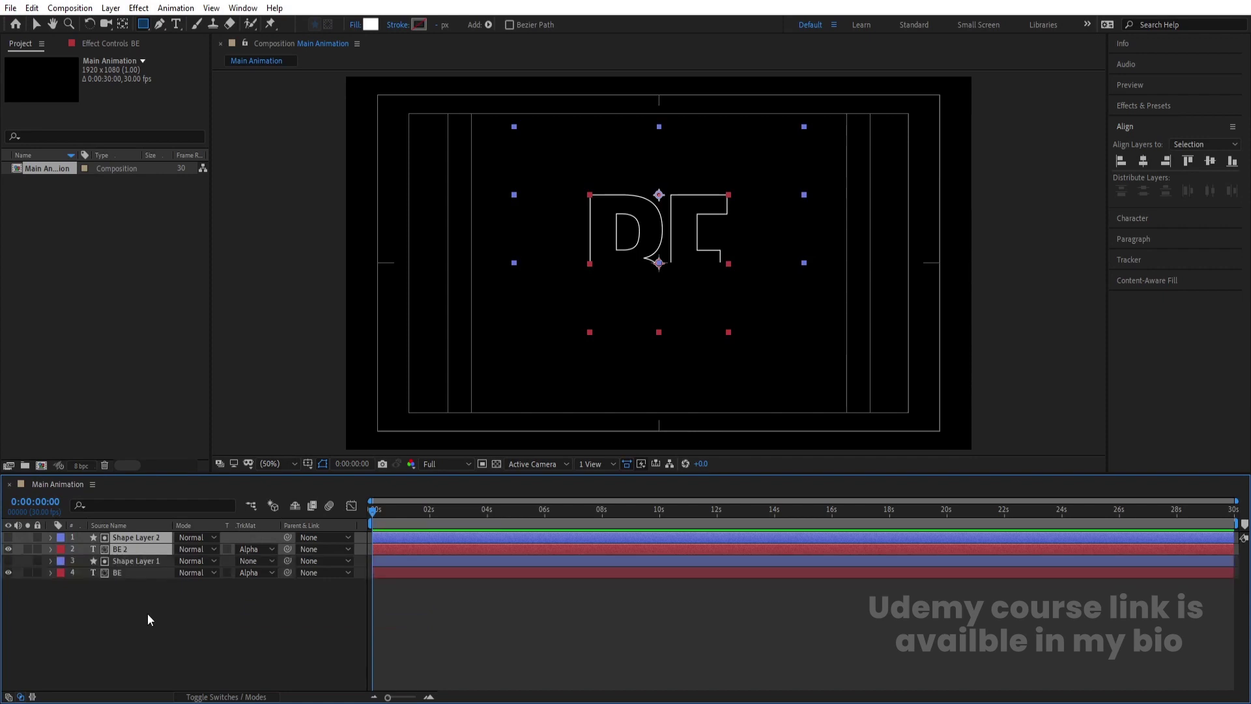
pyautogui.click(147, 613)
pyautogui.click(127, 550)
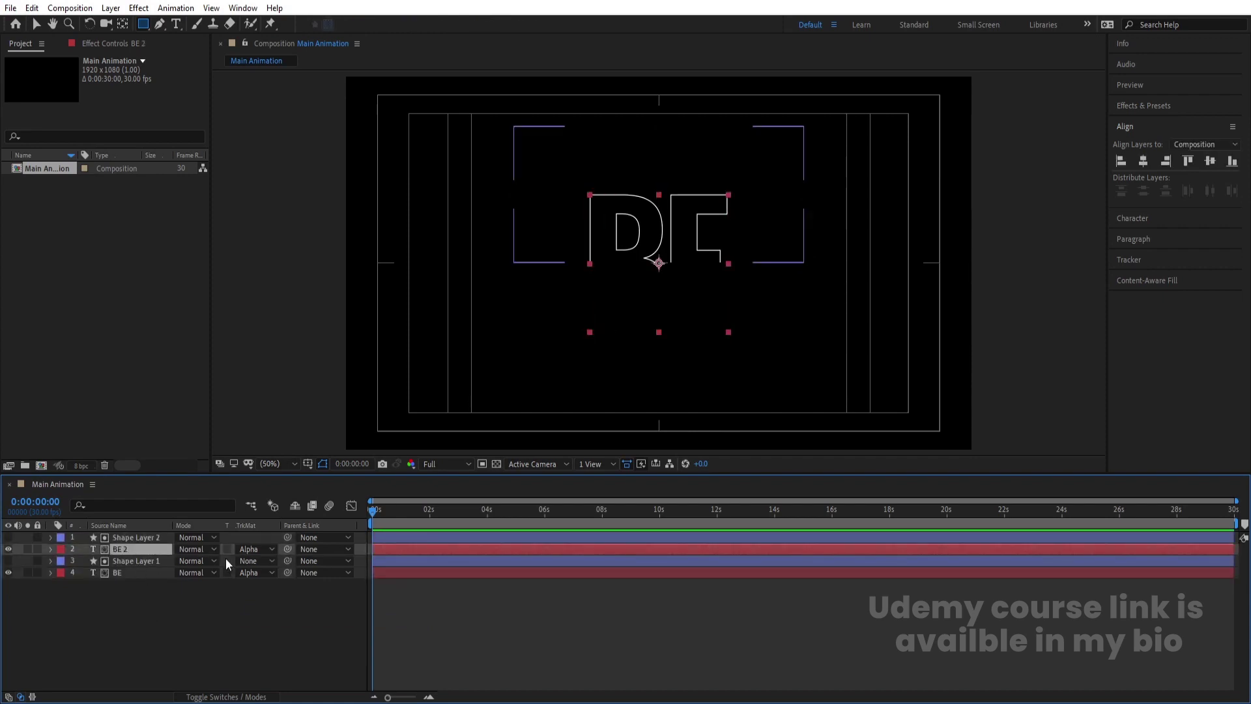
pyautogui.click(251, 549)
pyautogui.click(271, 599)
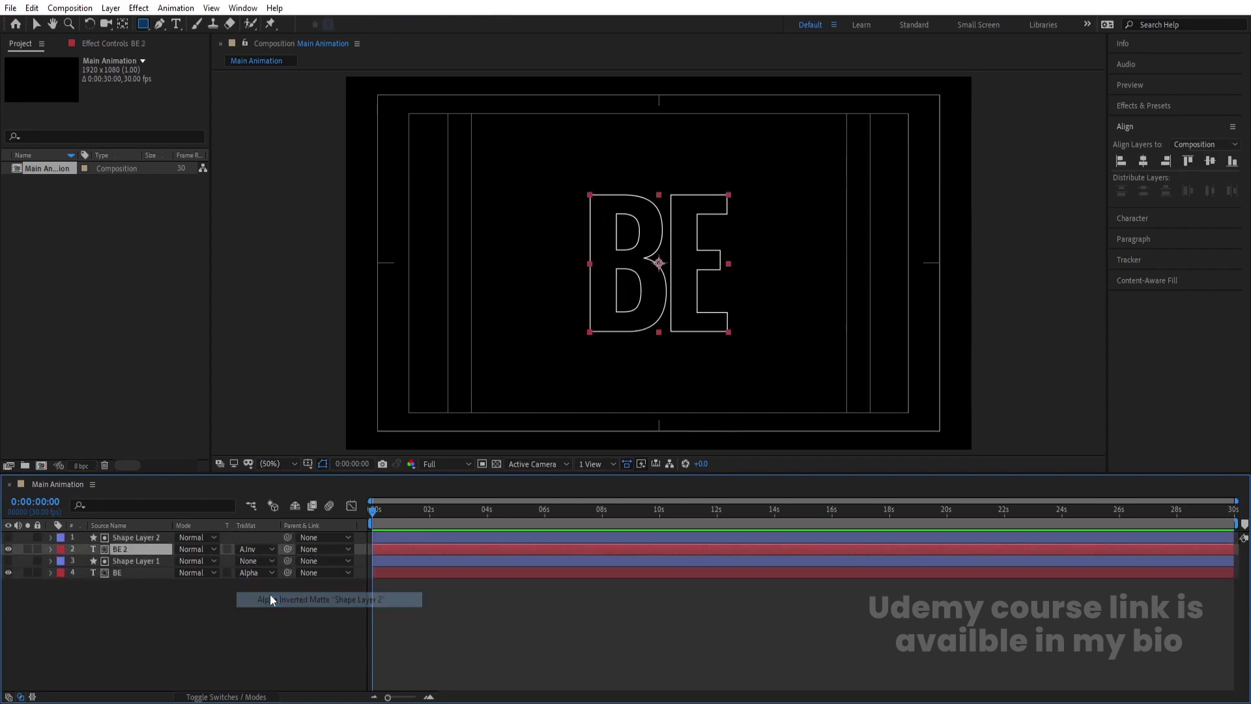
pyautogui.click(143, 595)
# Step: Add starting Position keyframes to both the BE and BE 2 layers at 0:00:00:00
pyautogui.click(111, 573)
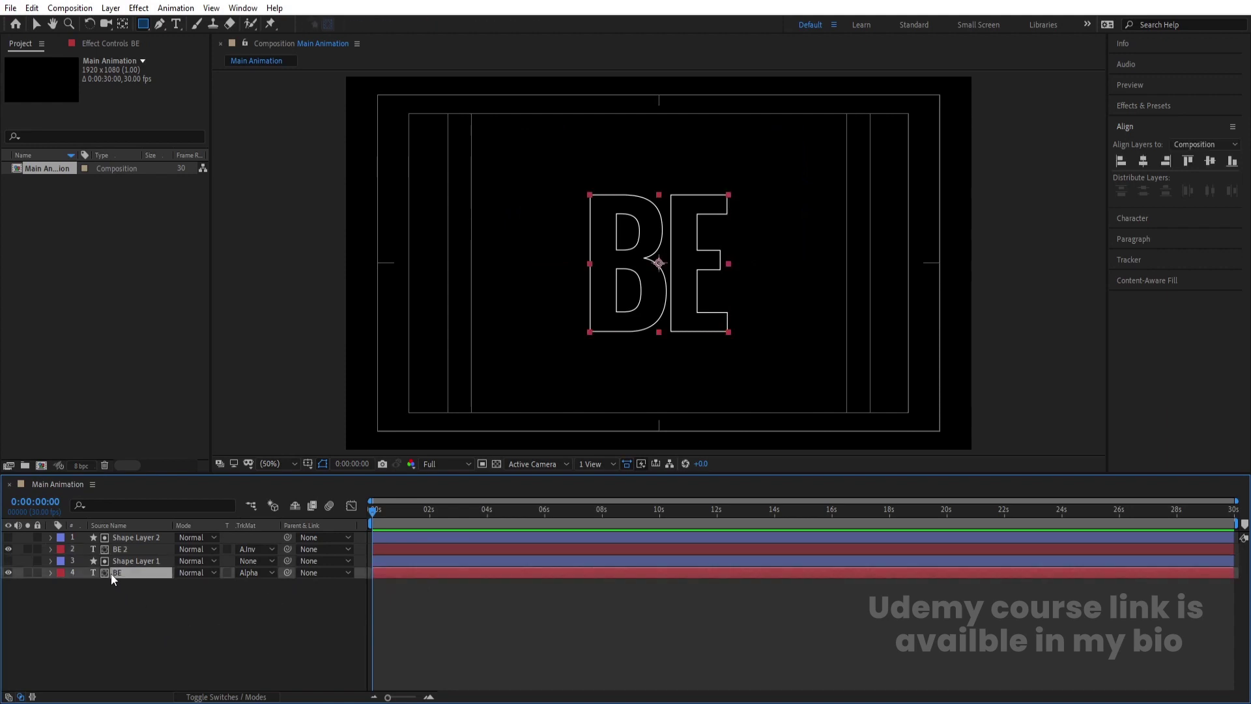
pyautogui.keyDown('ctrl'); pyautogui.click(122, 549); pyautogui.keyUp('ctrl')
pyautogui.press('p')
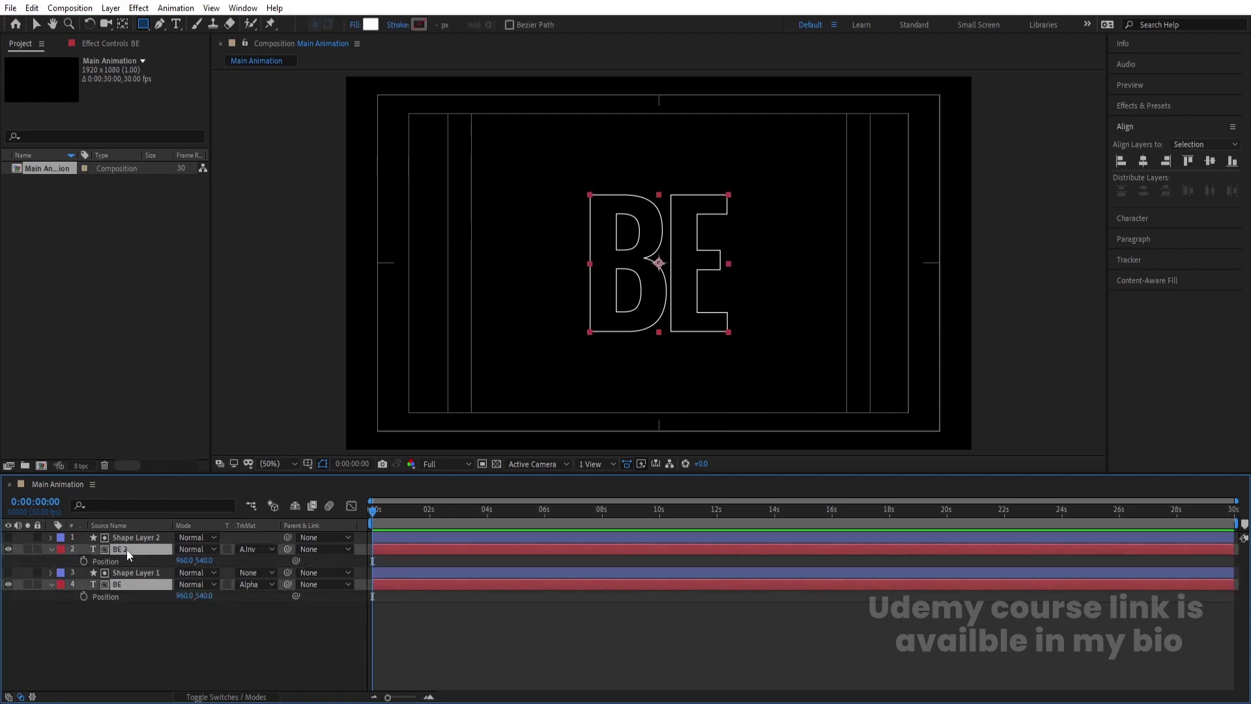
pyautogui.click(84, 561)
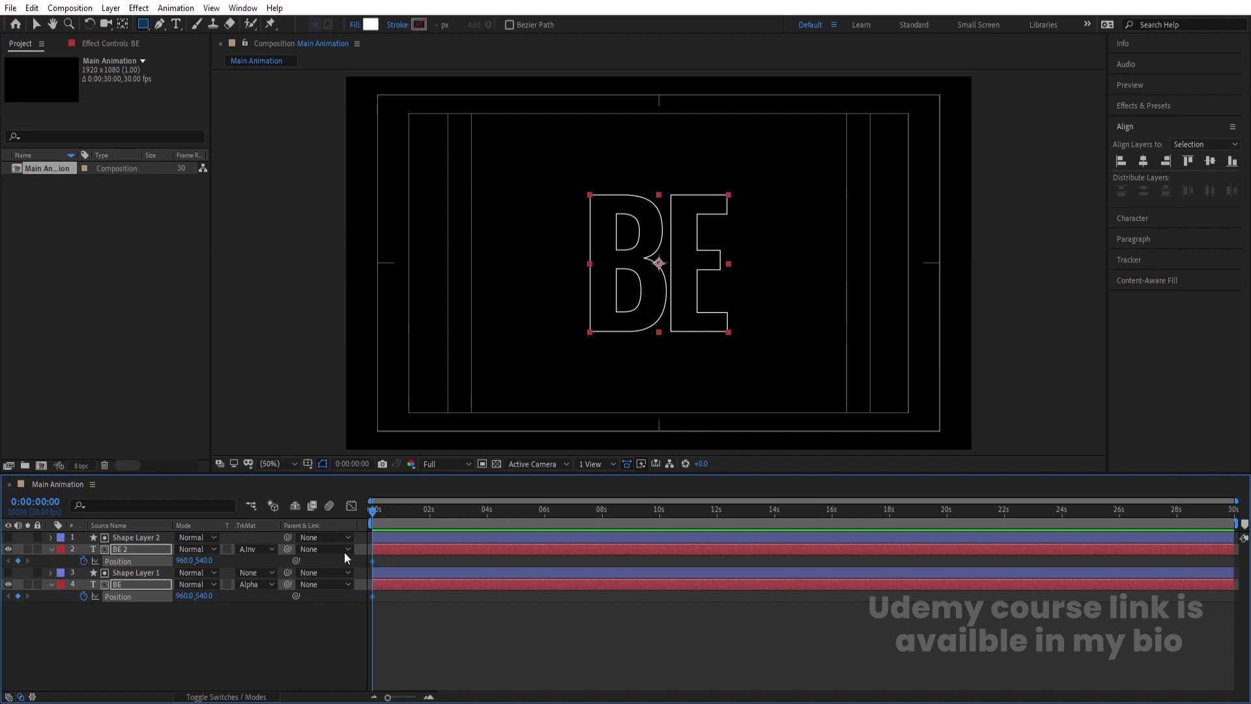
# Step: Add Position keyframes holding the current values of BE 2 and BE at 0:00:01:20
pyautogui.press('=')
pyautogui.press('=')
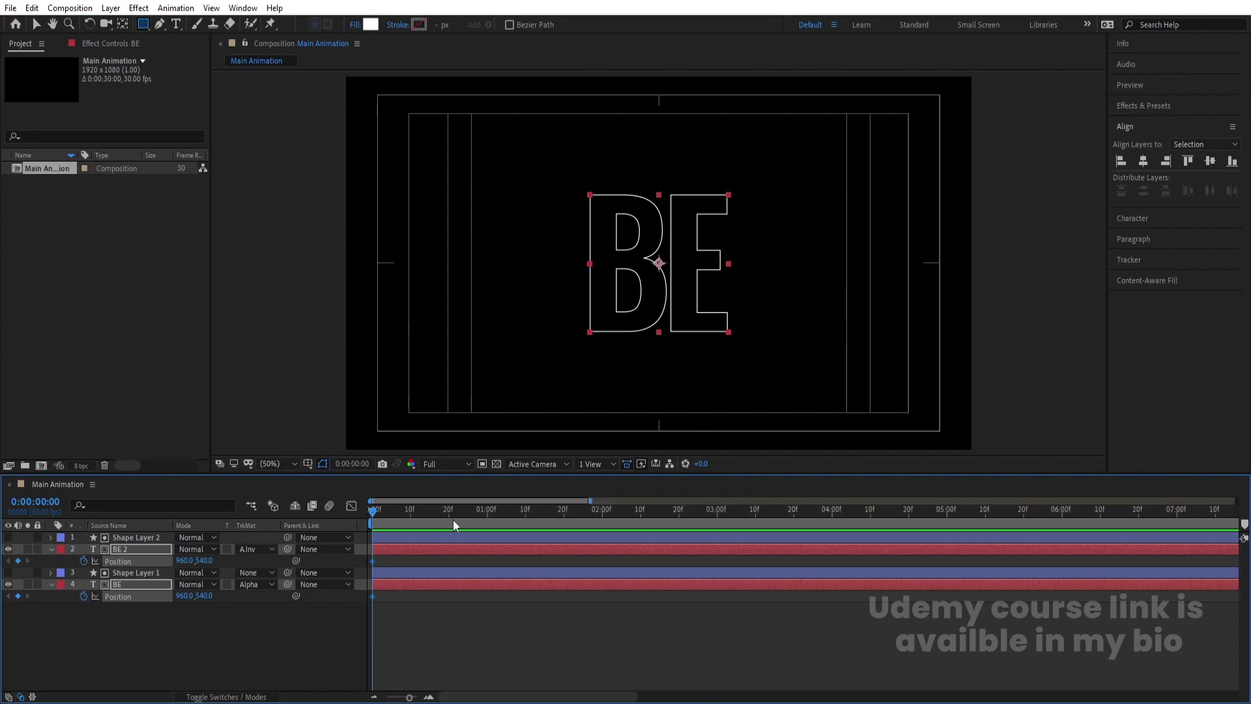
pyautogui.click(564, 511)
pyautogui.click(174, 651)
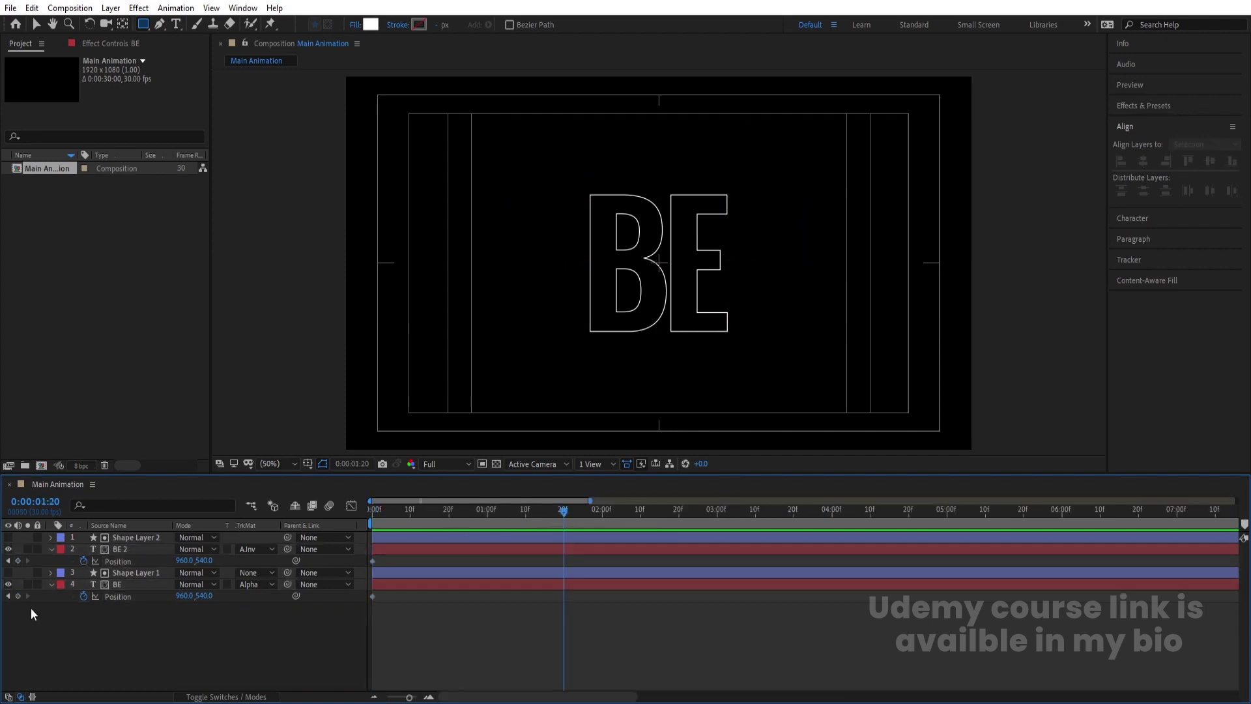
pyautogui.click(18, 561)
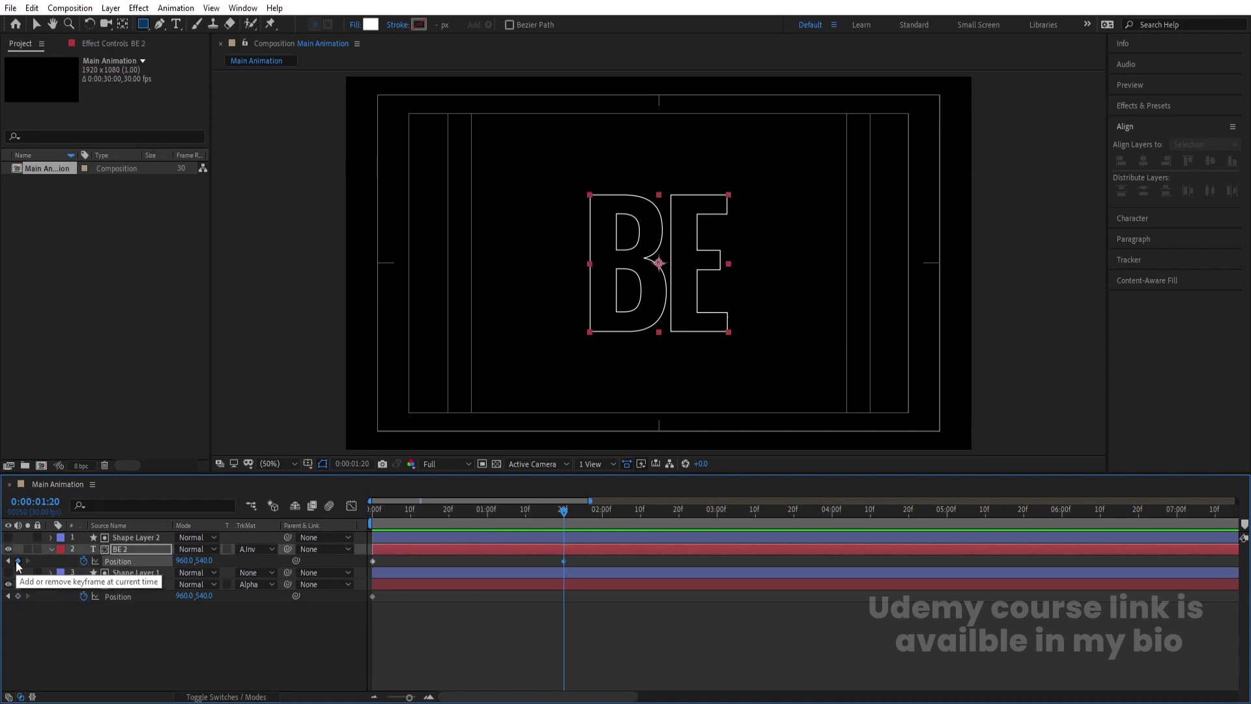
pyautogui.click(18, 595)
# Step: At 0:00:00:00, set BE 2's Position to 960, 334 and BE's Position to 960, 738
pyautogui.moveTo(393, 507); pyautogui.dragTo(269, 514)
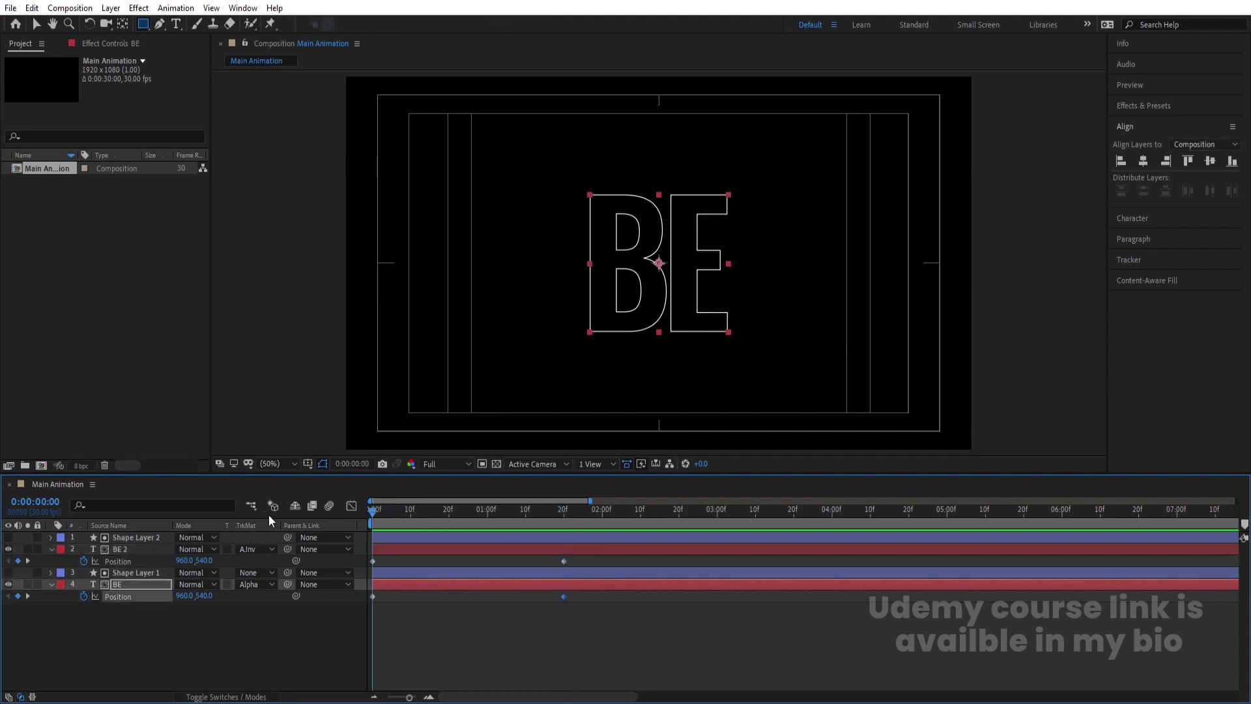
pyautogui.click(173, 627)
pyautogui.click(124, 553)
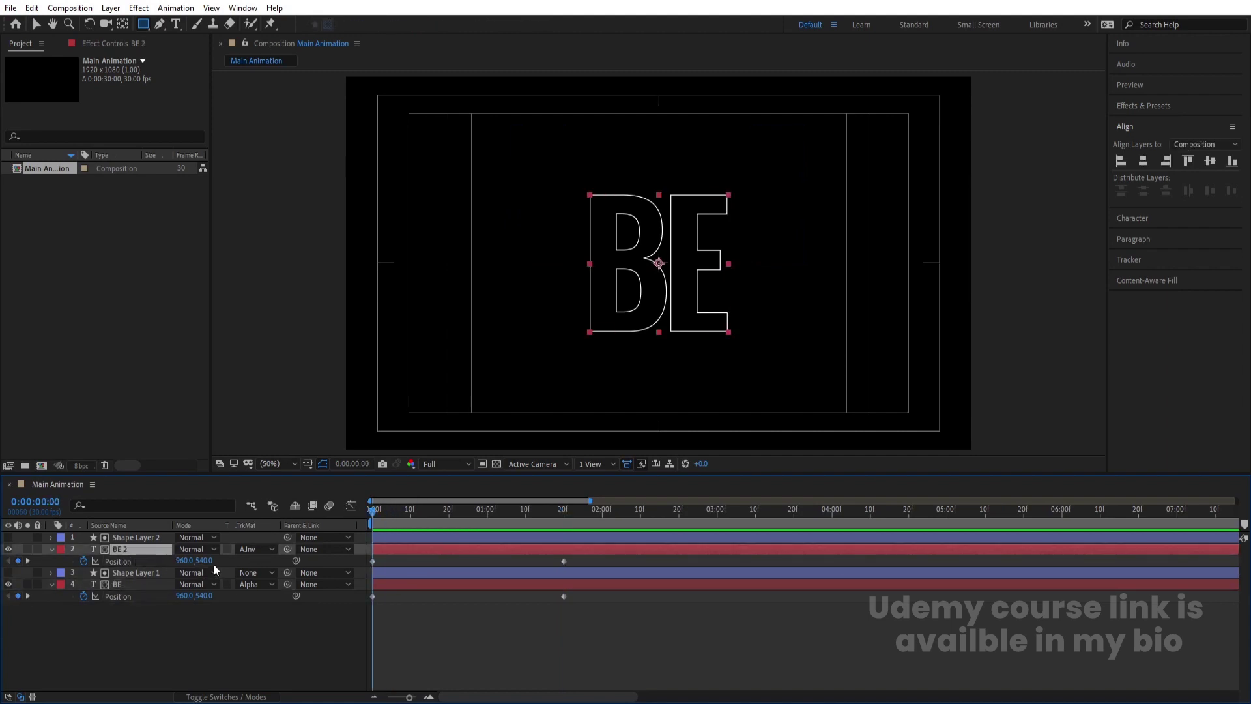
pyautogui.moveTo(209, 561); pyautogui.dragTo(84, 550)
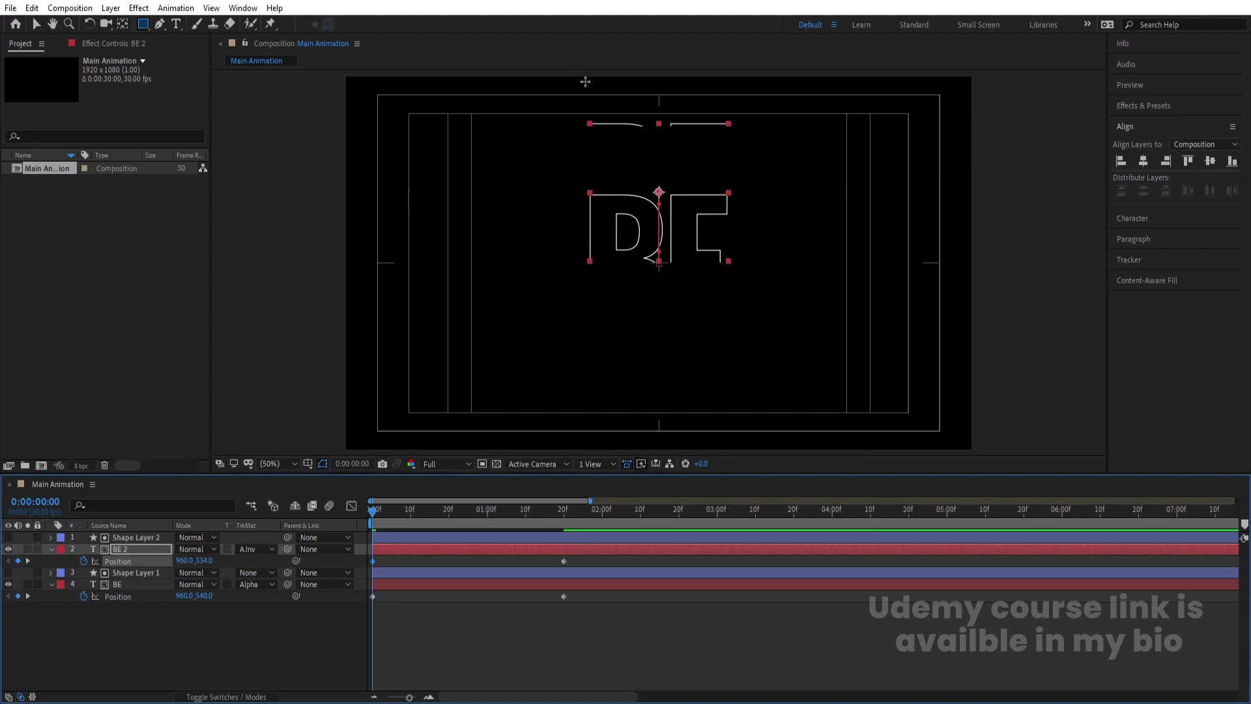
pyautogui.click(122, 585)
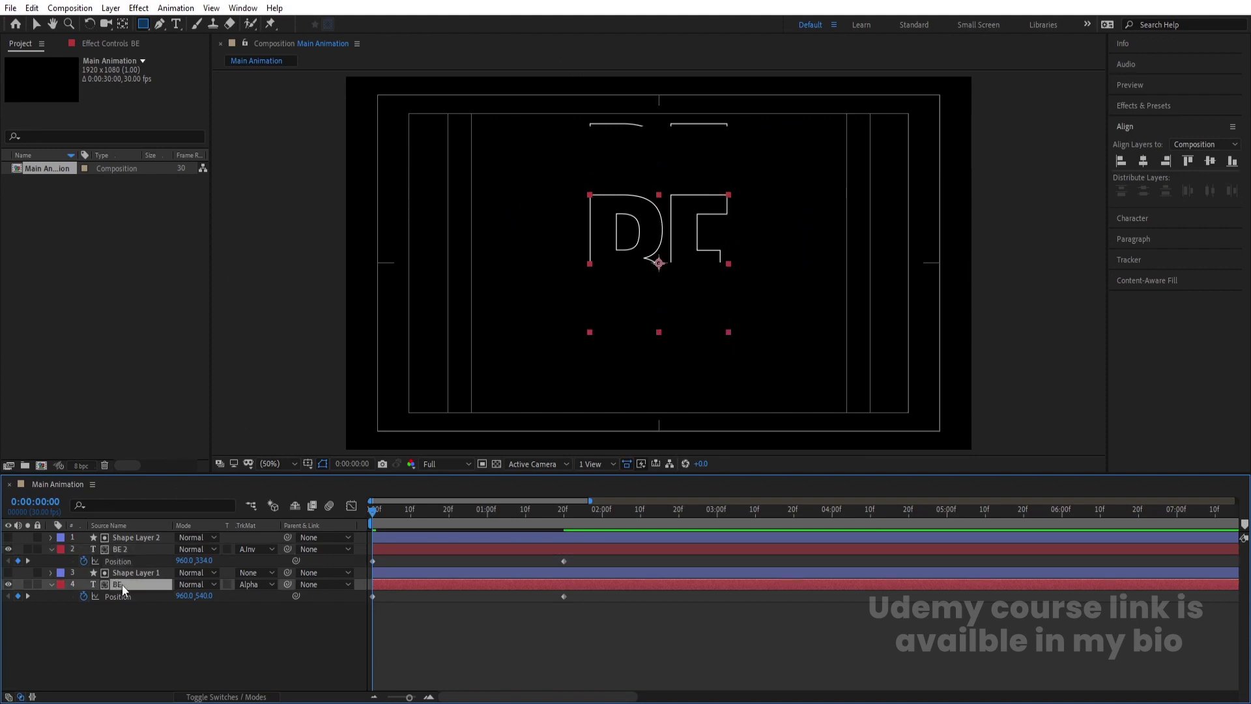
pyautogui.moveTo(208, 598); pyautogui.dragTo(328, 606)
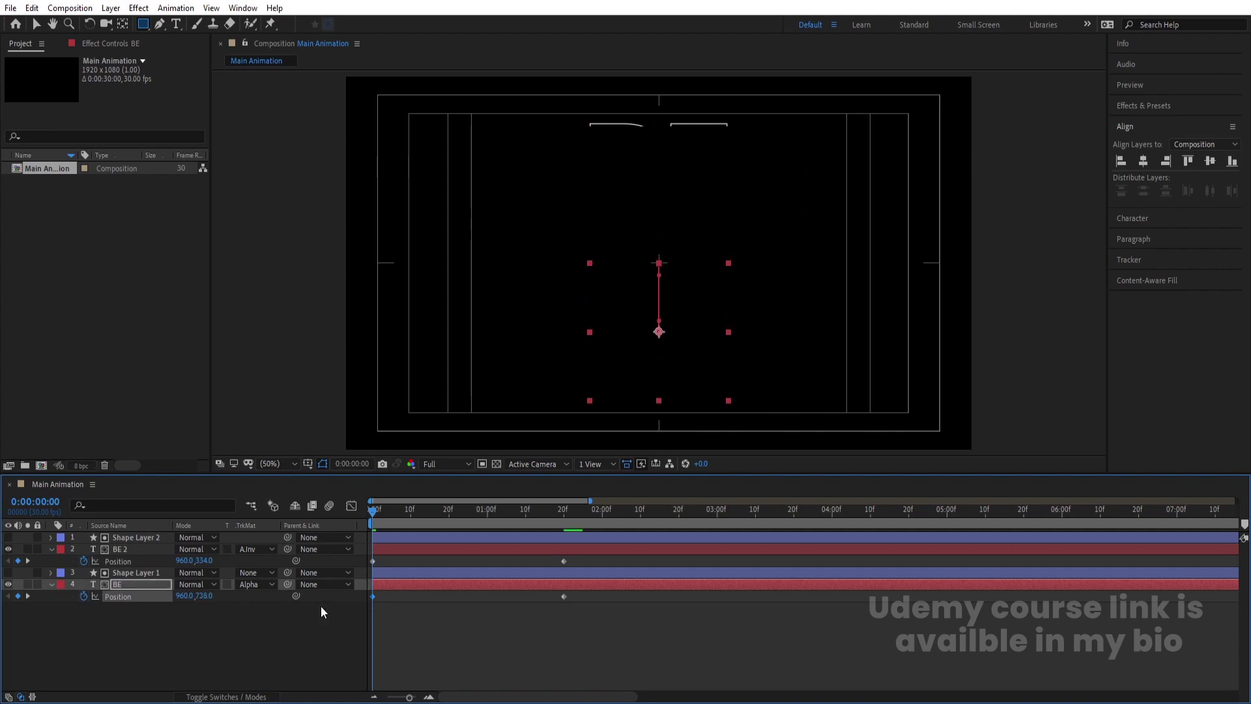
pyautogui.click(171, 661)
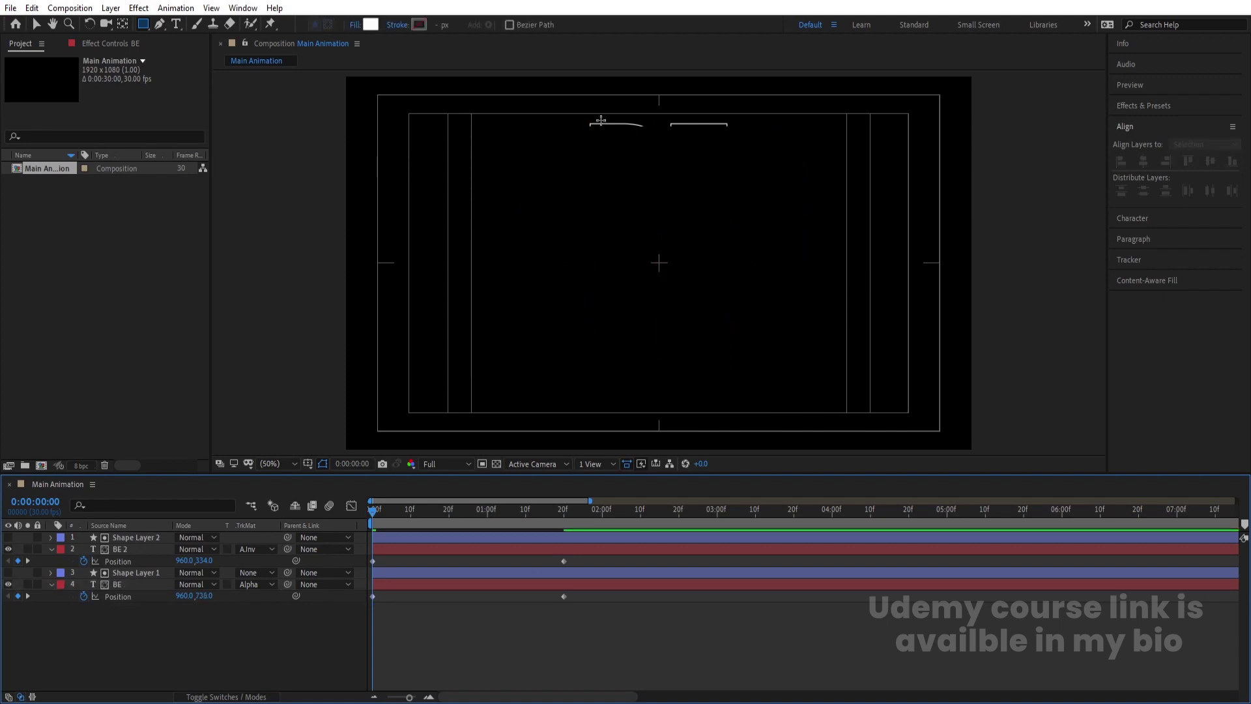
# Step: Turn on snapping and move Shape Layer 2's anchor point to the middle of the rectangle's bottom edge
pyautogui.click(139, 551)
pyautogui.click(118, 538)
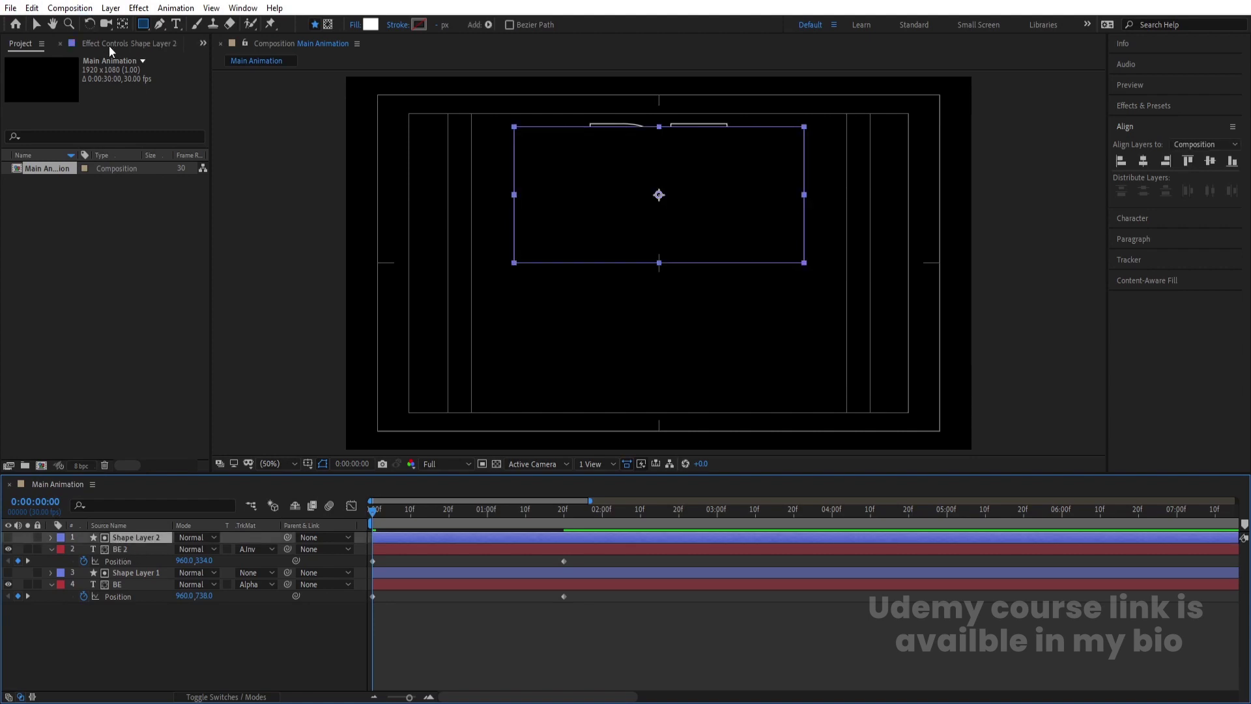
pyautogui.click(124, 24)
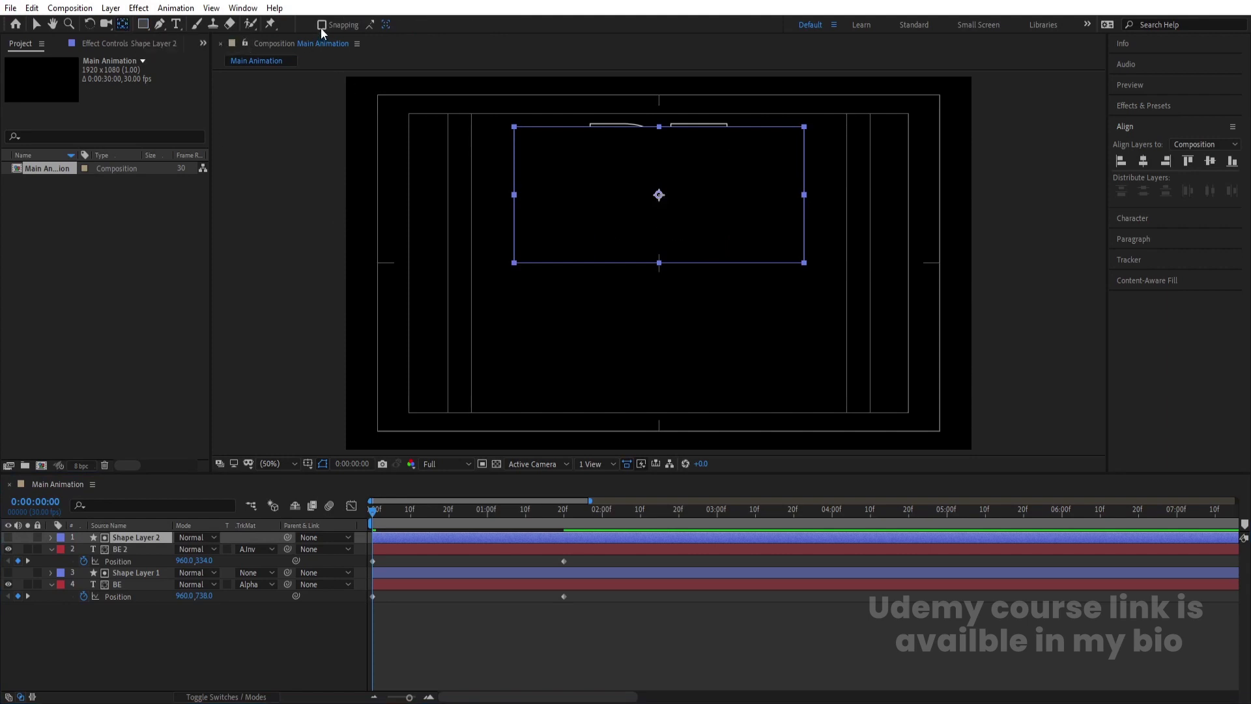
pyautogui.moveTo(658, 195); pyautogui.dragTo(659, 263)
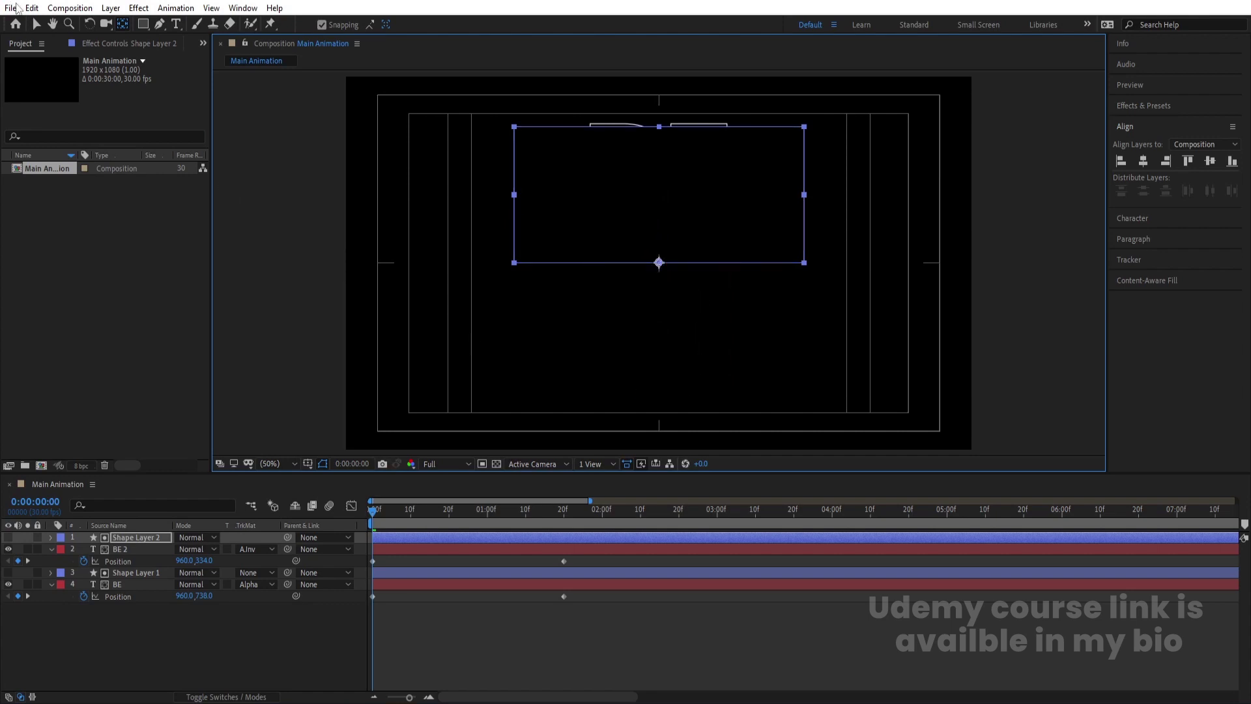
# Step: Stretch Shape Layer 2's top edge upward to hide the leftover strip of text, and preview the reveal animation
pyautogui.click(36, 25)
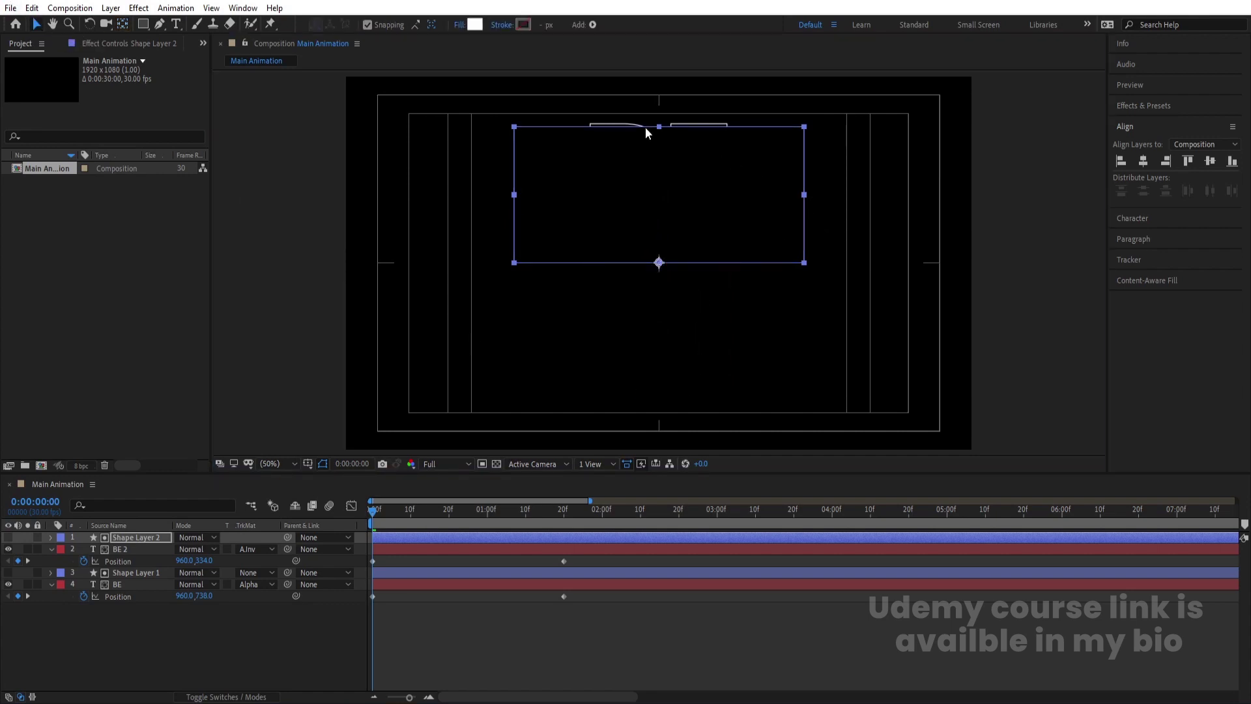
pyautogui.moveTo(657, 127); pyautogui.dragTo(657, 113)
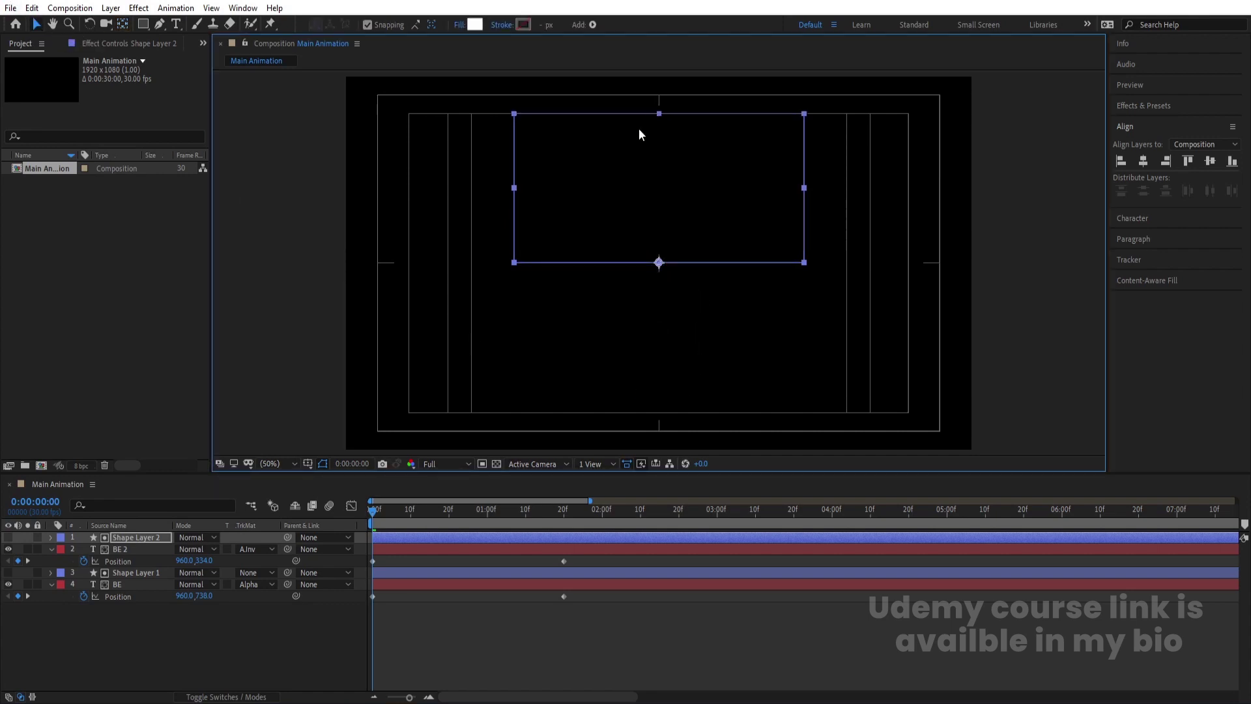
pyautogui.click(512, 616)
pyautogui.press('space')
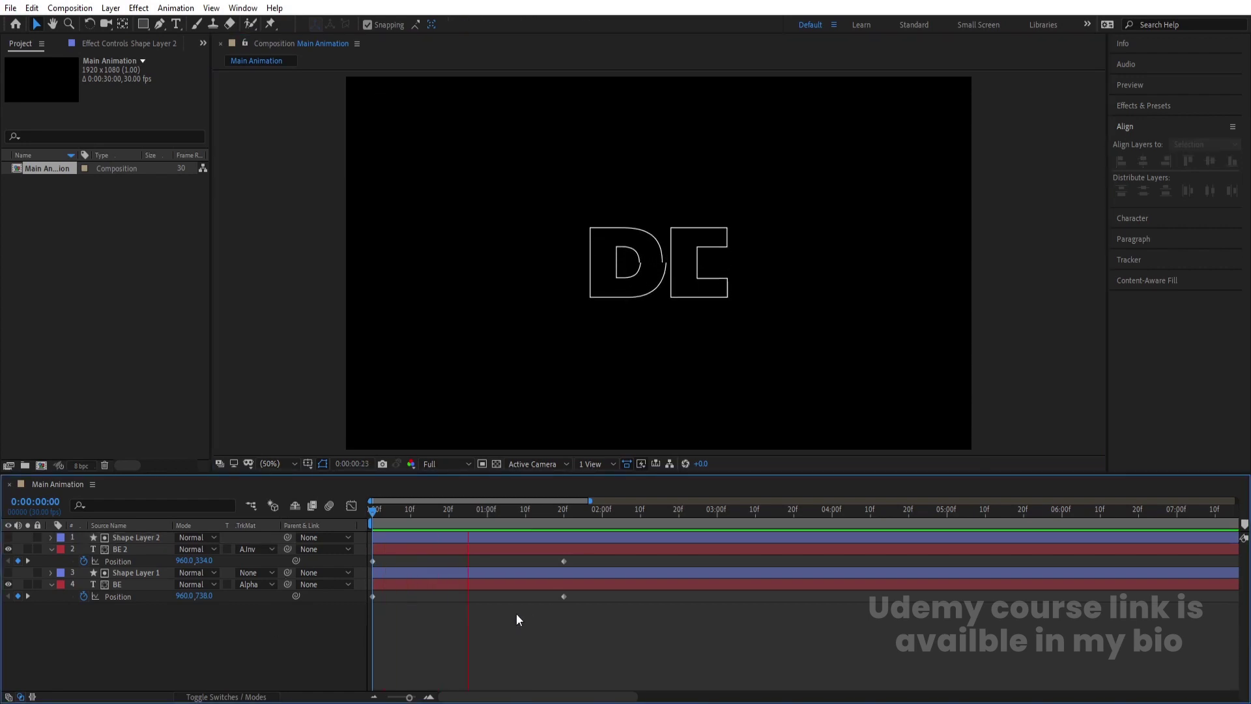
pyautogui.press('space')
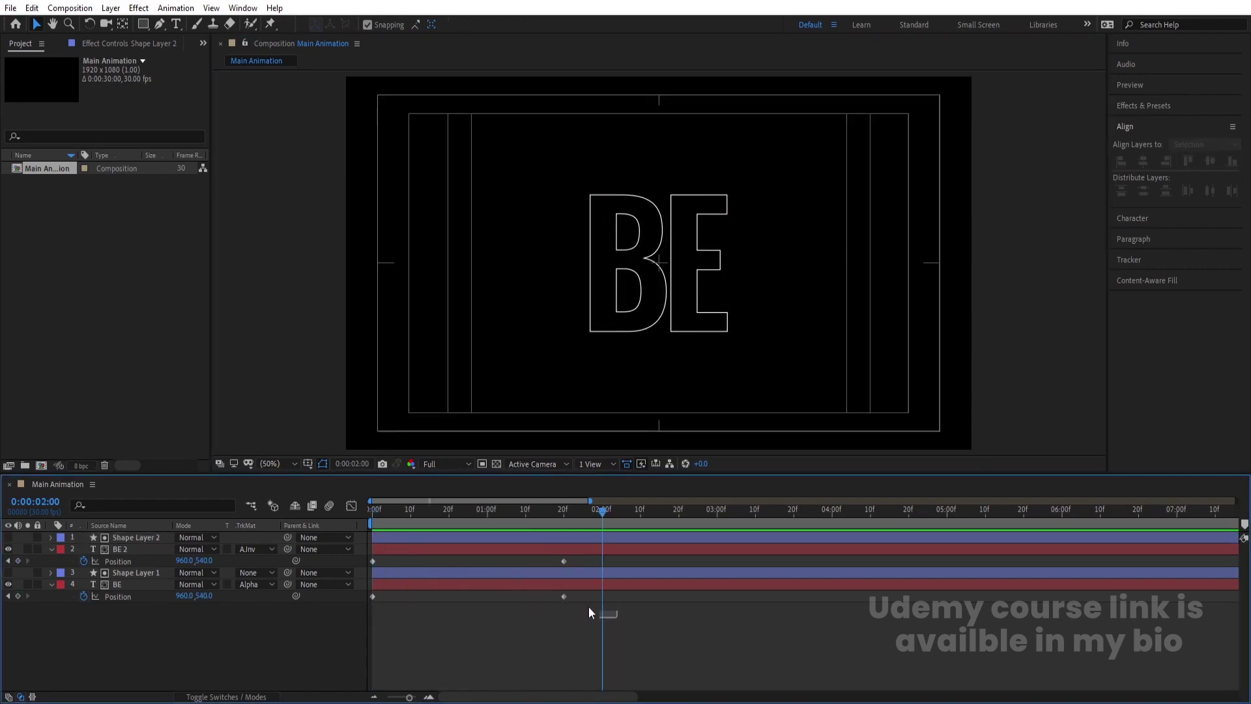
# Step: Ease all four Position keyframes of BE and BE 2 and reshape their speed graph into a sharp early peak with a long slowdown
pyautogui.moveTo(588, 613); pyautogui.dragTo(344, 496)
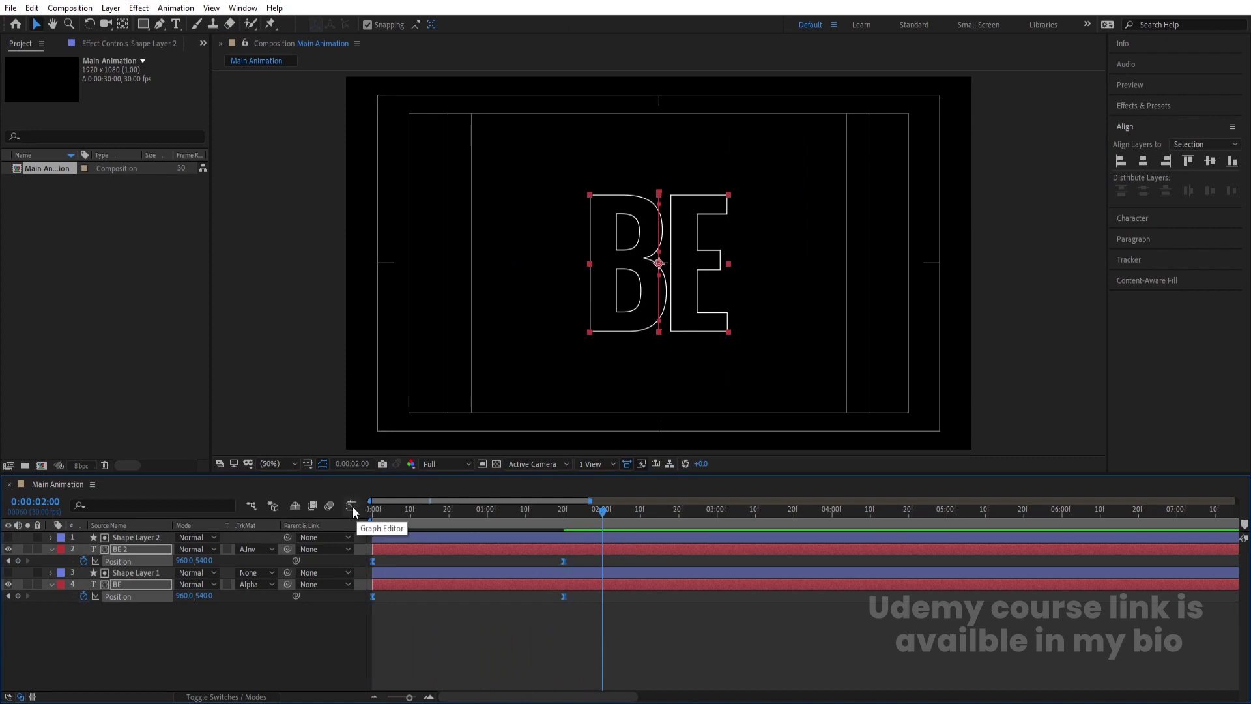
pyautogui.click(351, 506)
pyautogui.rightClick(443, 590)
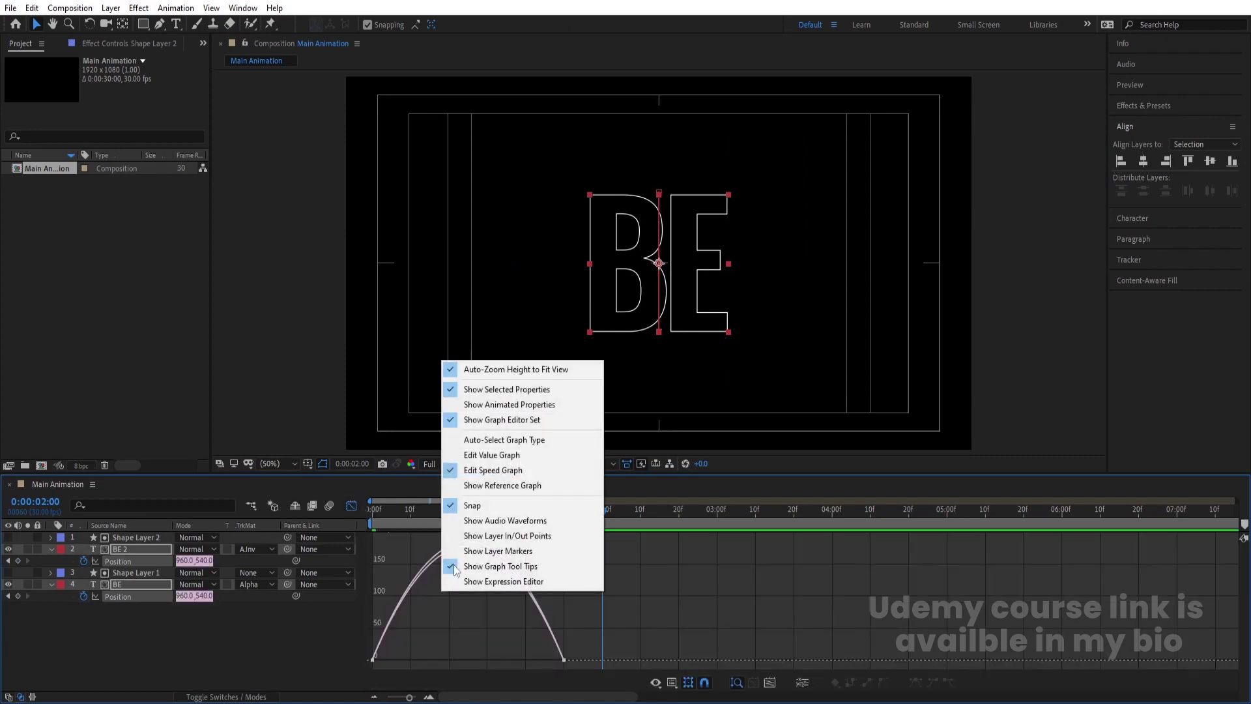
pyautogui.click(490, 469)
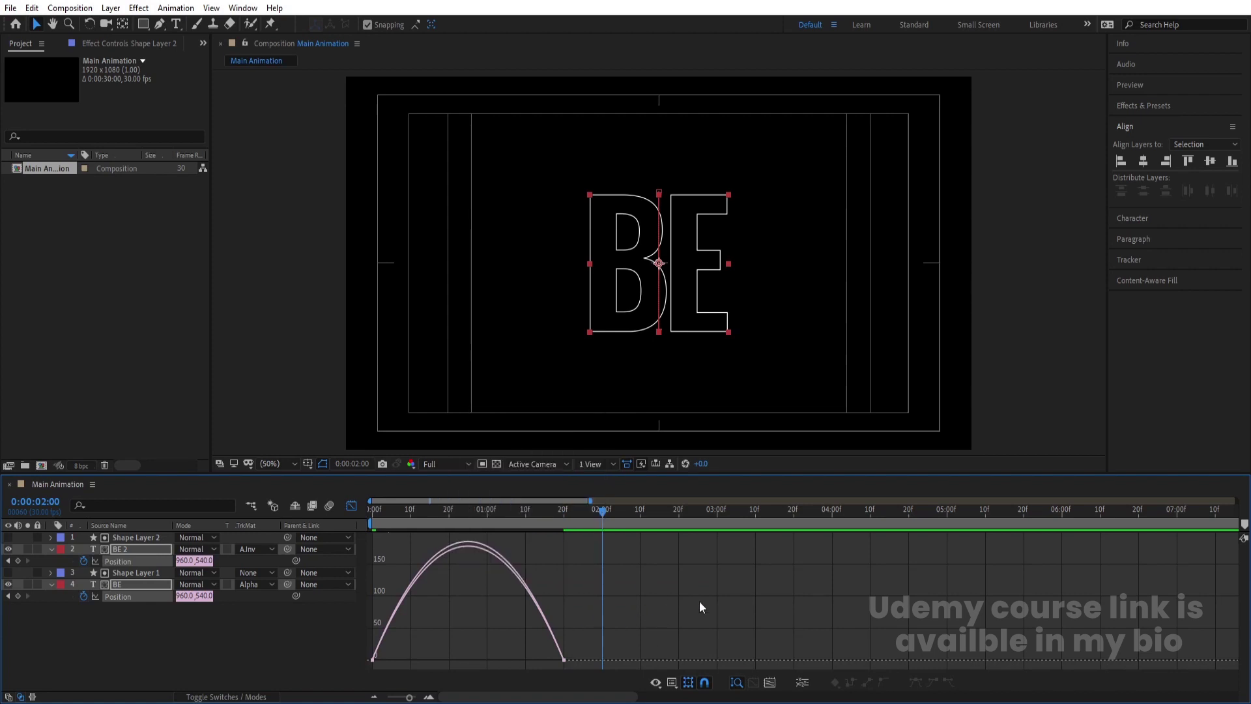
pyautogui.moveTo(713, 533); pyautogui.dragTo(388, 655)
pyautogui.press('space')
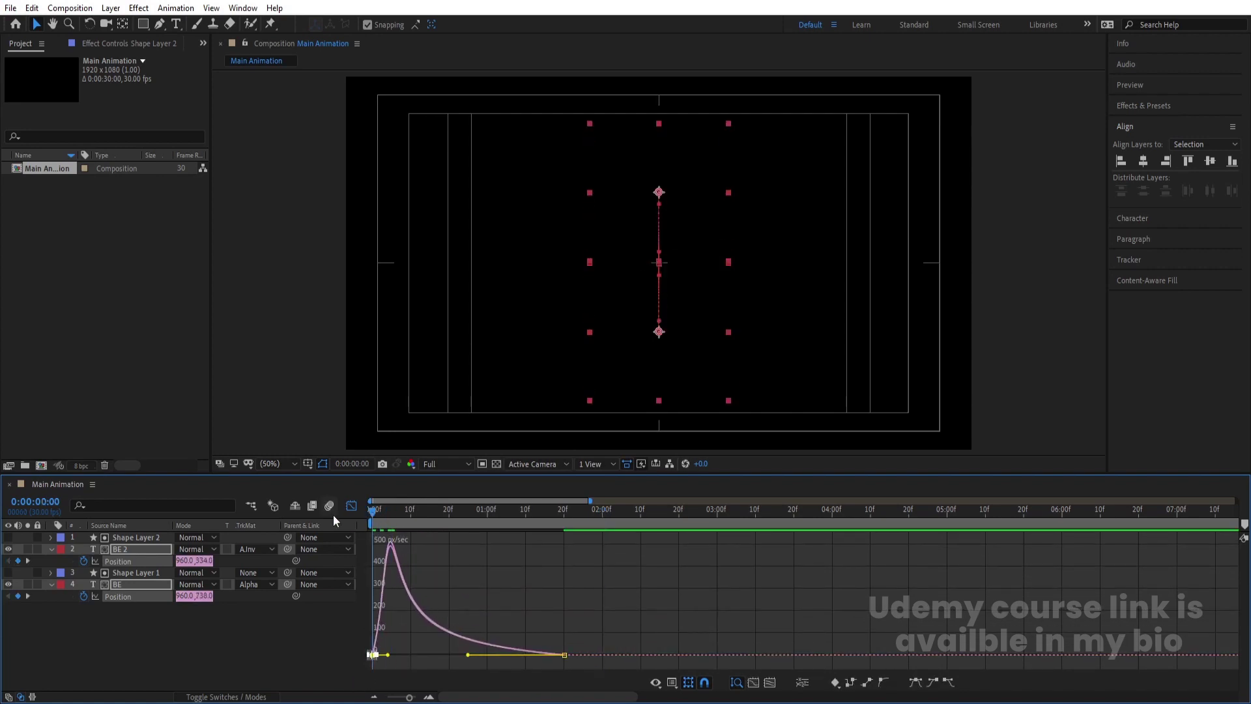
# Step: Return from the graph editor to the layer bars and preview the eased BE reveal from the start
pyautogui.click(351, 506)
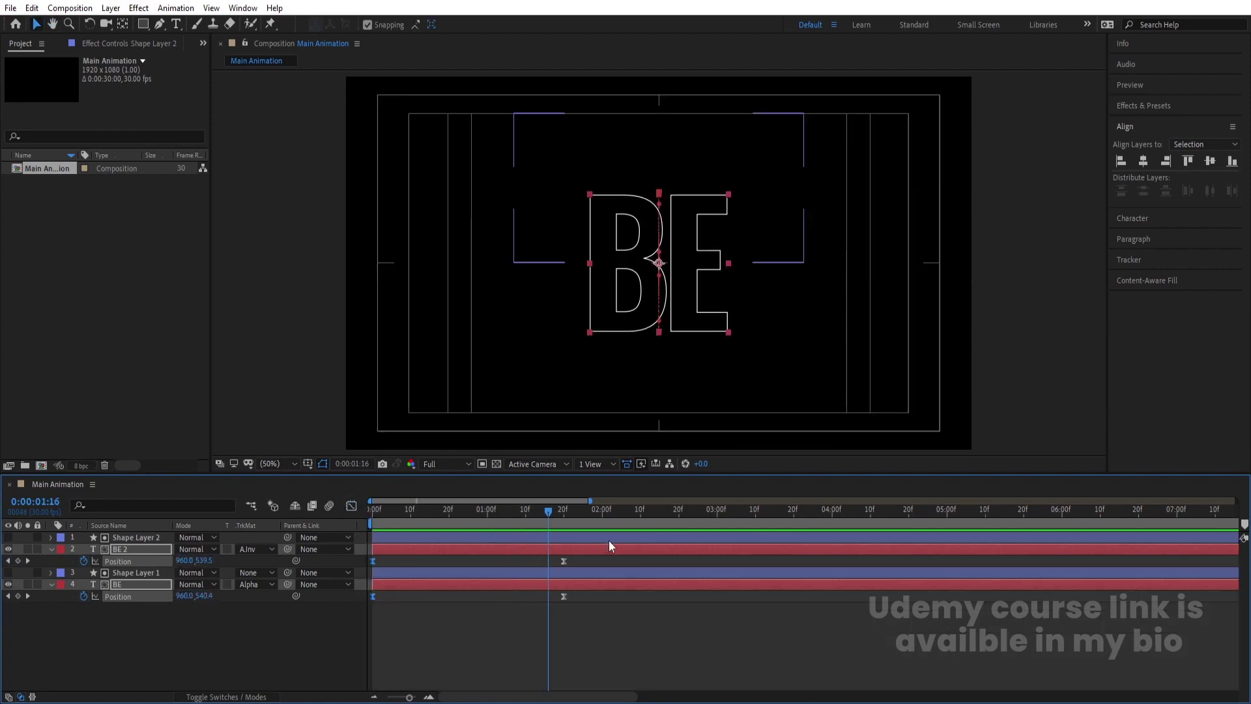
pyautogui.moveTo(448, 514); pyautogui.dragTo(372, 518)
pyautogui.press('space')
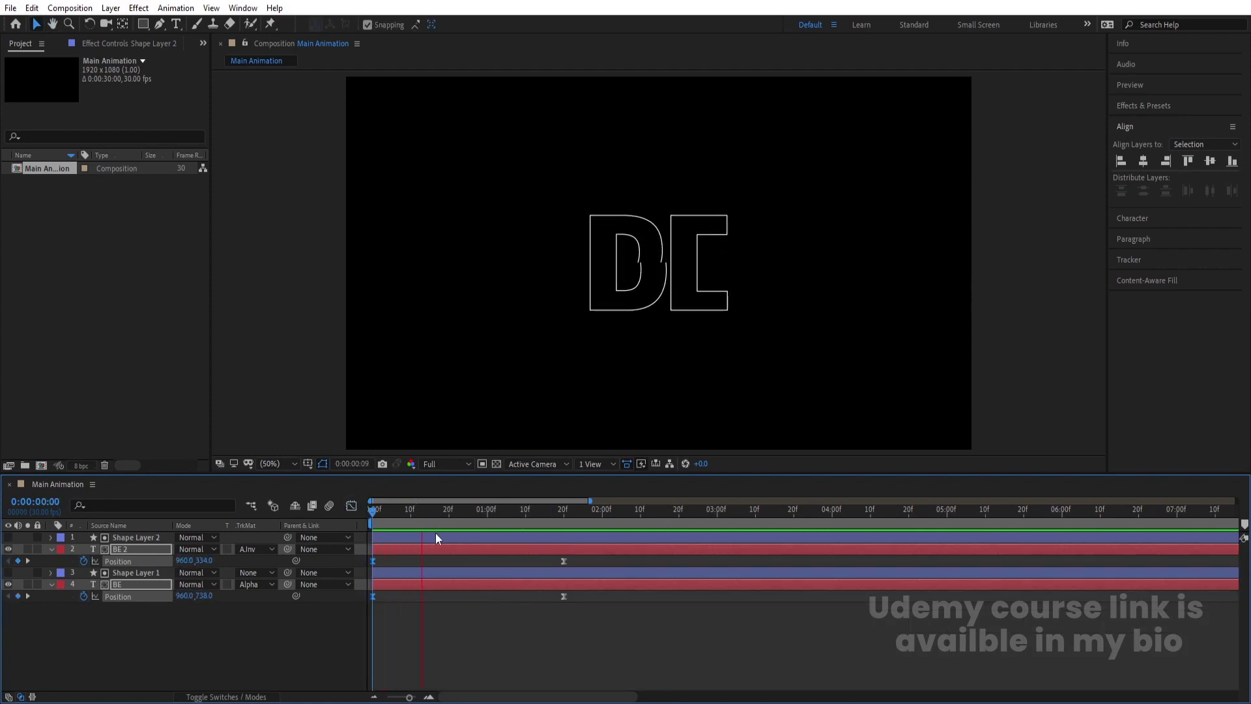
pyautogui.press('space')
# Step: Move the current time to the final Position keyframes at 0:00:01:20 and collapse the layers' keyframed properties
pyautogui.press('pagedown')
pyautogui.press('pagedown')
pyautogui.press('pagedown')
pyautogui.press('pagedown')
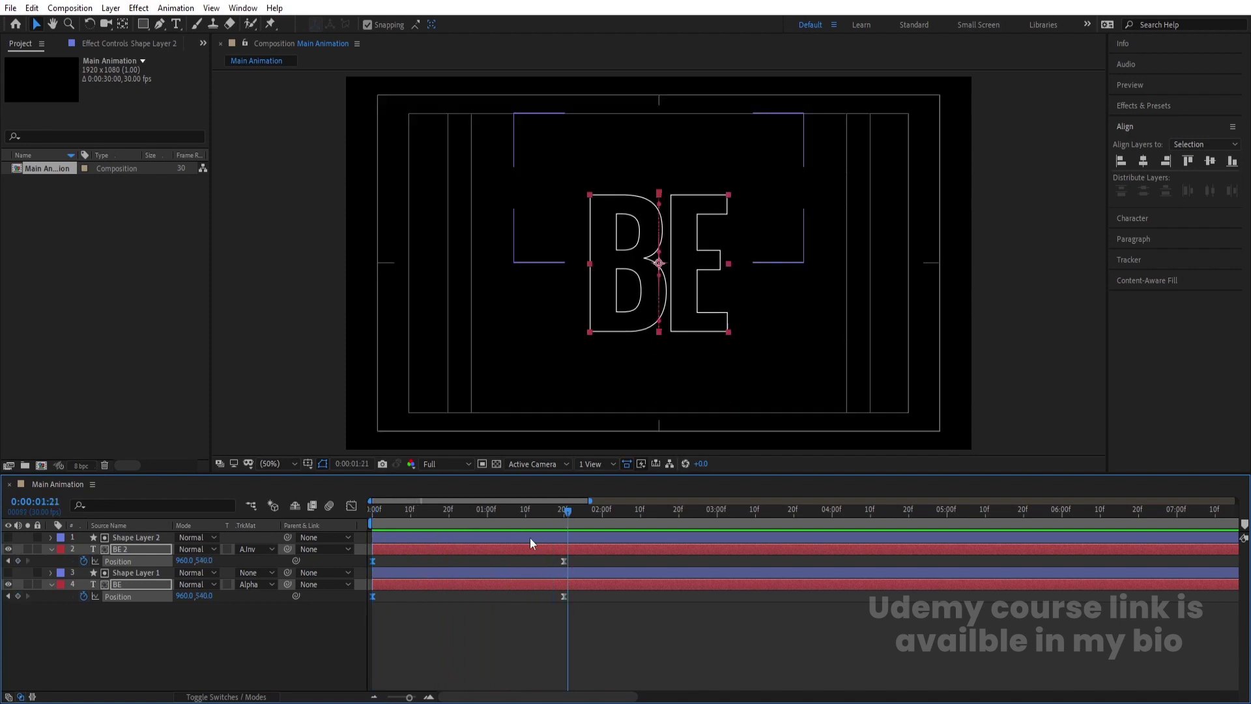
pyautogui.click(493, 617)
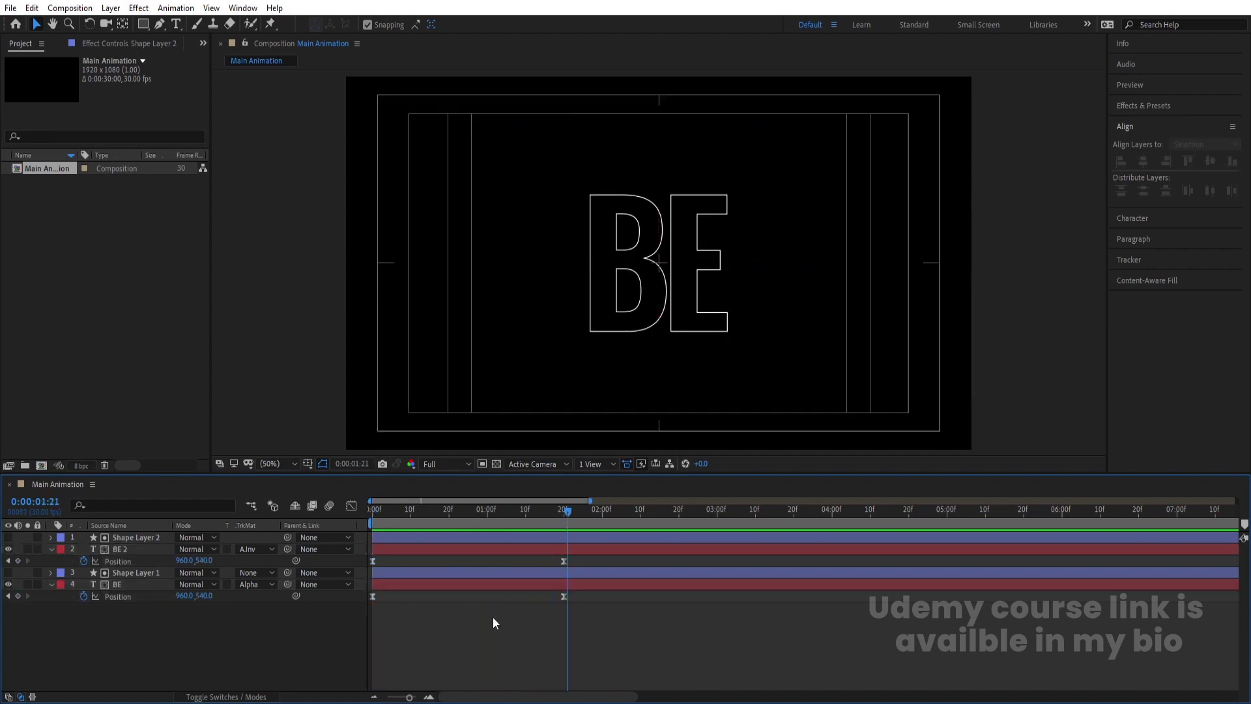
pyautogui.press('pageup')
pyautogui.press('u')
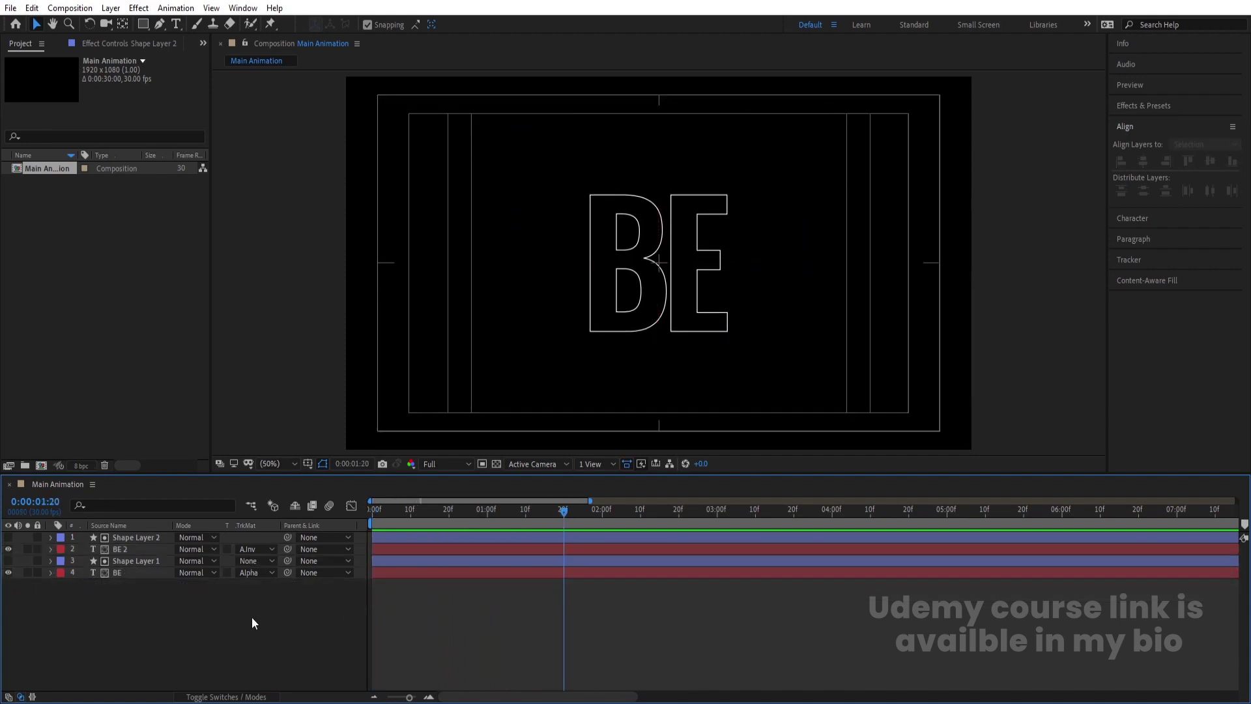
# Step: Pre-compose Shape Layer 1 and BE into a new composition named 1, moving all attributes
pyautogui.click(128, 573)
pyautogui.keyDown('ctrl'); pyautogui.click(123, 561); pyautogui.keyUp('ctrl')
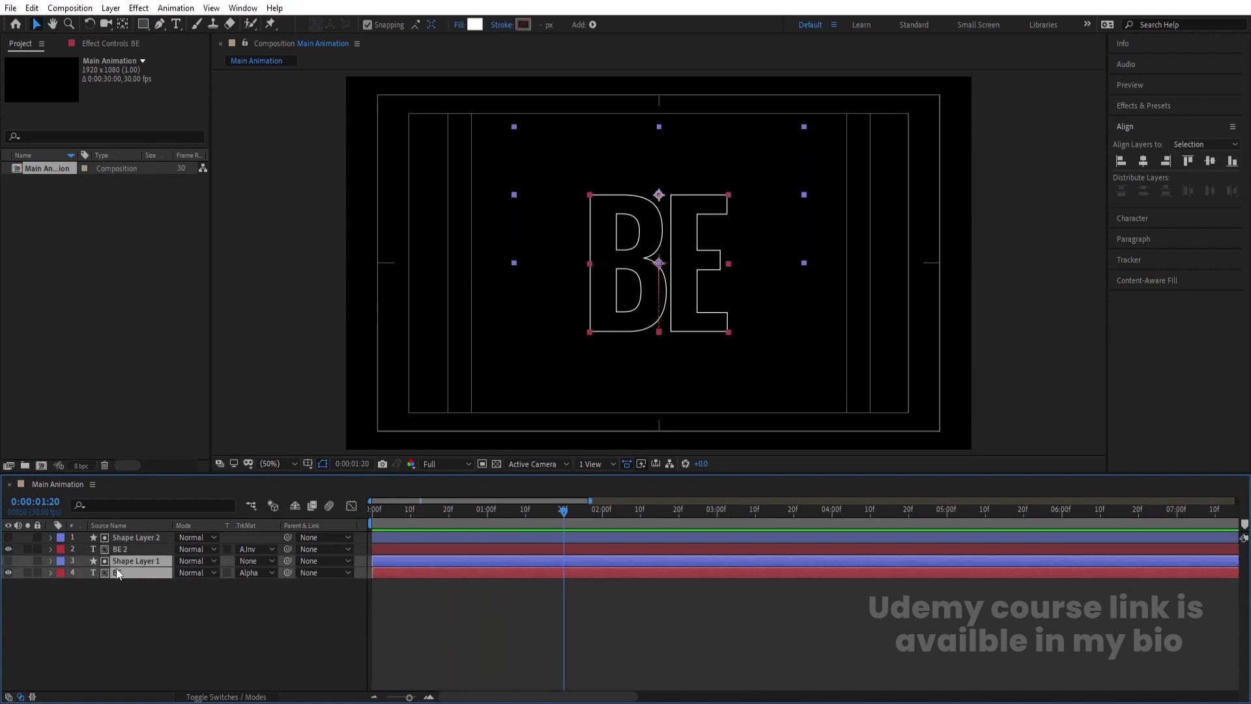
pyautogui.hotkey('ctrl', 'shift', 'c')
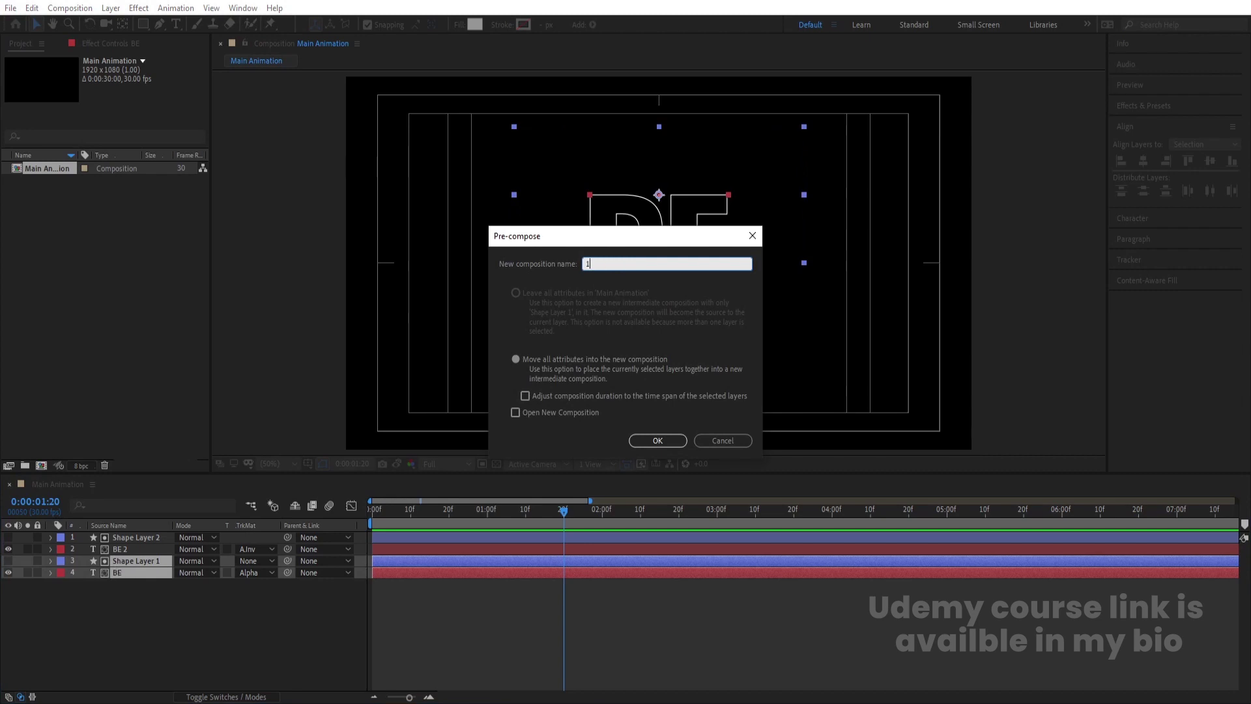
pyautogui.press('Return')
# Step: Pre-compose Shape Layer 2 and BE 2 into a new composition named 2, moving all attributes
pyautogui.click(128, 549)
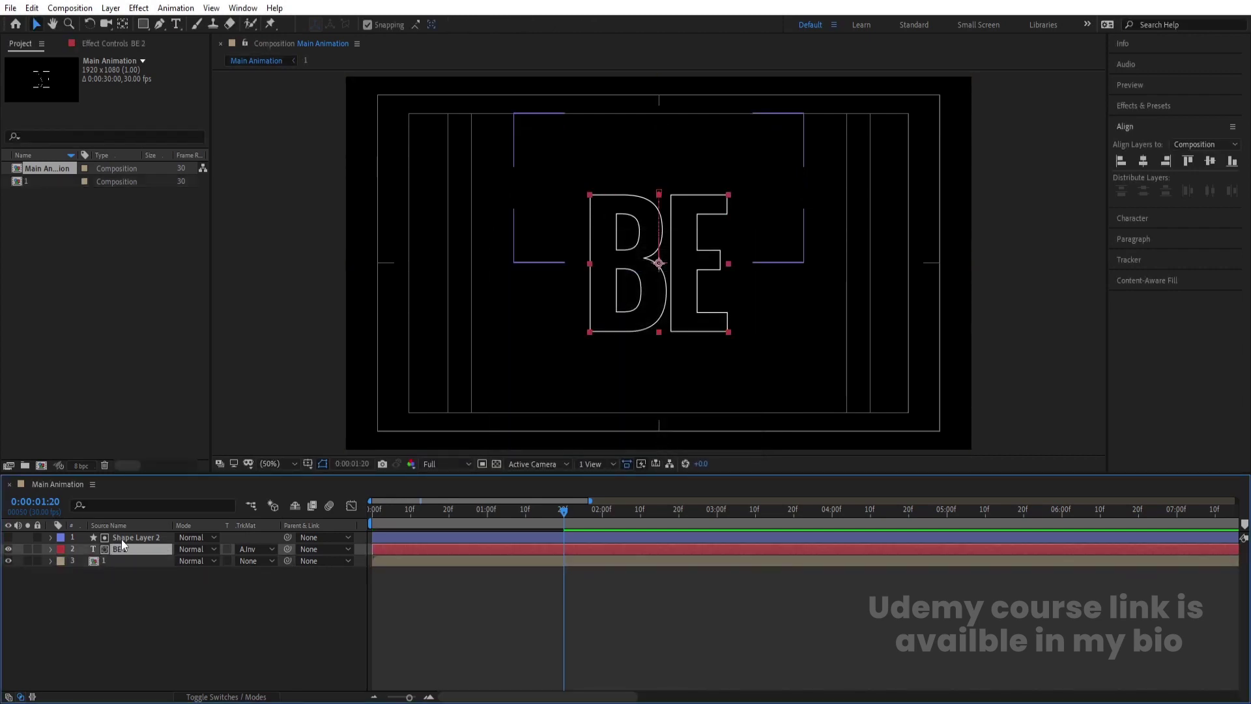
pyautogui.keyDown('shift'); pyautogui.click(122, 539); pyautogui.keyUp('shift')
pyautogui.hotkey('ctrl', 'shift', 'c')
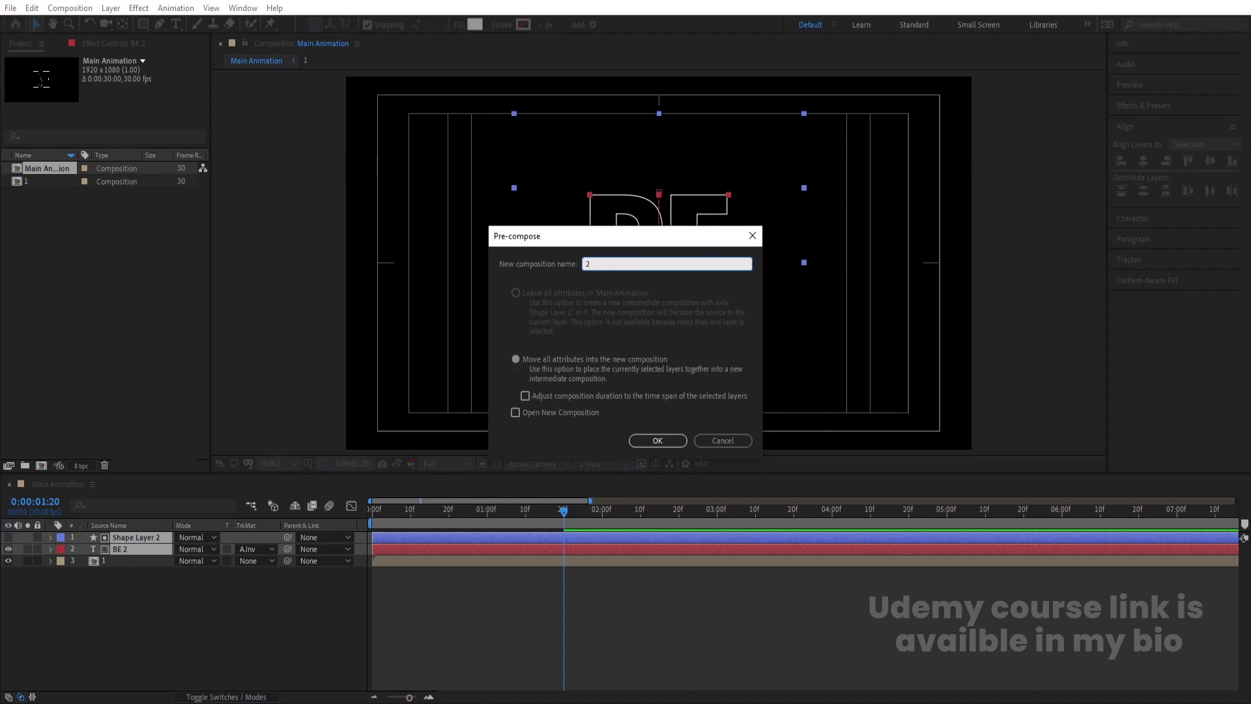
pyautogui.press('Return')
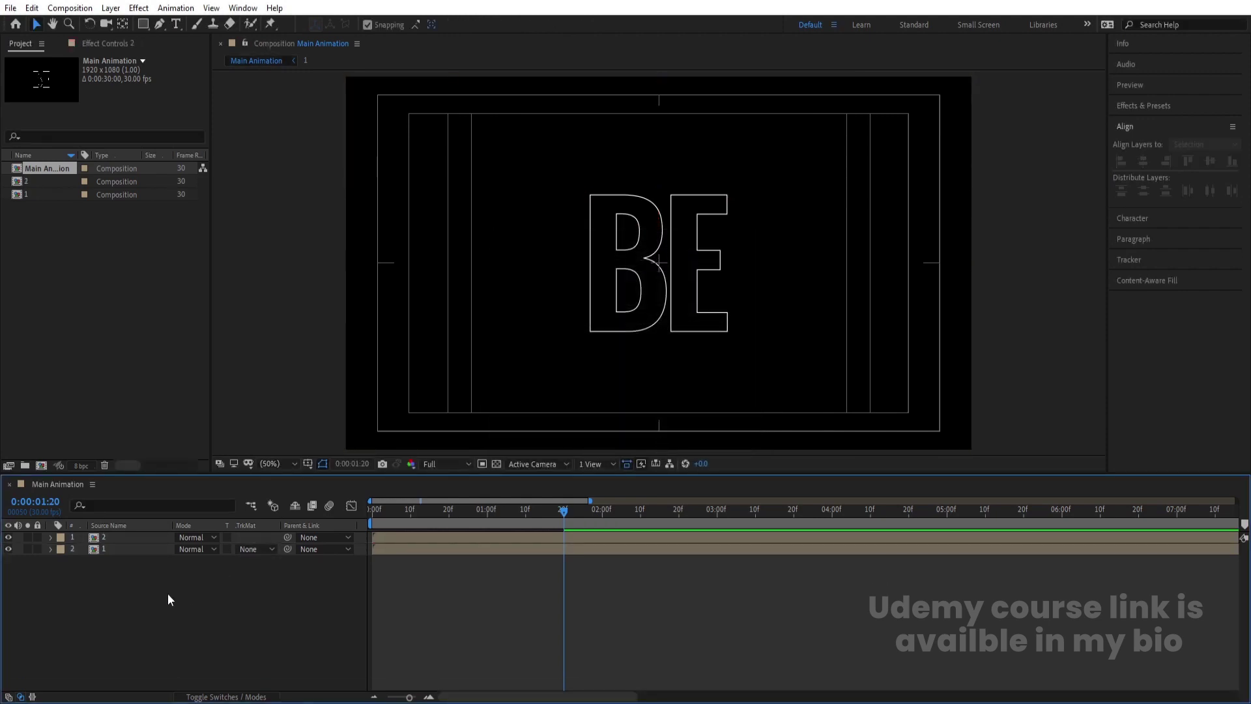
pyautogui.click(167, 593)
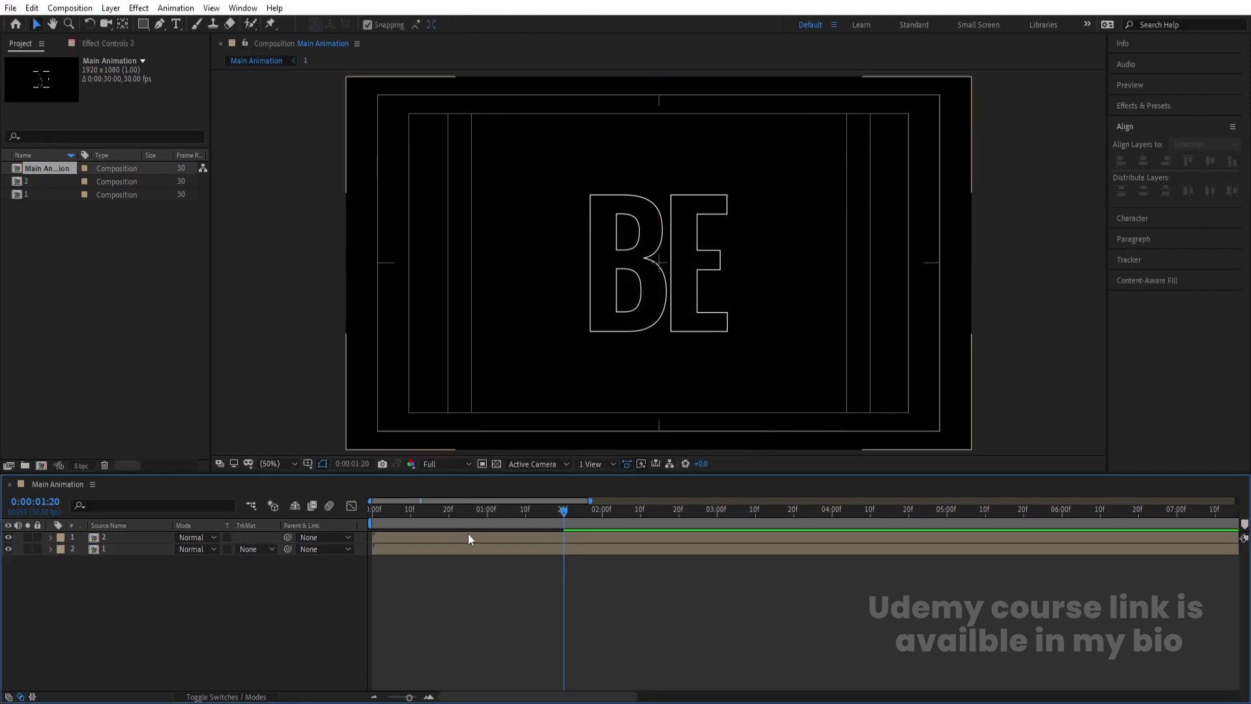
# Step: Preview the pre-composed title reveal from the start of the composition
pyautogui.press('Home')
pyautogui.press('space')
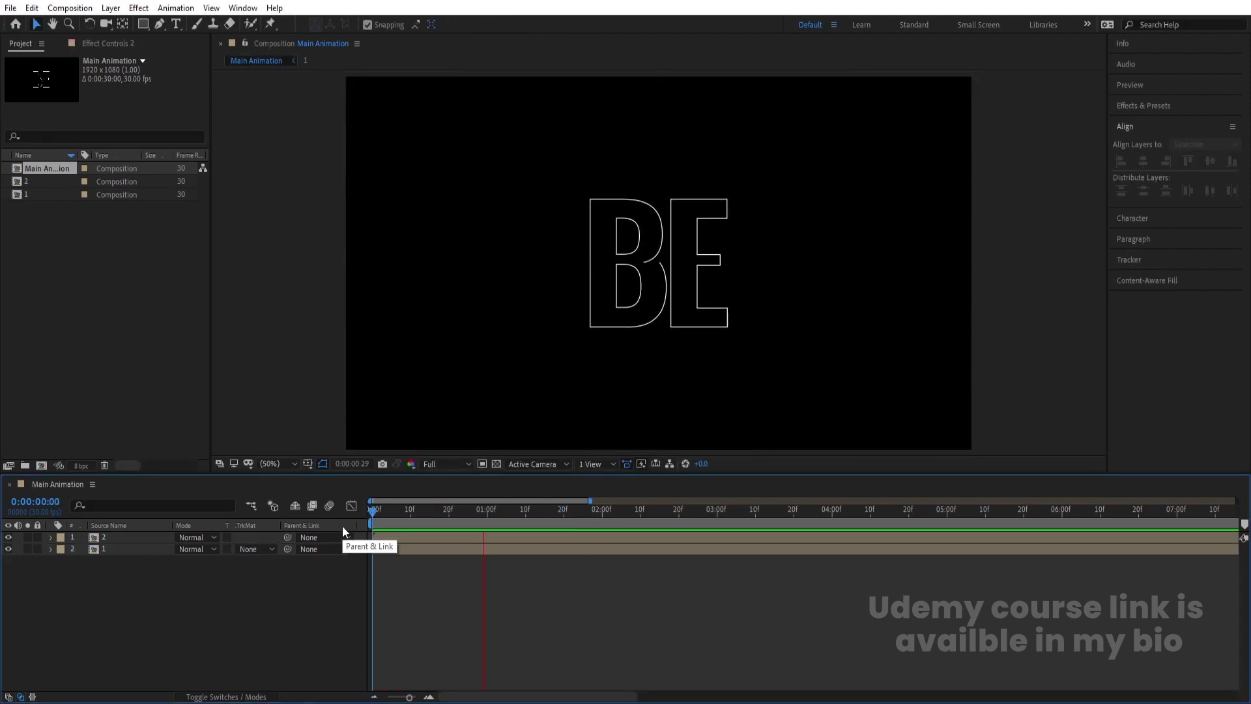
pyautogui.press('space')
pyautogui.press('space')
pyautogui.press('space')
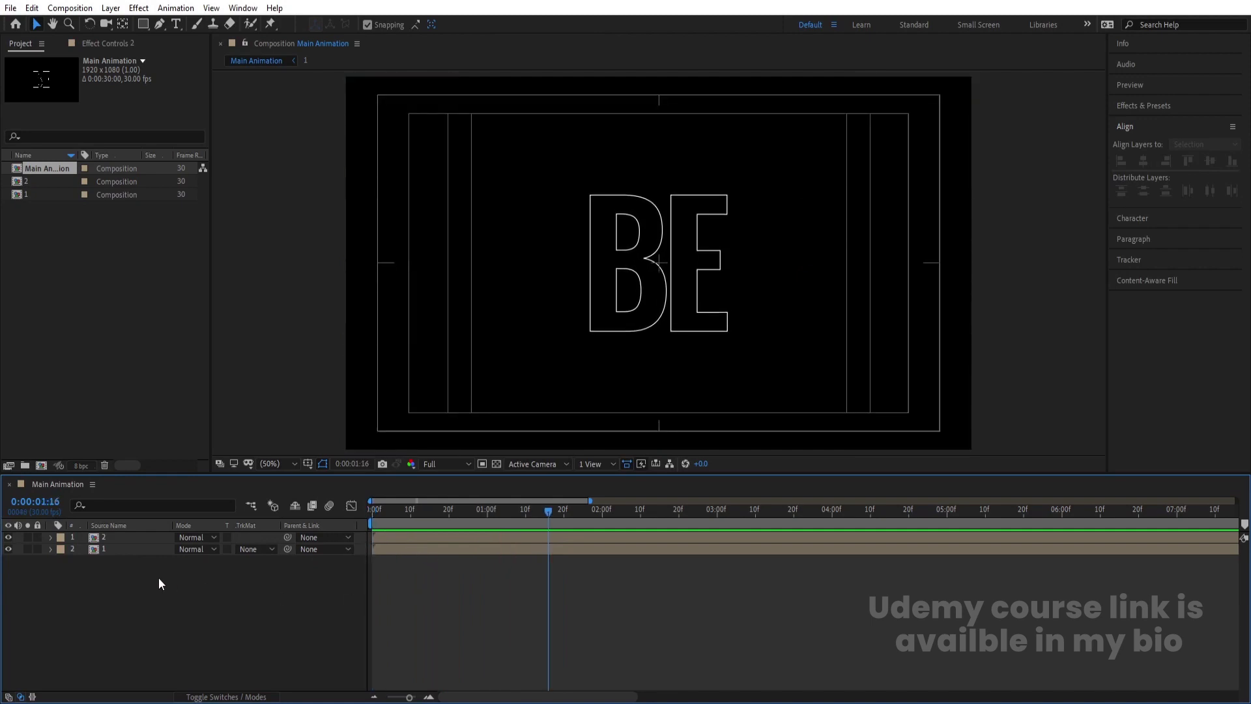
# Step: At 0:00:01:20, add Position keyframes to both pre-composed layers, 1 and 2
pyautogui.moveTo(546, 511); pyautogui.dragTo(560, 518)
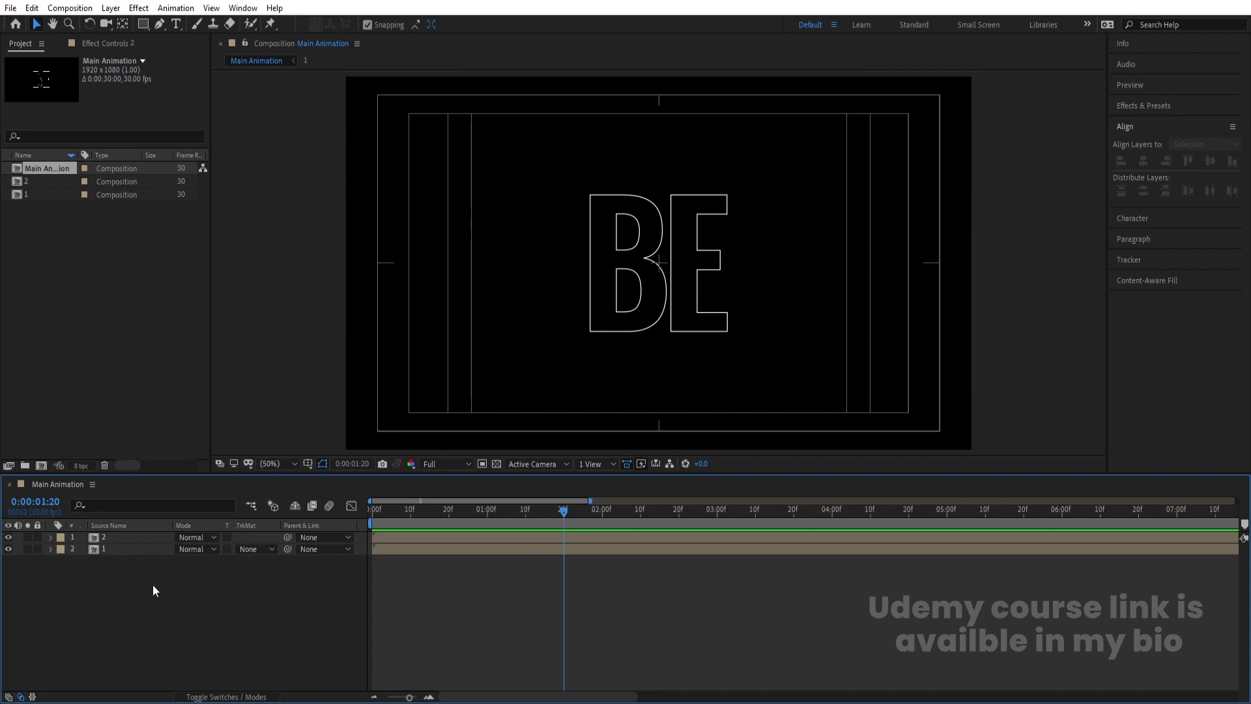
pyautogui.moveTo(153, 584); pyautogui.dragTo(80, 540)
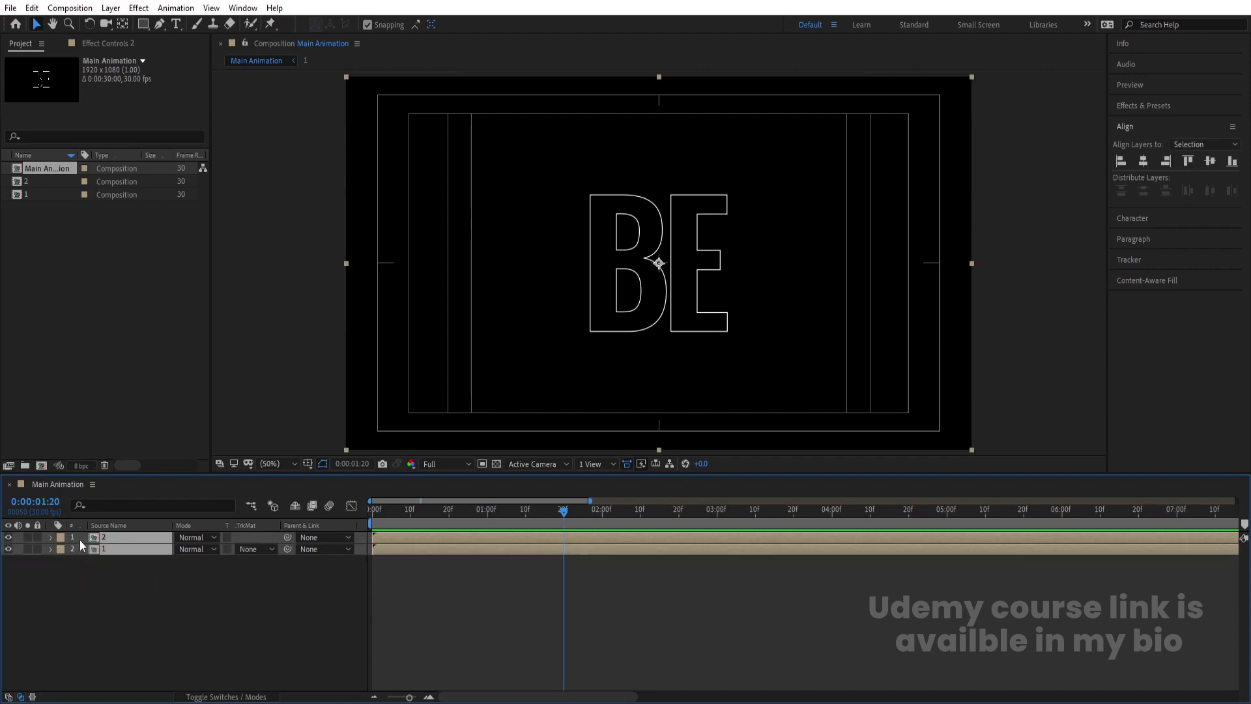
pyautogui.press('p')
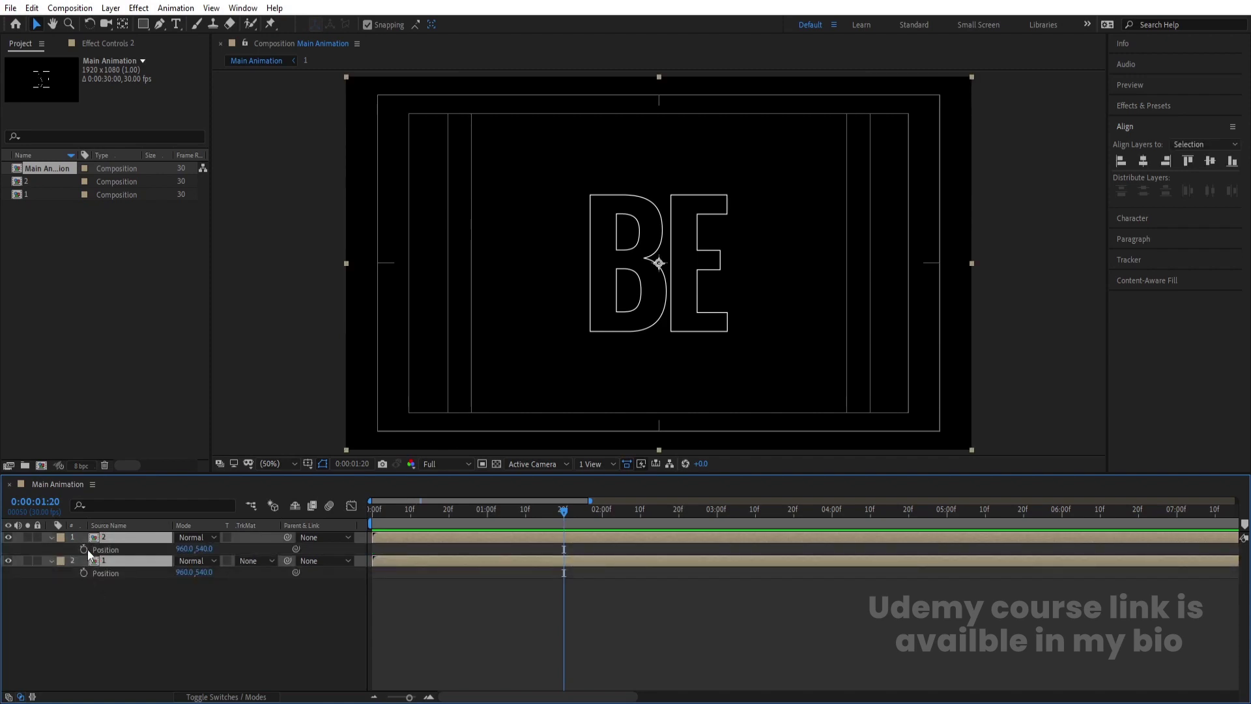
pyautogui.click(84, 550)
pyautogui.click(131, 626)
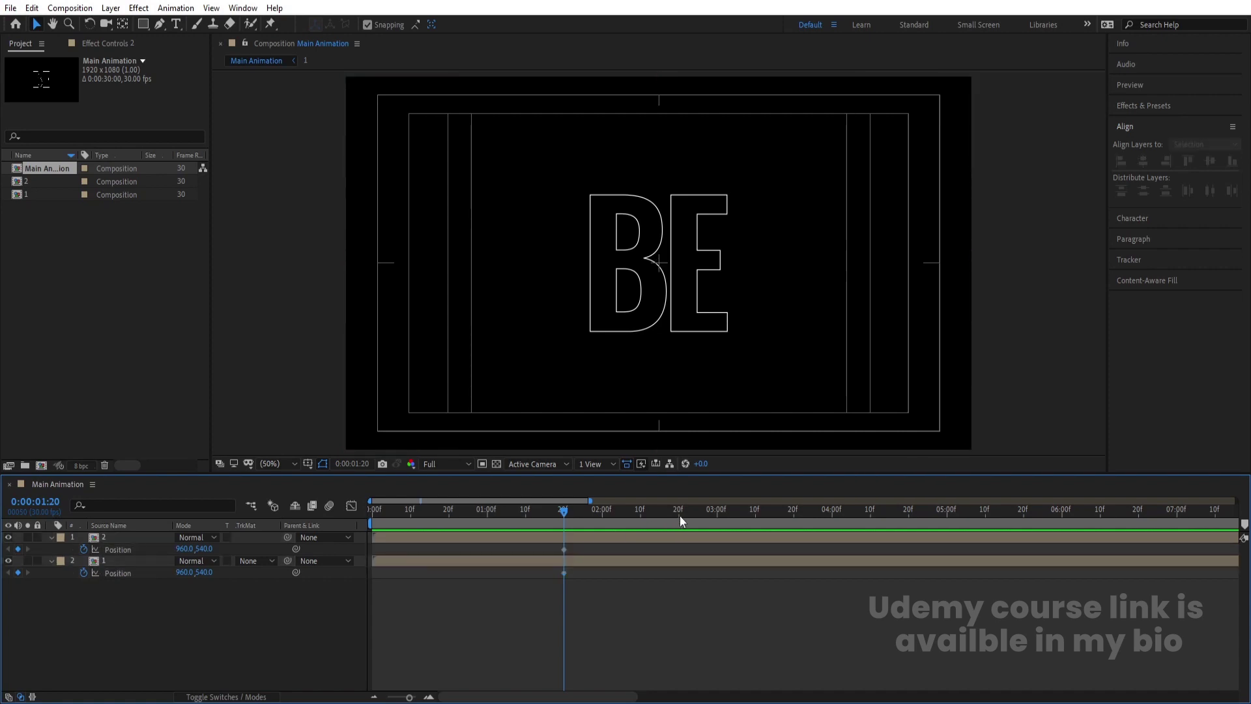
# Step: At 0:00:03:10, set layer 2's Position to 960, 633 and layer 1's Position to 960, 454
pyautogui.click(721, 512)
pyautogui.moveTo(752, 522); pyautogui.dragTo(757, 523)
pyautogui.click(119, 551)
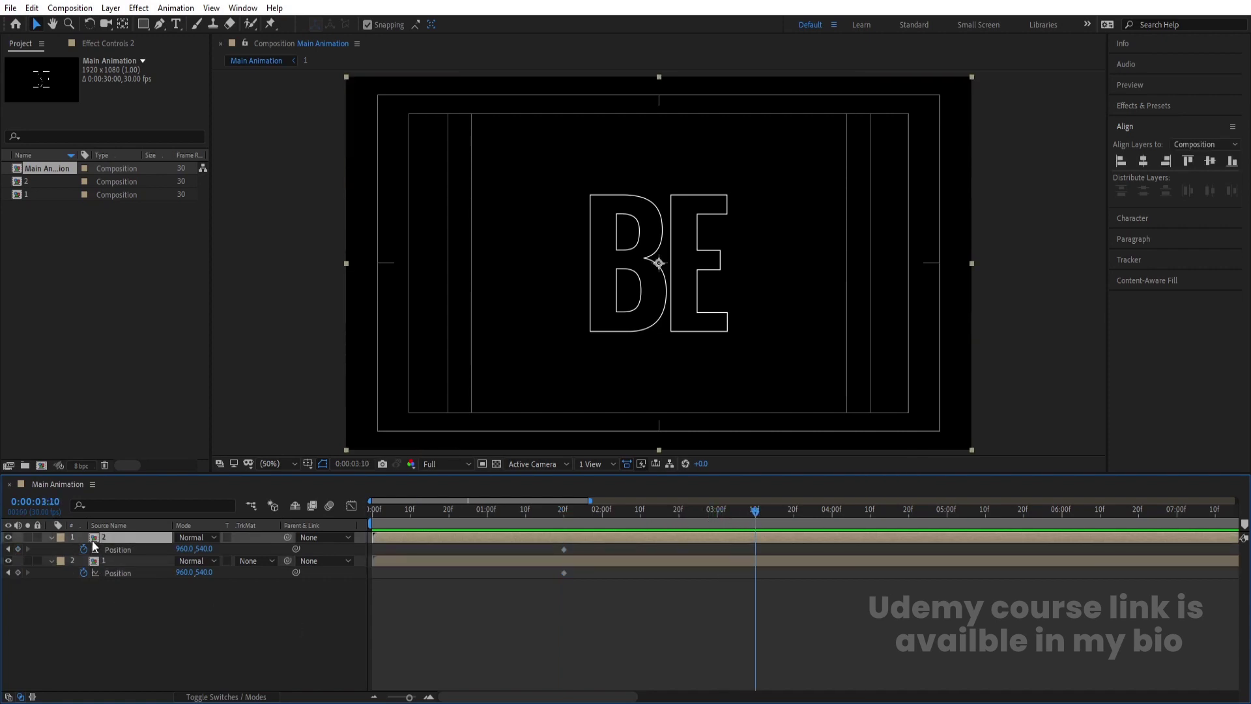
pyautogui.moveTo(206, 548); pyautogui.dragTo(151, 568)
pyautogui.click(123, 561)
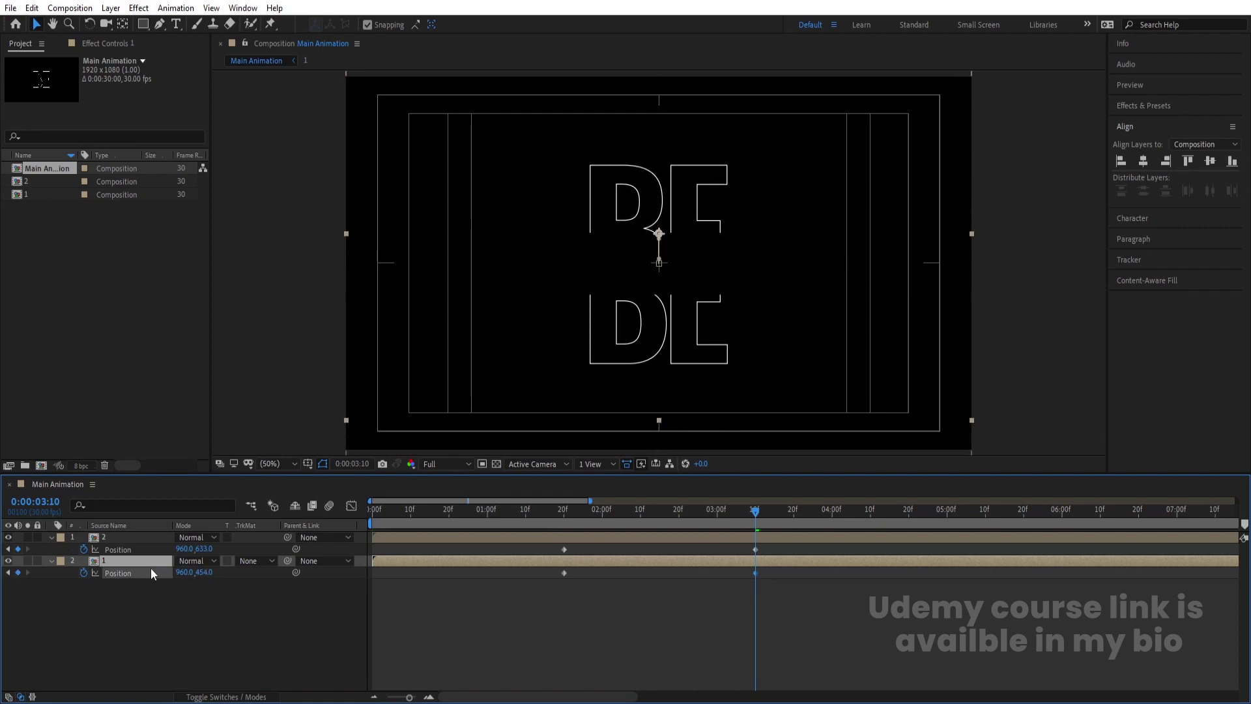
# Step: Ease all four Position keyframes of layers 1 and 2 and reshape their speed graph into a sharp early peak with a long slowdown
pyautogui.moveTo(841, 630); pyautogui.dragTo(390, 523)
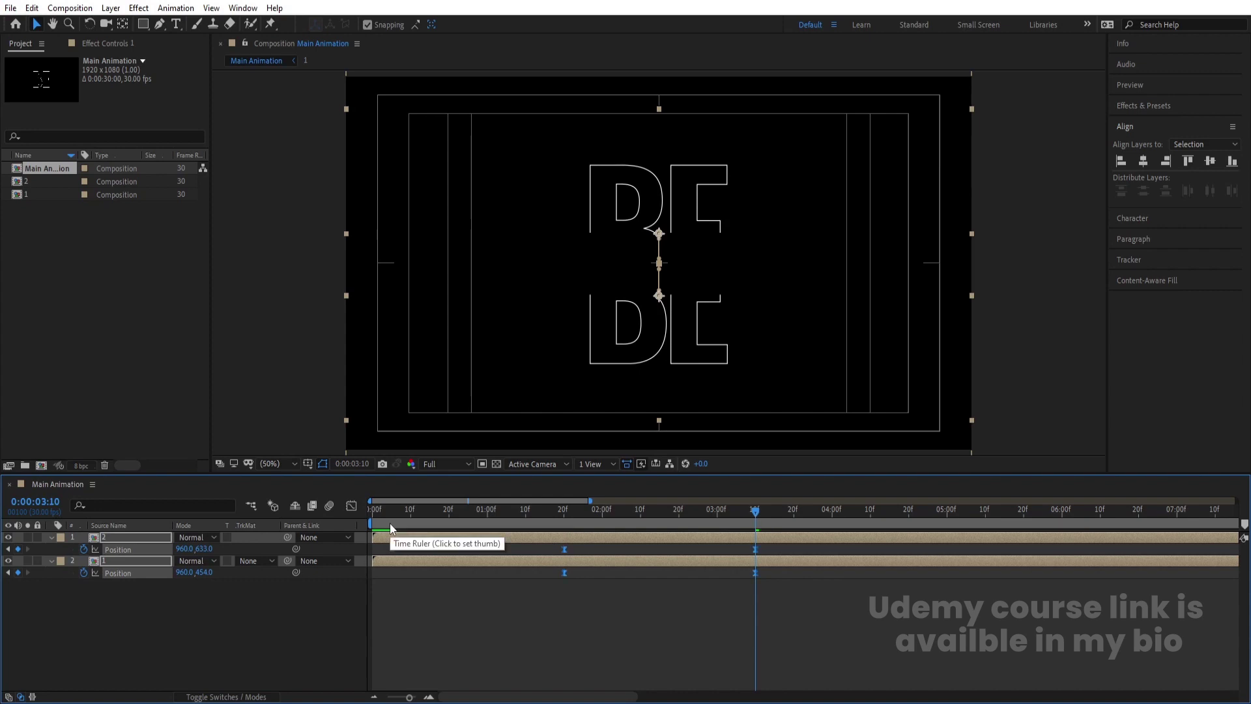
pyautogui.click(351, 506)
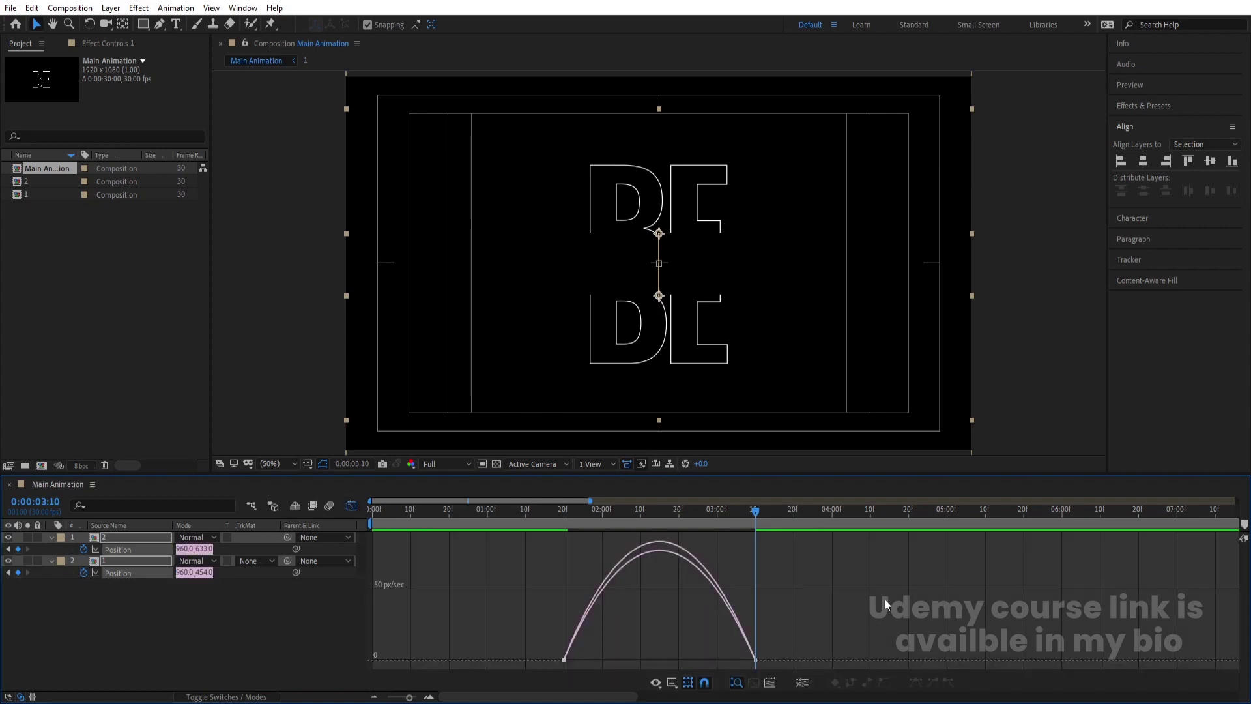
pyautogui.moveTo(724, 656); pyautogui.dragTo(568, 656)
pyautogui.click(564, 655)
# Step: Preview the reveal and split of the BE halves, and return from the graph editor to the layer bars
pyautogui.click(491, 509)
pyautogui.press('space')
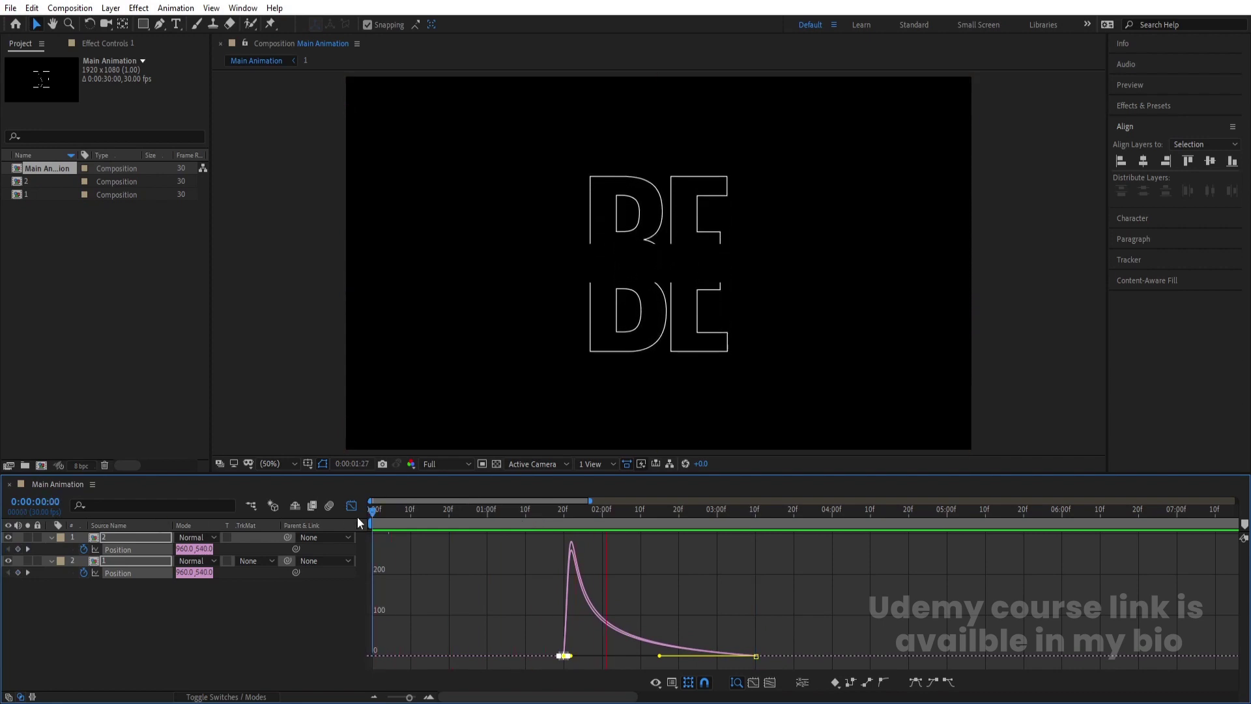
pyautogui.click(351, 506)
pyautogui.press('space')
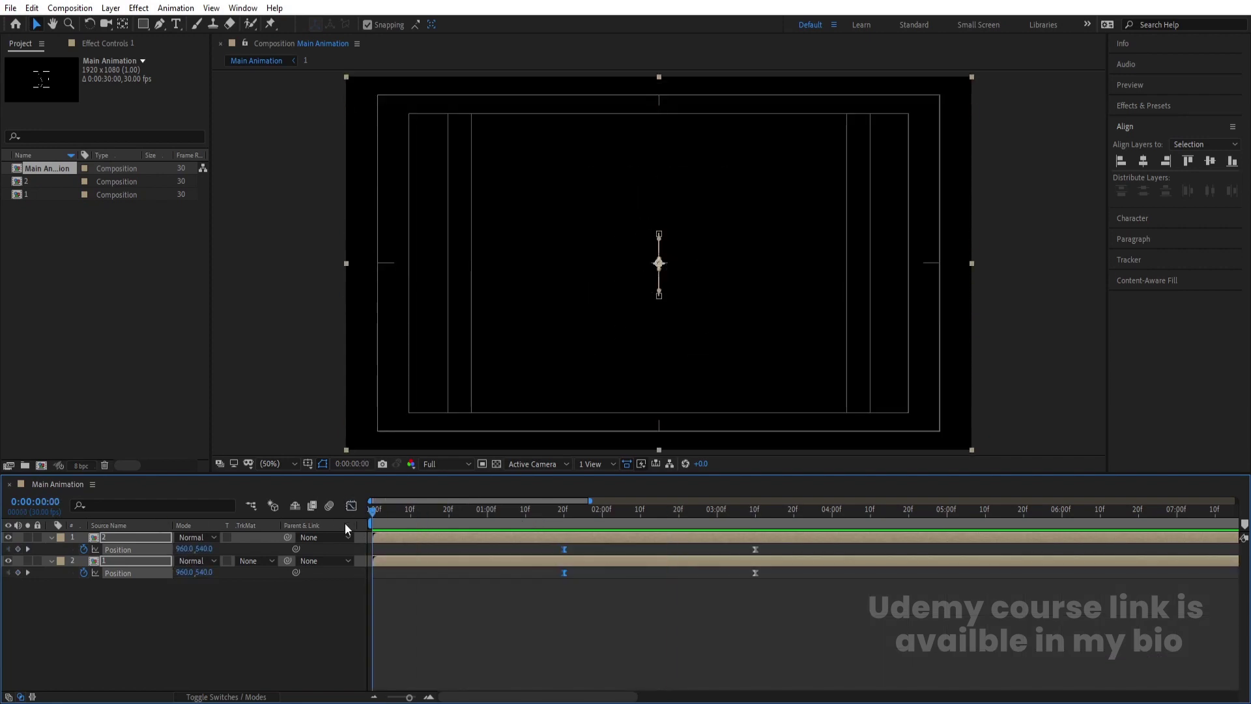
pyautogui.click(478, 533)
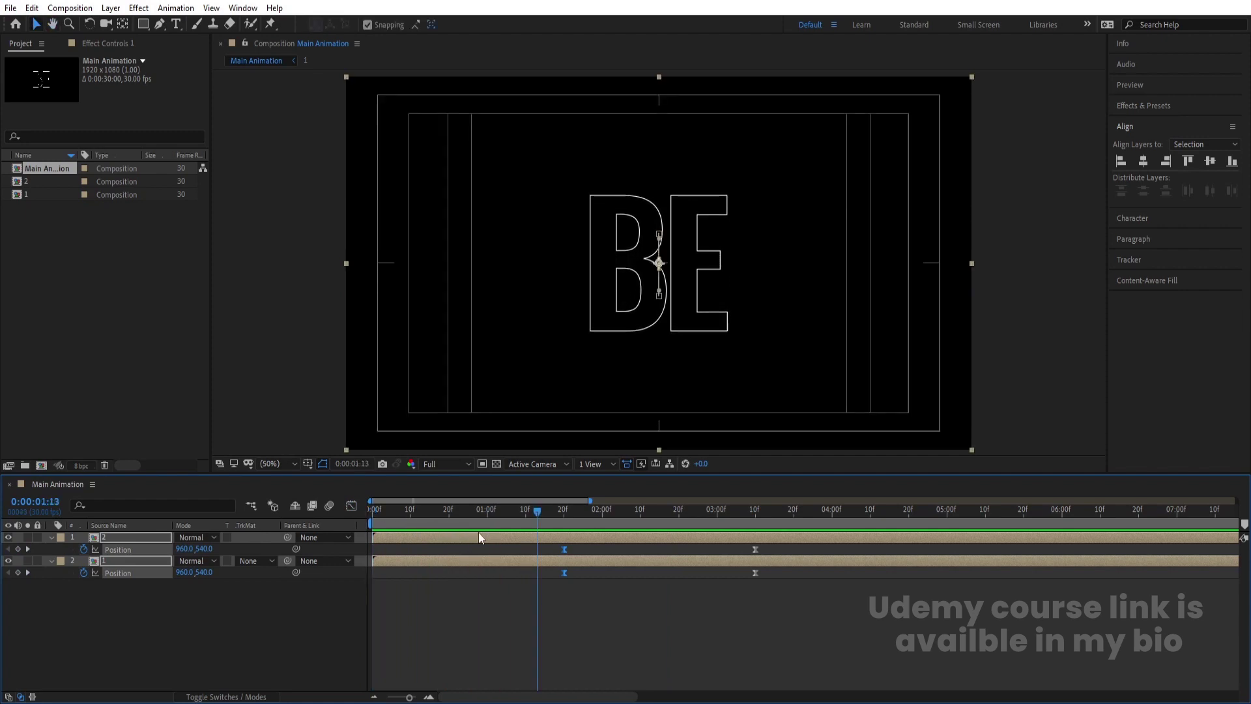
pyautogui.moveTo(465, 510)
pyautogui.mouseDown()
pyautogui.moveTo(413, 518)
pyautogui.moveTo(425, 518)
pyautogui.mouseUp()
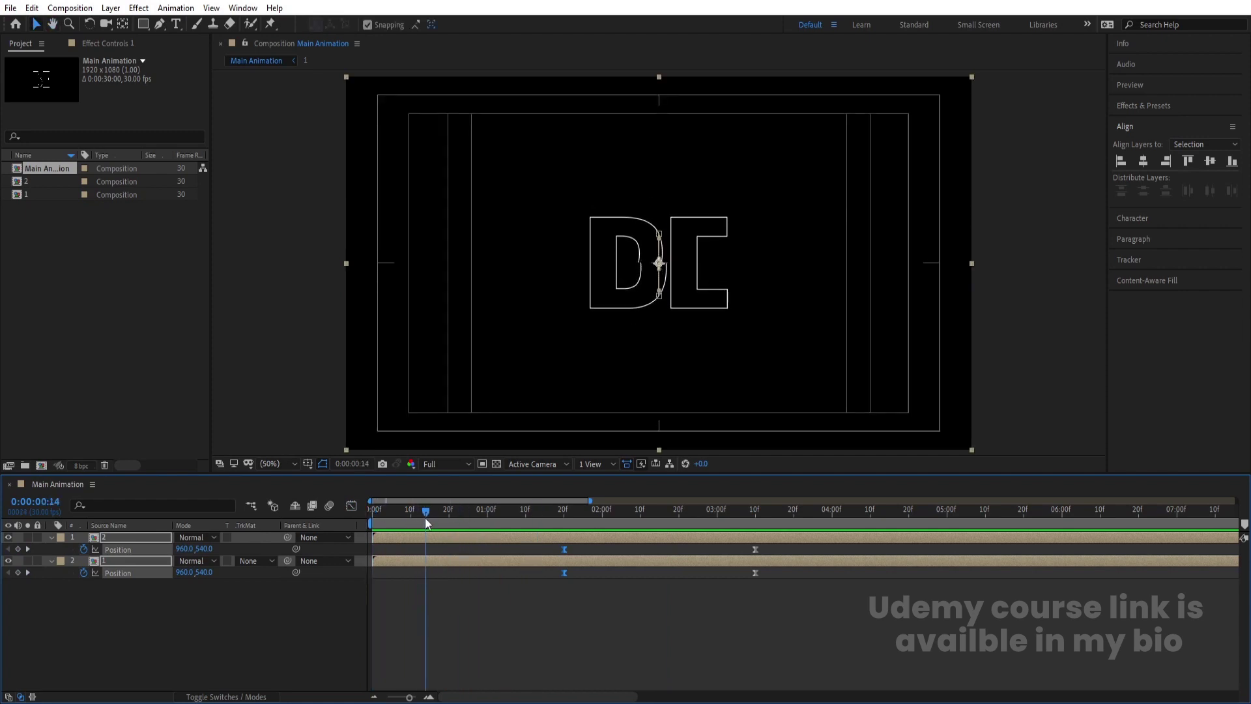
pyautogui.press('space')
pyautogui.click(421, 592)
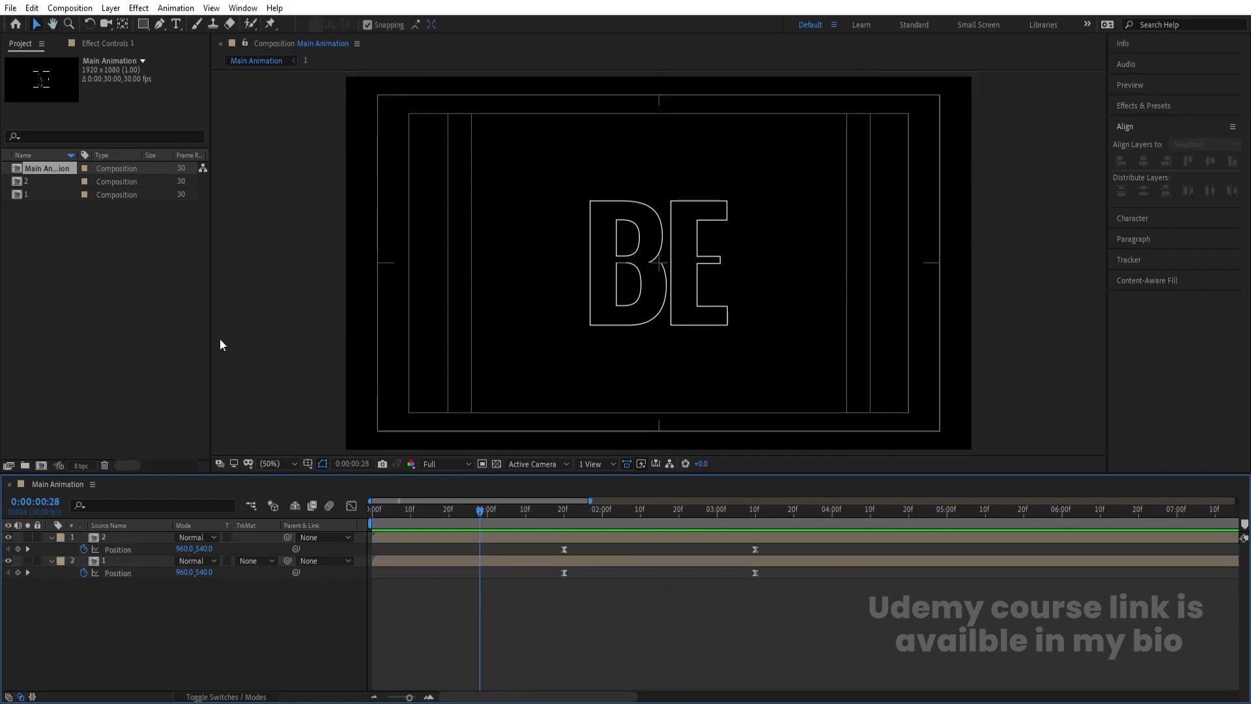
# Step: Draw a small white circle with the Ellipse tool near the frame's left edge at mid-height, with its anchor point at its center
pyautogui.click(144, 25)
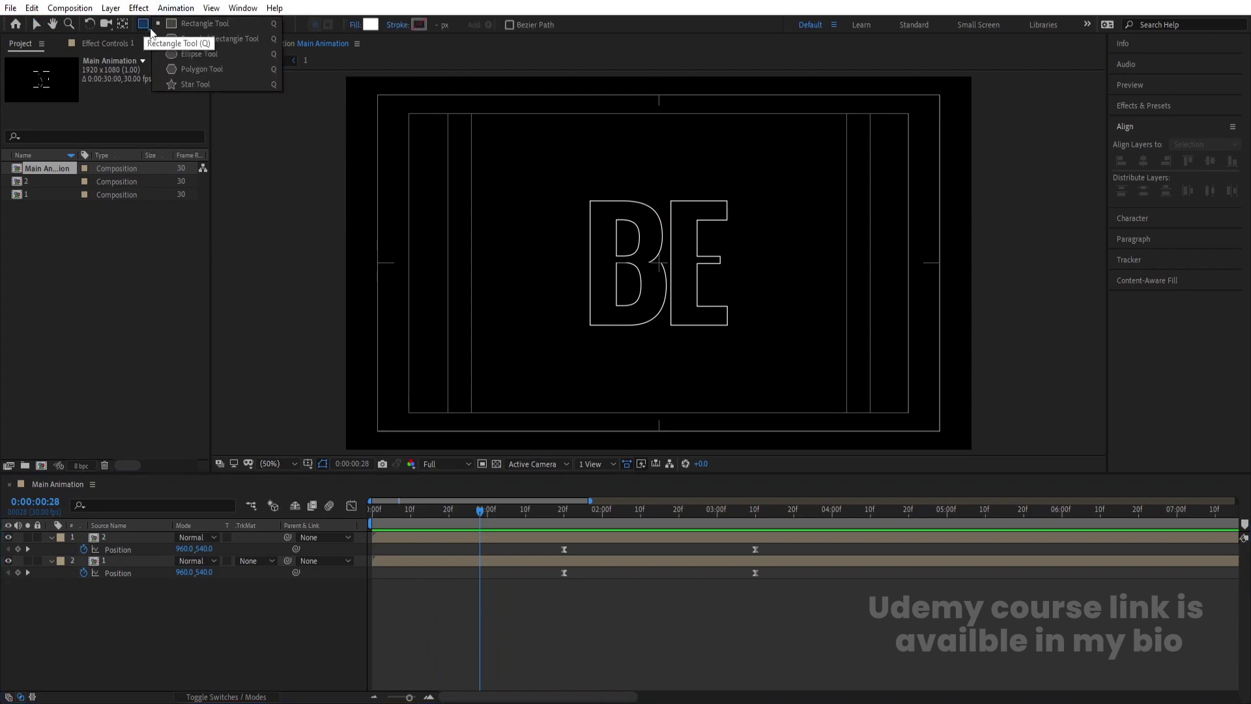
pyautogui.click(184, 52)
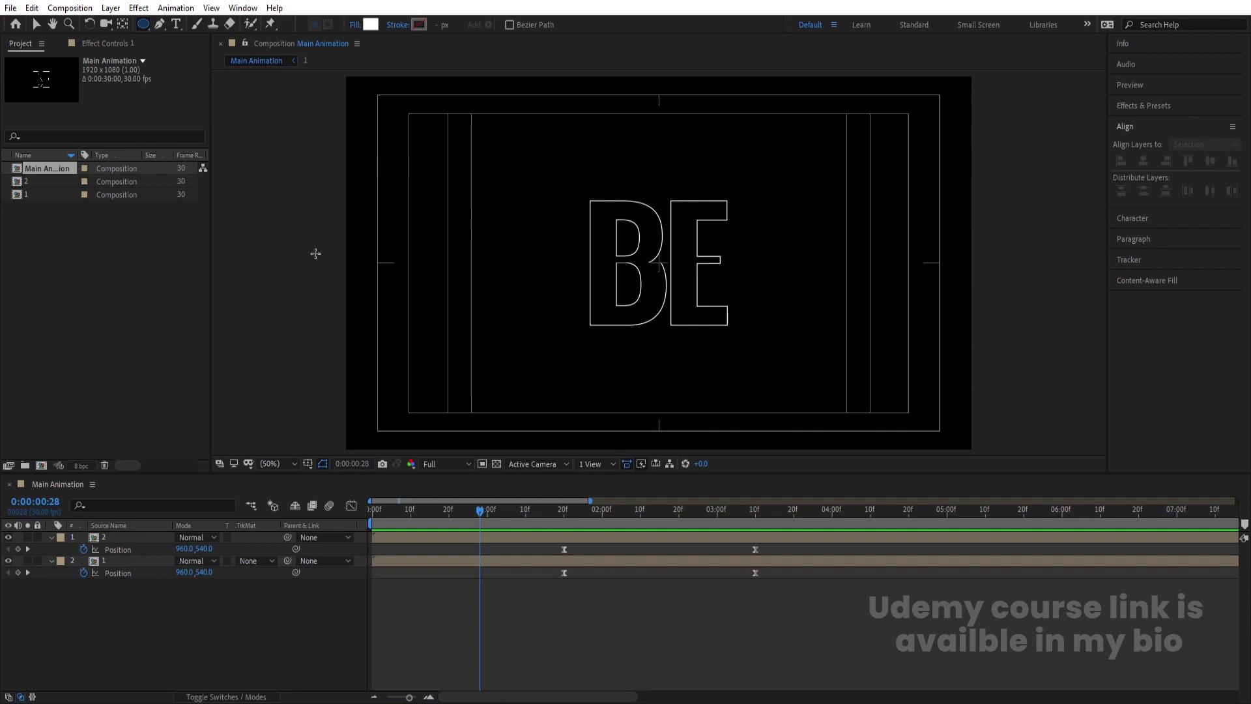
pyautogui.click(391, 260)
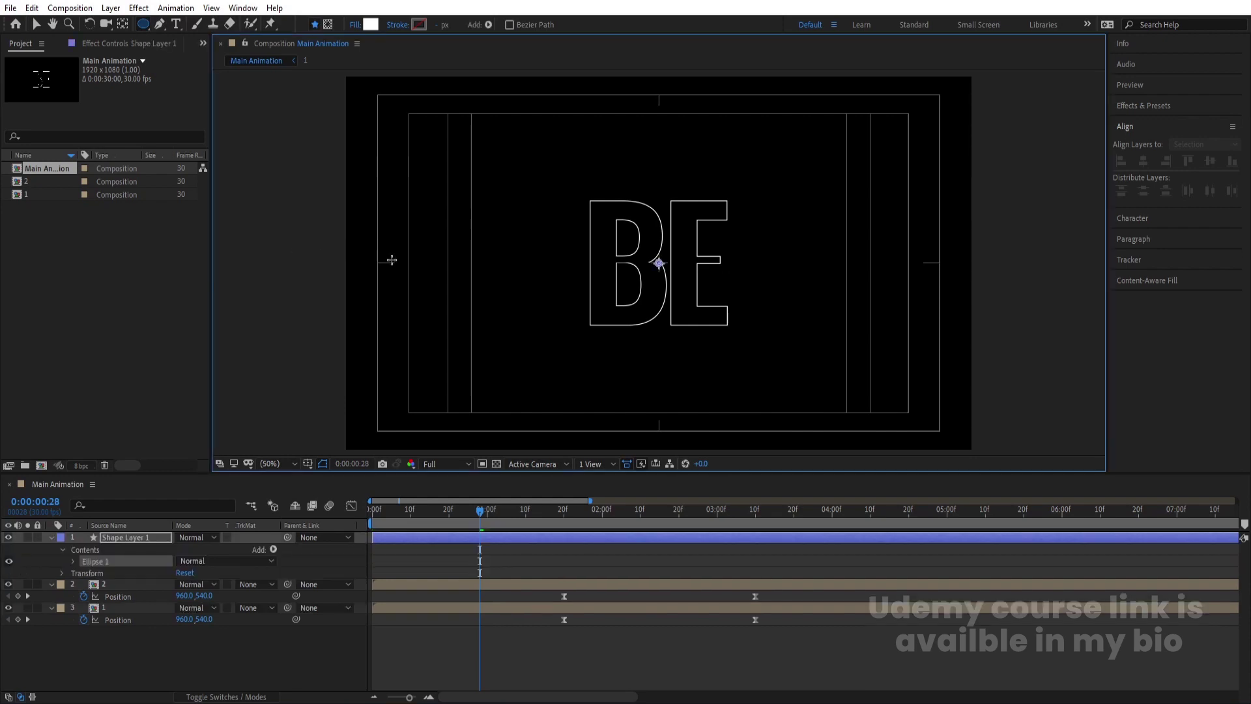
pyautogui.click(411, 554)
pyautogui.click(104, 528)
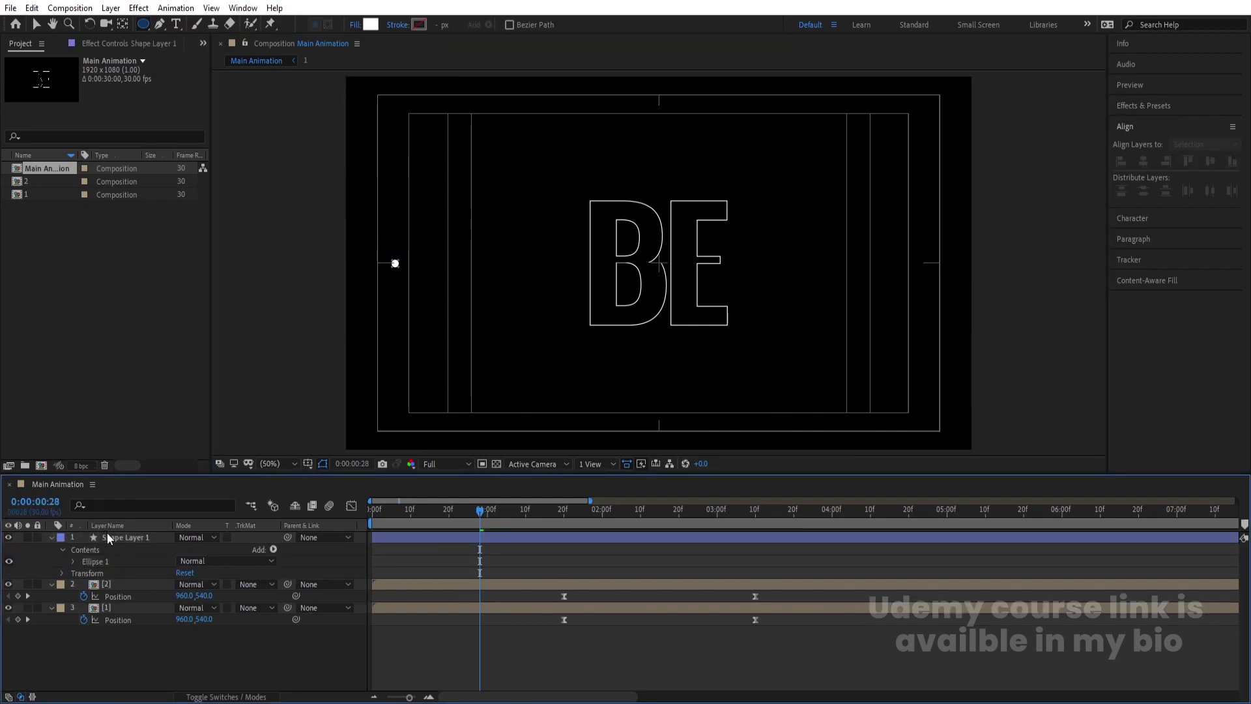
pyautogui.click(108, 535)
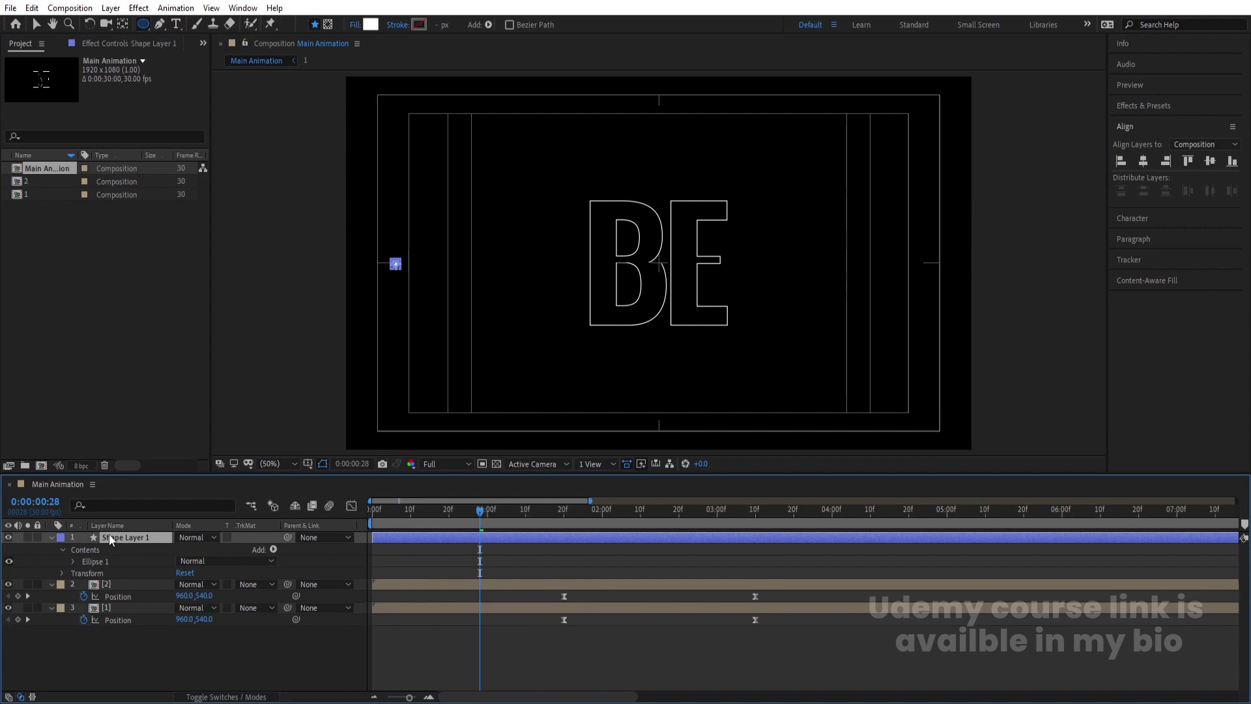
pyautogui.press('-')
# Step: Duplicate the circle layer and move the copy to the opposite side of the frame, at Position about 1799, 541
pyautogui.click(488, 553)
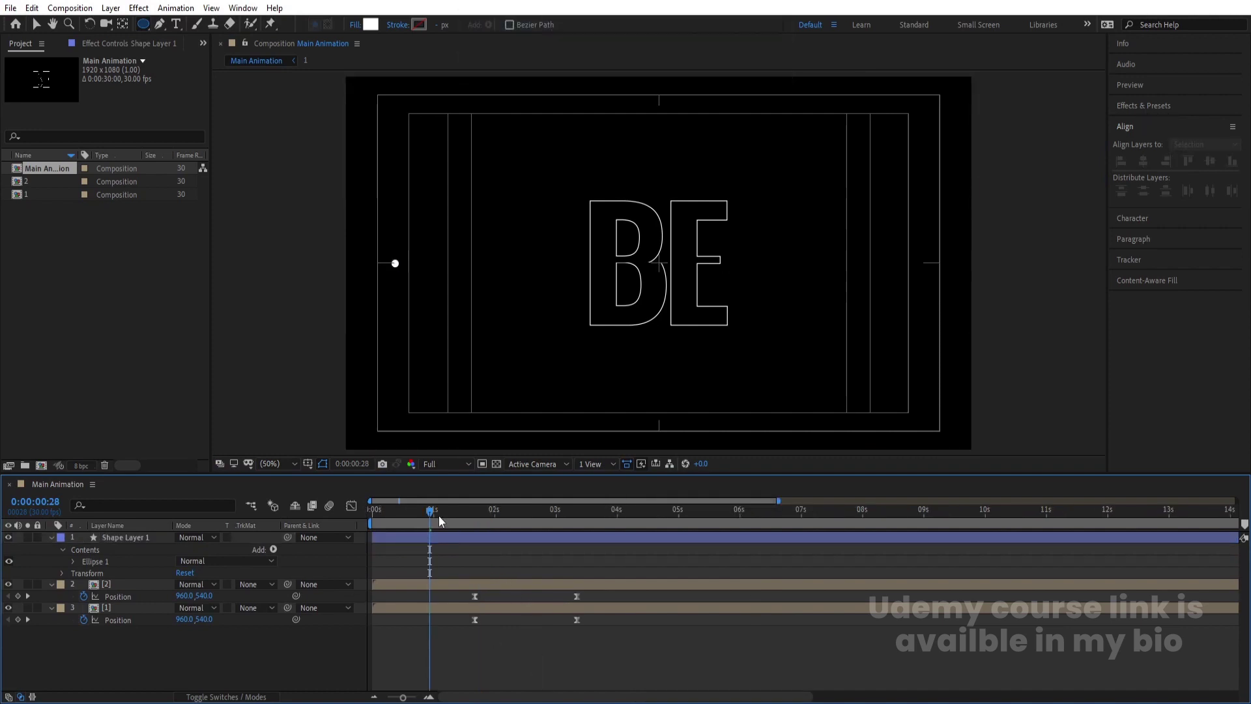
pyautogui.moveTo(439, 514); pyautogui.dragTo(397, 513)
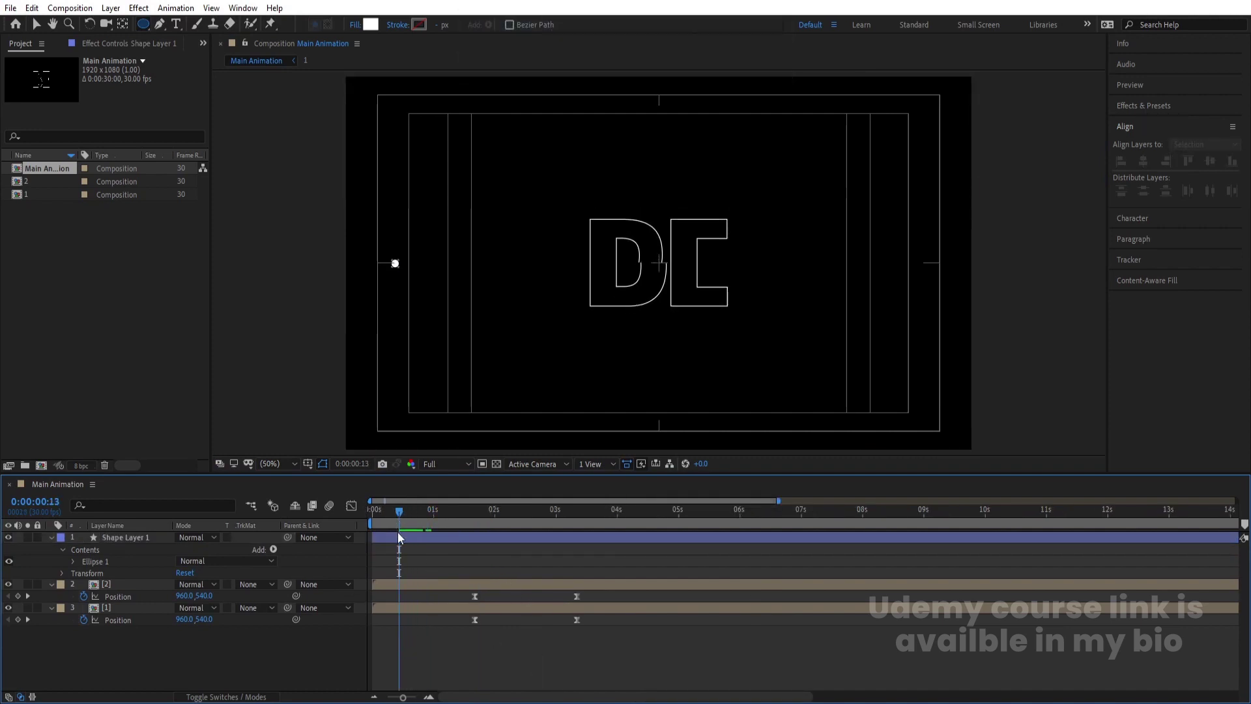
pyautogui.click(398, 537)
pyautogui.hotkey('ctrl', 'd')
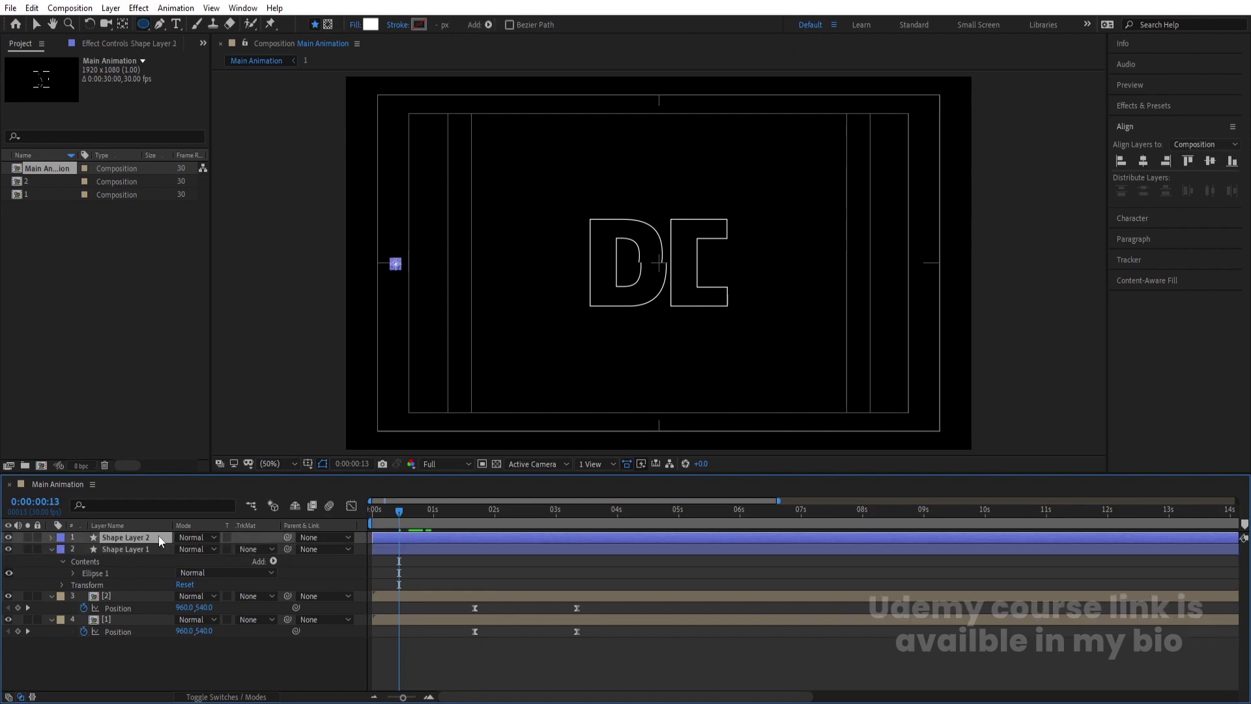
pyautogui.press('p')
pyautogui.moveTo(188, 551); pyautogui.dragTo(1103, 482)
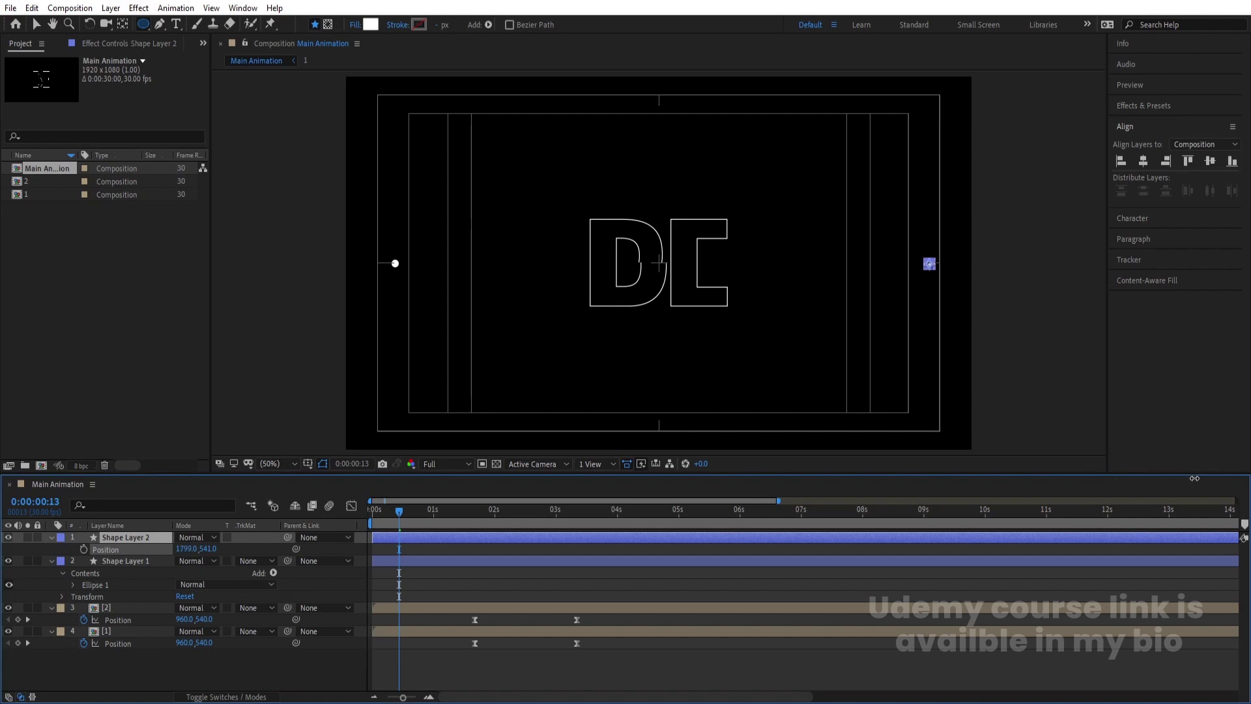
# Step: Shift the right circle to Position 1772, 541 and set Position keyframes for both circle layers at 0:00:00:13
pyautogui.click(435, 600)
pyautogui.click(109, 564)
pyautogui.keyDown('ctrl'); pyautogui.click(107, 540); pyautogui.keyUp('ctrl')
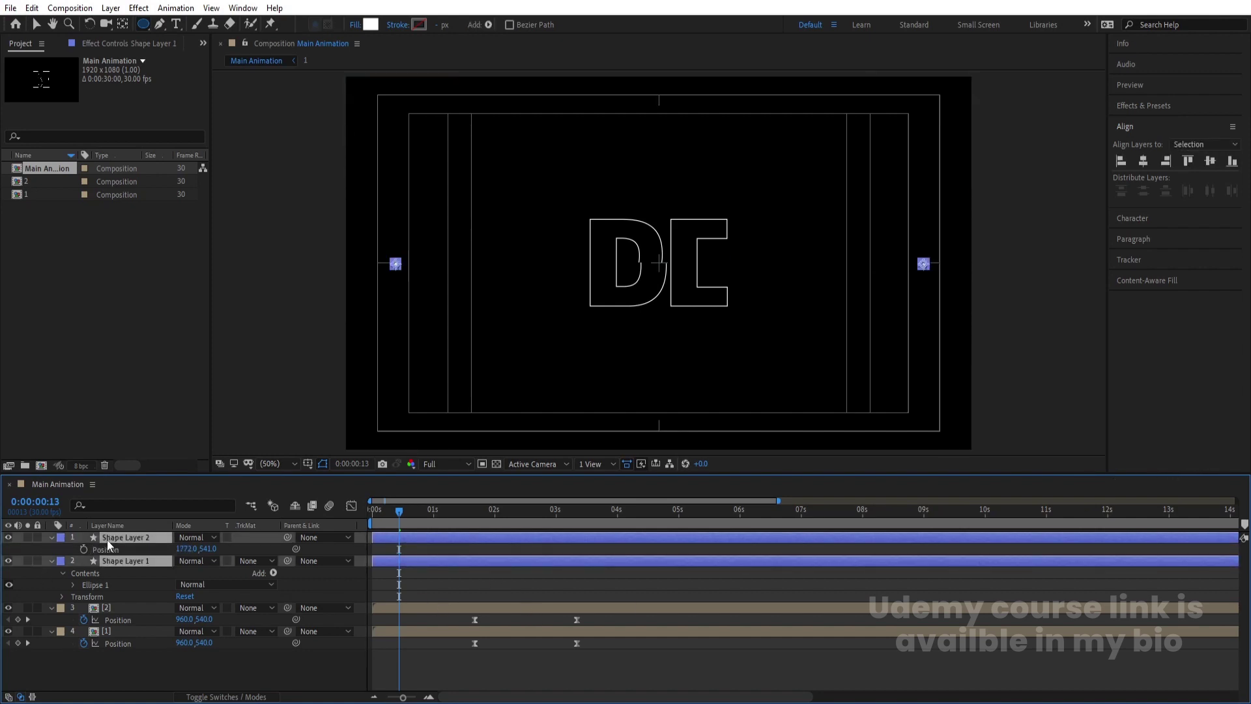
pyautogui.press('p')
pyautogui.click(84, 549)
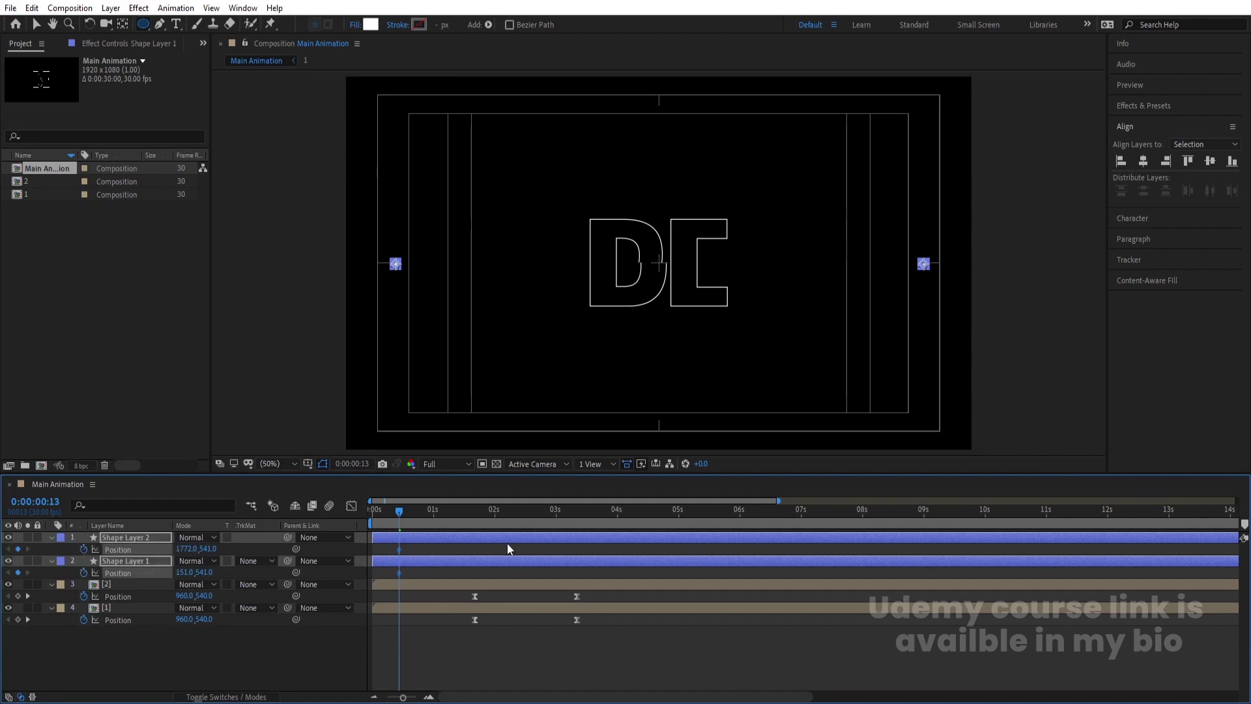
# Step: At 0:00:01:20, align both circles horizontally to each other so they meet at the frame's center, at Position 961.5, 541
pyautogui.moveTo(450, 515); pyautogui.dragTo(474, 520)
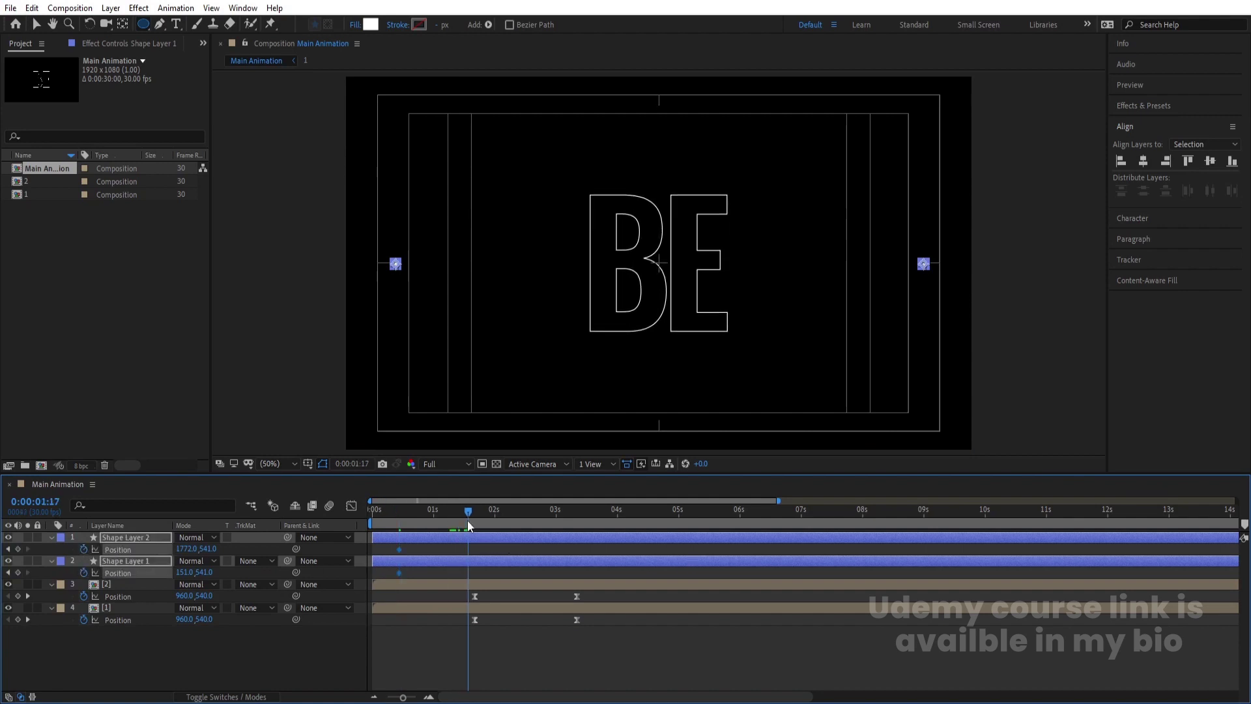
pyautogui.click(482, 570)
pyautogui.click(481, 558)
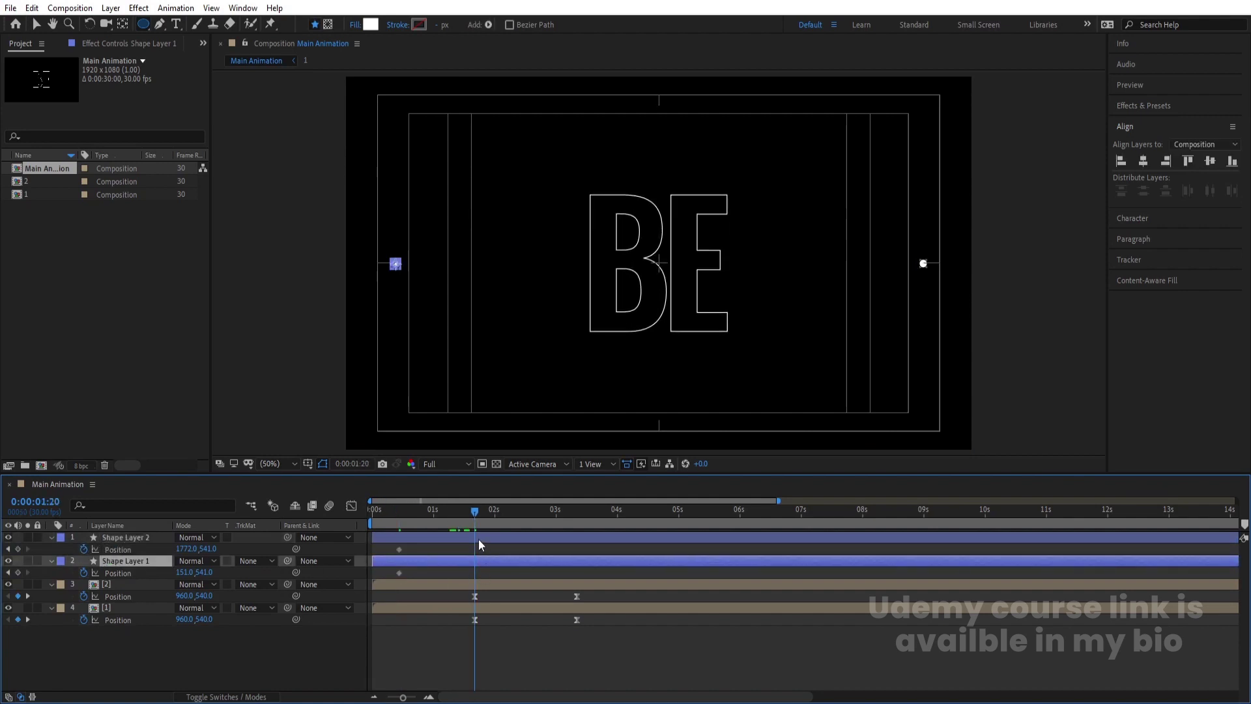
pyautogui.keyDown('ctrl'); pyautogui.click(478, 538); pyautogui.keyUp('ctrl')
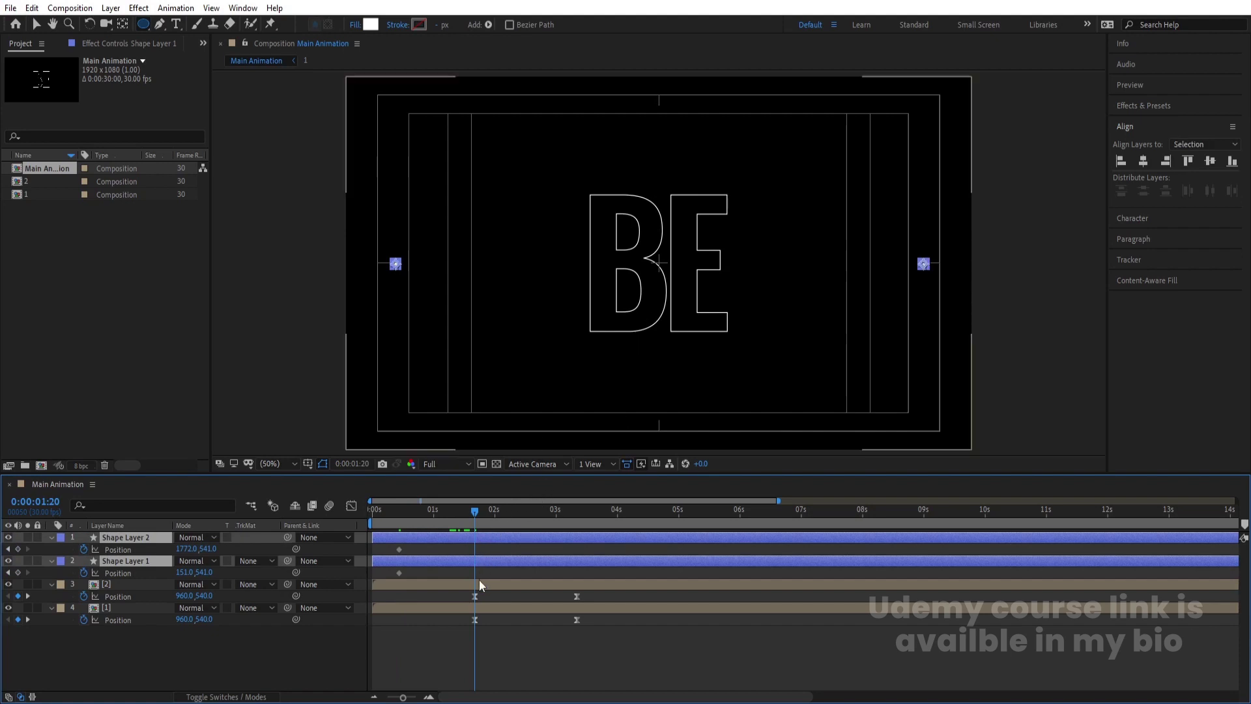
pyautogui.click(1143, 162)
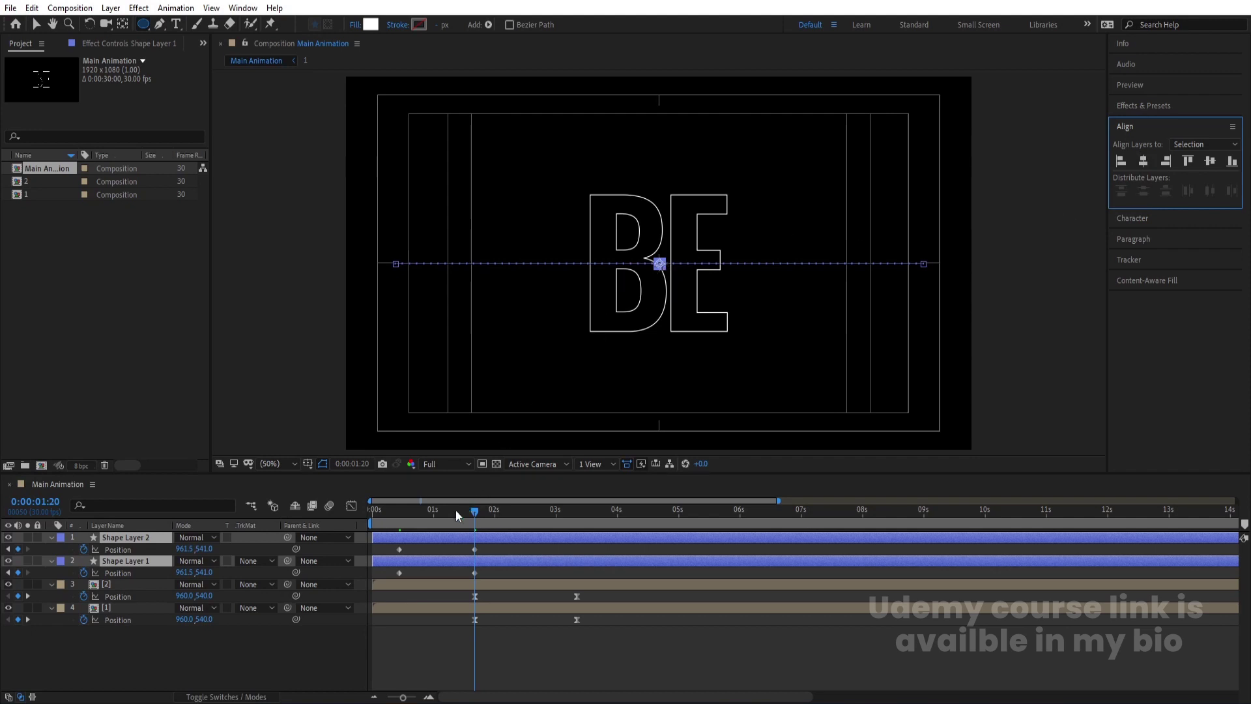
# Step: Apply Easy Ease to the four Position keyframes of both circles and preview the movement from 0:00:00:13
pyautogui.click(399, 509)
pyautogui.moveTo(496, 542); pyautogui.dragTo(391, 576)
pyautogui.press('space')
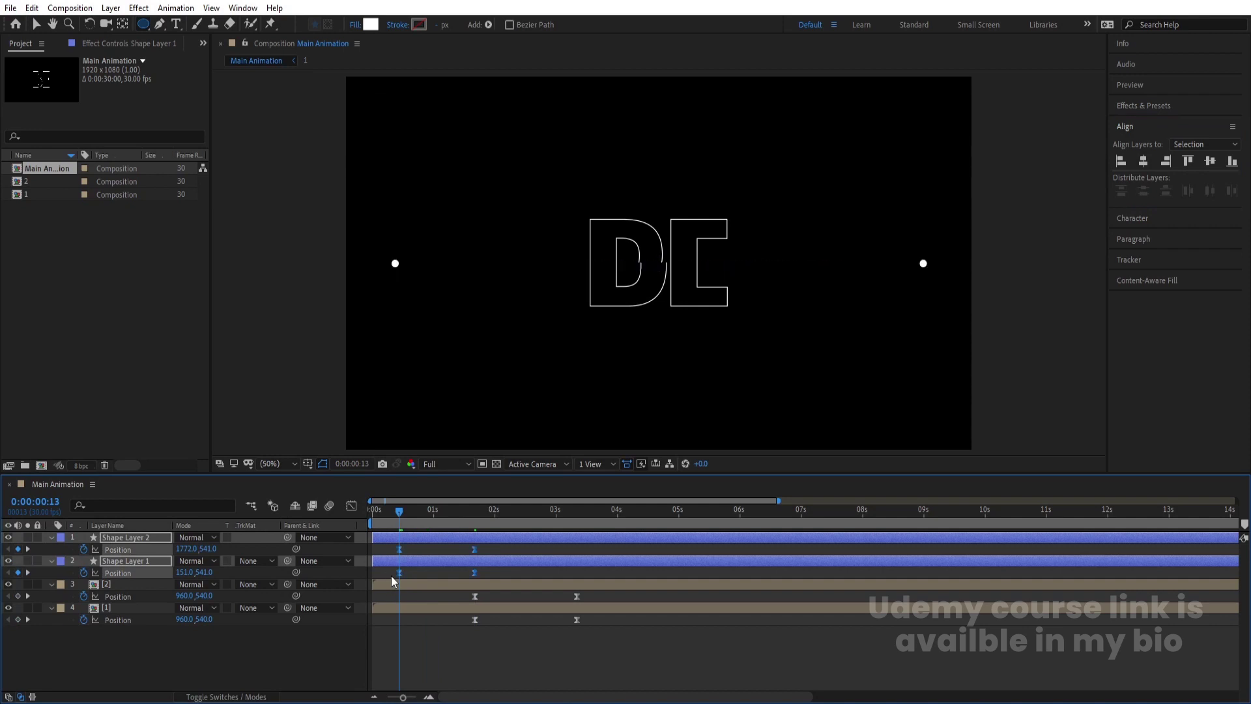
pyautogui.press('space')
pyautogui.press('k')
pyautogui.press('k')
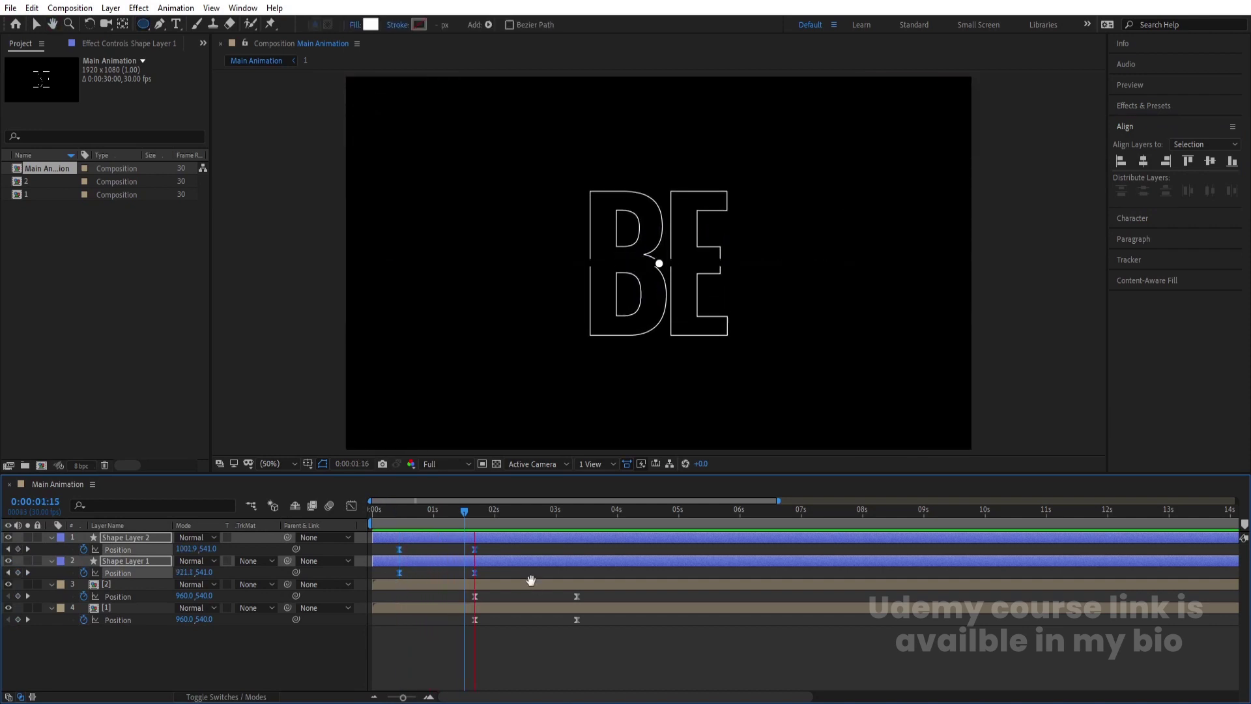
# Step: Copy each circle's first Position keyframe to 0:00:03:10 so both circles return to their starting sides
pyautogui.click(569, 583)
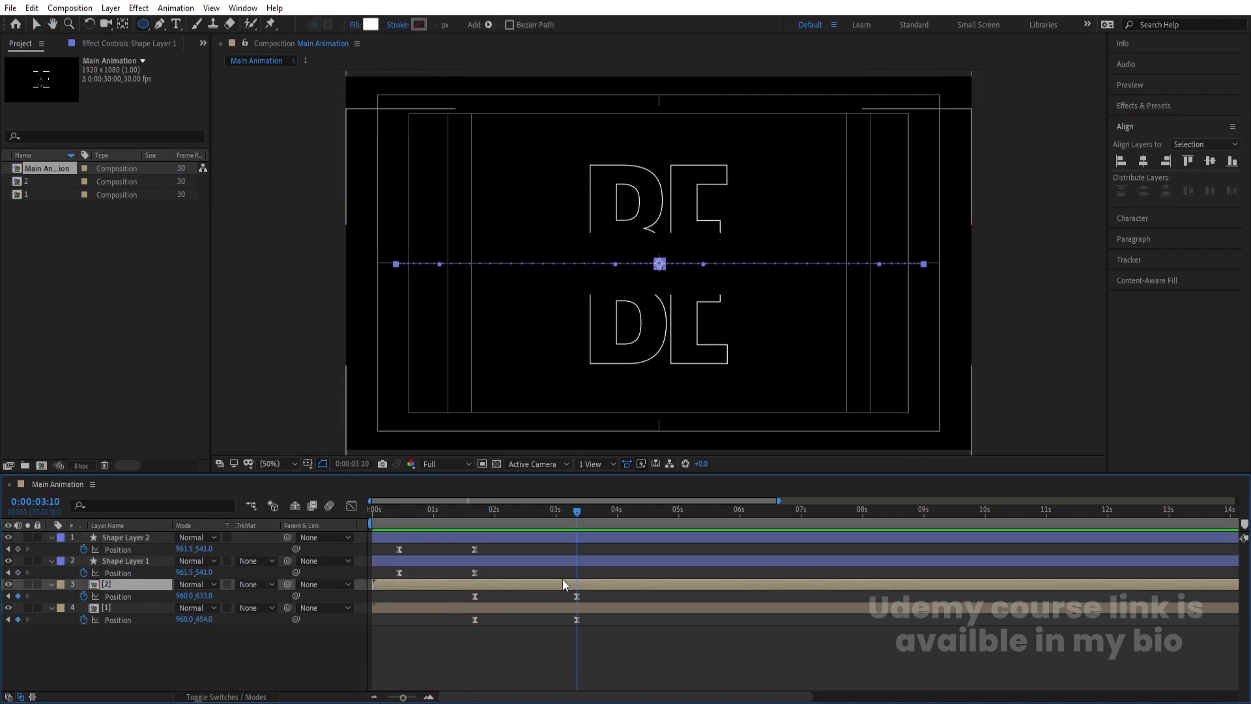
pyautogui.click(399, 548)
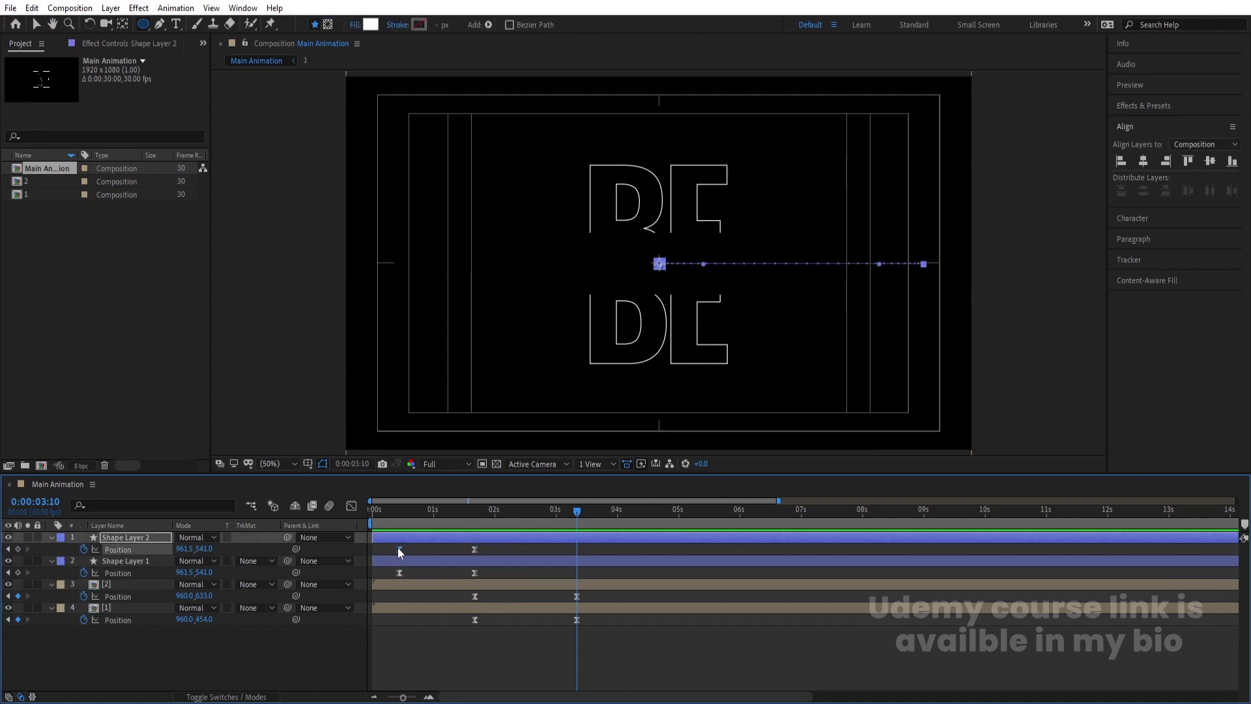
pyautogui.hotkey('ctrl', 'v')
pyautogui.click(400, 572)
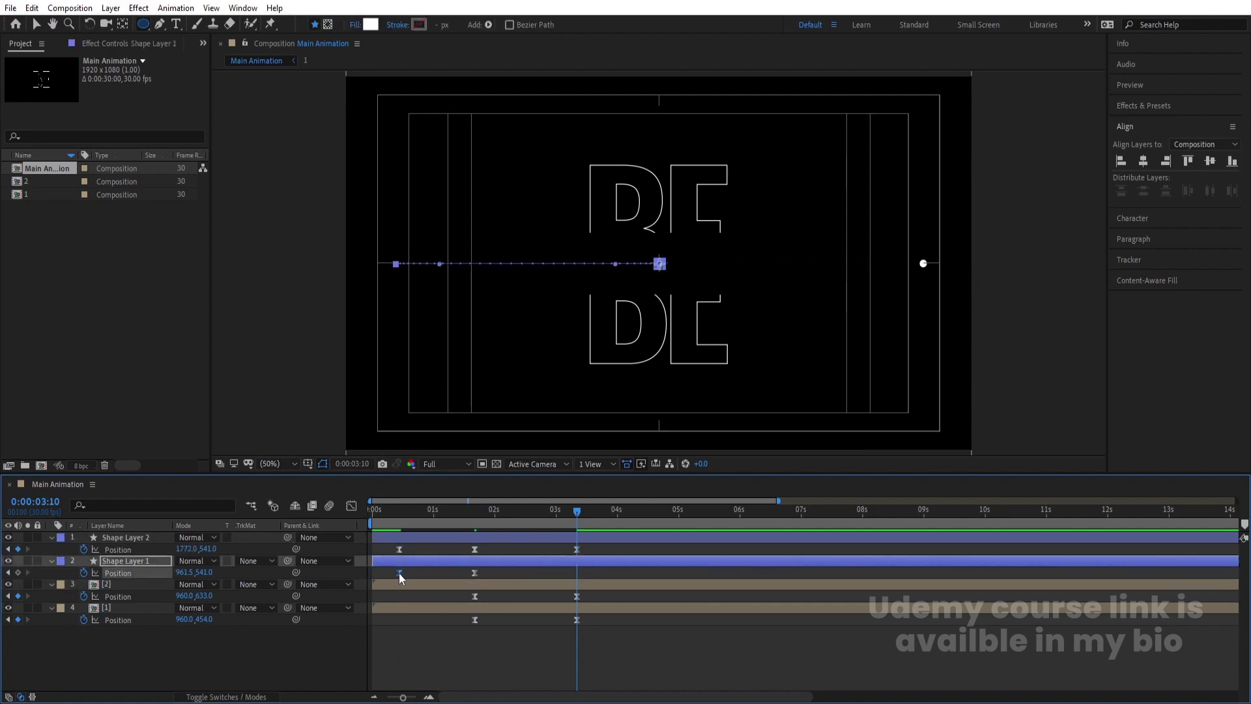
# Step: Examine the speed graph of all the circles' Position keyframes and scrub through the movement
pyautogui.moveTo(575, 574); pyautogui.dragTo(377, 527)
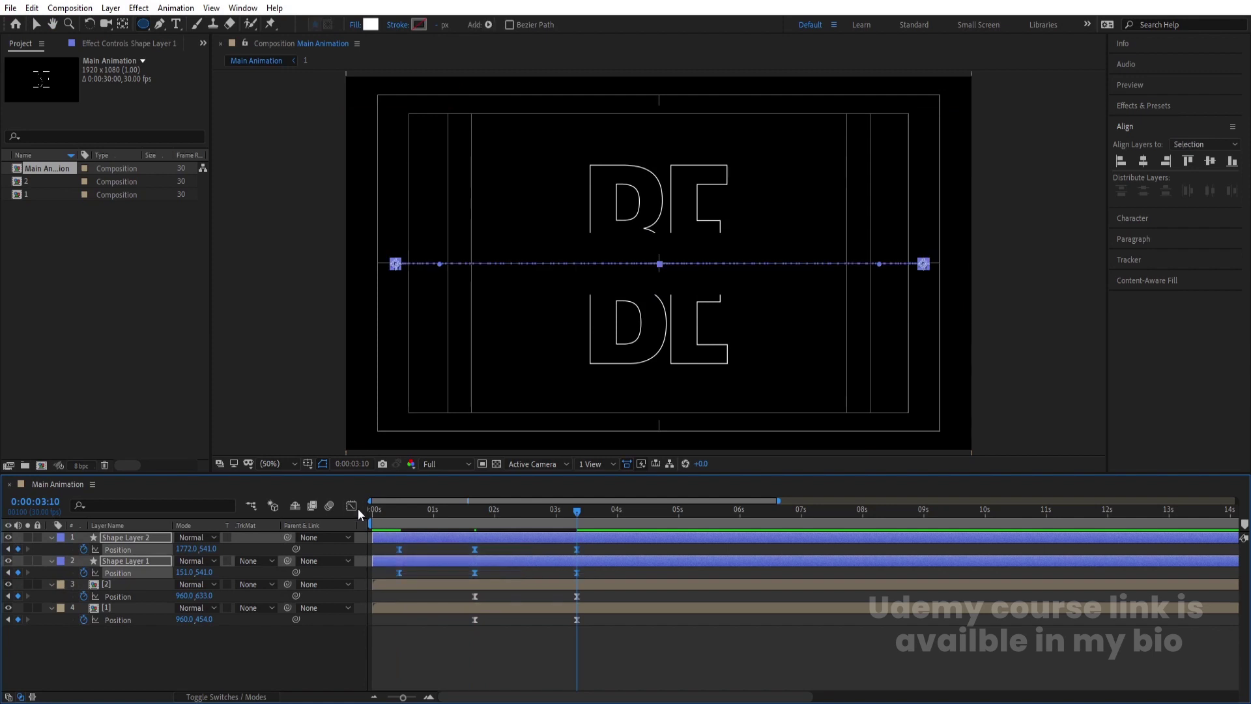
pyautogui.click(351, 506)
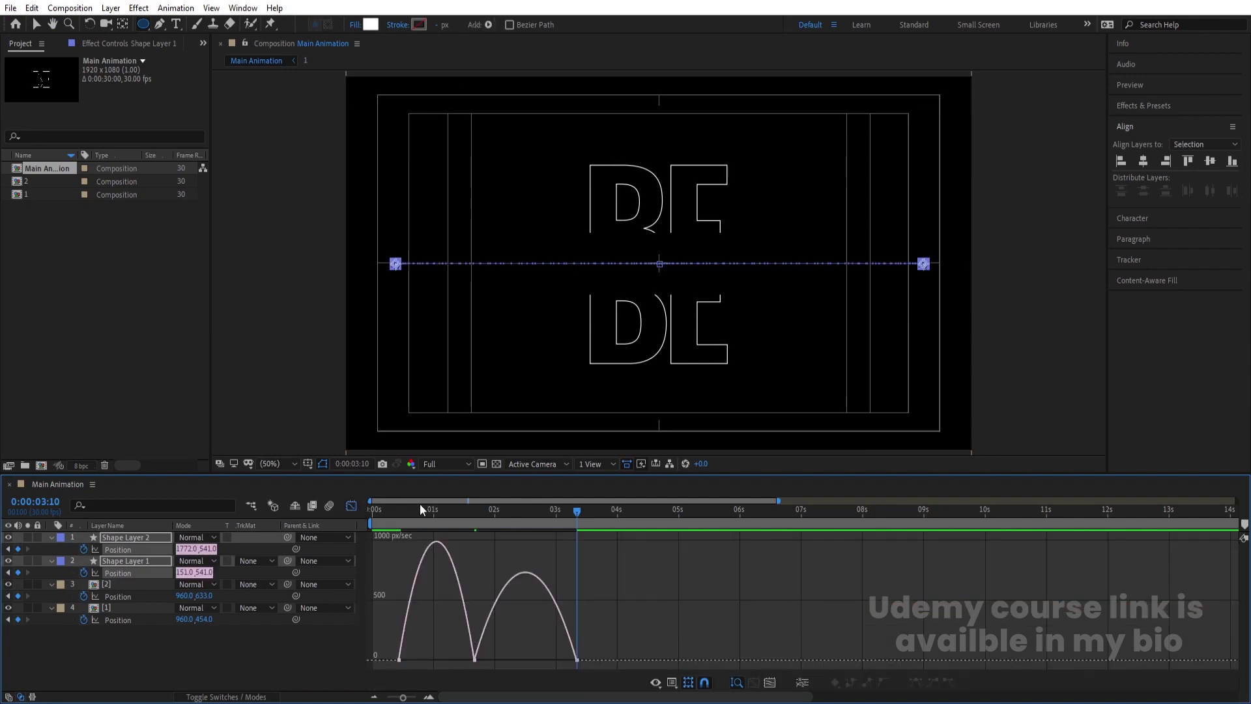
pyautogui.click(401, 513)
pyautogui.moveTo(398, 513); pyautogui.dragTo(525, 514)
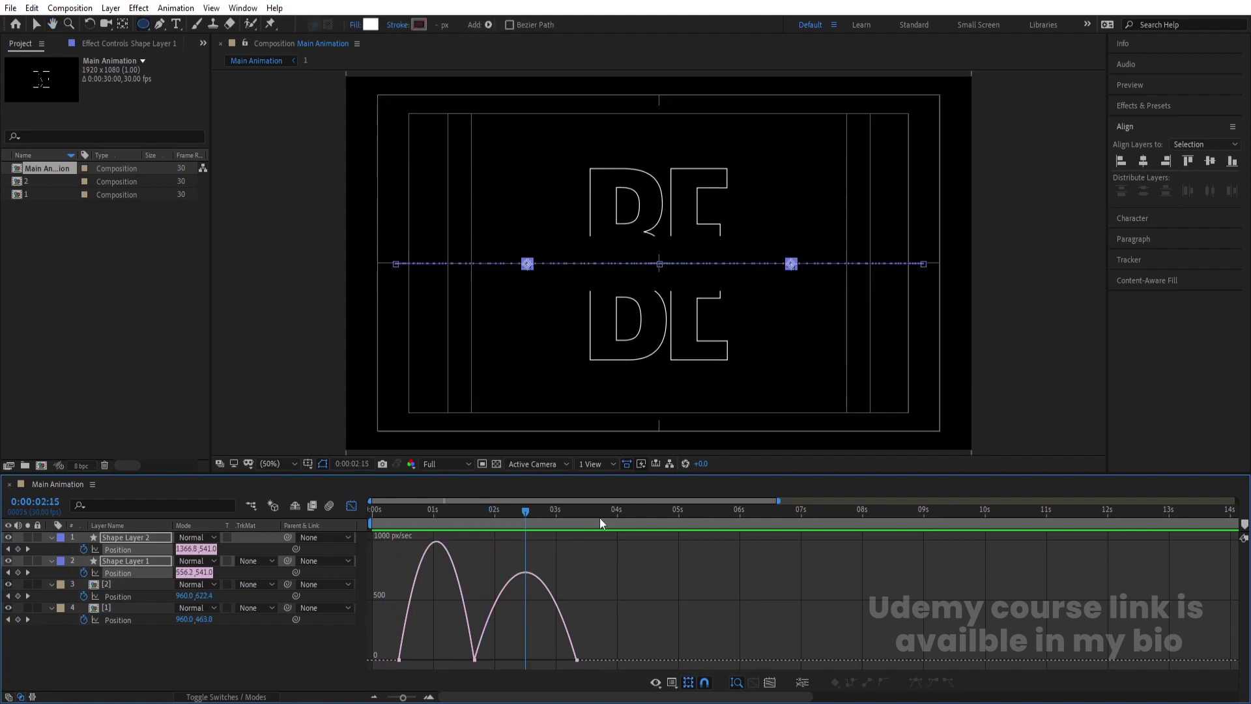
# Step: Return to the layer bars, move both circles' first Position keyframes to 0:00:00:00, and preview the animation
pyautogui.press('=')
pyautogui.press('Home')
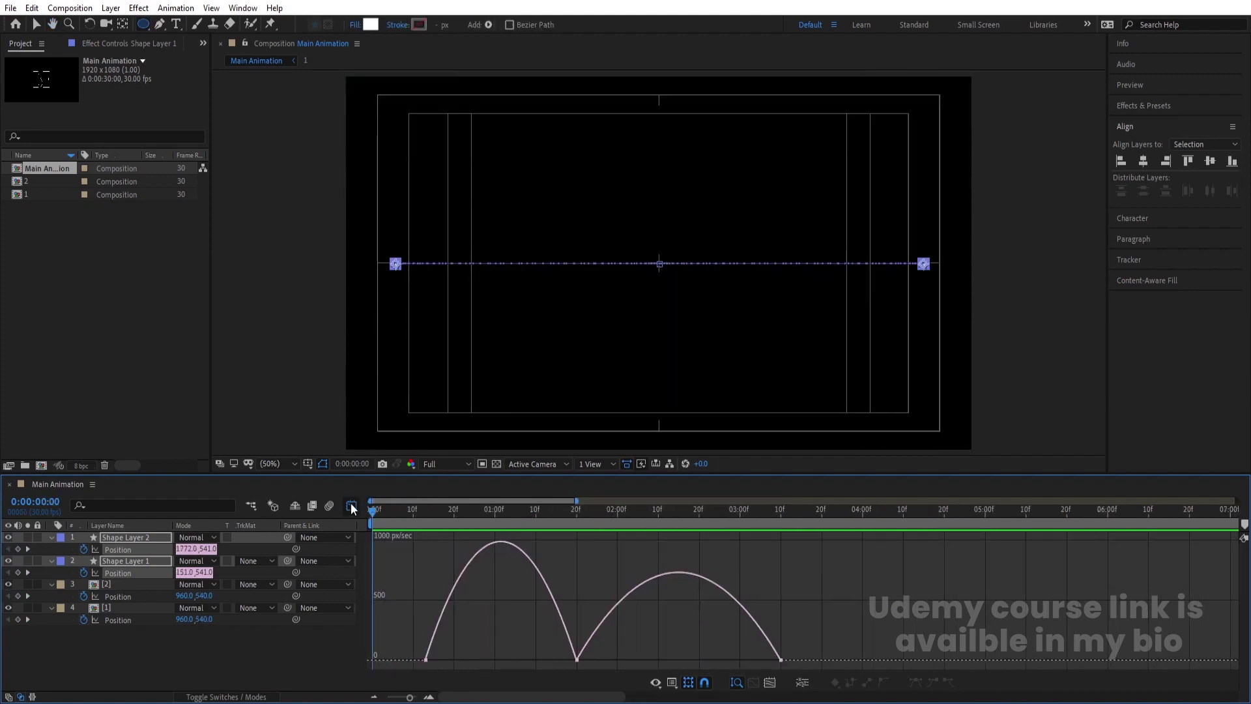
pyautogui.click(352, 506)
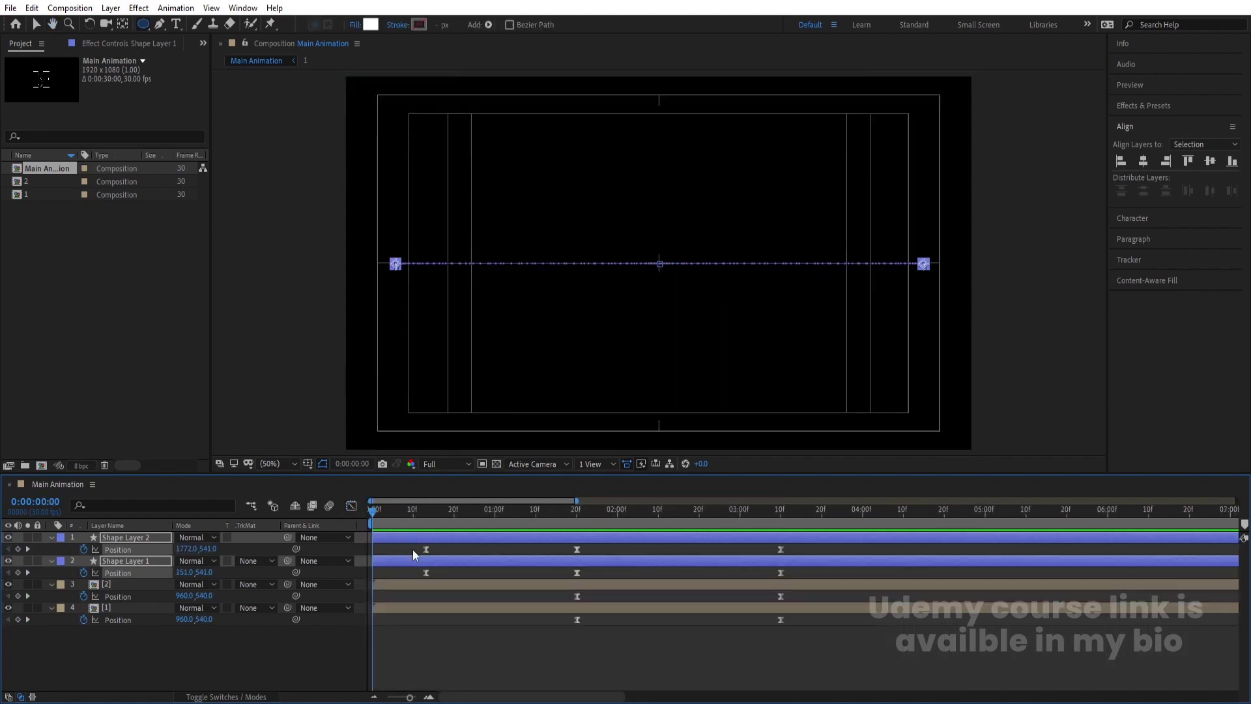
pyautogui.moveTo(413, 550); pyautogui.dragTo(373, 547)
pyautogui.press('space')
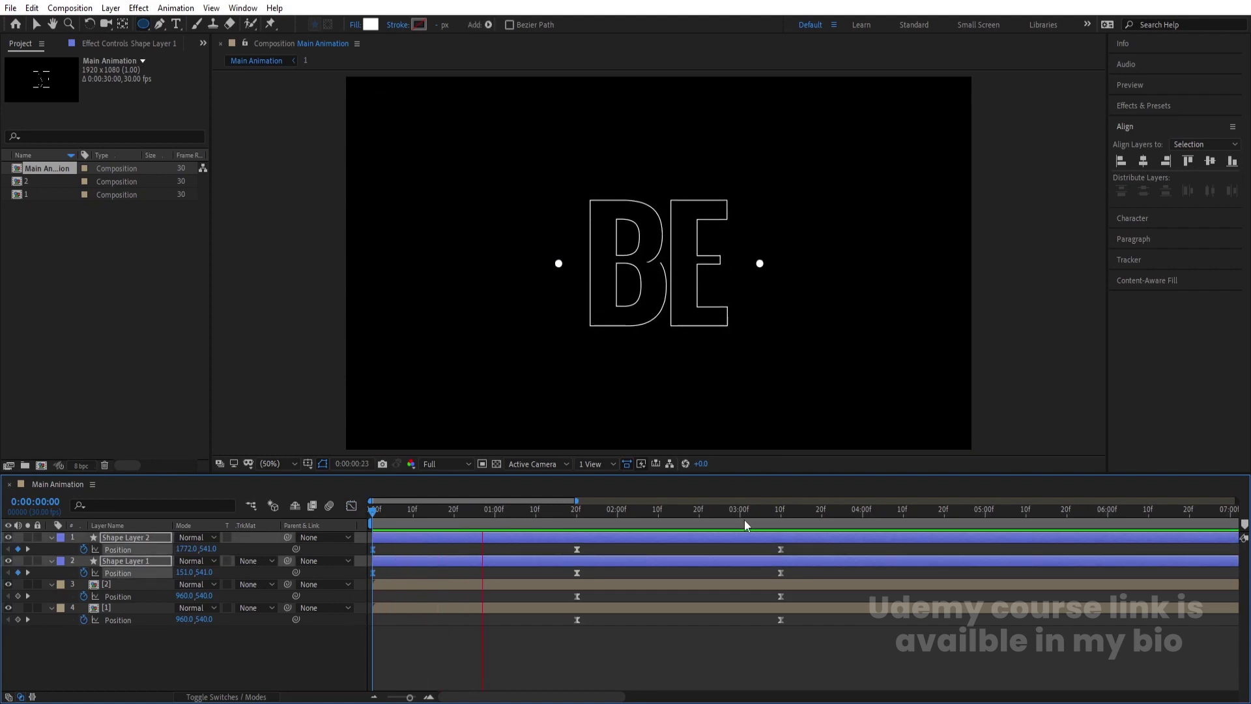
pyautogui.press('space')
# Step: Reshape the first half of the circles' Position speed graph into a slow start peaking sharply just before 0:00:01:20, and preview it
pyautogui.moveTo(804, 545); pyautogui.dragTo(363, 573)
pyautogui.click(352, 508)
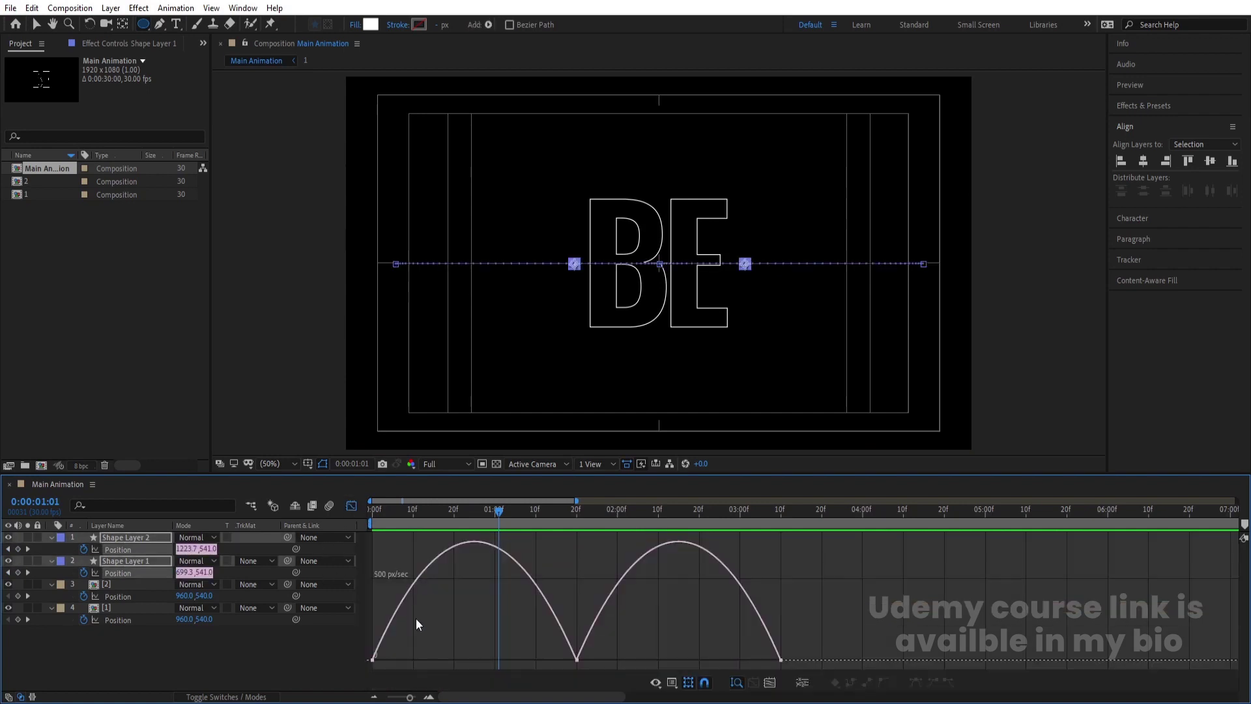
pyautogui.moveTo(450, 613); pyautogui.dragTo(365, 693)
pyautogui.moveTo(406, 656); pyautogui.dragTo(566, 657)
pyautogui.press('space')
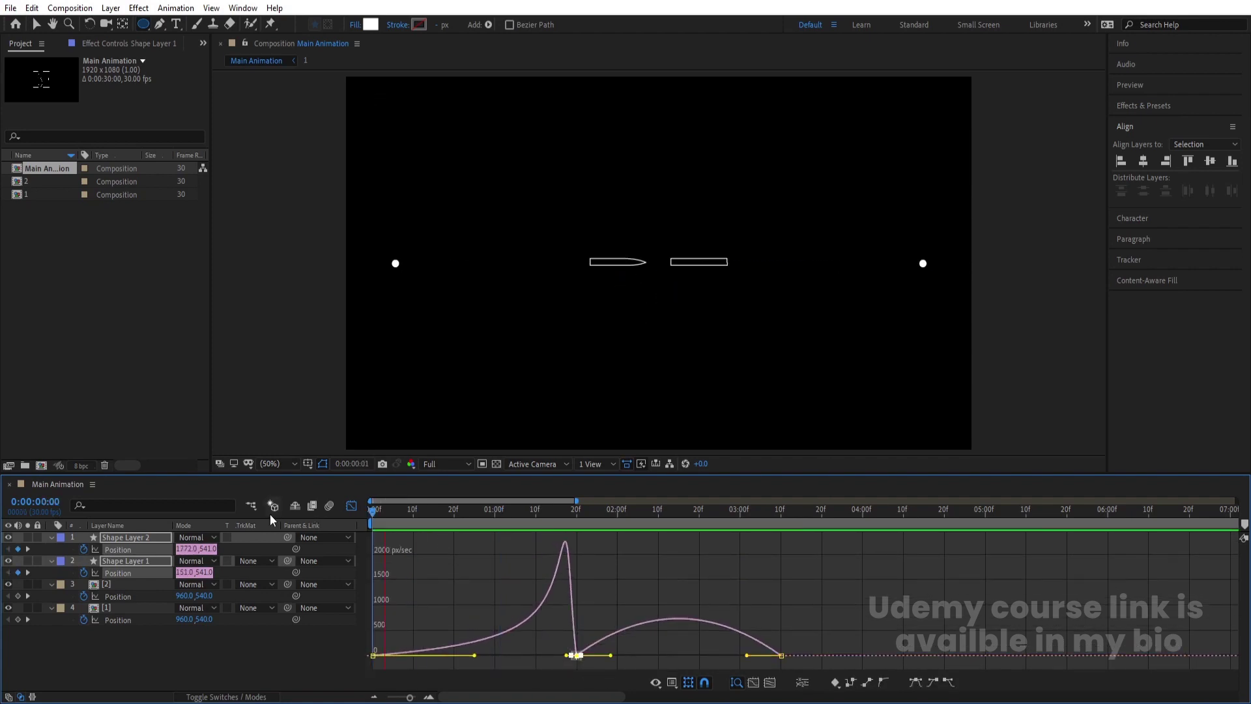
pyautogui.press('space')
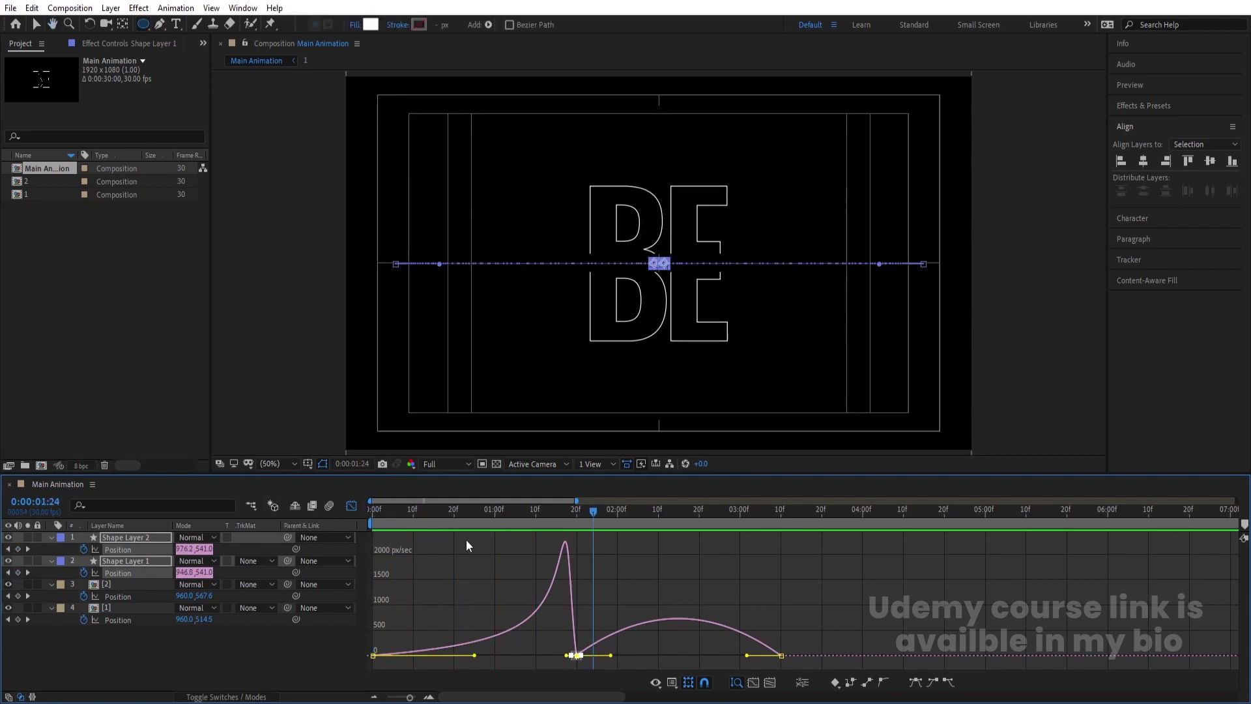
# Step: Reshape the second half of the circles' speed graph into a sharp early peak with a long slowdown, preview it, and leave the graph editor
pyautogui.moveTo(826, 597); pyautogui.dragTo(658, 651)
pyautogui.moveTo(551, 645); pyautogui.dragTo(590, 655)
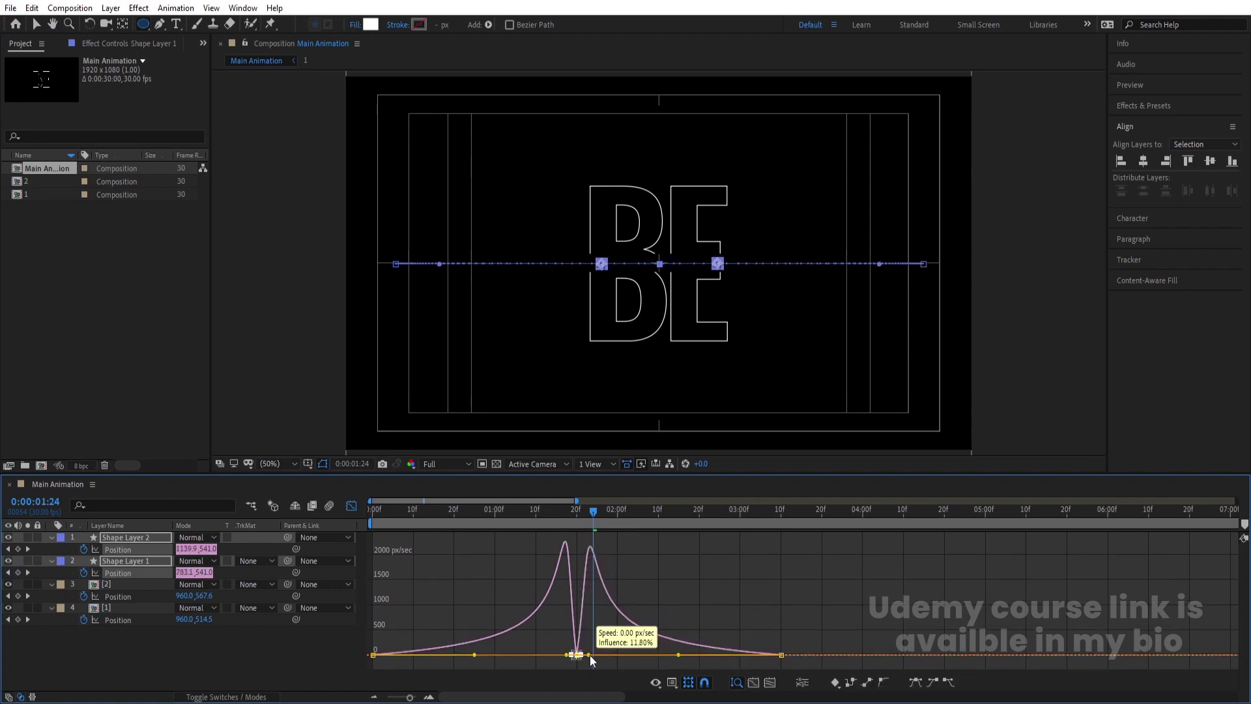
pyautogui.press('space')
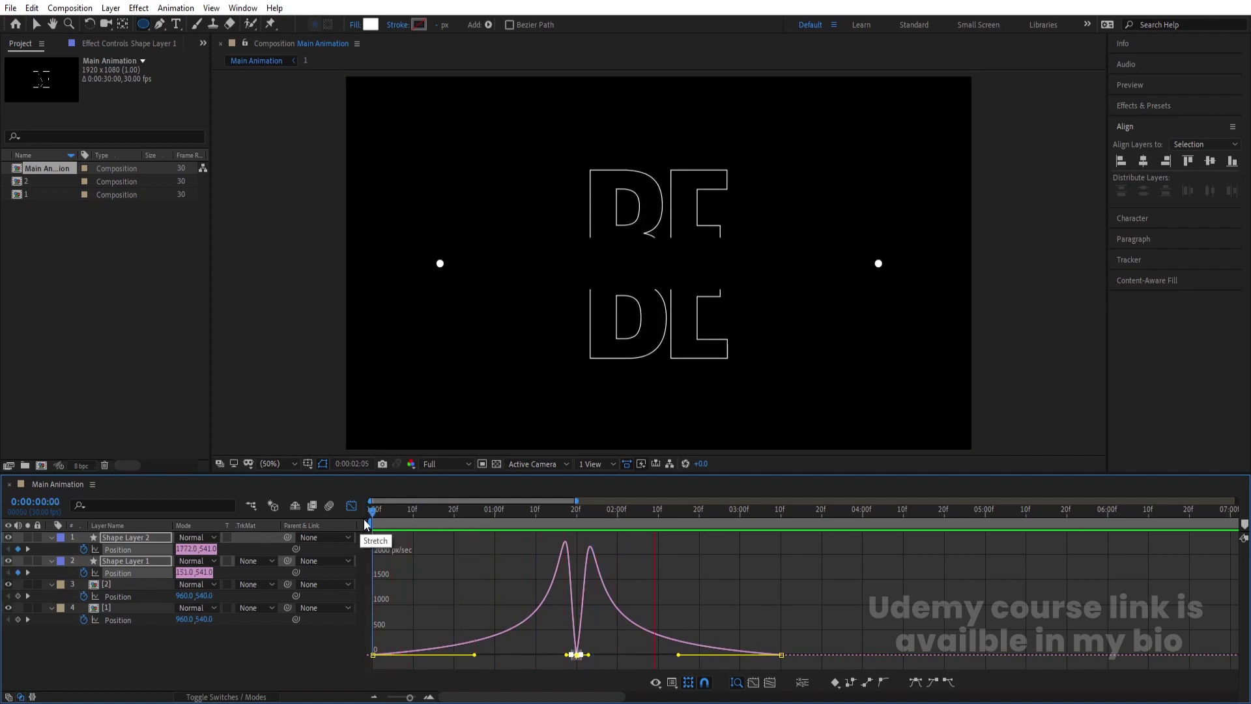
pyautogui.press('space')
pyautogui.click(352, 506)
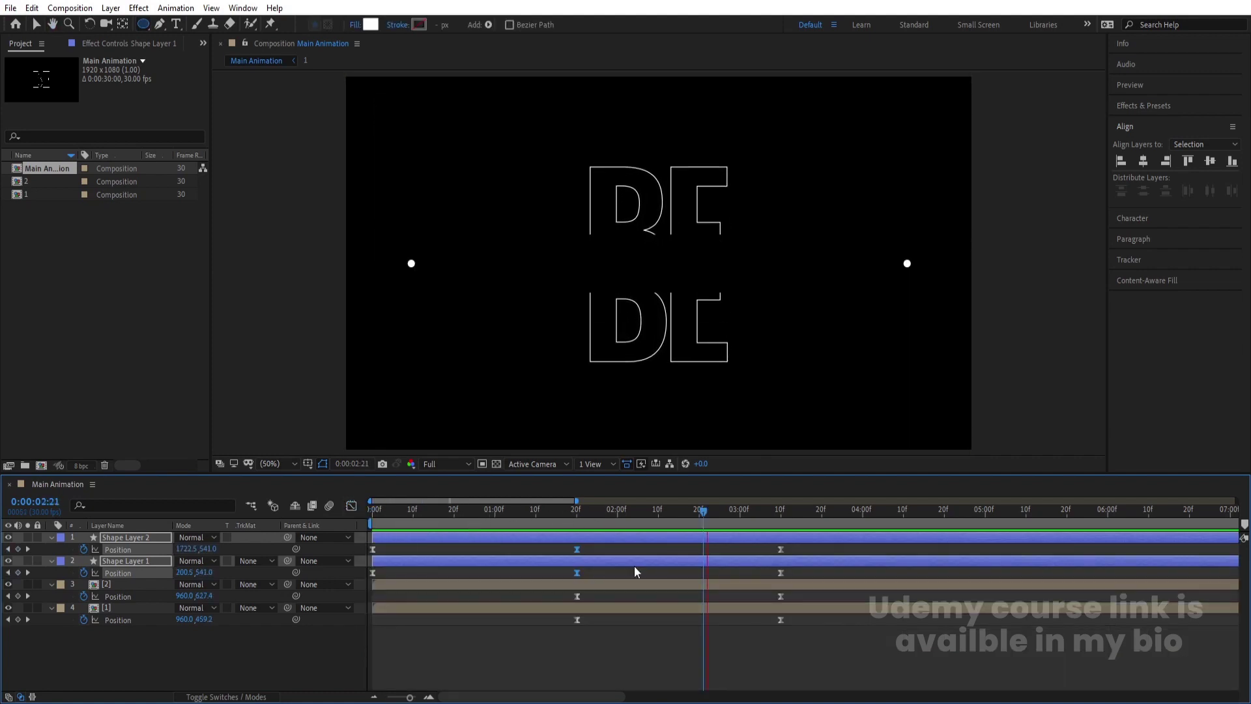
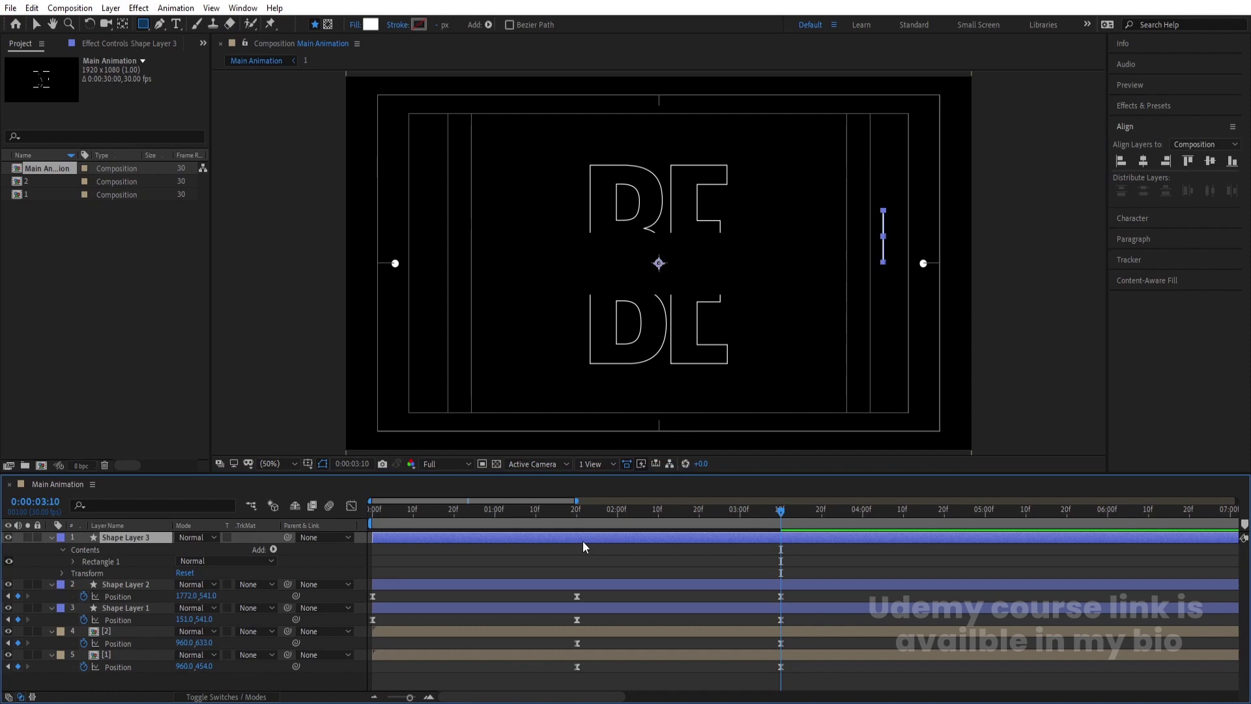
# Step: Center the thin vertical line's anchor point on its shape and align the line horizontally and vertically to the composition's center
pyautogui.hotkey('ctrl', 'alt', 'Home')
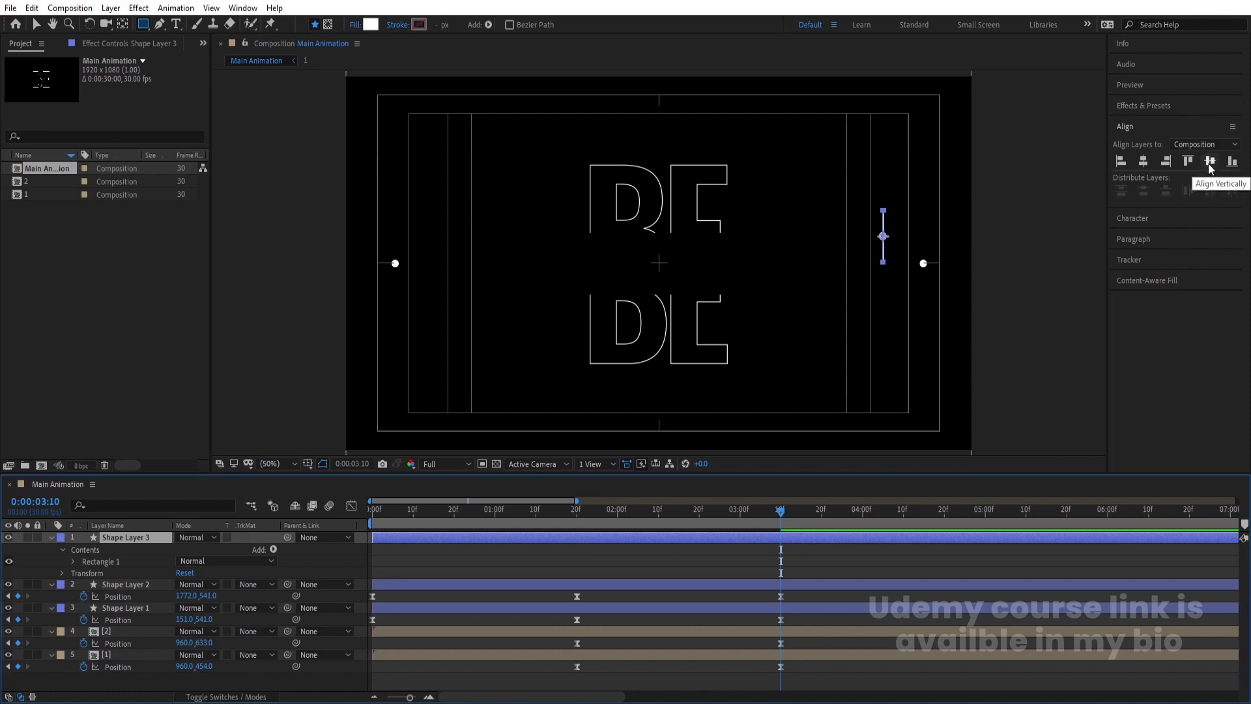
pyautogui.click(1143, 160)
pyautogui.click(1209, 161)
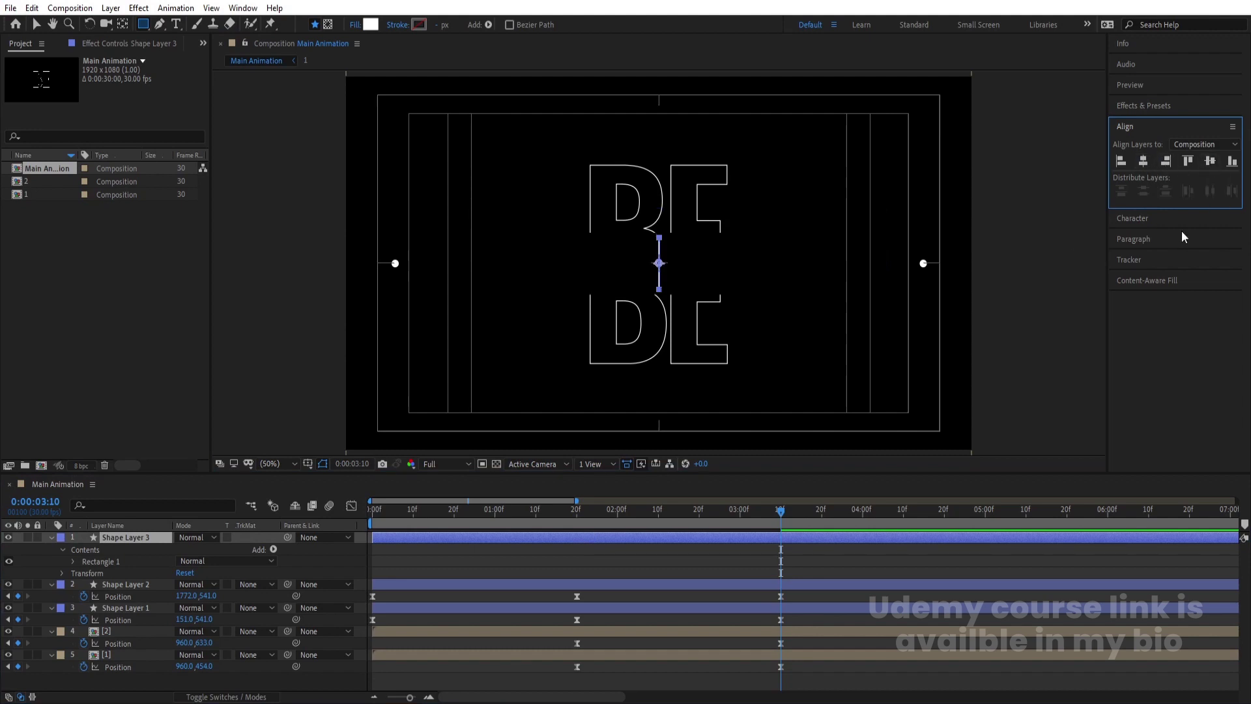
# Step: Move the vertical line against the inner side of the right circle, at Position 1758.5, 540
pyautogui.press('p')
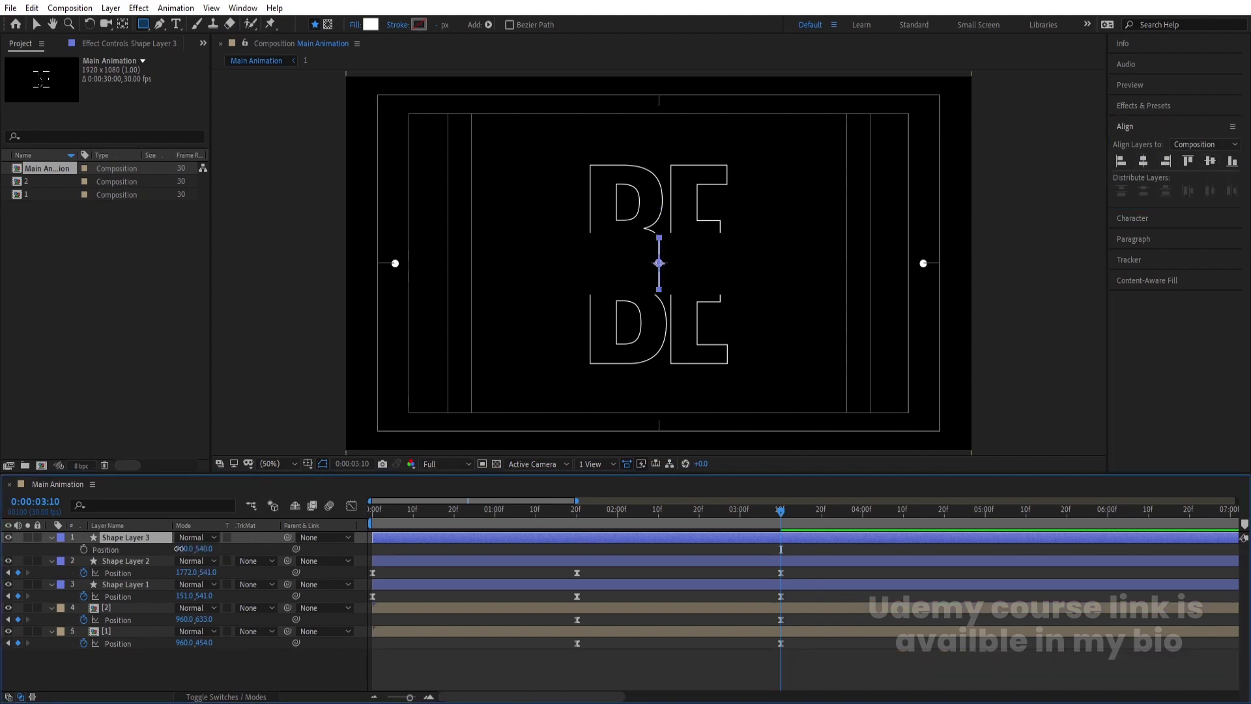
pyautogui.moveTo(185, 549); pyautogui.dragTo(681, 515)
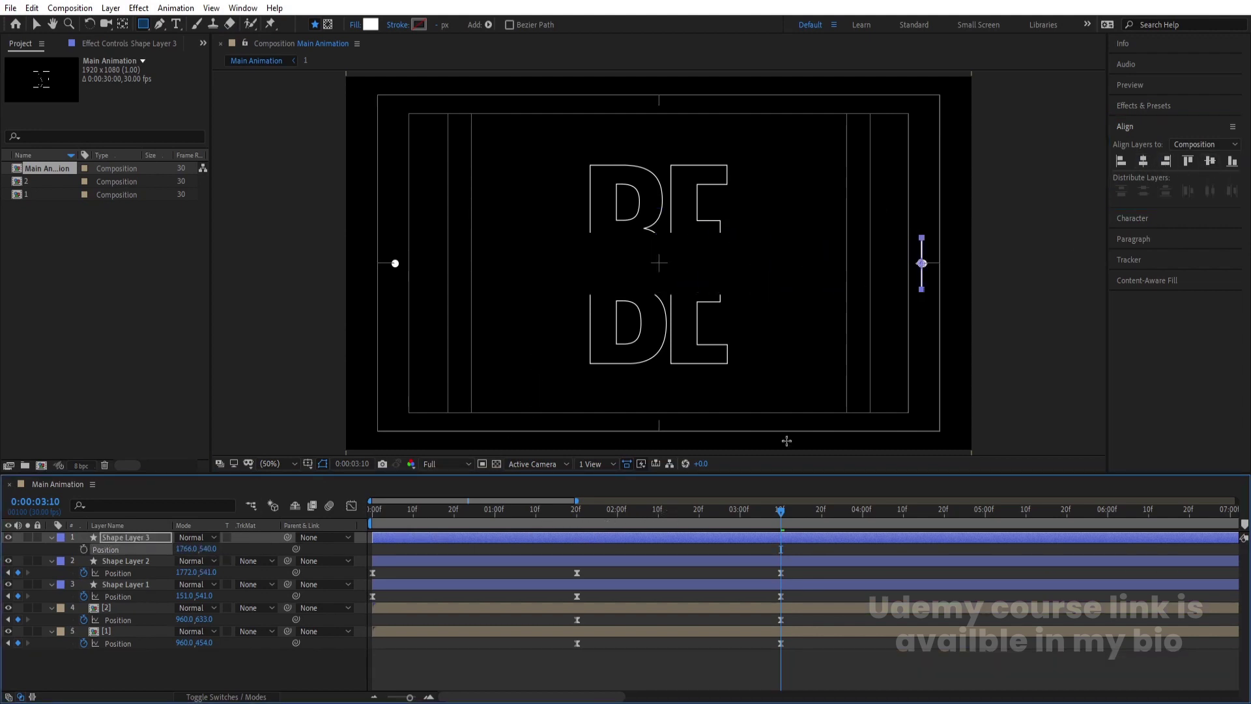
pyautogui.scroll(6, 951, 247)
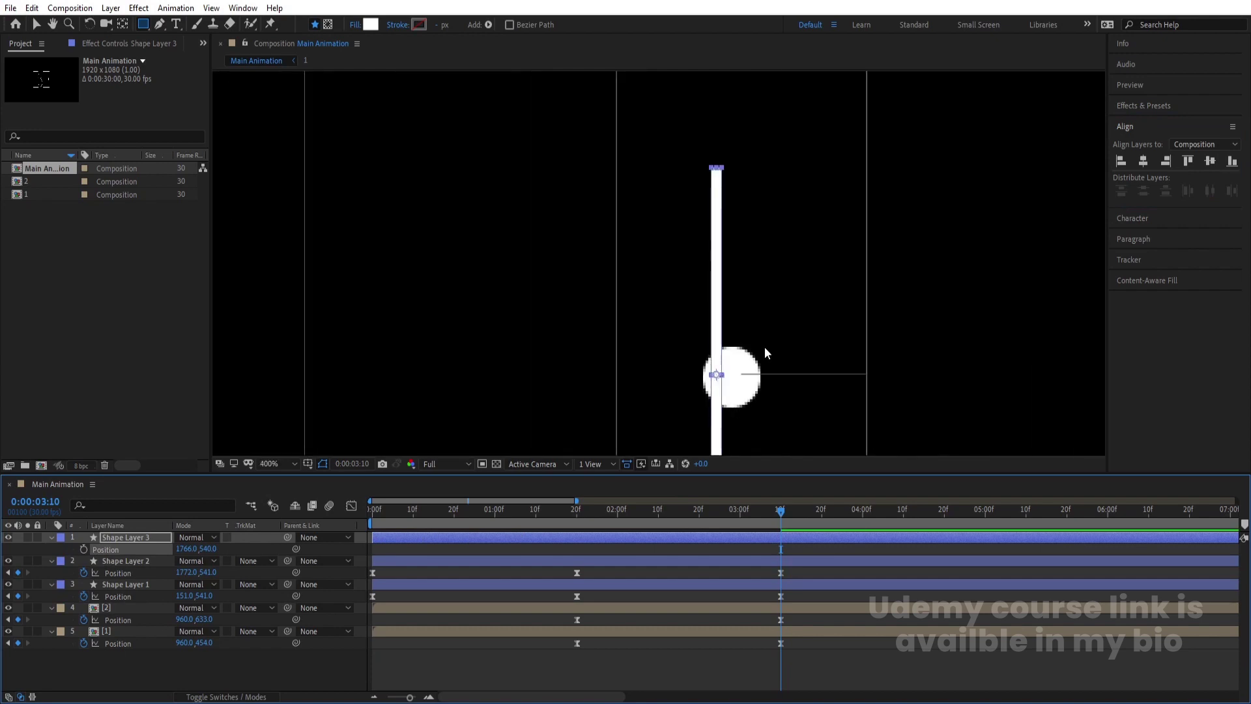
pyautogui.press('v')
pyautogui.moveTo(716, 334); pyautogui.dragTo(696, 329)
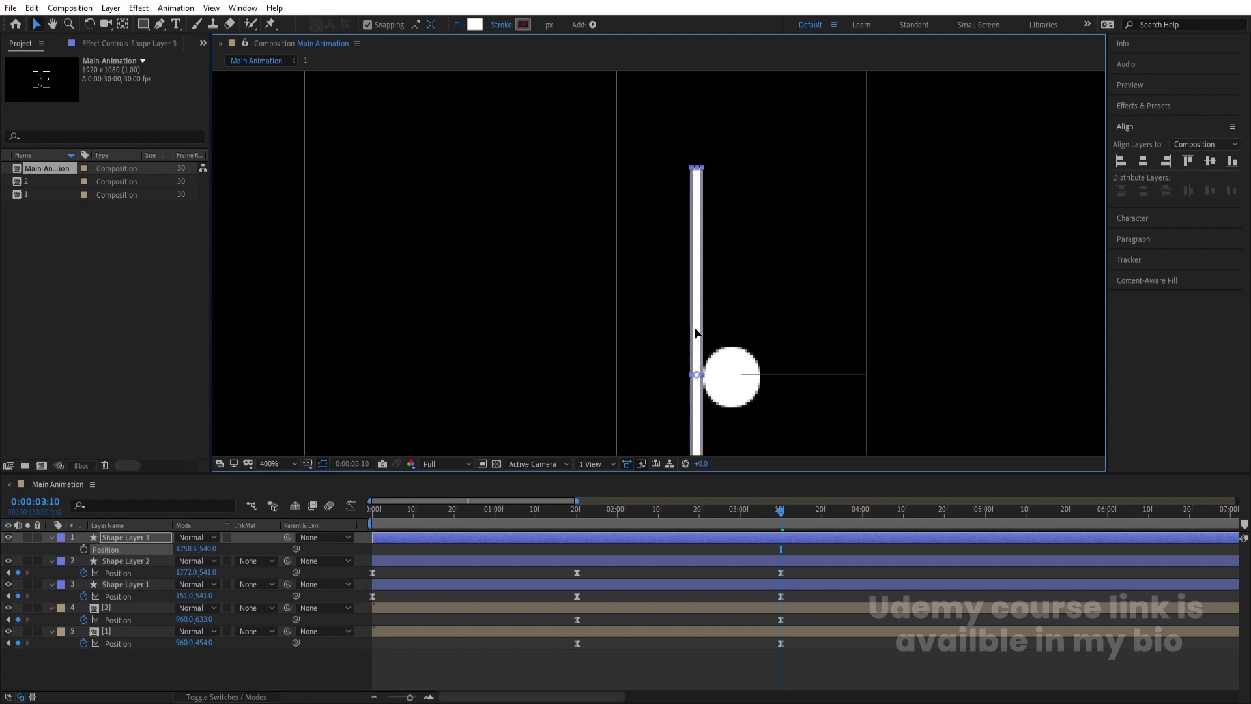
pyautogui.press(',')
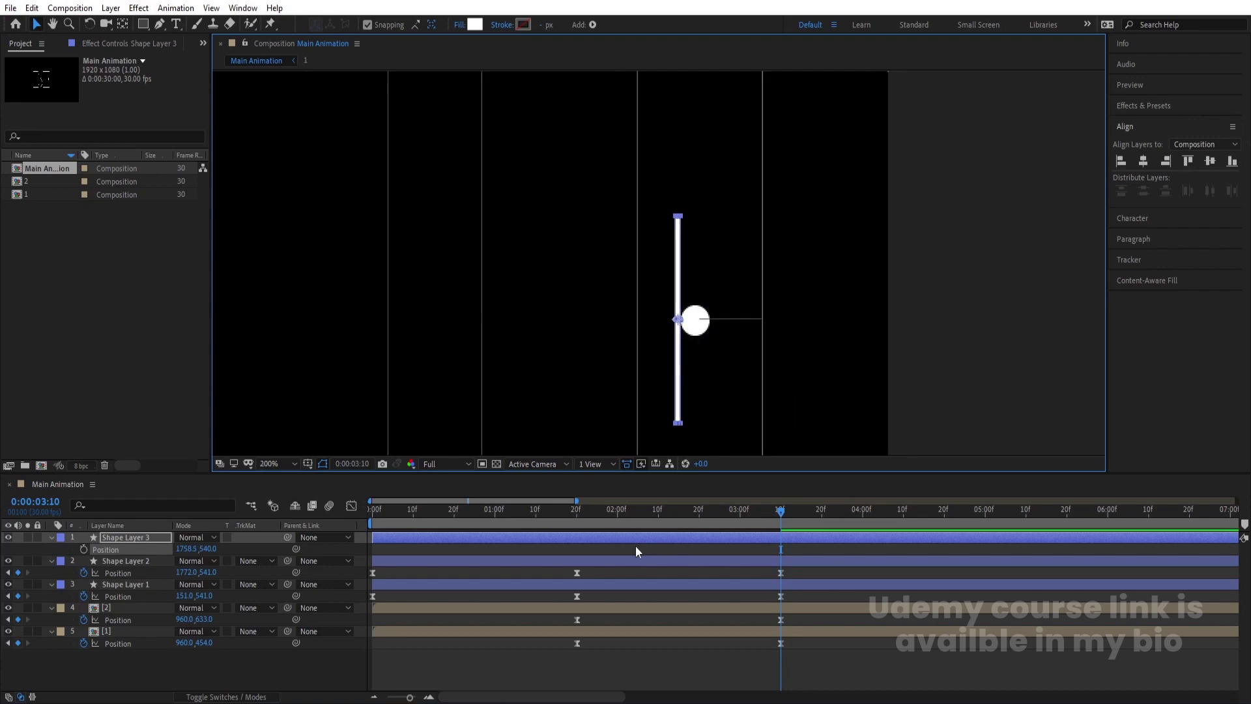
# Step: Rename the vertical line layer, Shape Layer 3, as recatagle
pyautogui.click(615, 553)
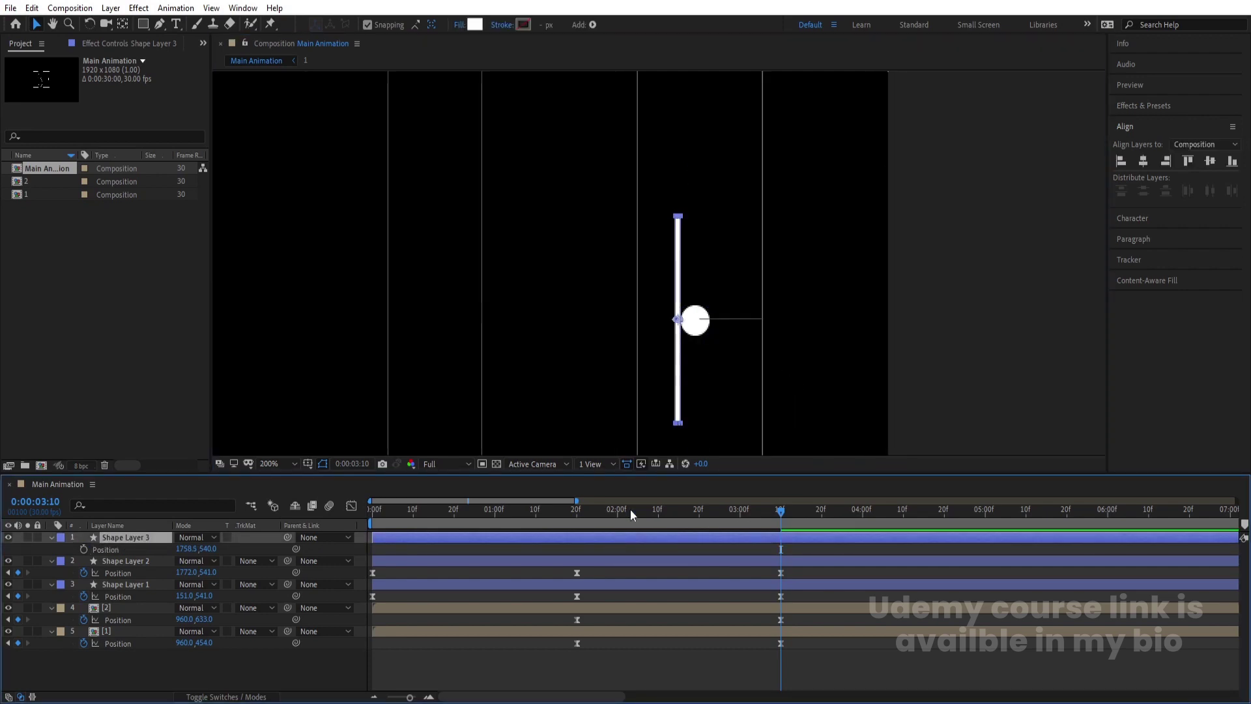
pyautogui.click(707, 324)
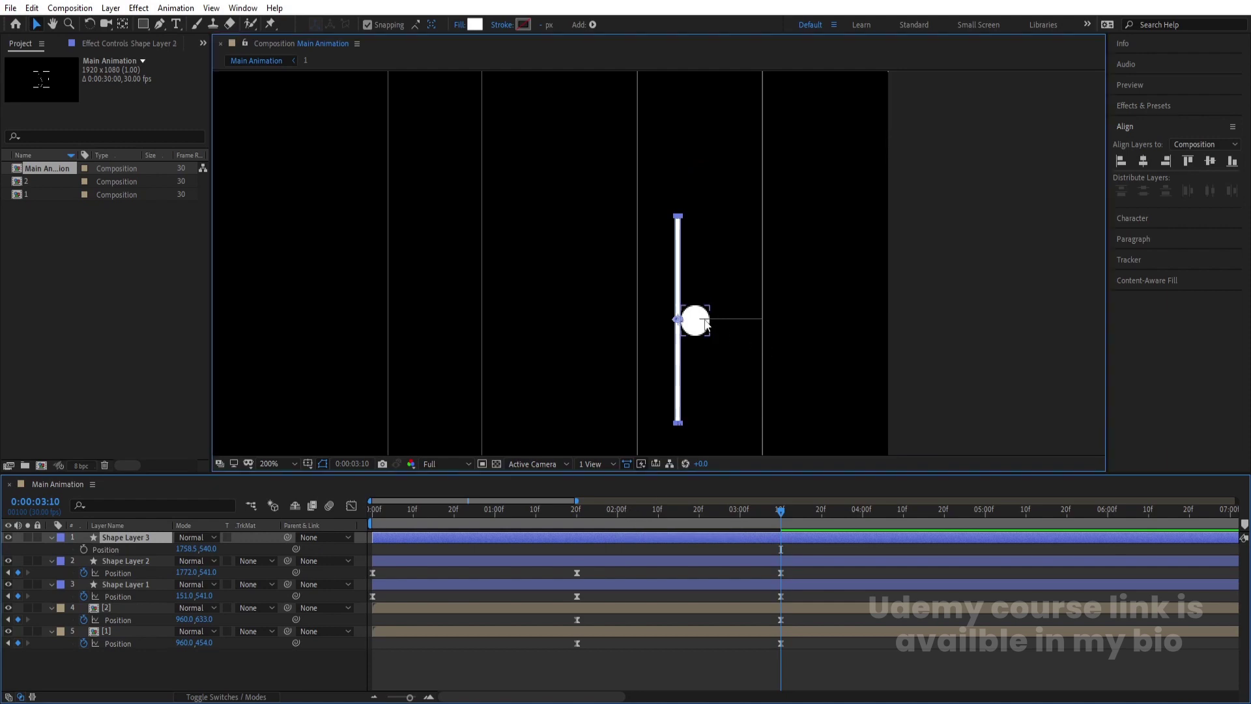
pyautogui.click(707, 325)
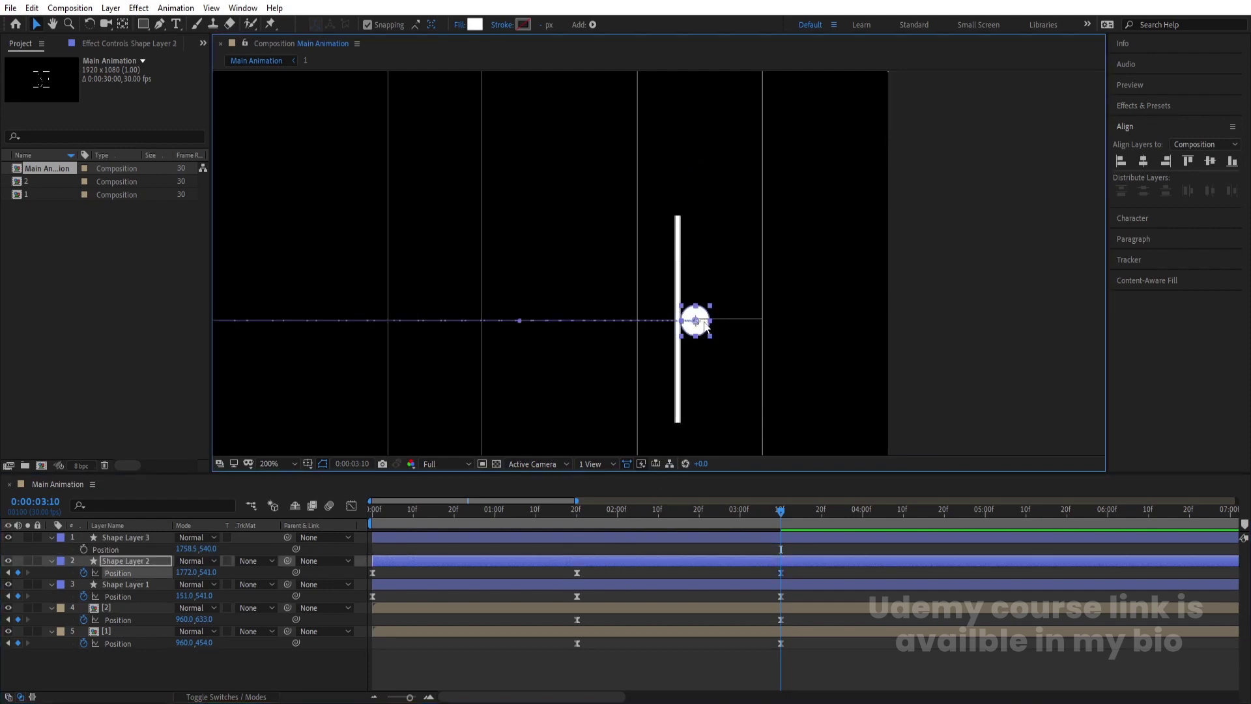
pyautogui.click(109, 535)
pyautogui.press('Return')
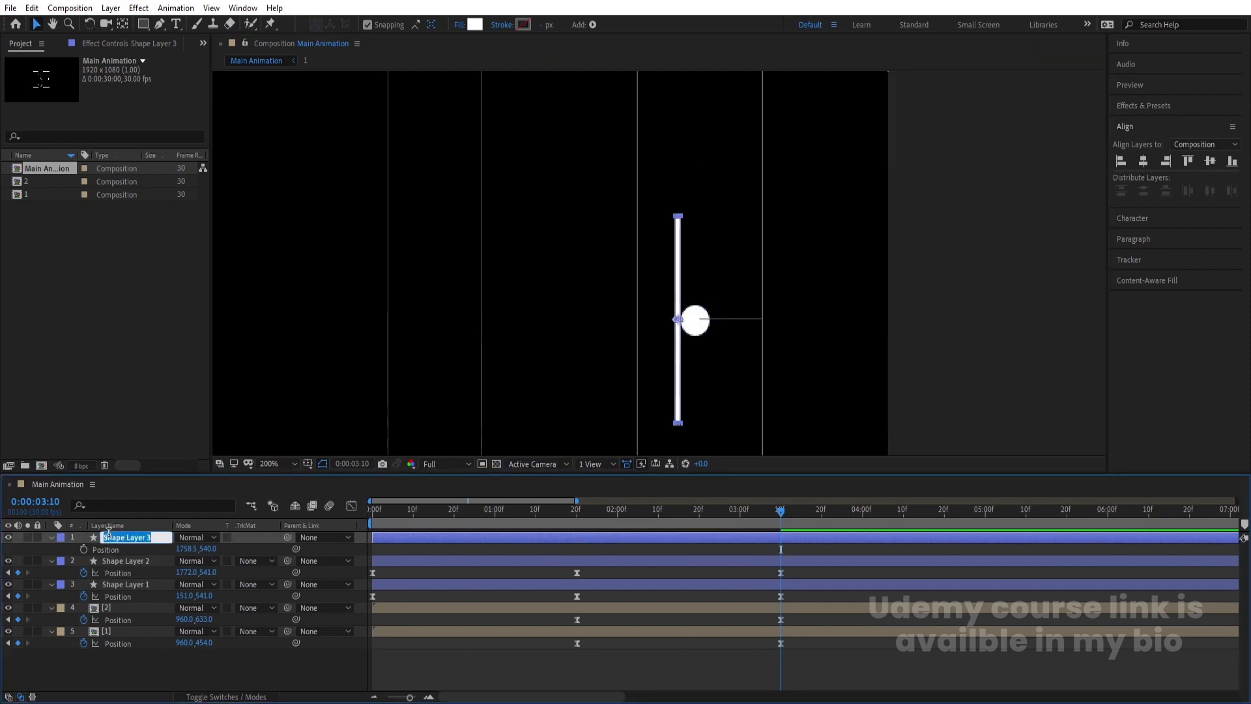
pyautogui.write('recatagle')
pyautogui.press('Return')
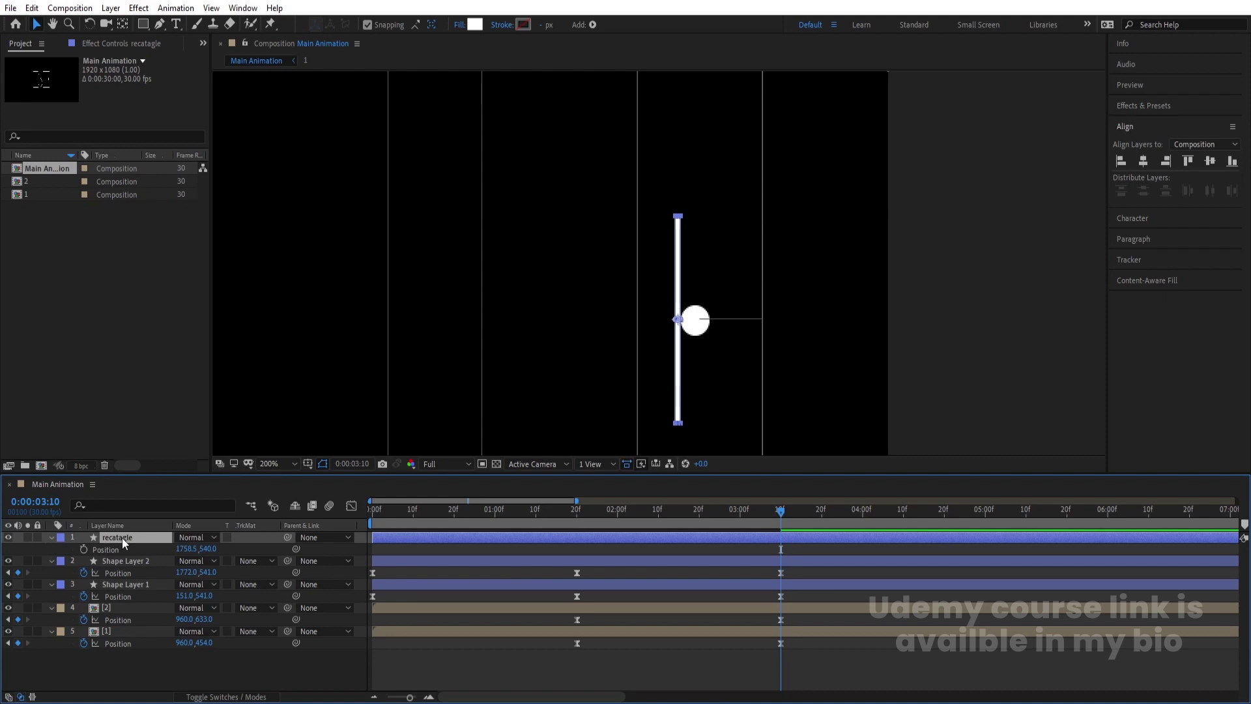
# Step: Duplicate the vertical line layer and move the copy against the inner side of the left circle
pyautogui.hotkey('ctrl', 'd')
pyautogui.scroll(-4, 627, 256)
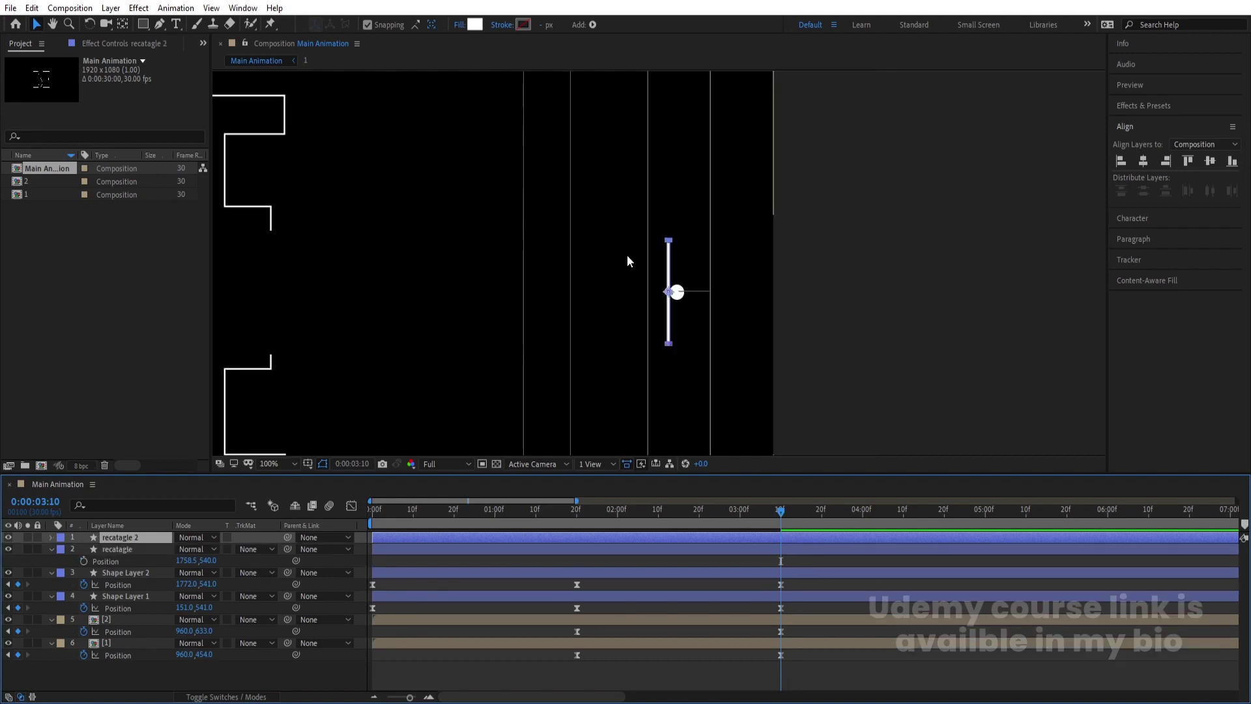
pyautogui.moveTo(665, 280); pyautogui.dragTo(509, 256)
pyautogui.scroll(6, 539, 285)
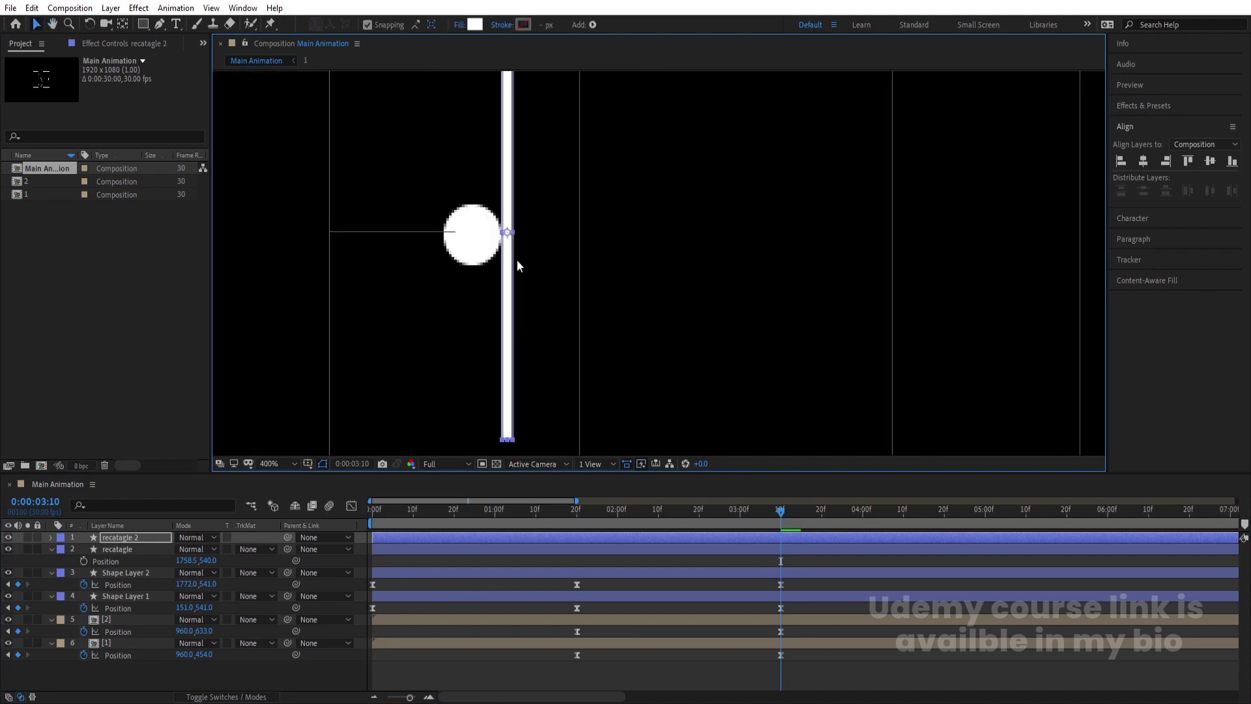
pyautogui.scroll(-2, 520, 266)
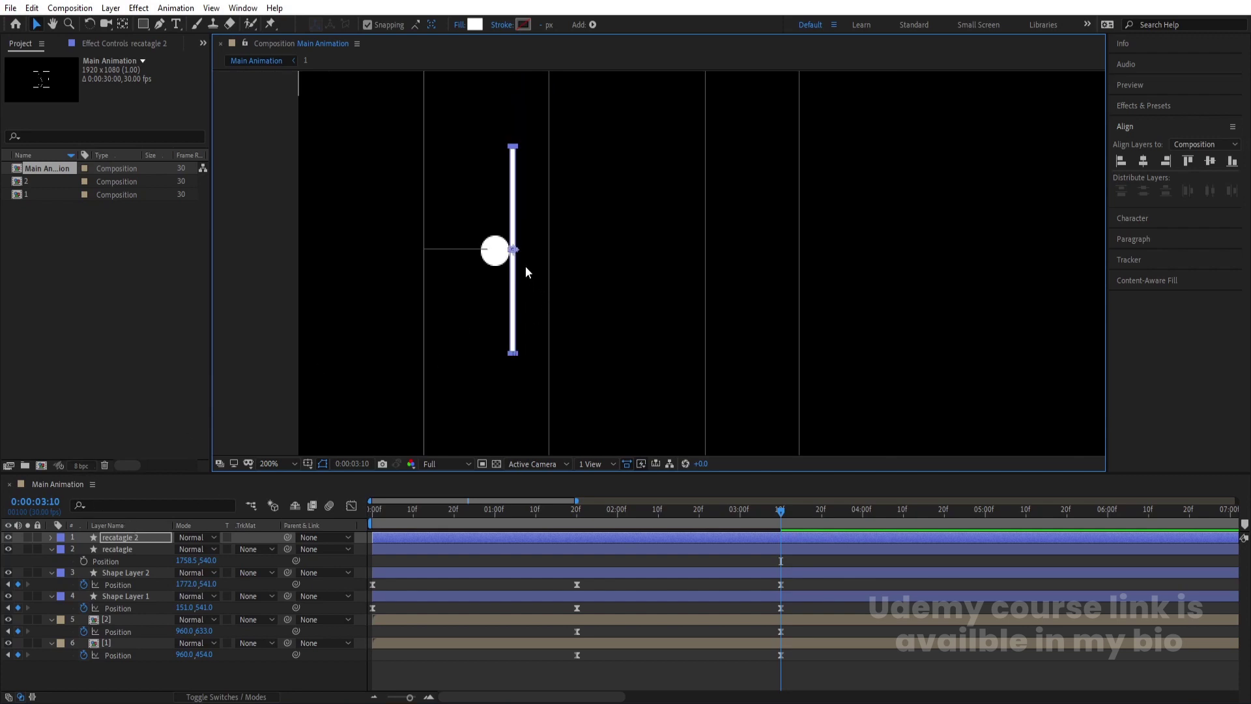
# Step: Parent the right vertical line, recatagle, to Shape Layer 2 and the left one, recatagle 2, to Shape Layer 1
pyautogui.click(142, 551)
pyautogui.scroll(-2, 476, 395)
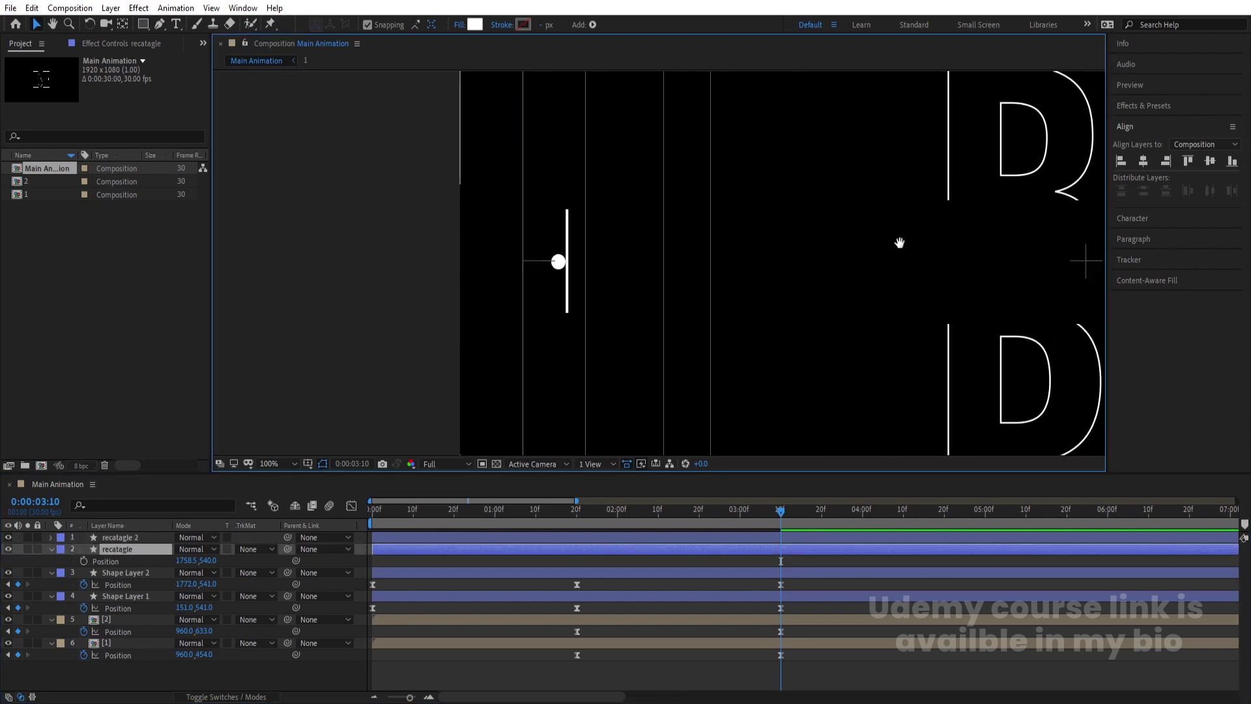
pyautogui.hscroll(5, 627, 315)
pyautogui.scroll(2, 779, 262)
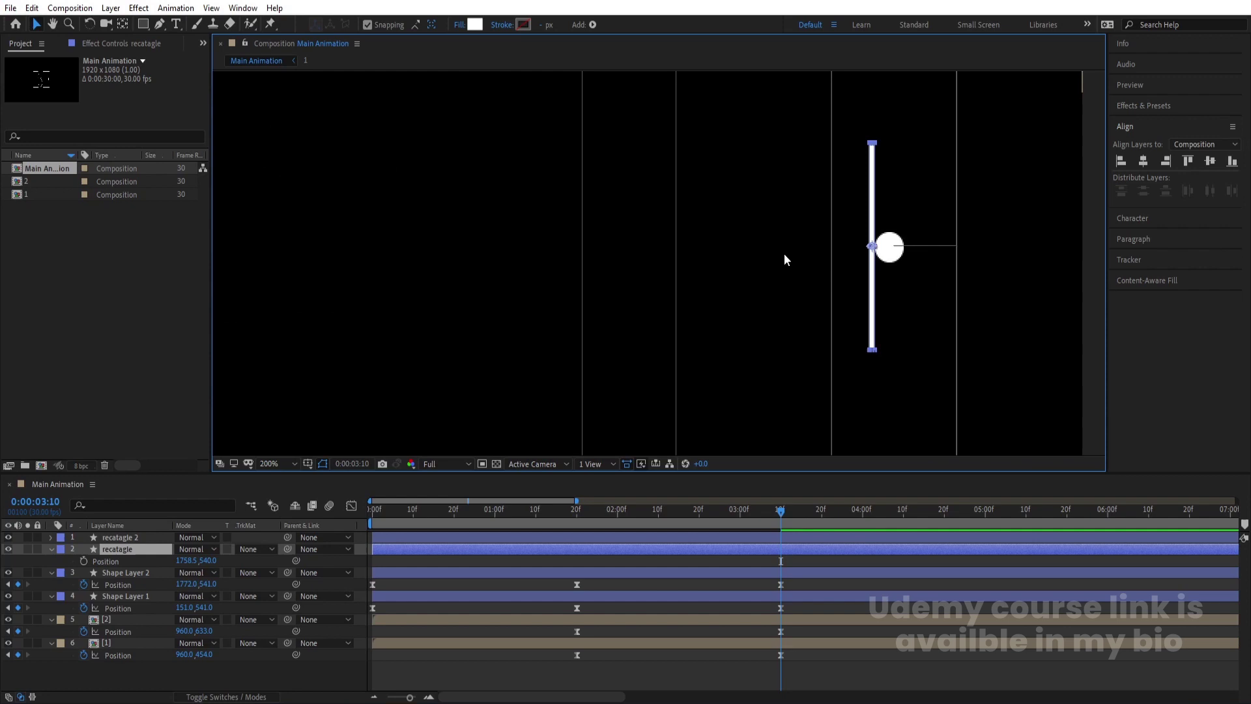
pyautogui.click(890, 249)
pyautogui.click(101, 549)
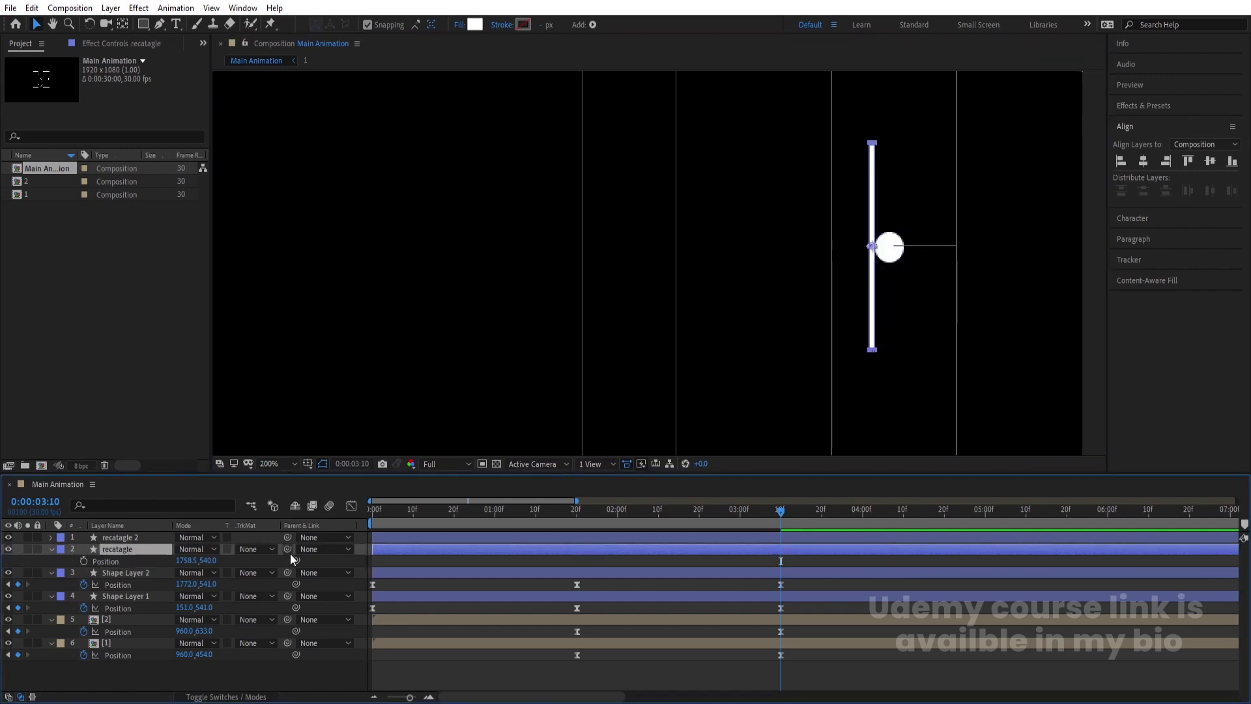
pyautogui.moveTo(290, 553); pyautogui.dragTo(124, 568)
pyautogui.click(120, 537)
pyautogui.scroll(-2, 636, 191)
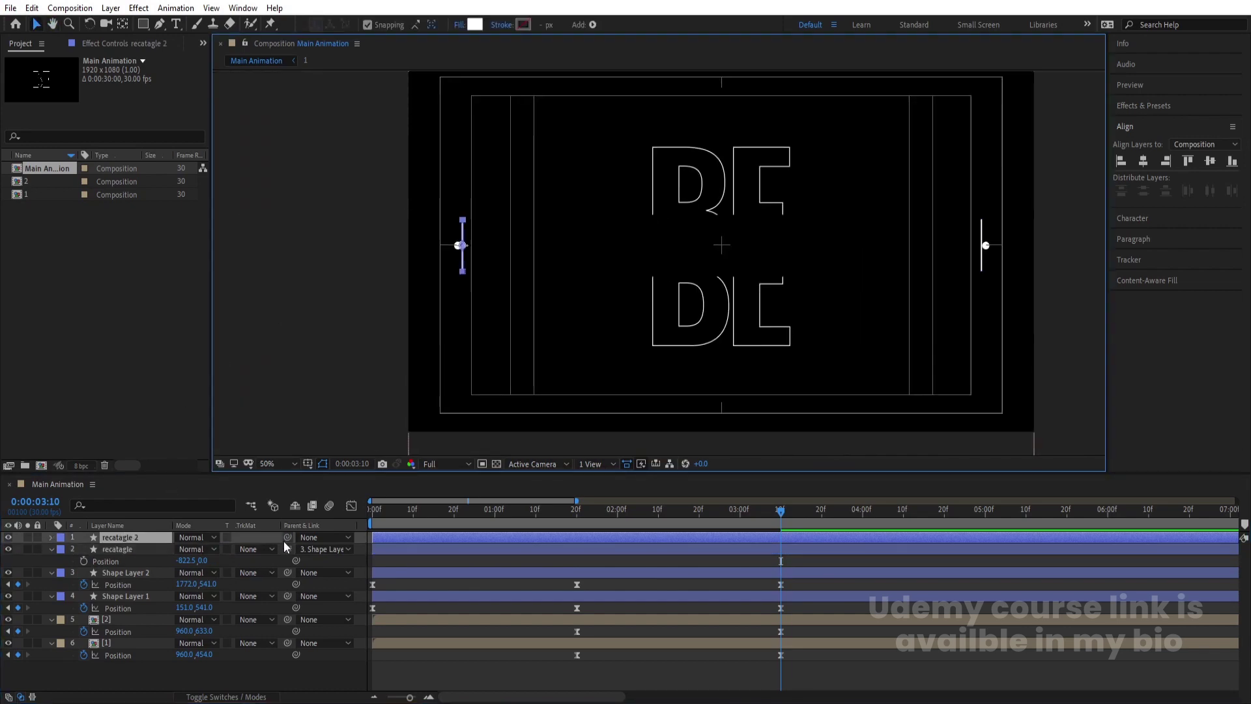
pyautogui.moveTo(287, 538); pyautogui.dragTo(121, 595)
# Step: Preview the circles and attached vertical lines from the start and around the split beginning at 0:00:01:20
pyautogui.press('space')
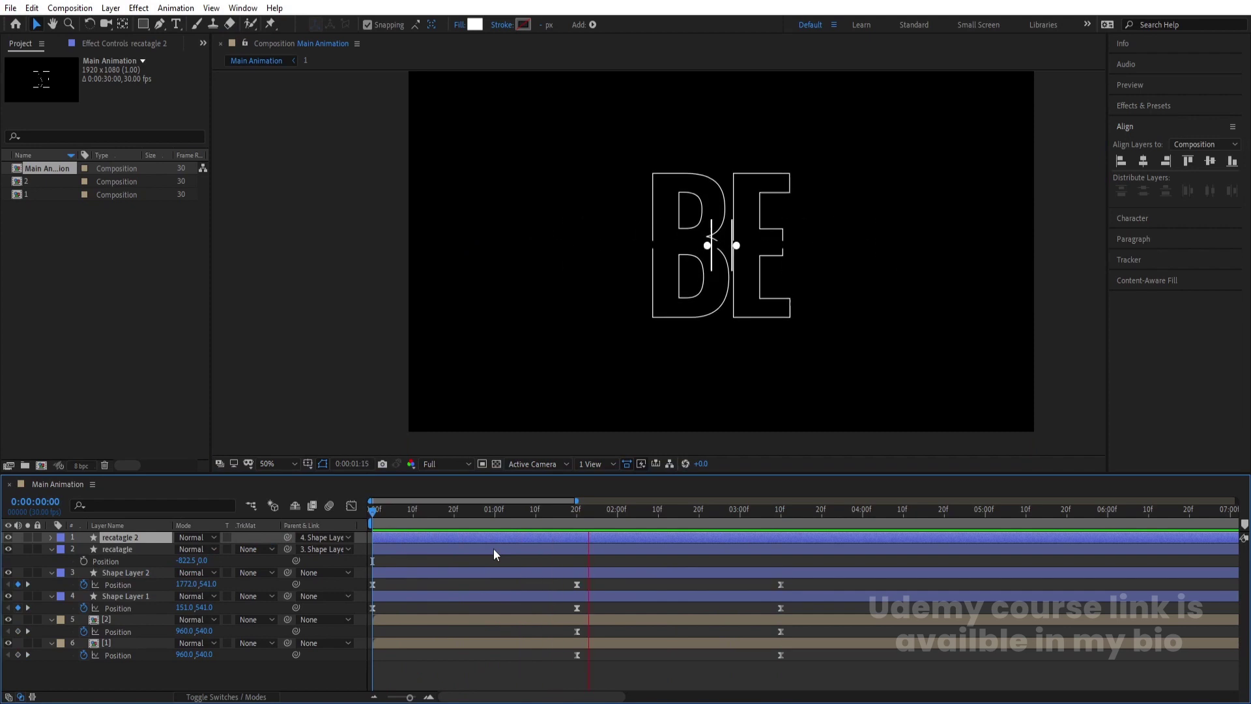
pyautogui.press('space')
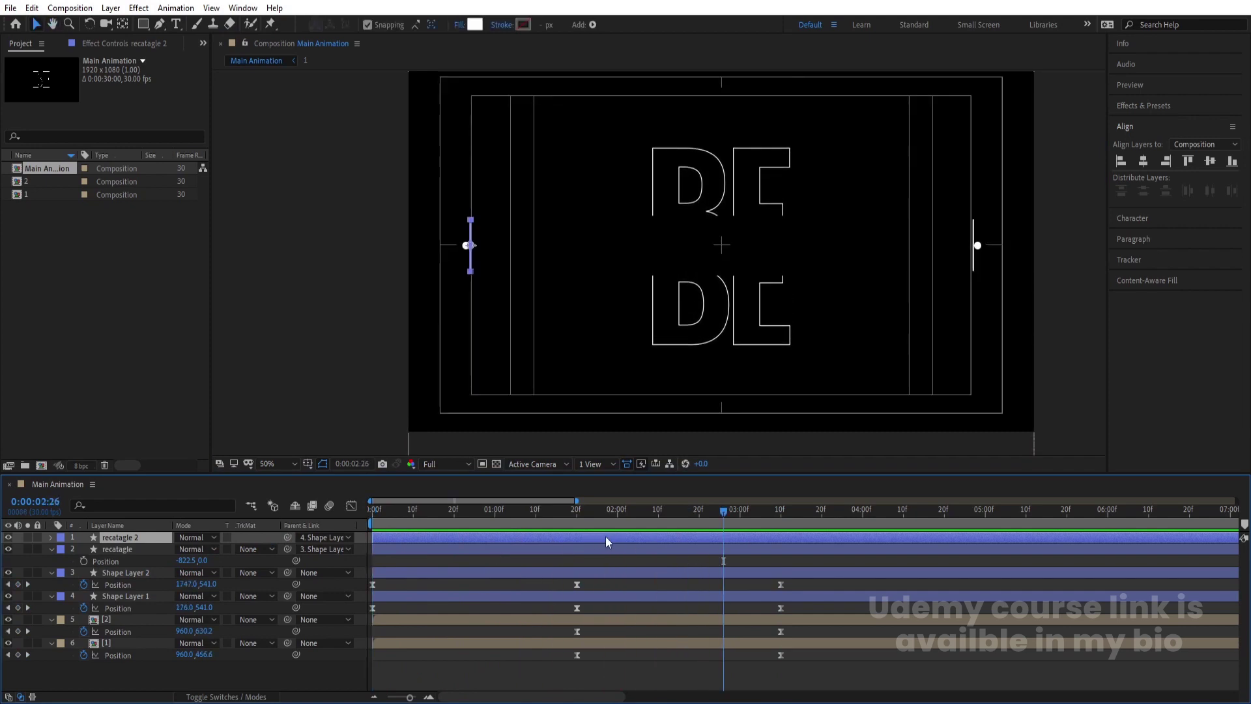
pyautogui.press('=')
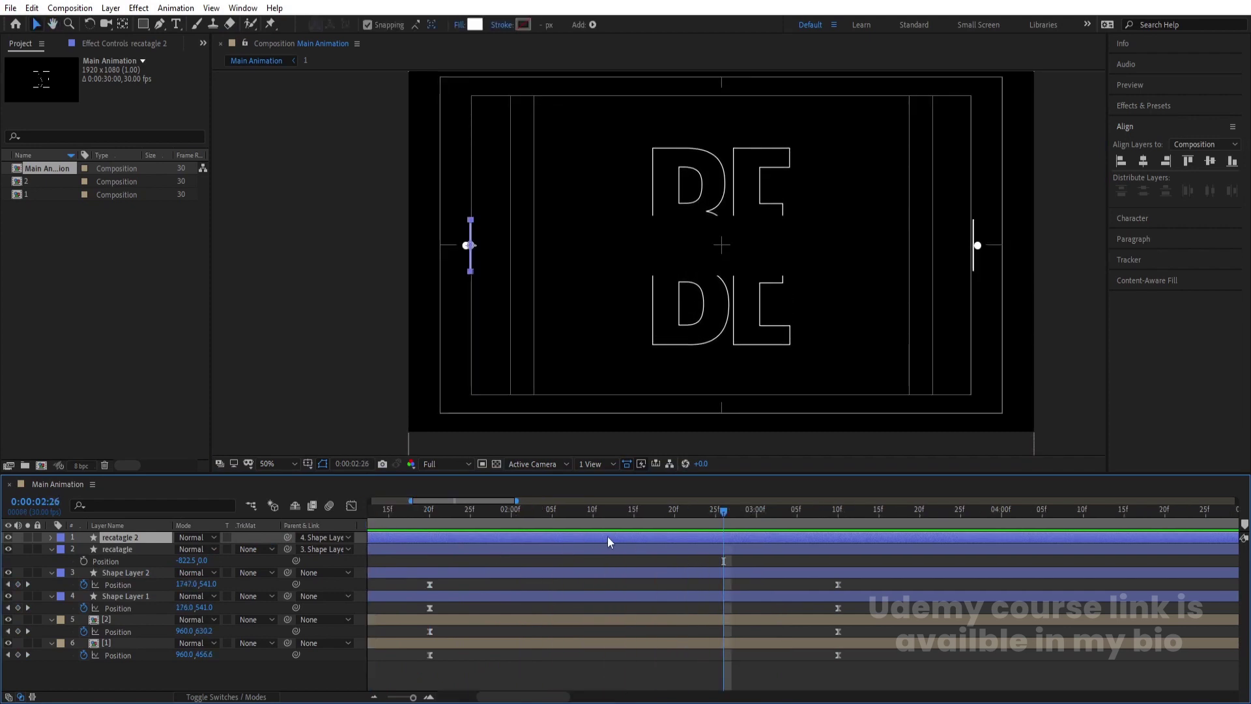
pyautogui.press('space')
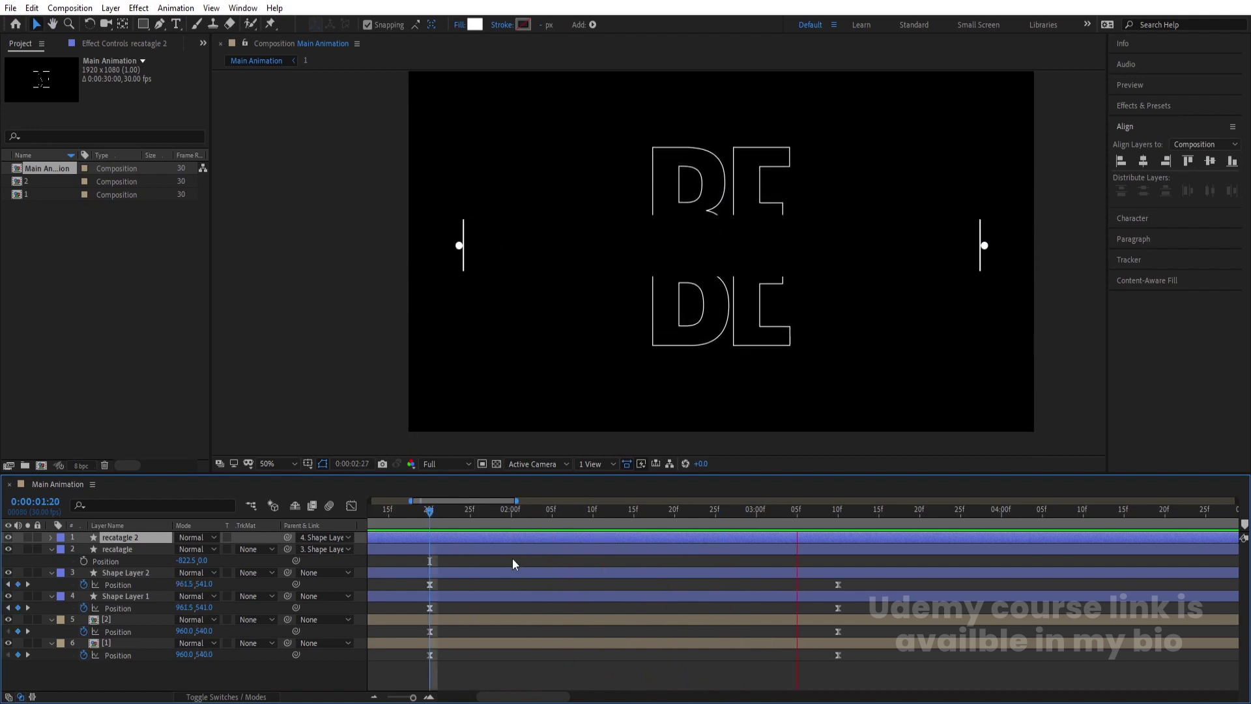
pyautogui.press('space')
pyautogui.press('space')
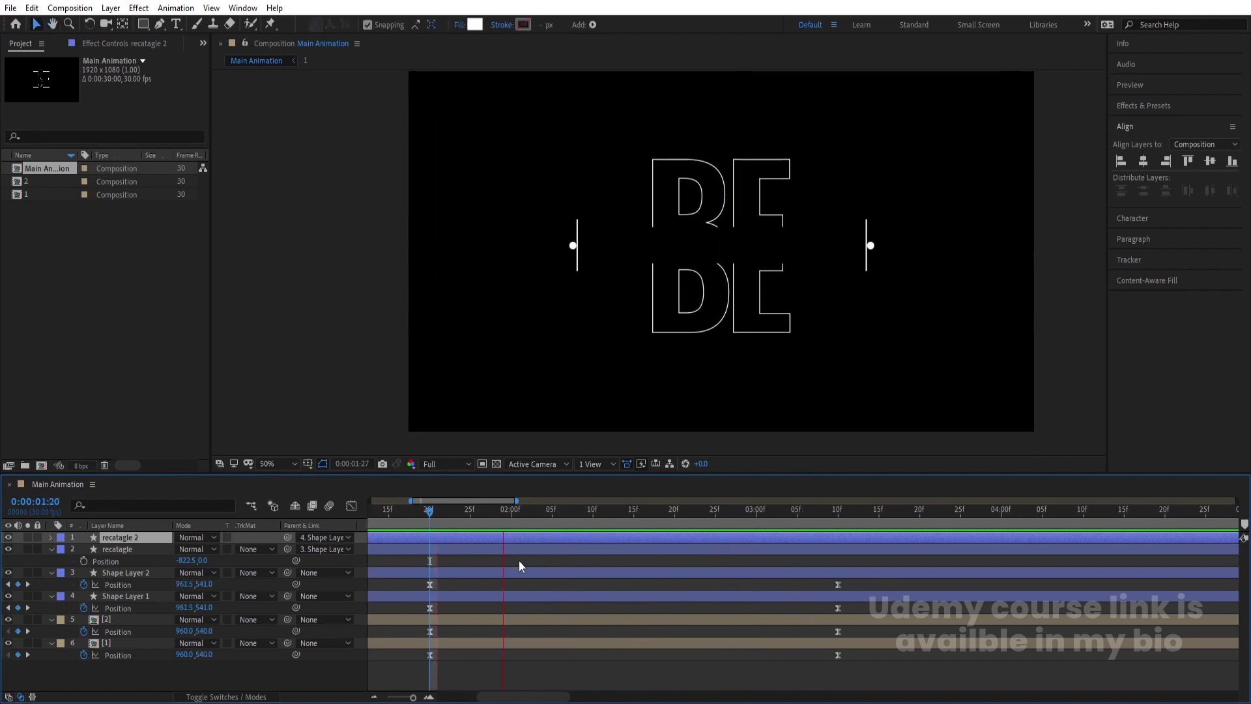
pyautogui.press('space')
pyautogui.moveTo(428, 518); pyautogui.dragTo(390, 512)
pyautogui.press('space')
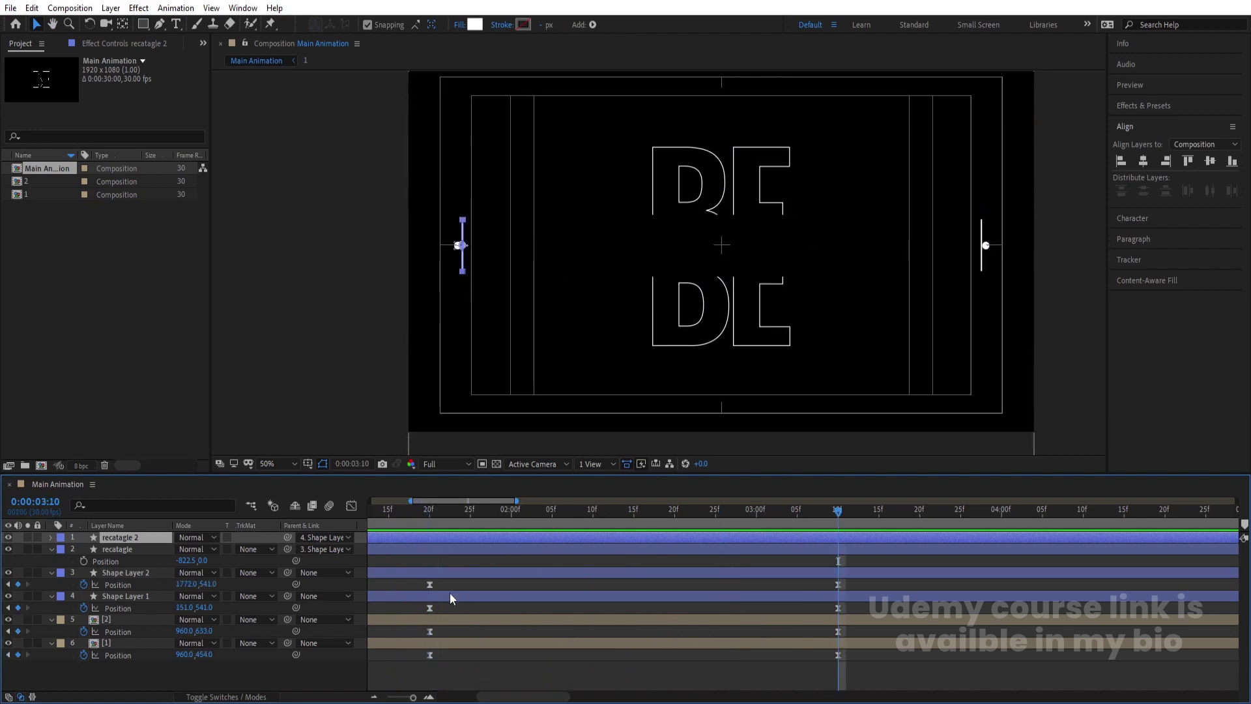
# Step: With no layer selected, set up the Pen tool with no fill and a white FFFFFF stroke
pyautogui.hotkey('ctrl', 'shift', 'a')
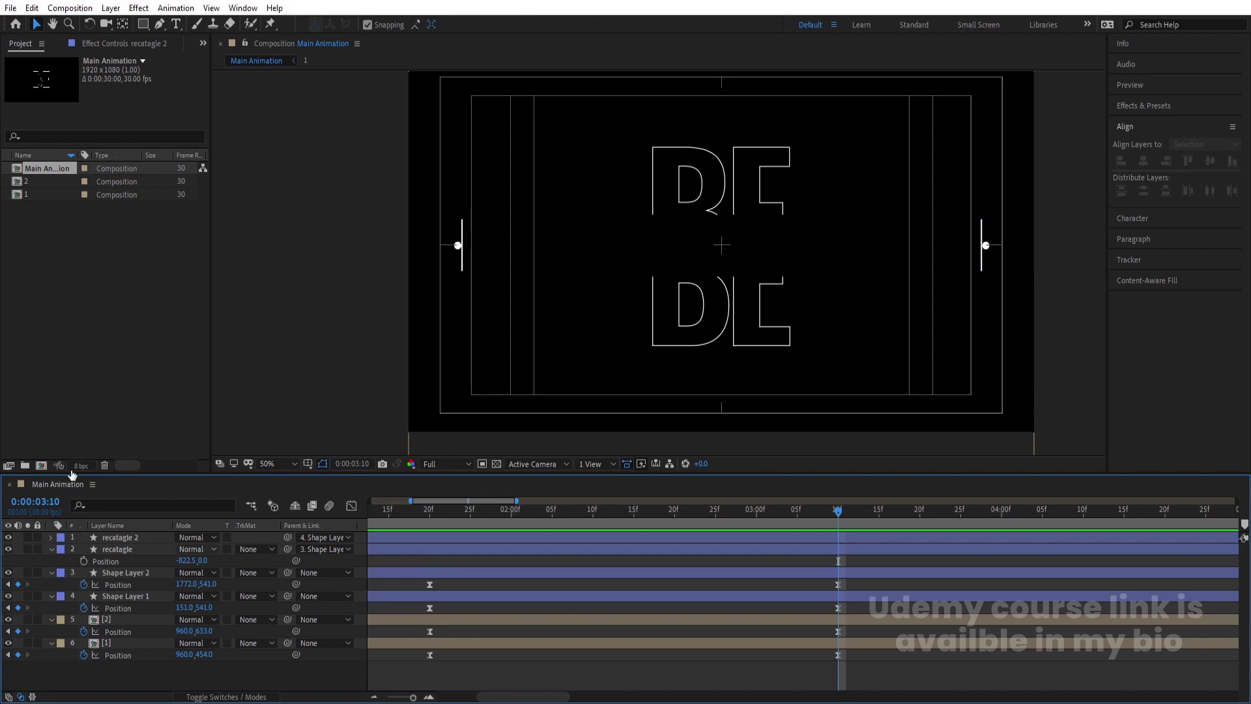
pyautogui.click(161, 27)
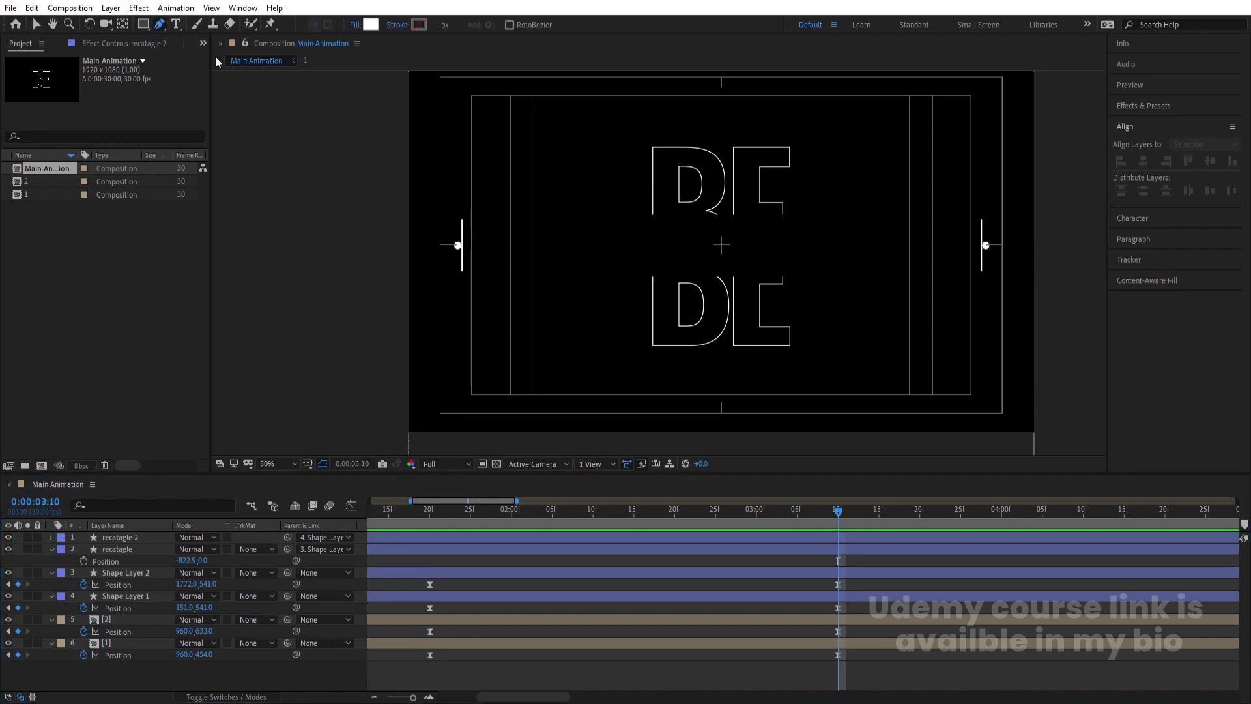
pyautogui.click(367, 25)
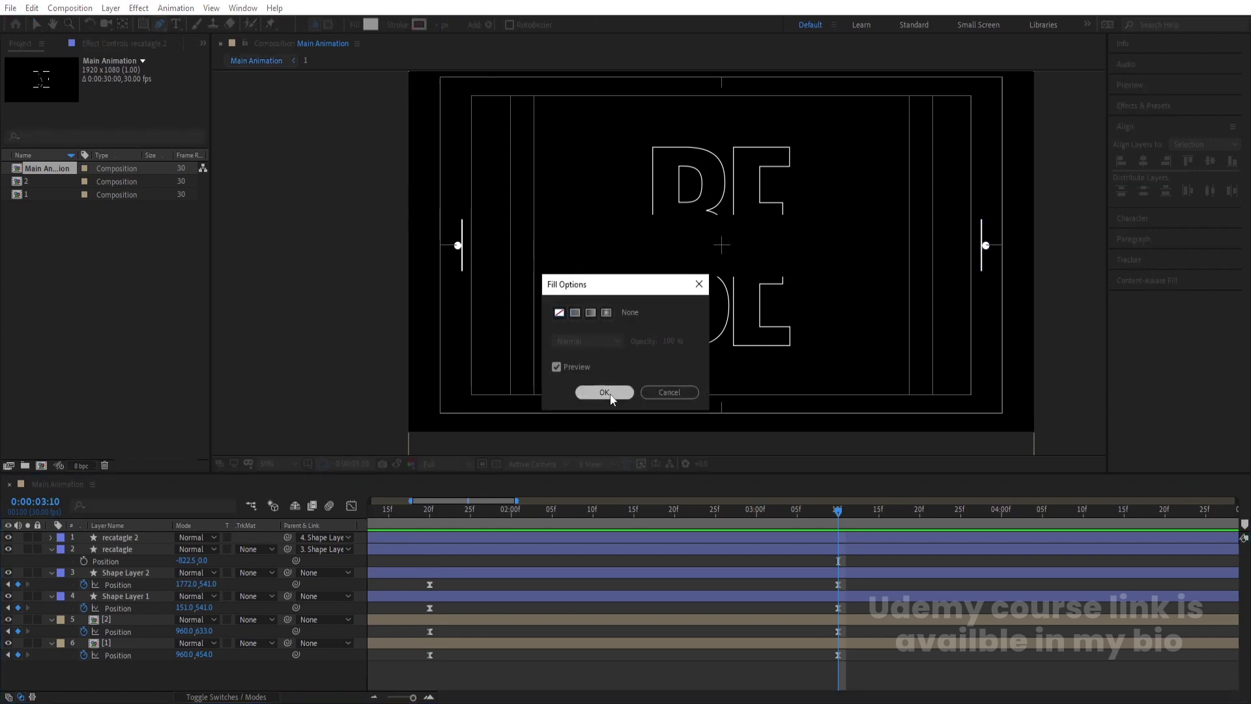
pyautogui.click(604, 391)
pyautogui.click(419, 25)
pyautogui.moveTo(326, 293); pyautogui.dragTo(276, 270)
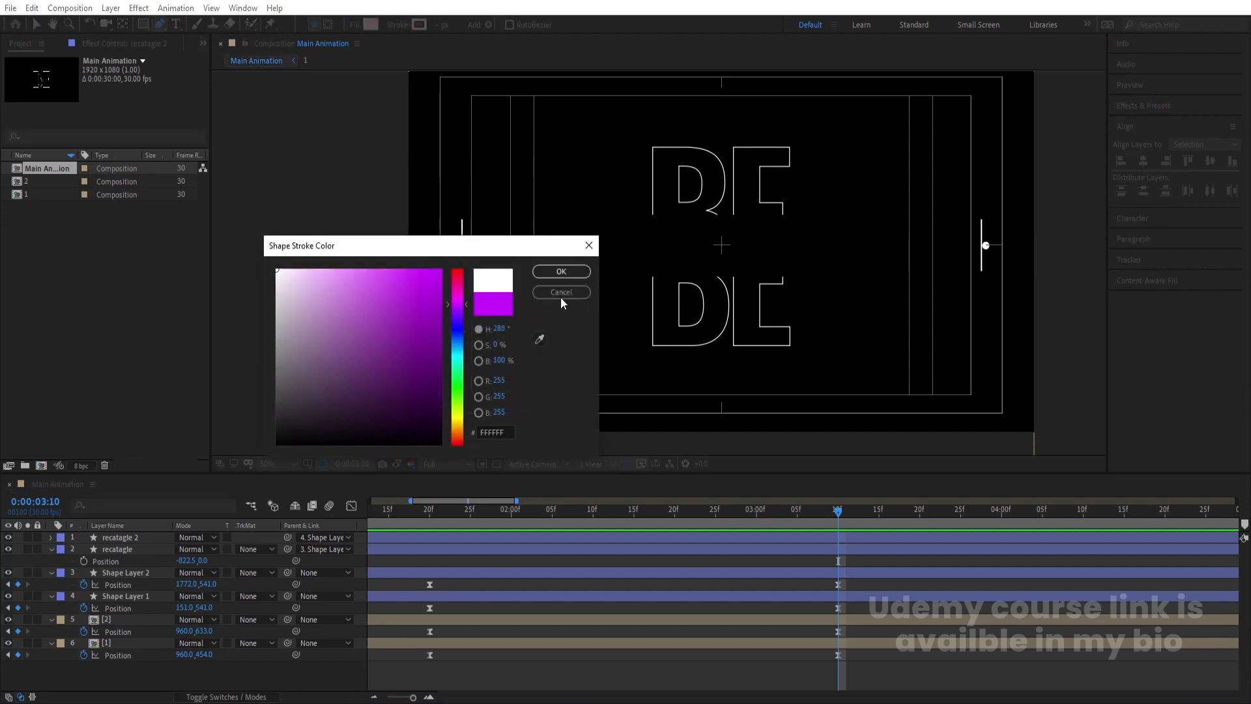
pyautogui.click(561, 271)
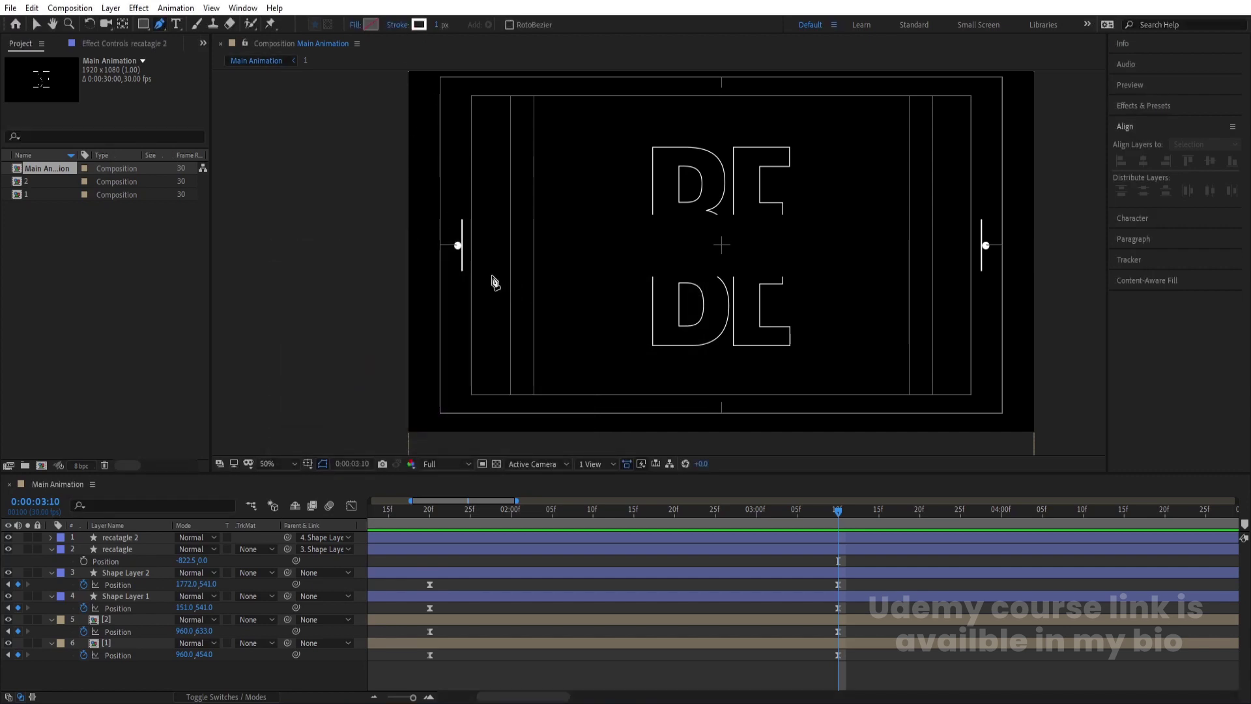
# Step: Draw a straight horizontal line joining the centers of the left and right vertical lines, and deselect it
pyautogui.click(460, 245)
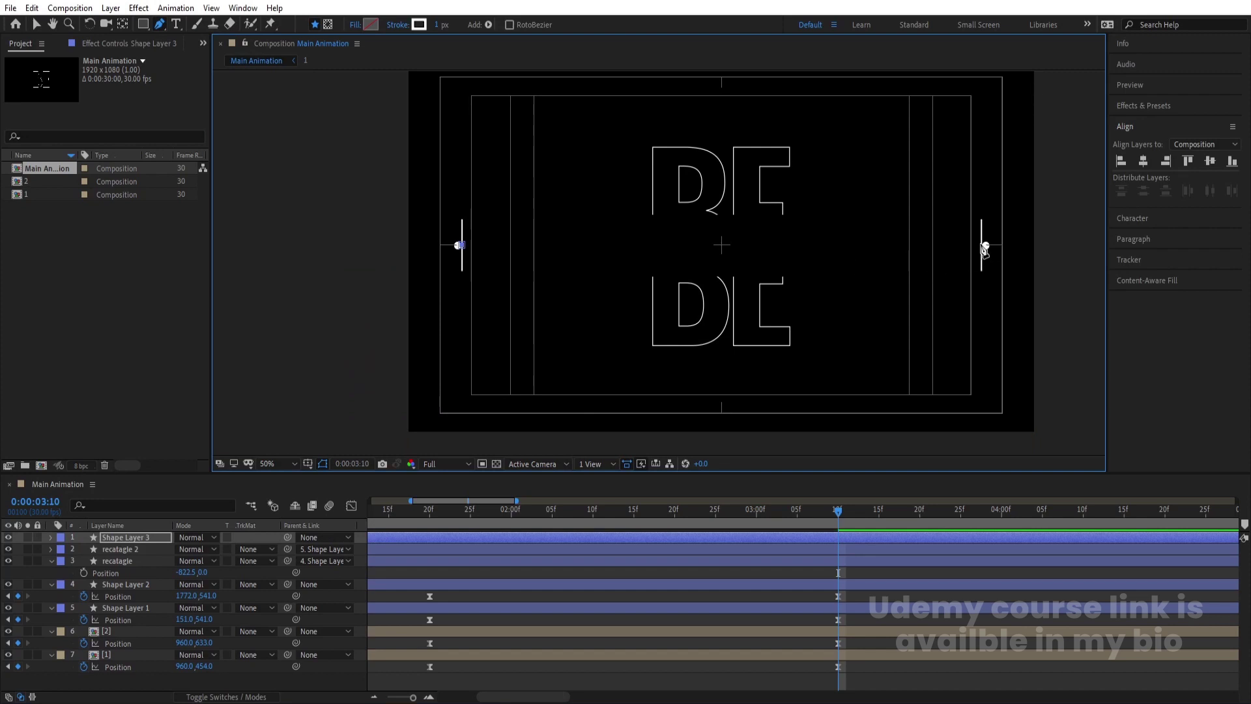
pyautogui.click(984, 246)
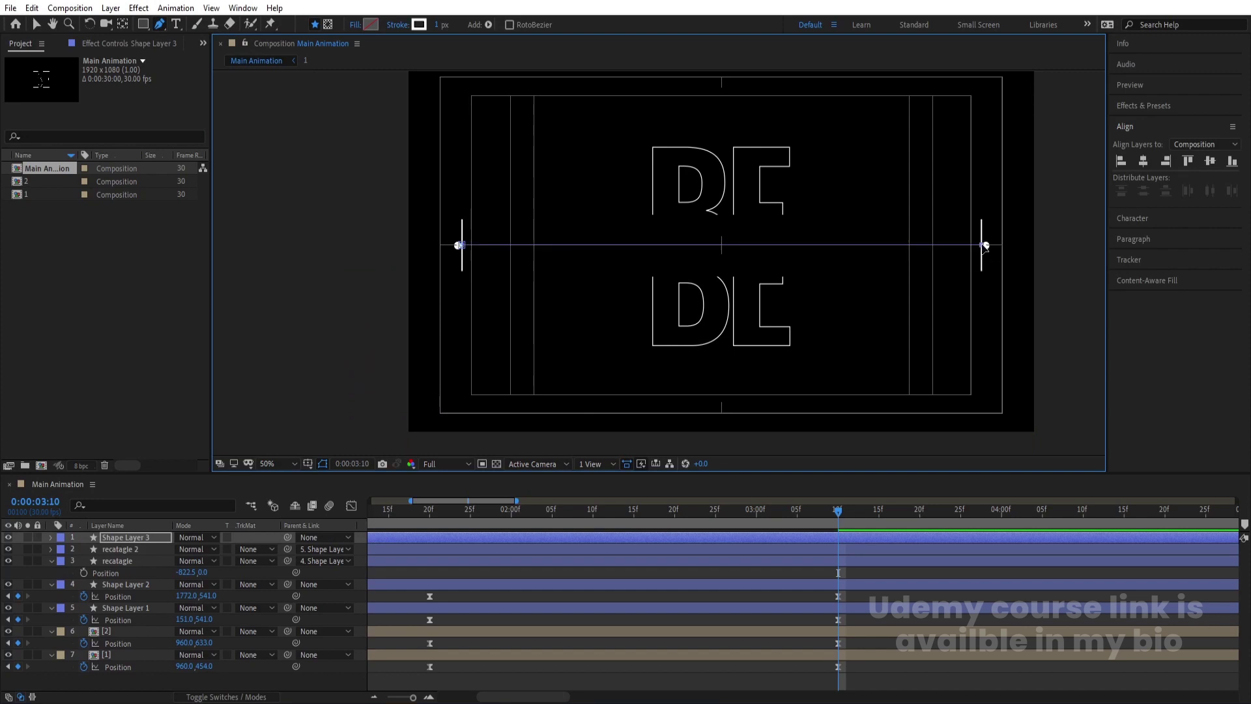
pyautogui.click(444, 573)
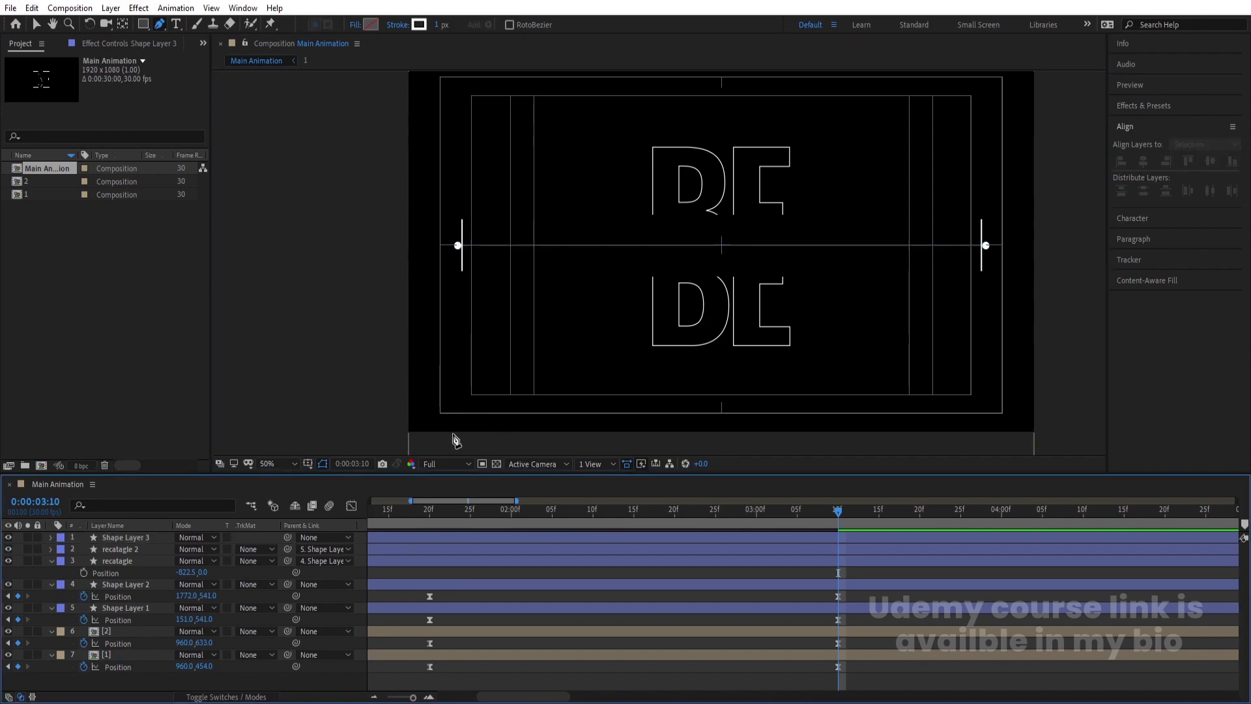
# Step: Trim the horizontal line layer to start at 0:00:01:20 and reveal its Scale property
pyautogui.click(424, 537)
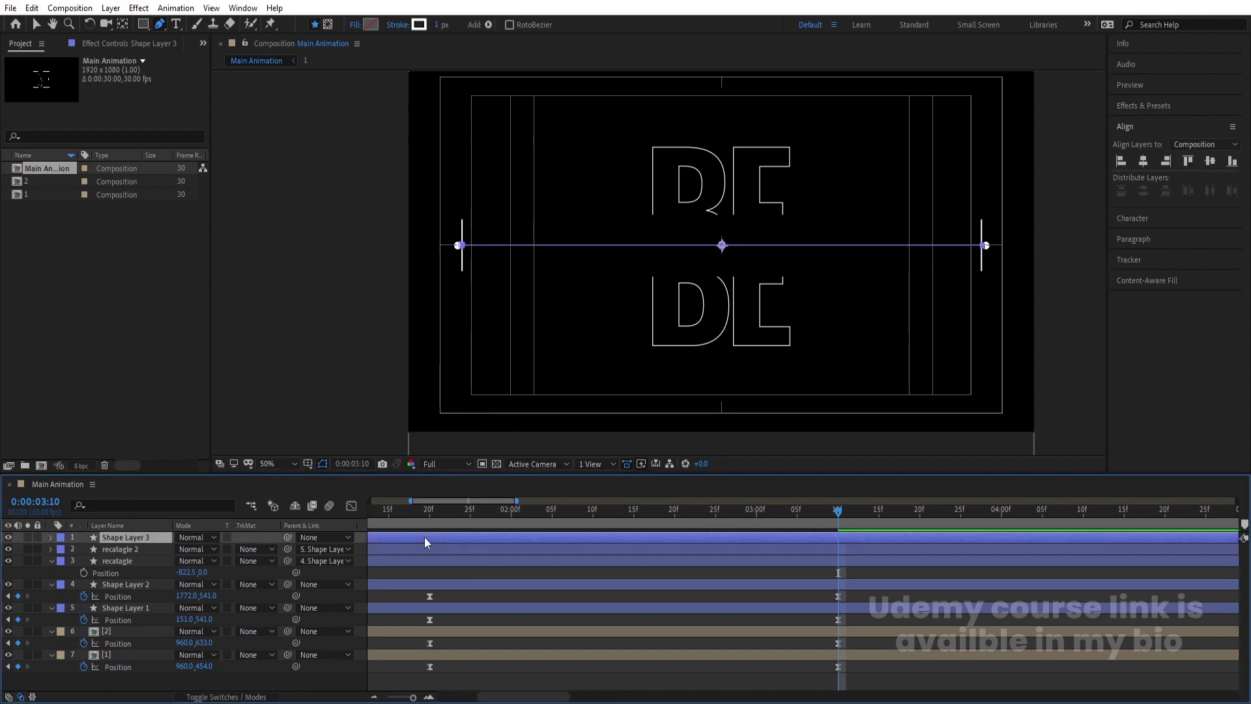
pyautogui.click(433, 522)
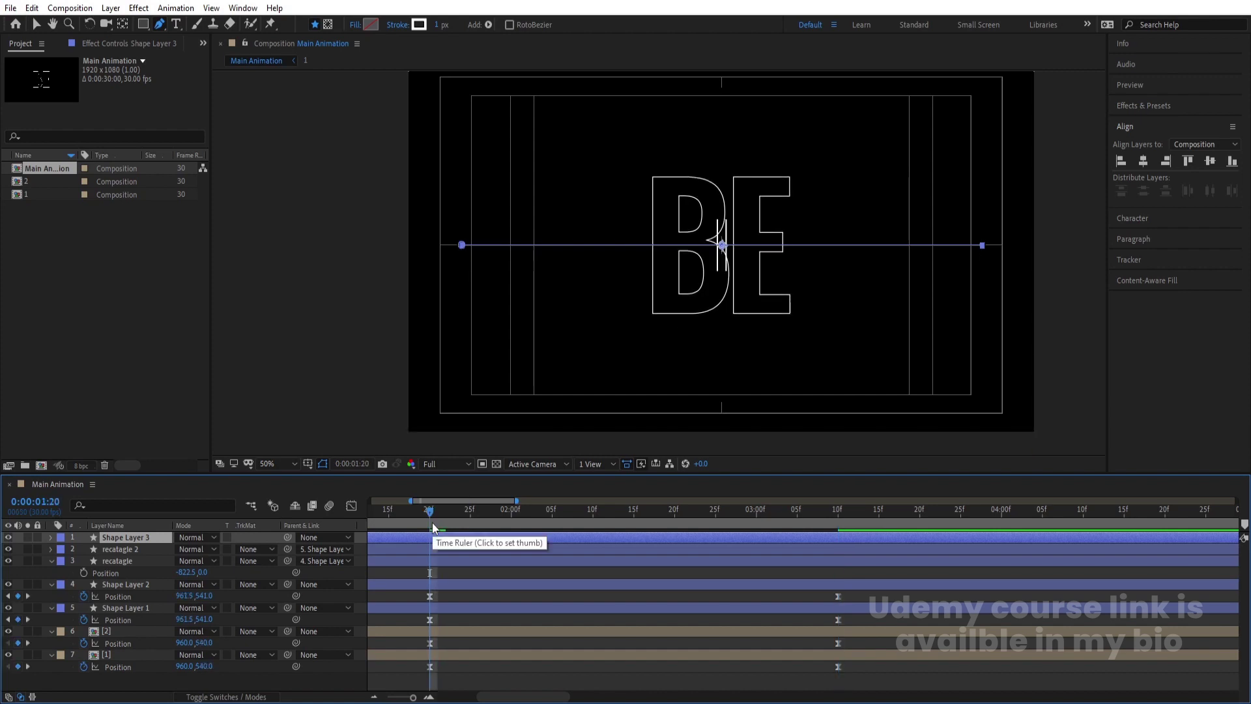
pyautogui.press('s')
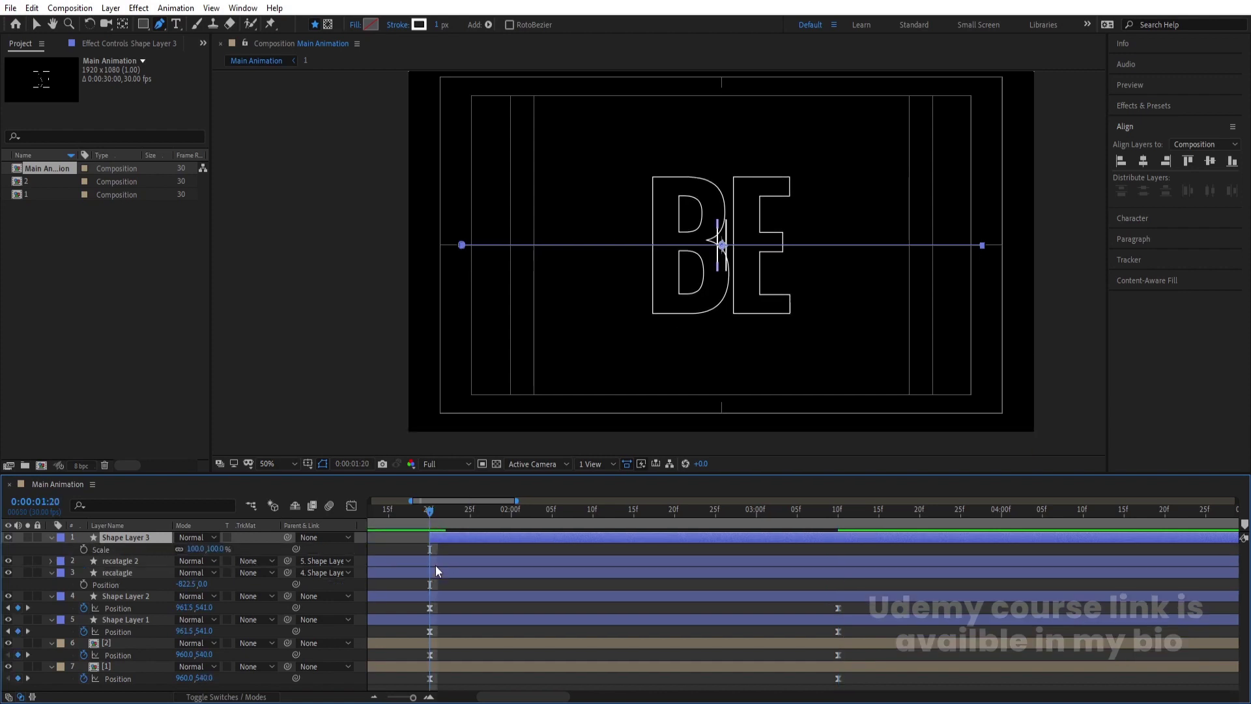
# Step: Unlink the horizontal line's Scale proportions and add 100% Scale keyframes at 0:00:01:20 and 0:00:03:10
pyautogui.click(83, 549)
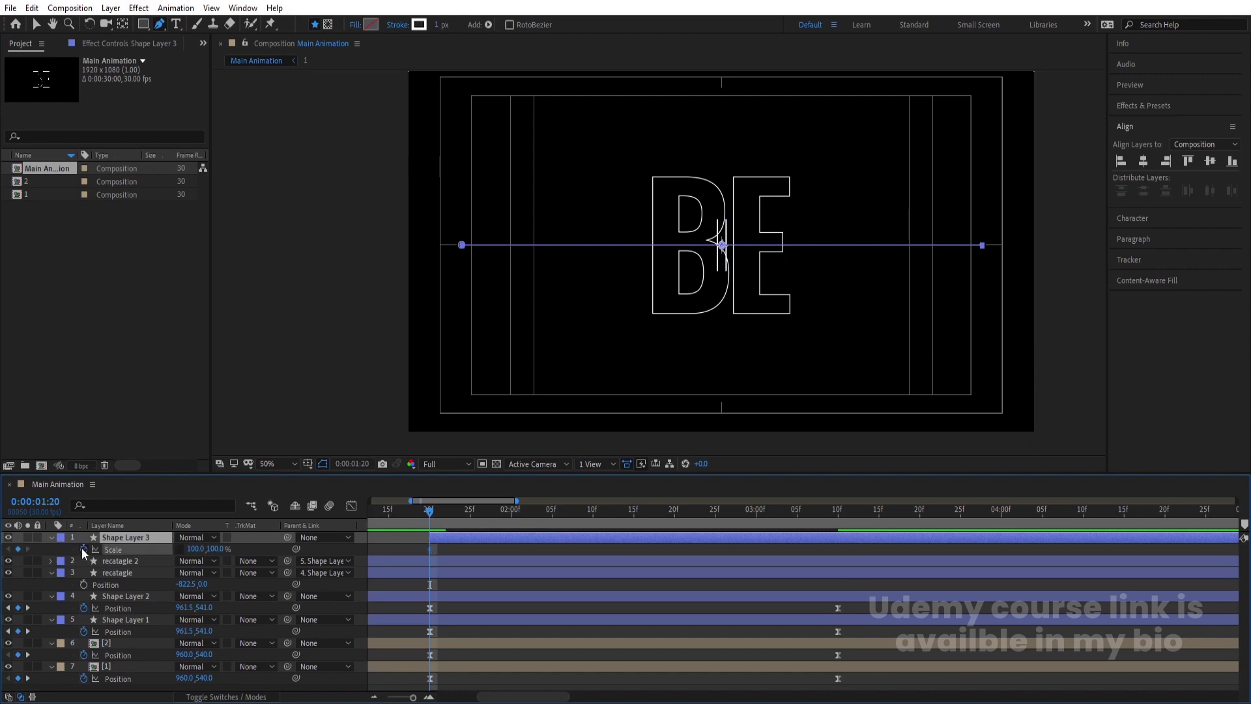
pyautogui.press('k')
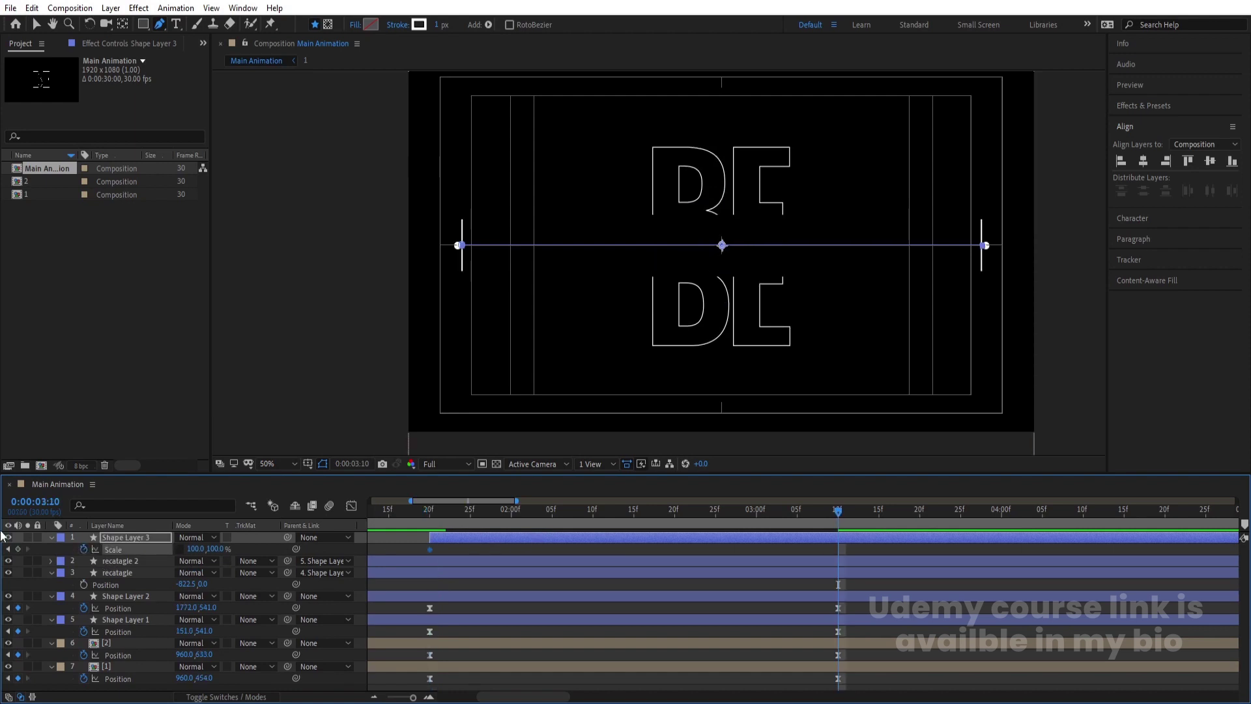
pyautogui.click(18, 550)
pyautogui.click(451, 552)
pyautogui.press('j')
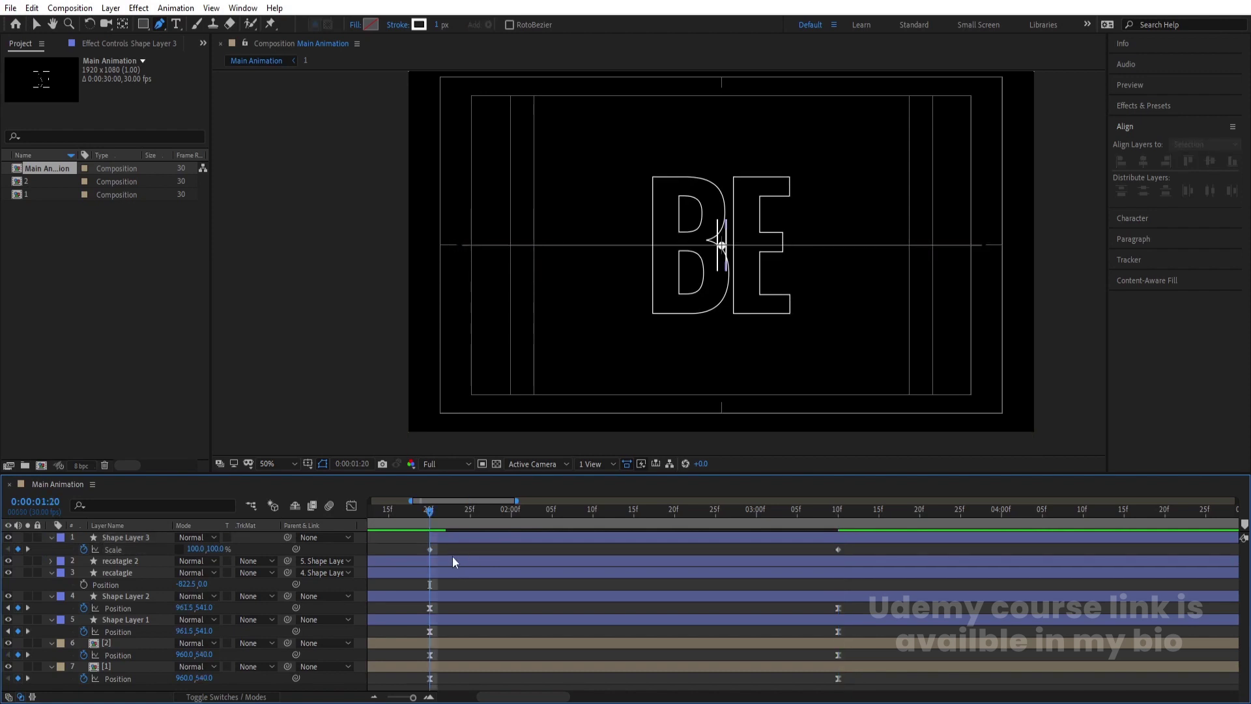
# Step: Set the line's horizontal Scale to 0% at 0:00:01:20, keeping the vertical at 100%, and preview the growth
pyautogui.click(135, 536)
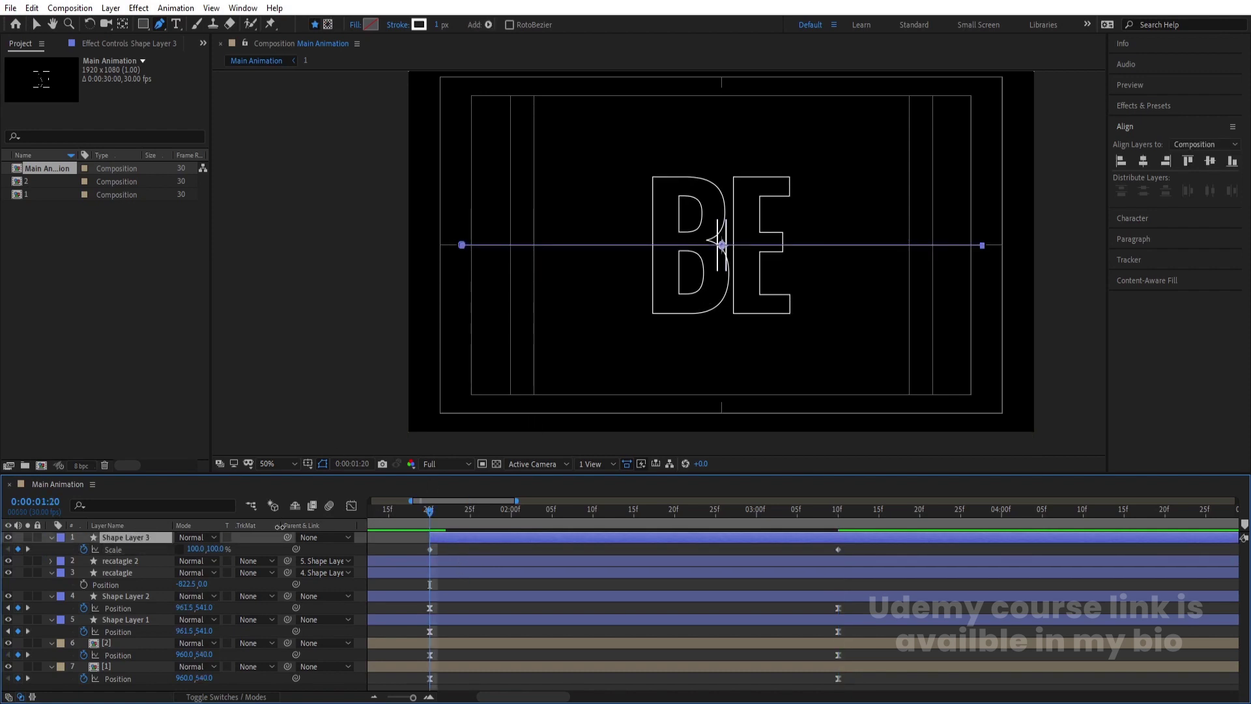
pyautogui.click(196, 549)
pyautogui.write('0')
pyautogui.press('Return')
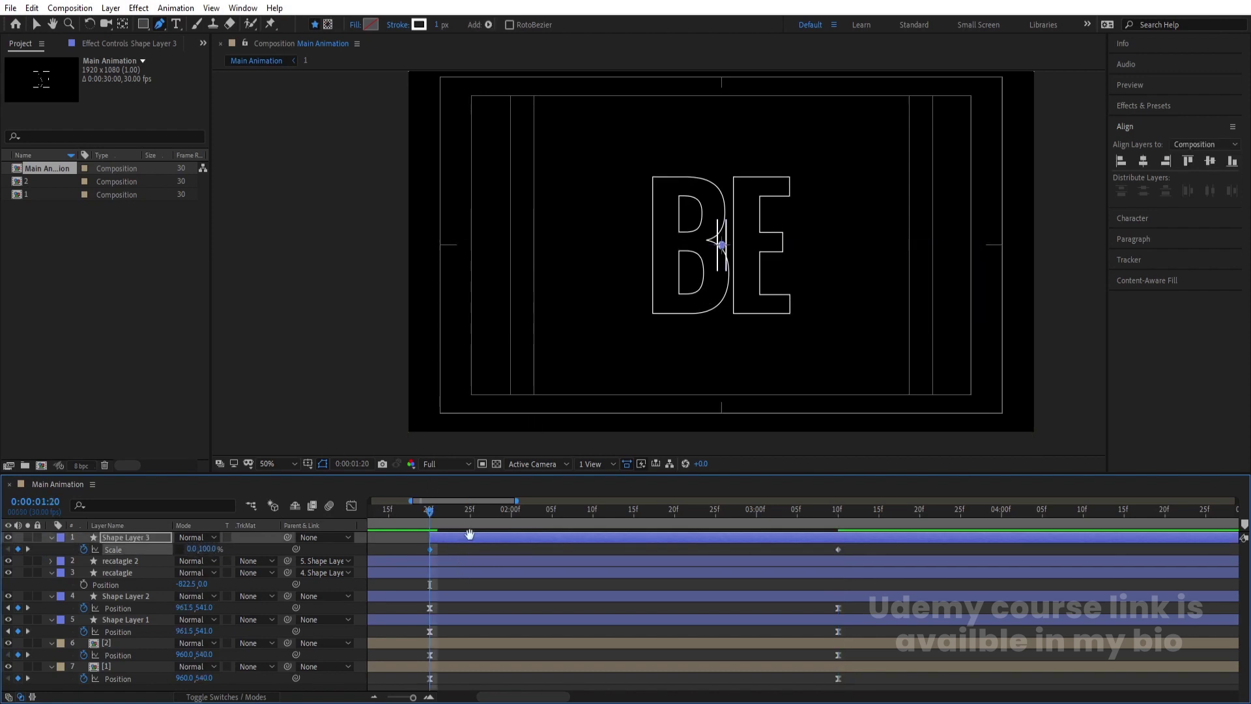
pyautogui.press('space')
pyautogui.press('space')
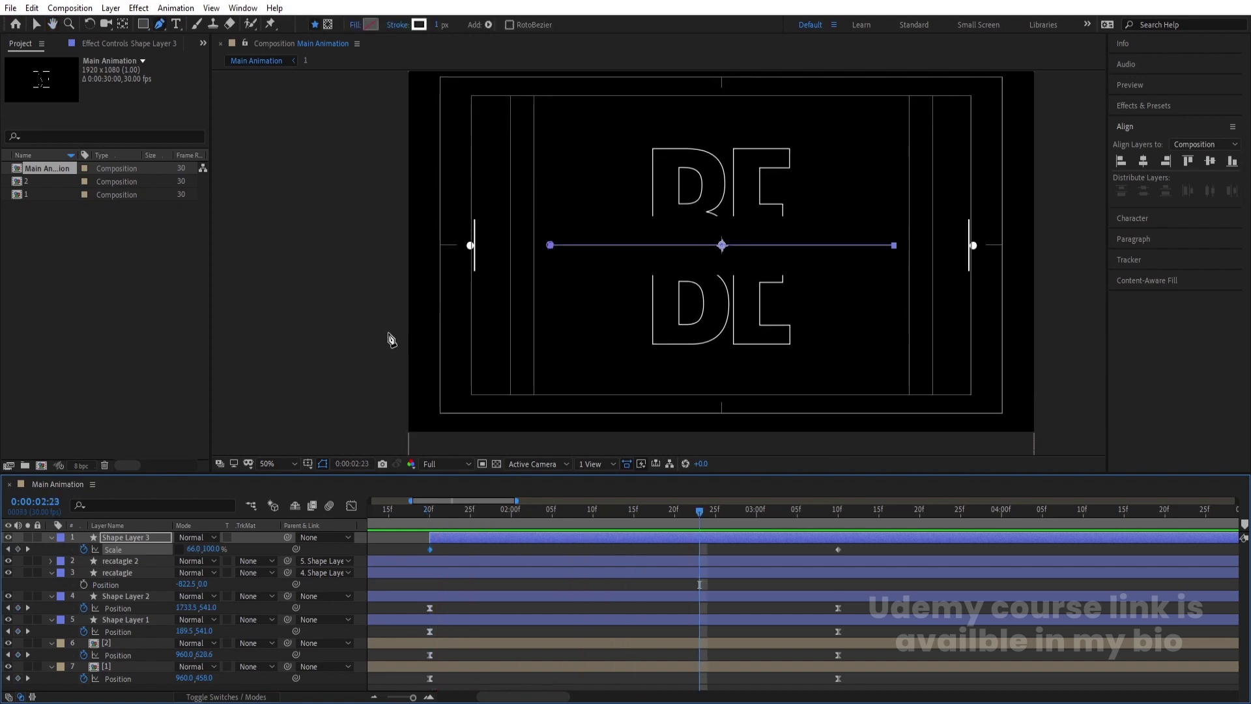
# Step: Apply Easy Ease to both Scale keyframes of the horizontal line and show them selected in the speed graph
pyautogui.moveTo(414, 551); pyautogui.dragTo(878, 554)
pyautogui.press('F9')
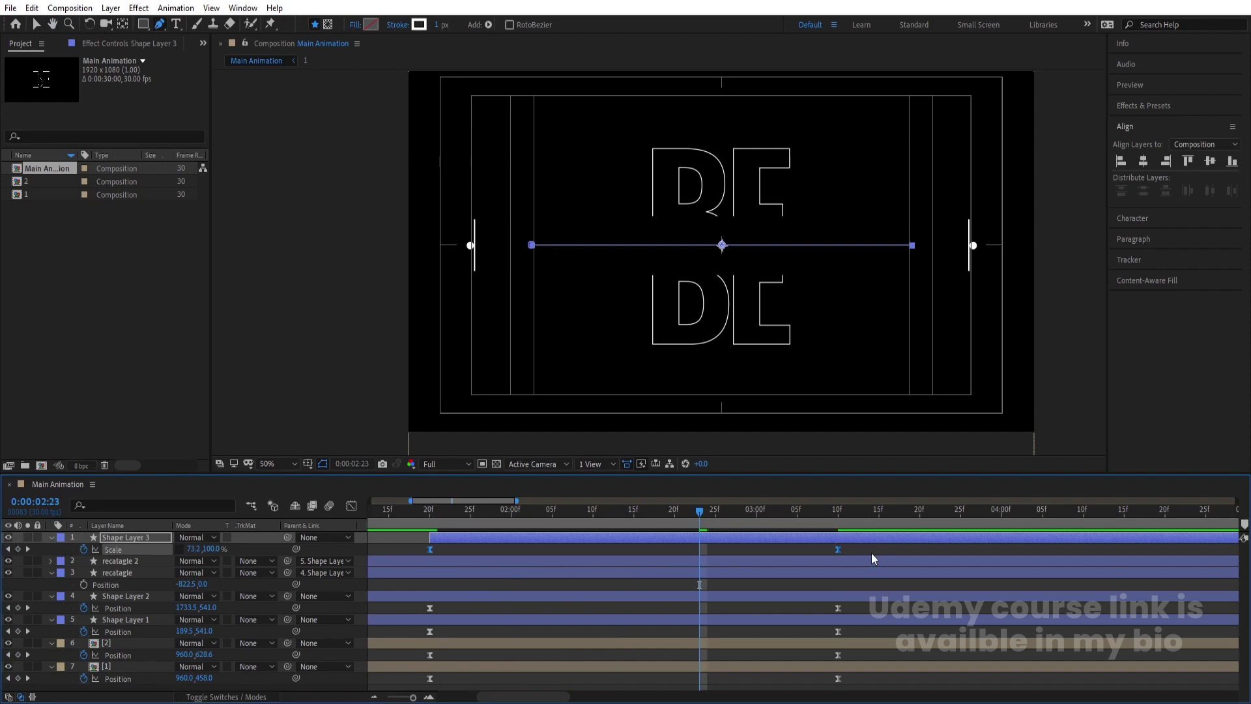
pyautogui.click(352, 506)
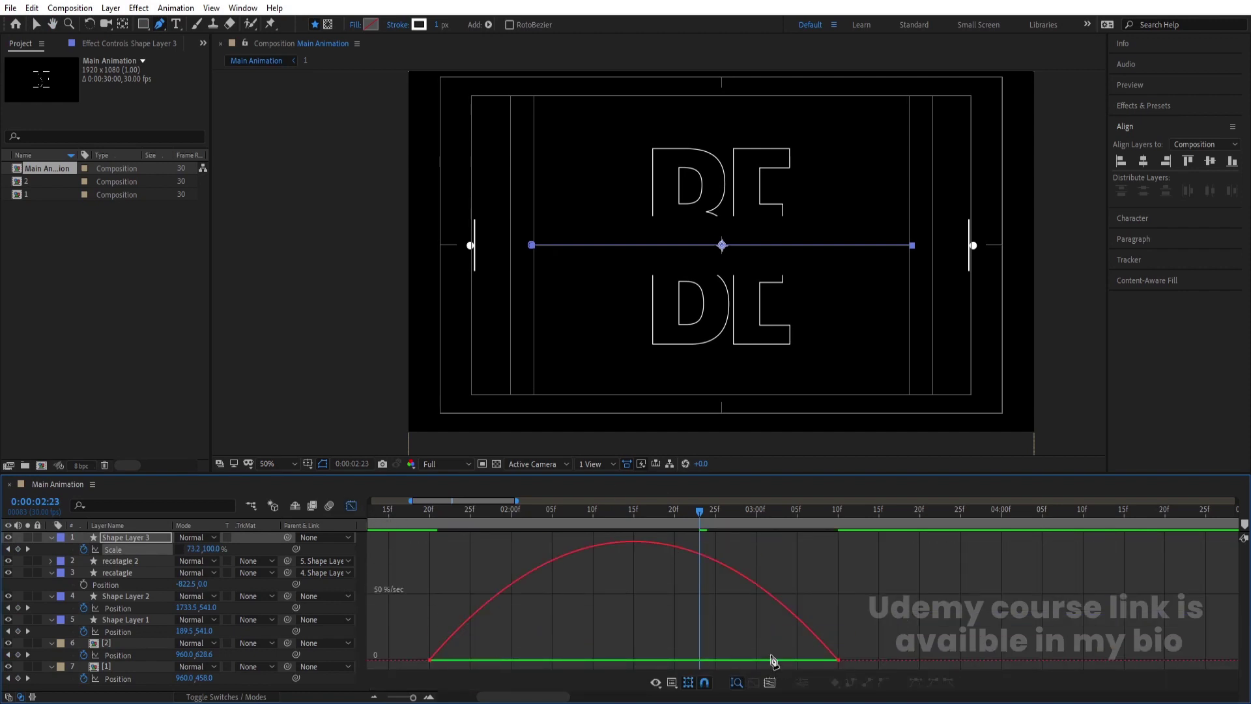
pyautogui.moveTo(762, 605); pyautogui.dragTo(875, 678)
pyautogui.click(36, 25)
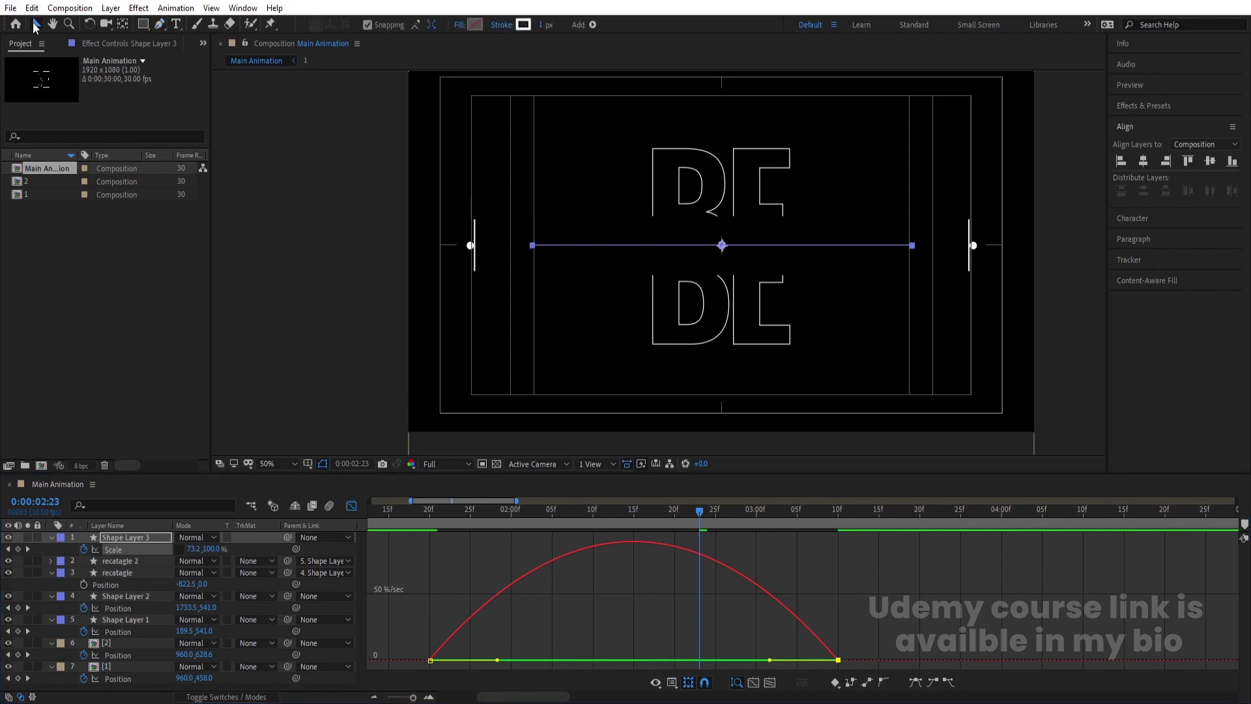
pyautogui.click(898, 632)
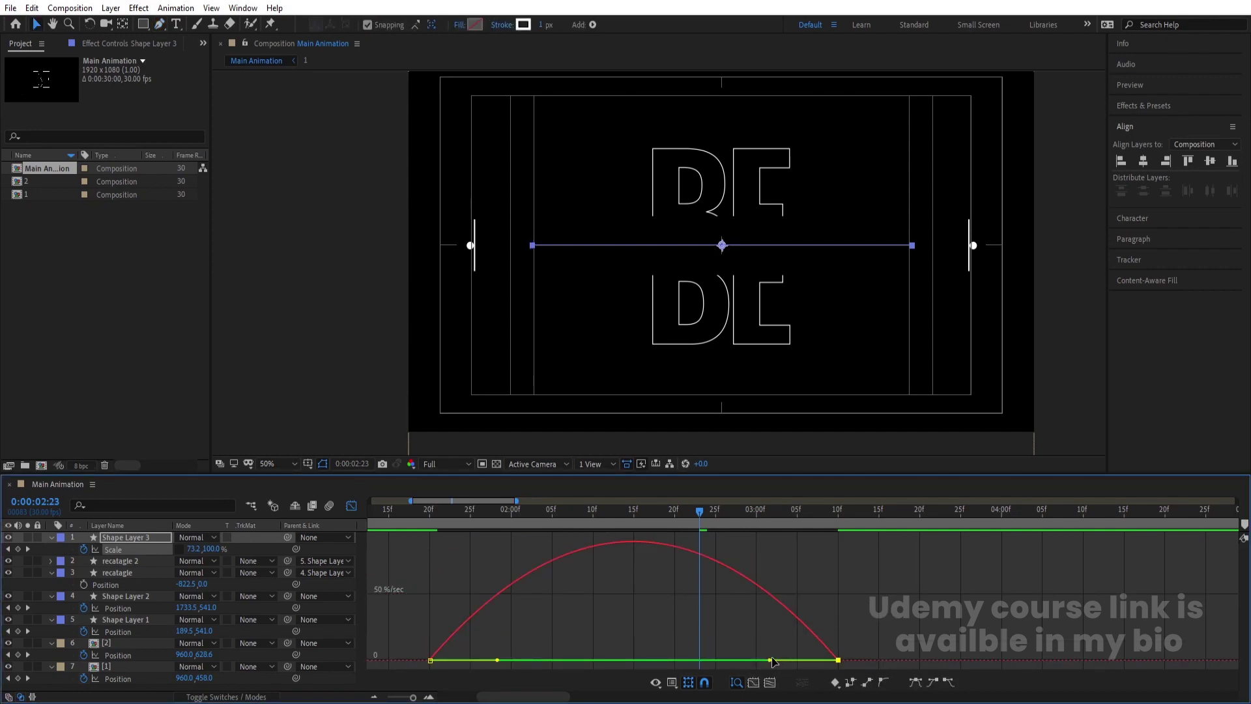
# Step: Reshape the line's Scale speed curve to peak sharply just after 0:00:01:20 with a long ease-out, preview it, and close the graph
pyautogui.moveTo(770, 661); pyautogui.dragTo(603, 654)
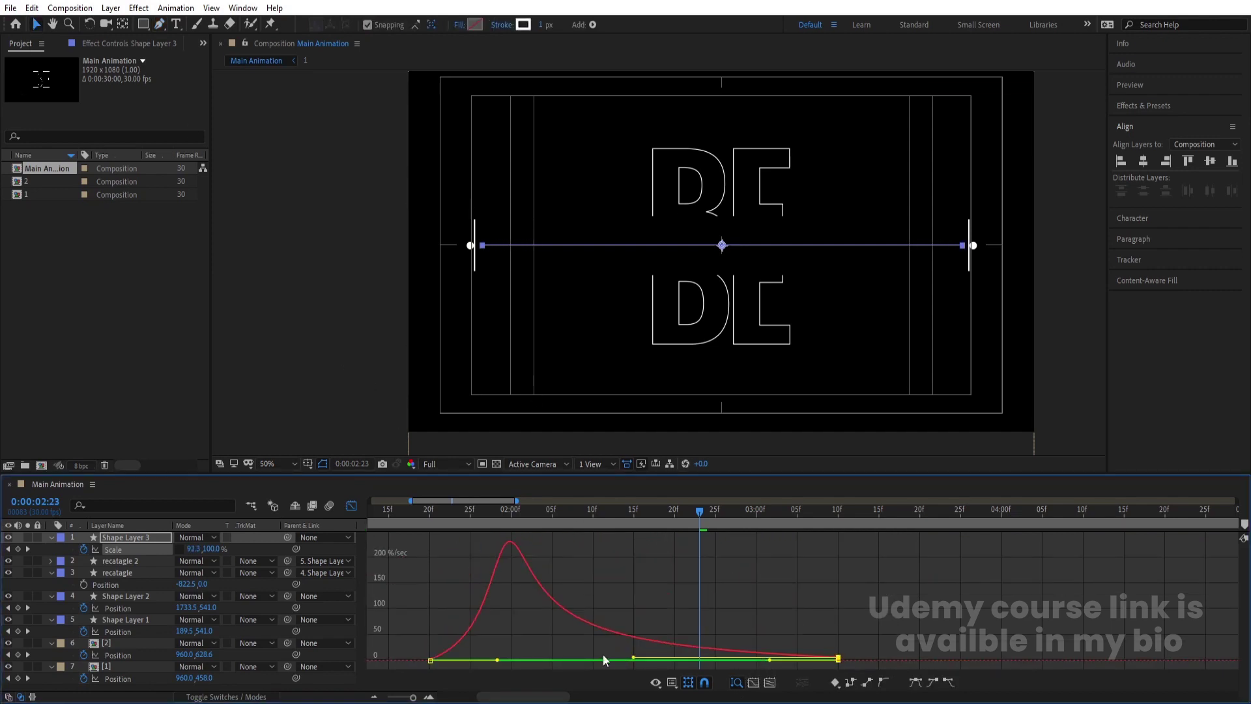
pyautogui.moveTo(404, 630); pyautogui.dragTo(447, 661)
pyautogui.click(420, 514)
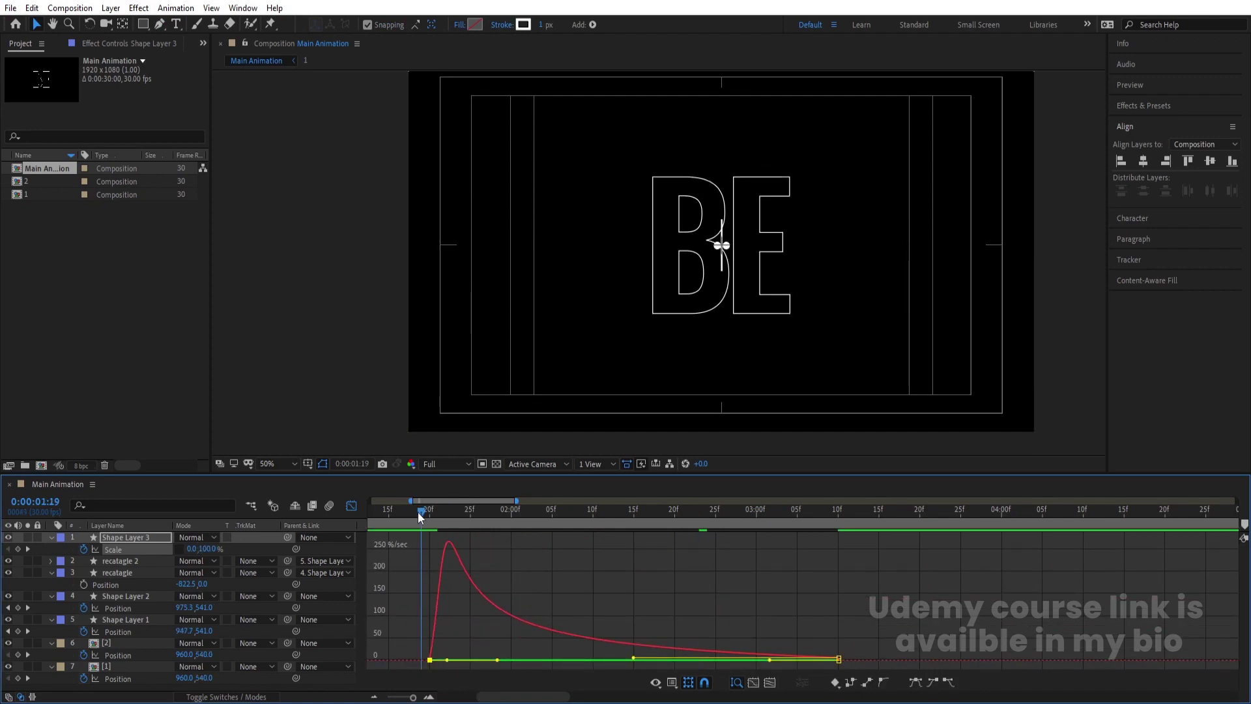
pyautogui.press('space')
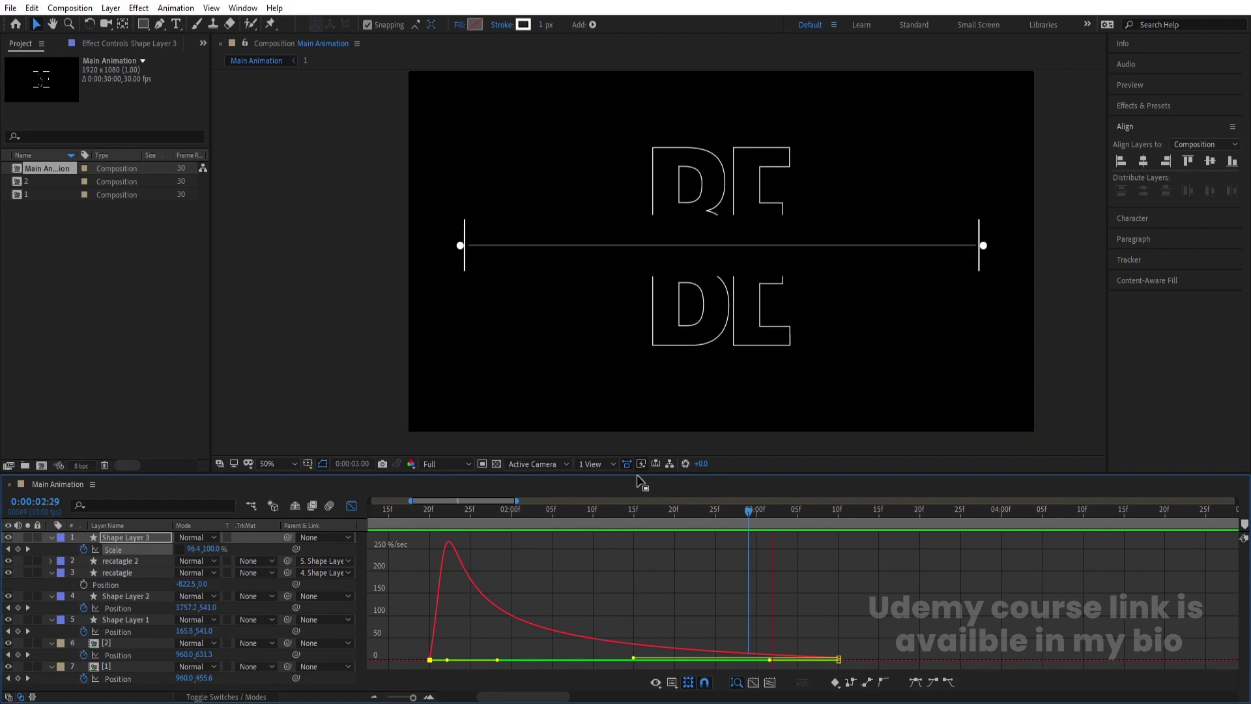
pyautogui.click(348, 509)
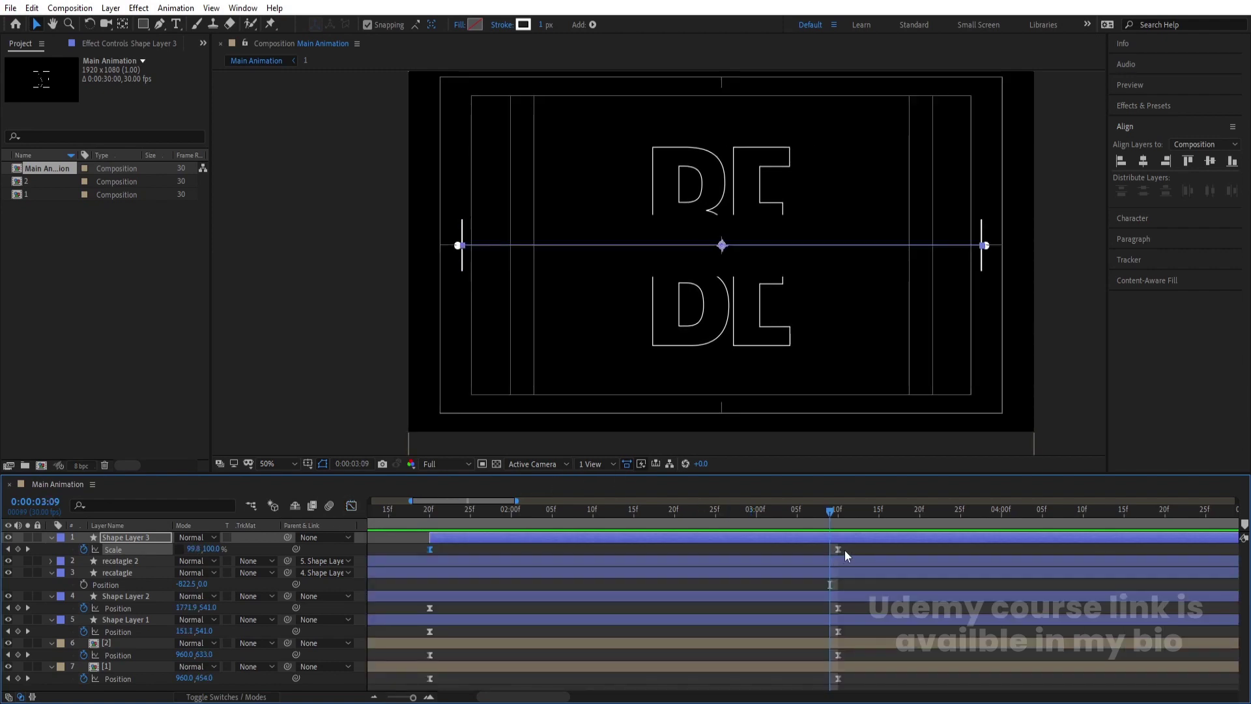
# Step: Set the horizontal line's horizontal Scale to 91% at the 0:00:03:10 keyframe and preview the growth
pyautogui.press('pagedown')
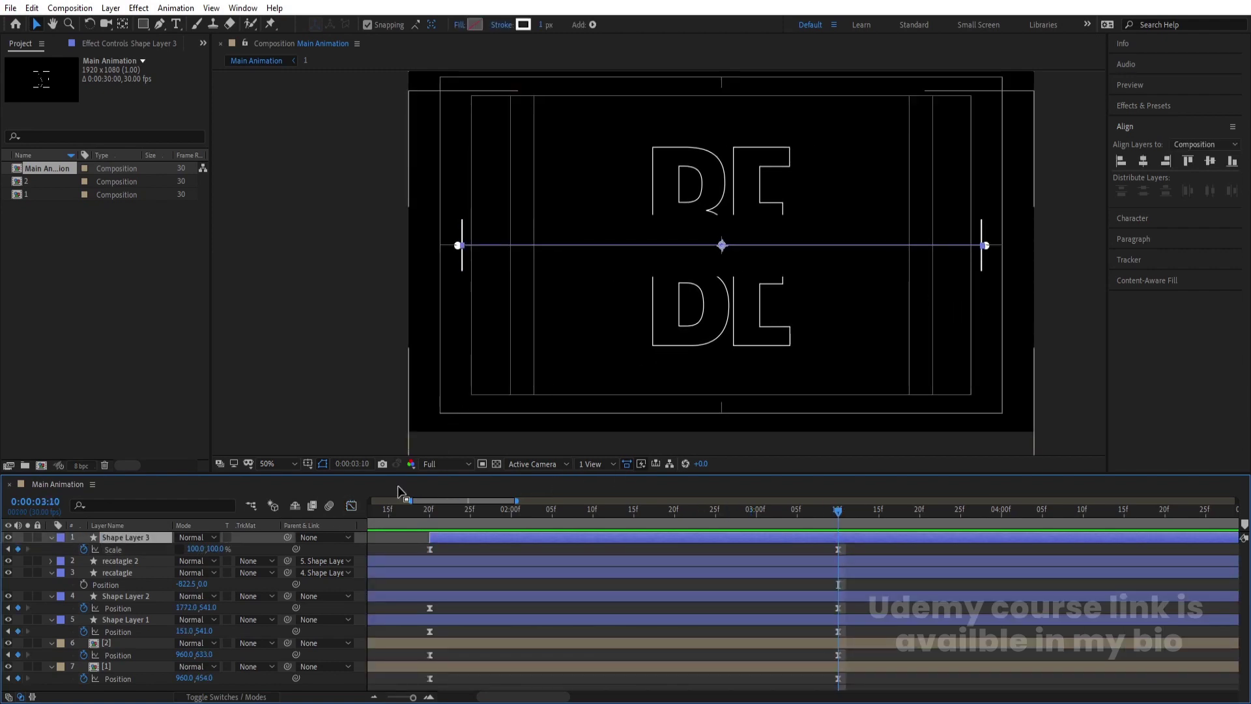
pyautogui.click(194, 550)
pyautogui.write('91')
pyautogui.press('Return')
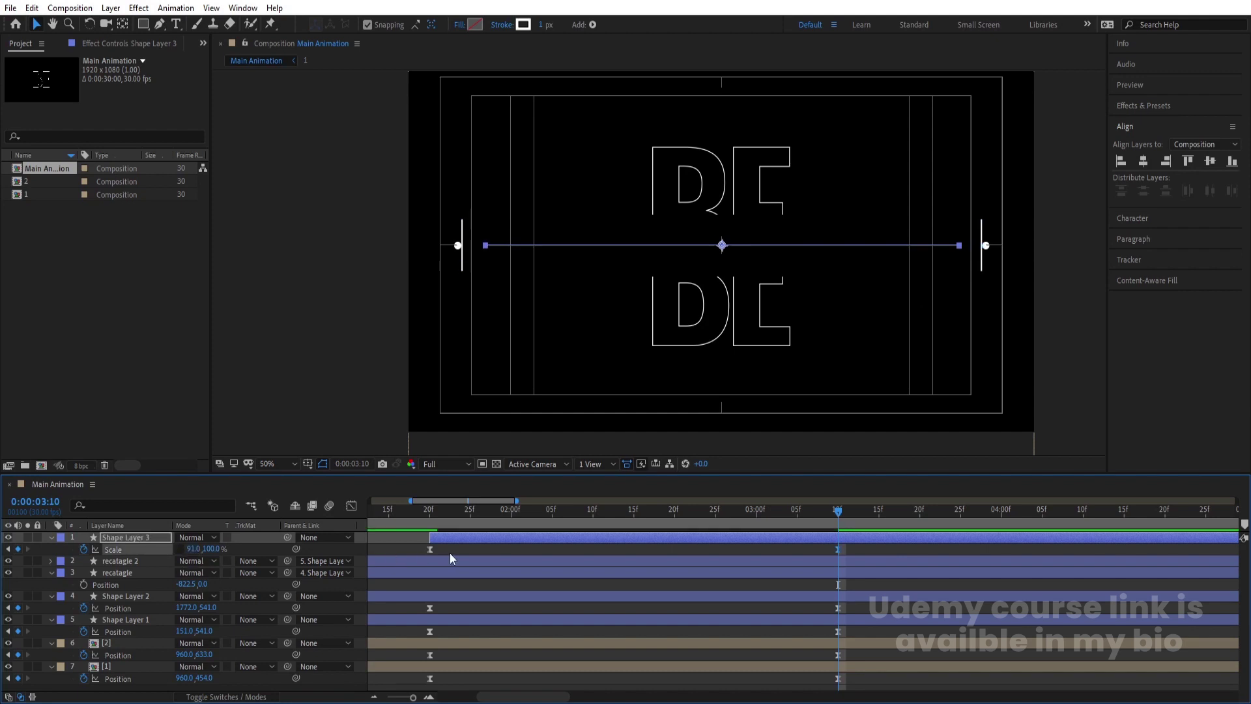
pyautogui.click(450, 553)
pyautogui.click(421, 508)
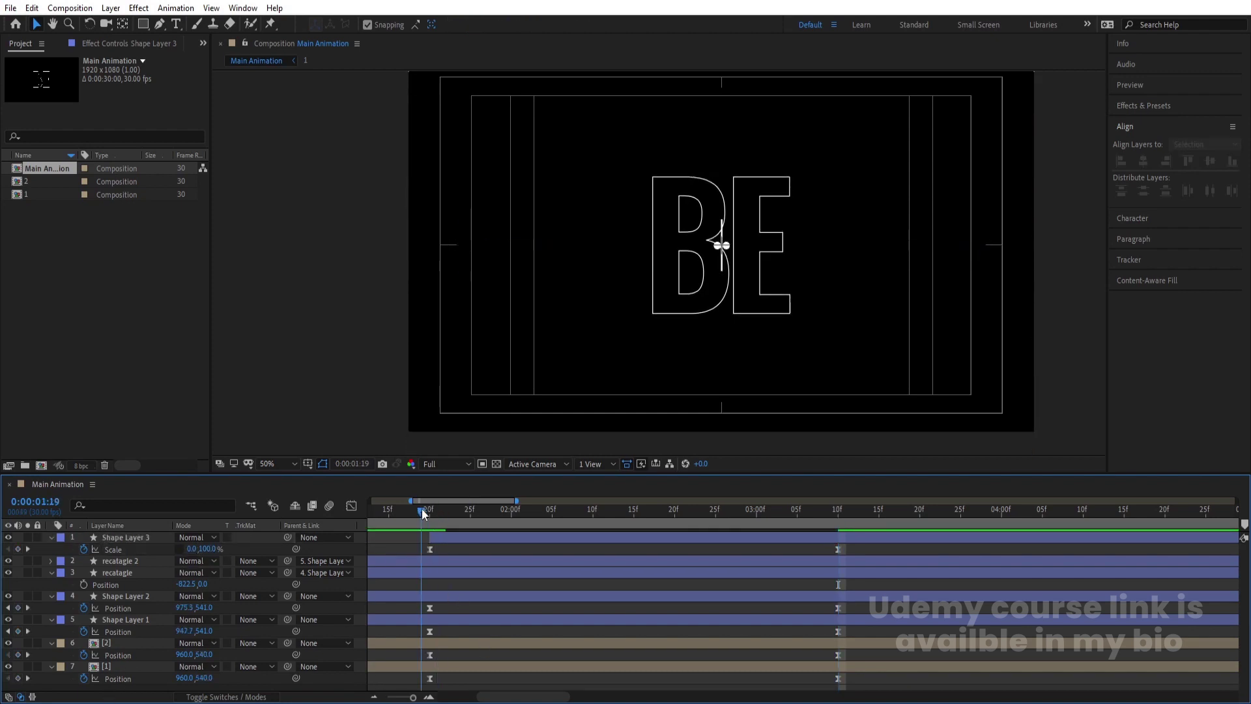
pyautogui.press('space')
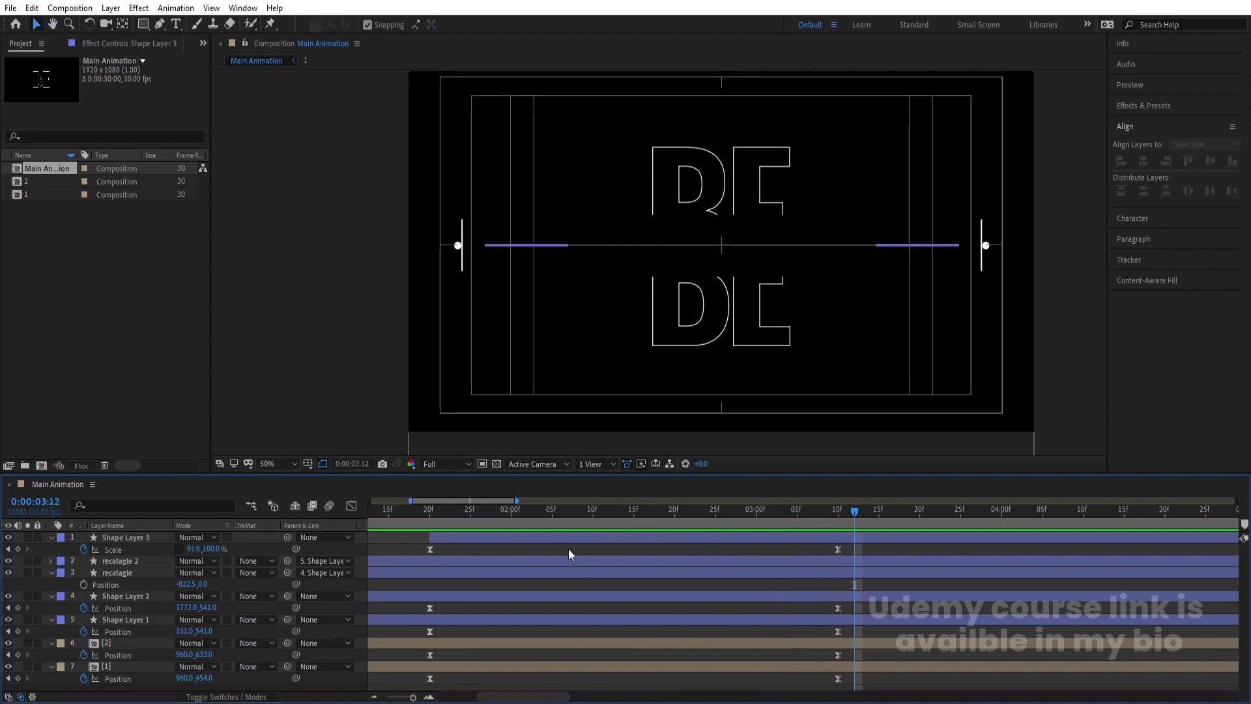
# Step: Set the horizontal line's stroke width to 2 px and play the whole animation from the start
pyautogui.click(440, 540)
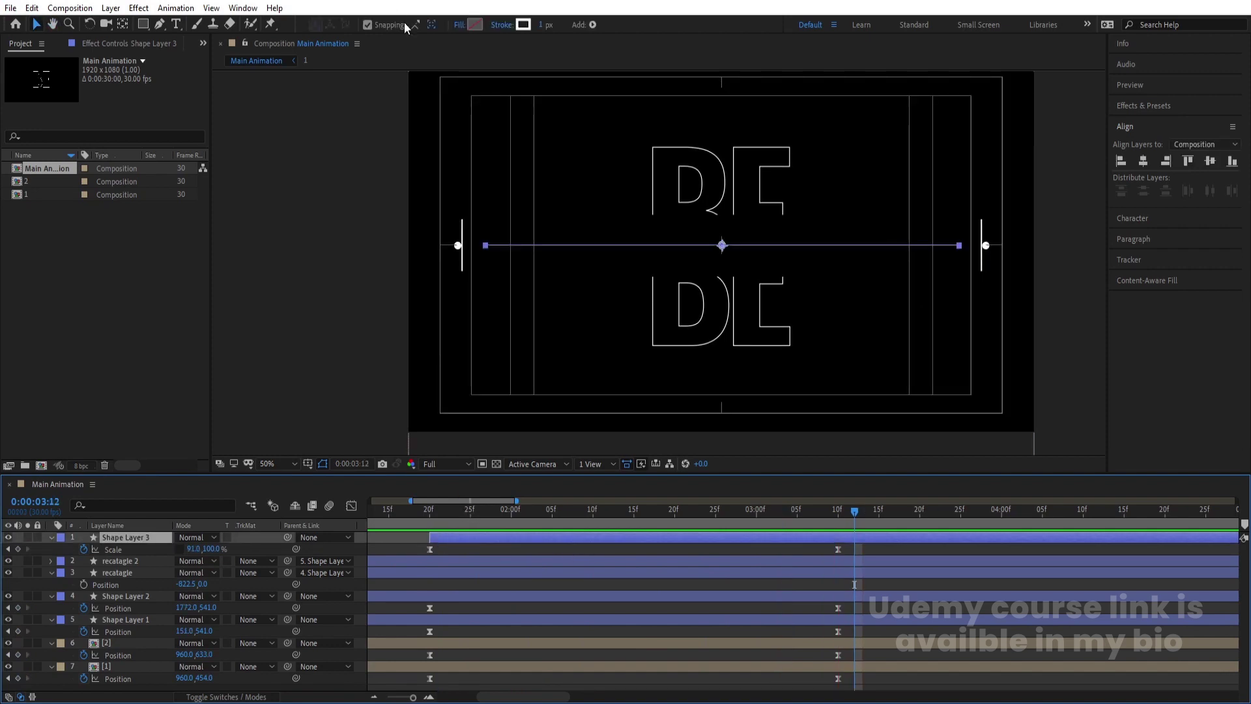
pyautogui.click(566, 60)
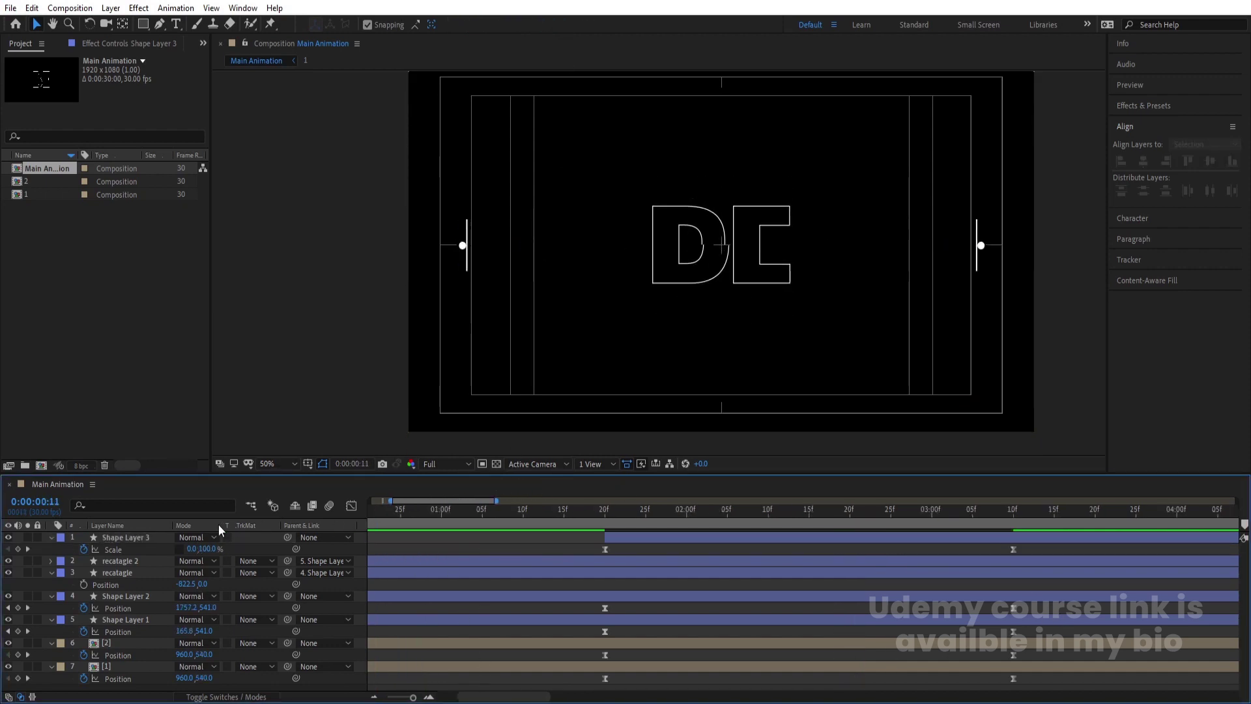
pyautogui.press('Home')
pyautogui.press('space')
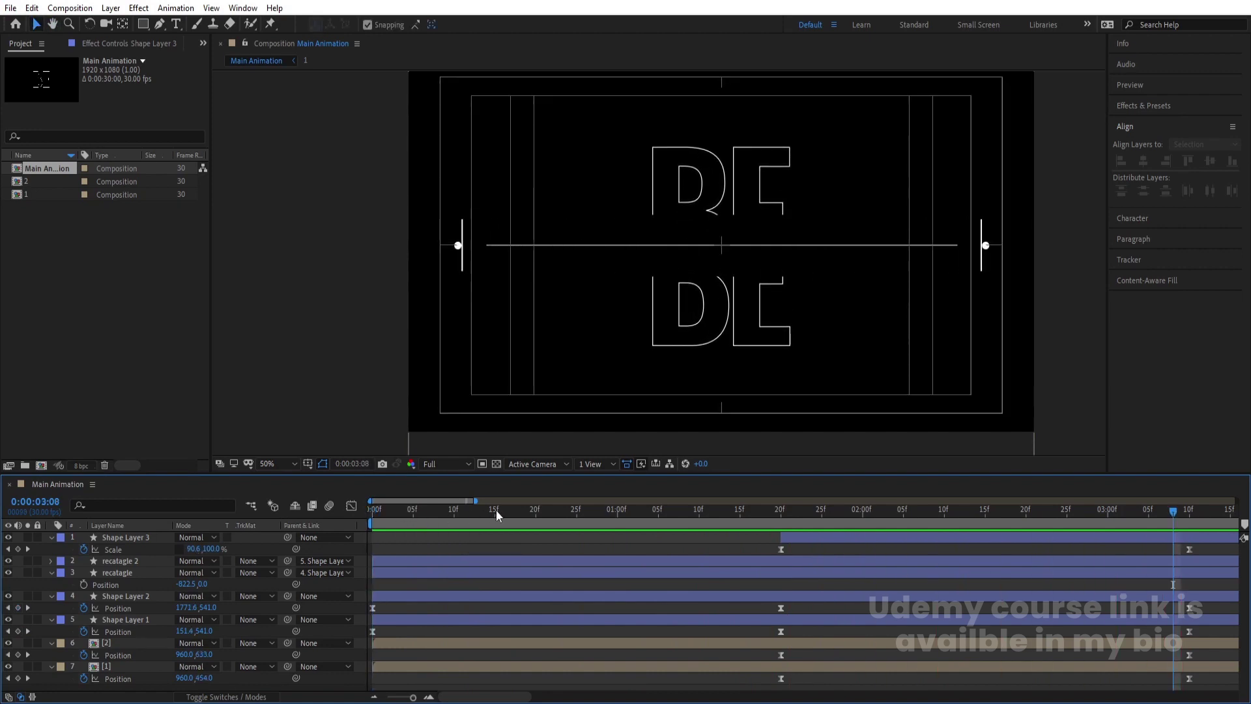
pyautogui.press('space')
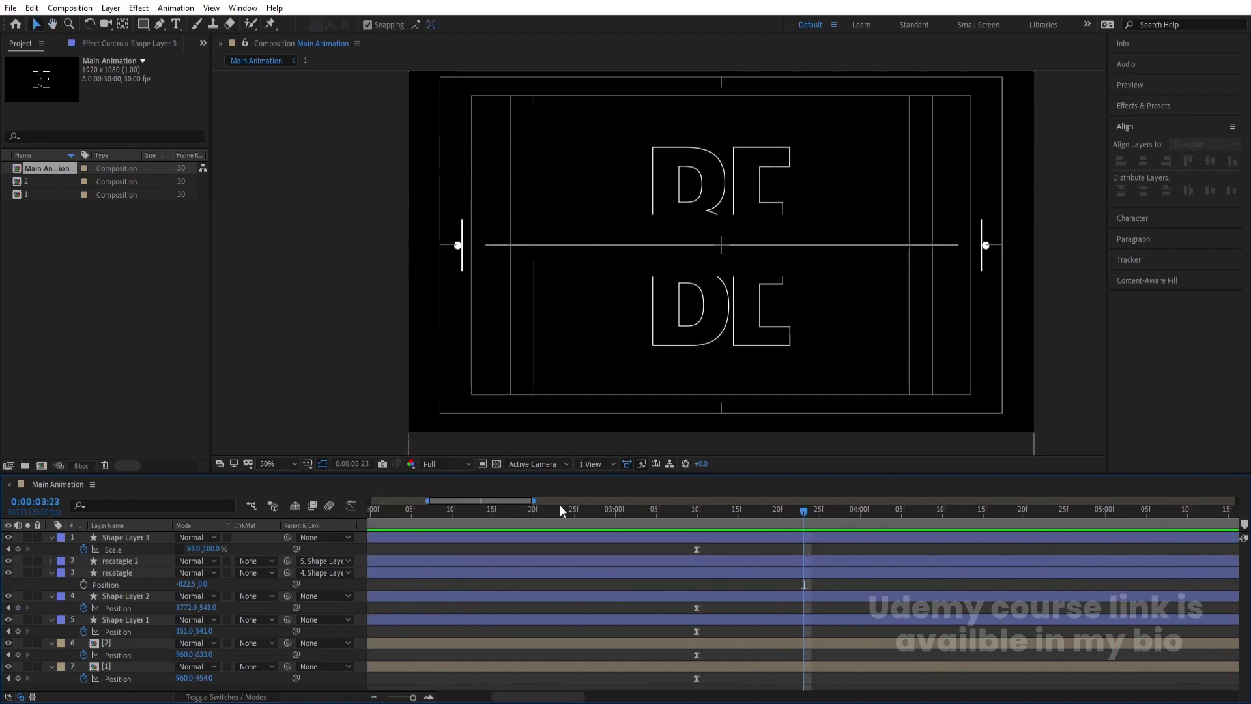
pyautogui.press(';')
pyautogui.press(';')
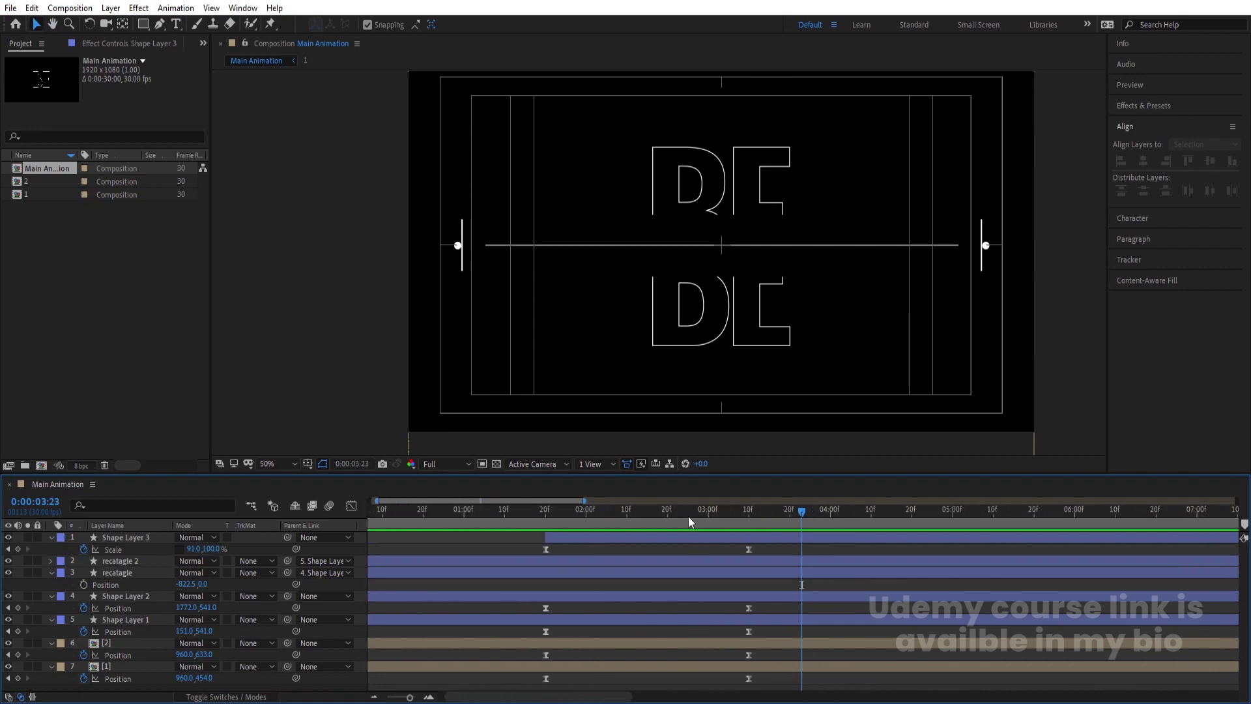
pyautogui.moveTo(645, 514); pyautogui.dragTo(510, 517)
pyautogui.press('space')
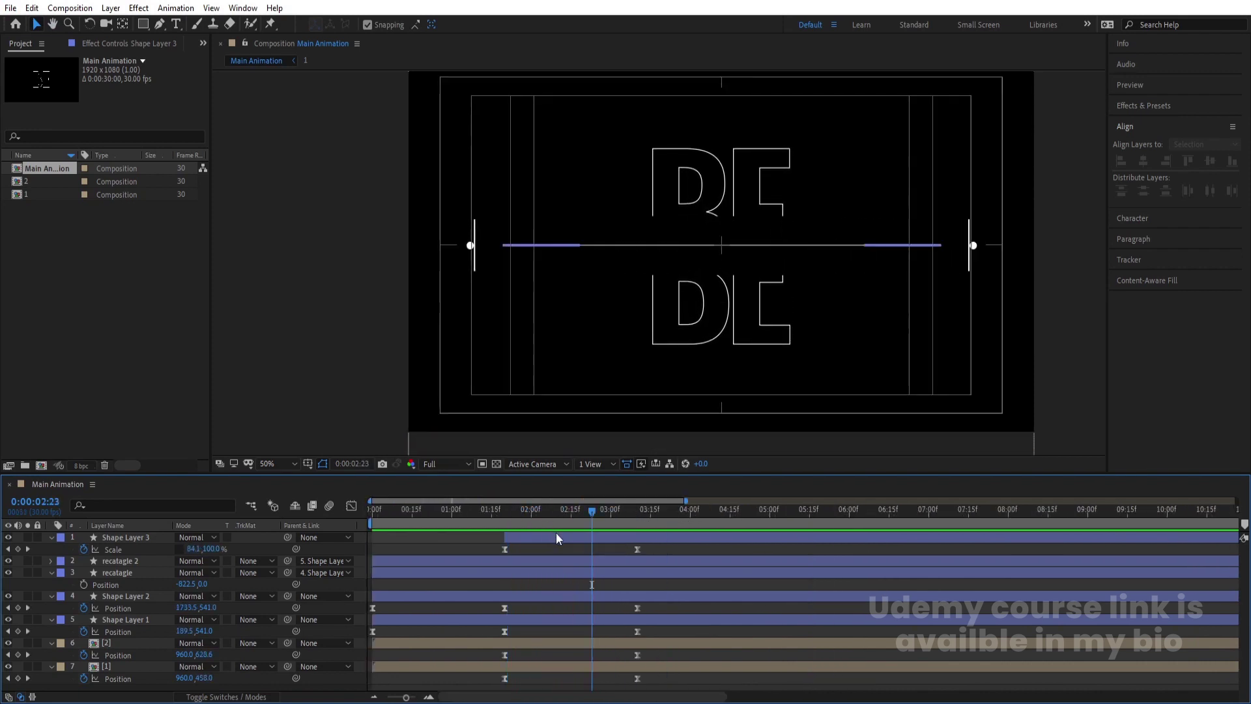
pyautogui.press('space')
pyautogui.press('space')
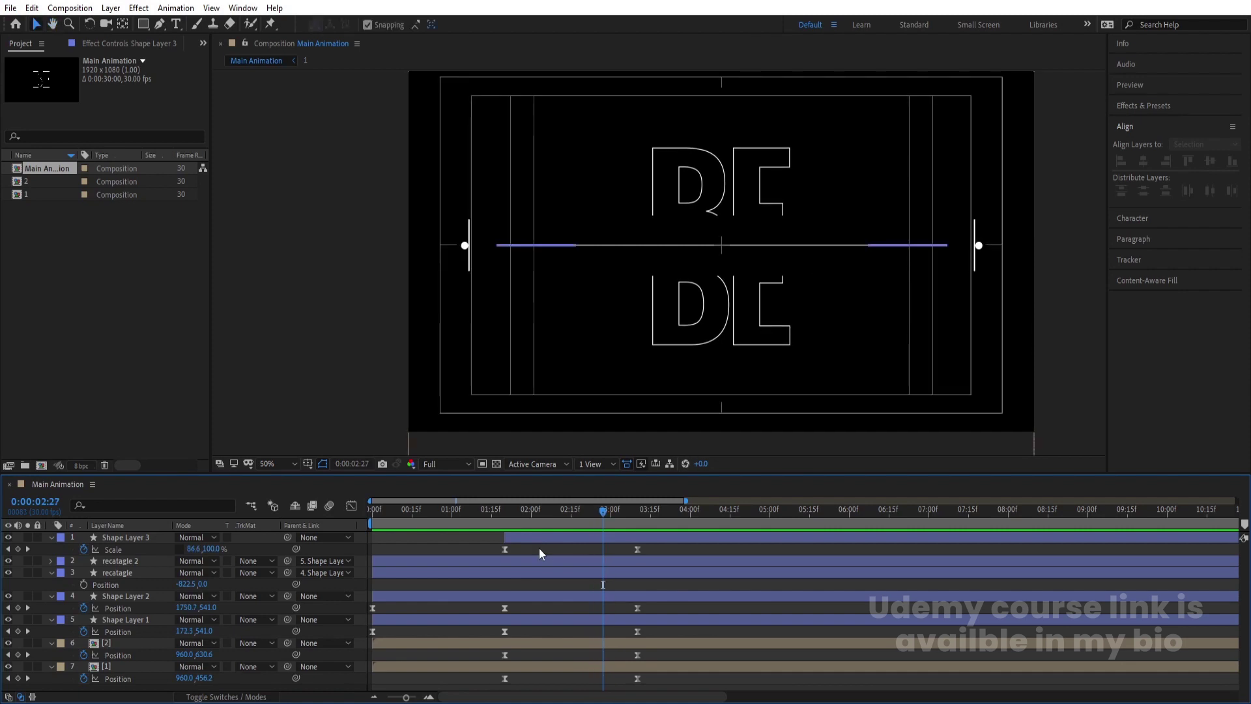
# Step: Duplicate the horizontal line layer and set the copy's vertical Scale to 7491% at 0:00:03:10, forming a white block
pyautogui.click(529, 539)
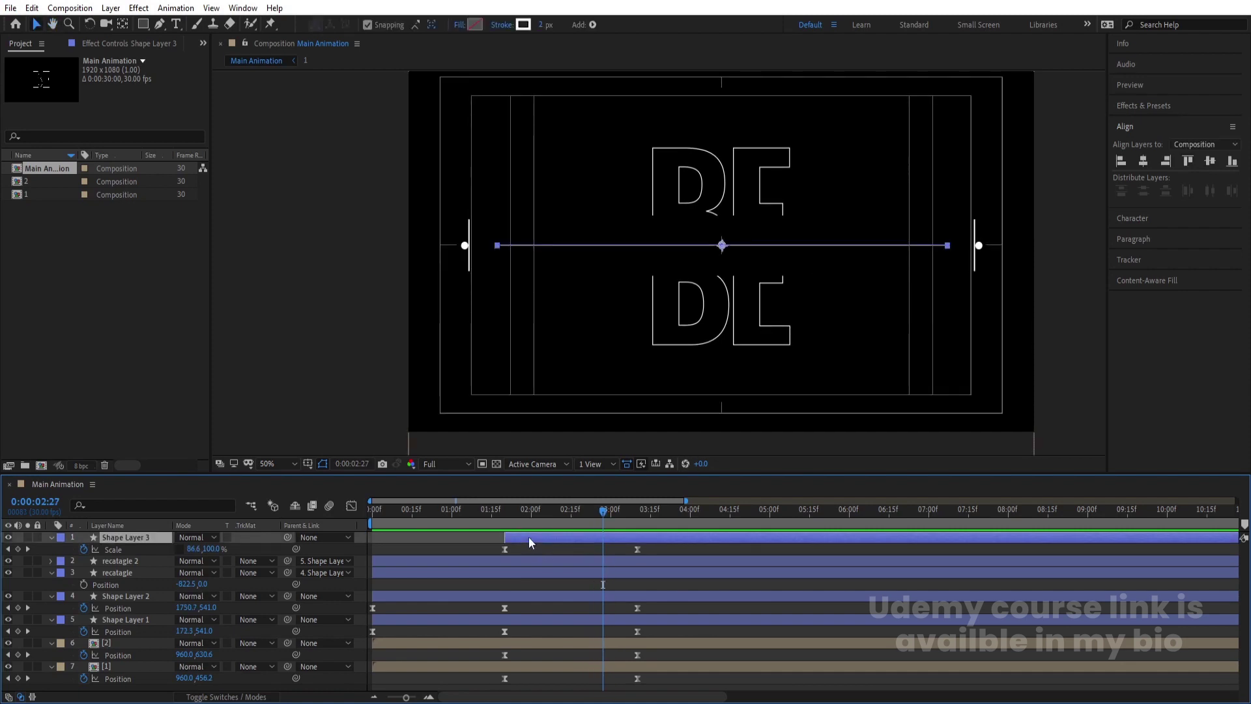
pyautogui.hotkey('ctrl', 'd')
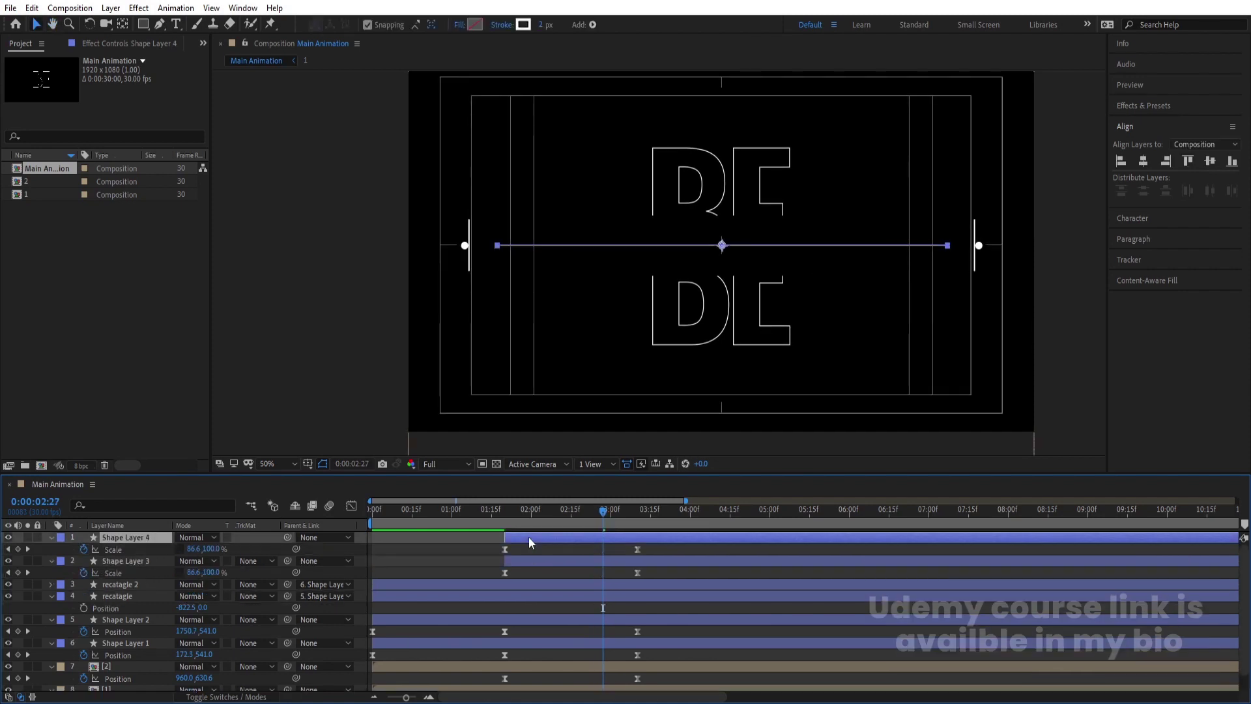
pyautogui.press('k')
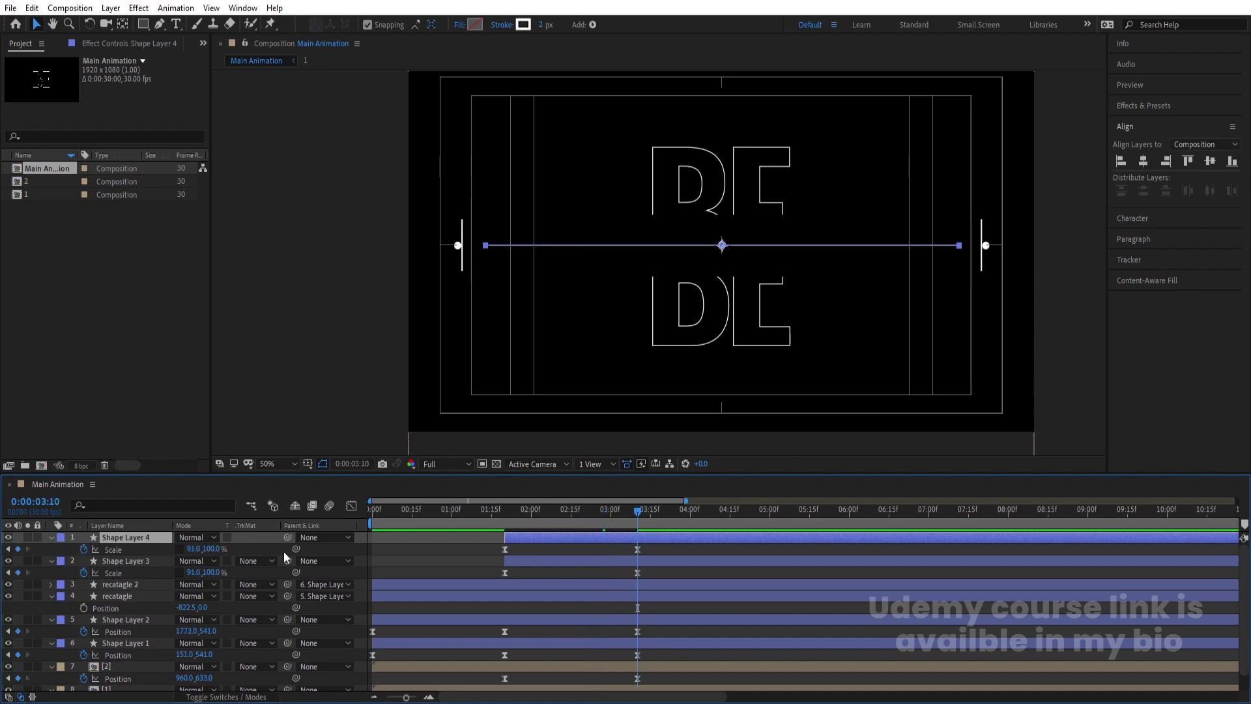
pyautogui.moveTo(211, 549); pyautogui.dragTo(1134, 395)
pyautogui.moveTo(215, 551); pyautogui.dragTo(995, 516)
pyautogui.moveTo(210, 550); pyautogui.dragTo(1125, 428)
pyautogui.moveTo(246, 551); pyautogui.dragTo(879, 483)
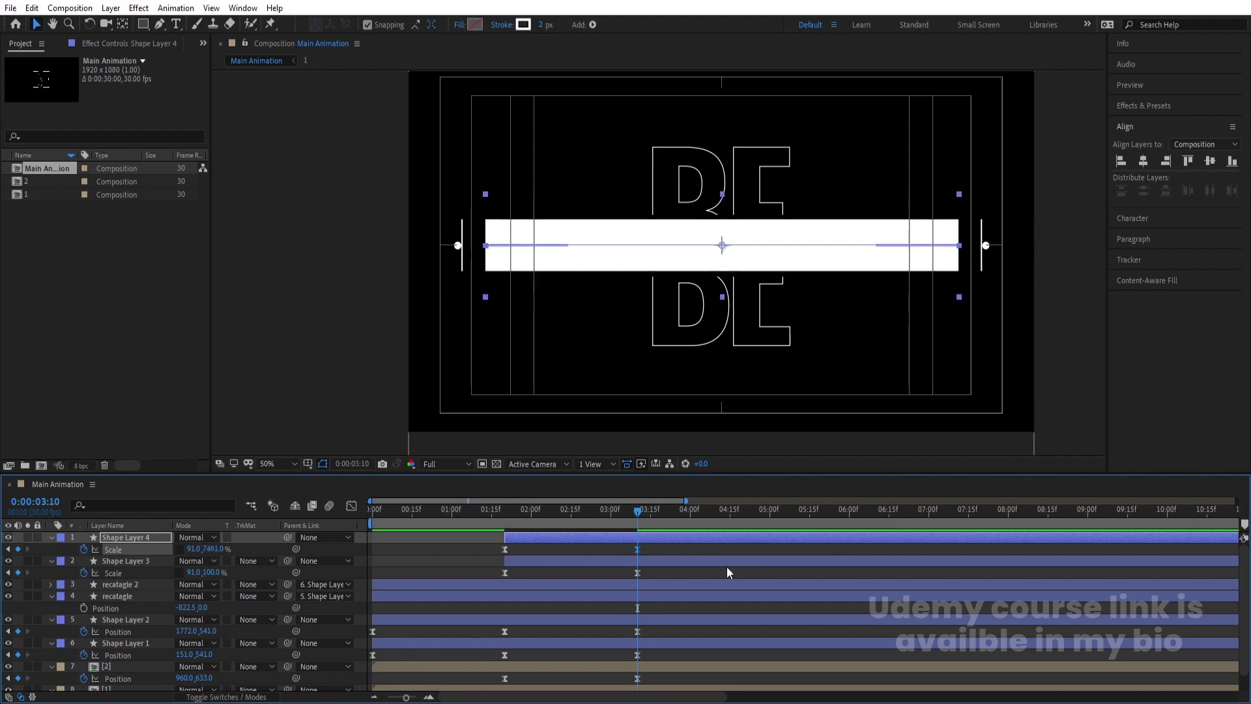
# Step: Set the white block's horizontal Scale to 28% at 0:00:03:10 and preview its growth
pyautogui.moveTo(190, 549); pyautogui.dragTo(148, 551)
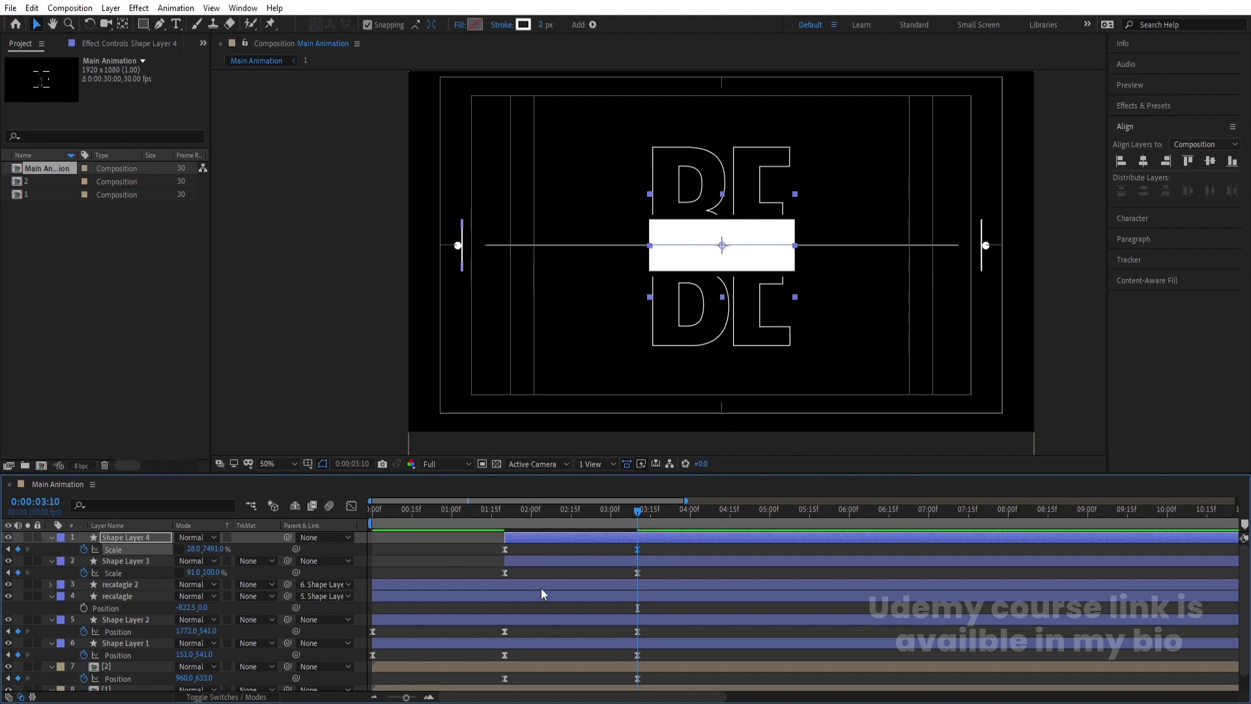
pyautogui.moveTo(566, 521); pyautogui.dragTo(479, 506)
pyautogui.press('space')
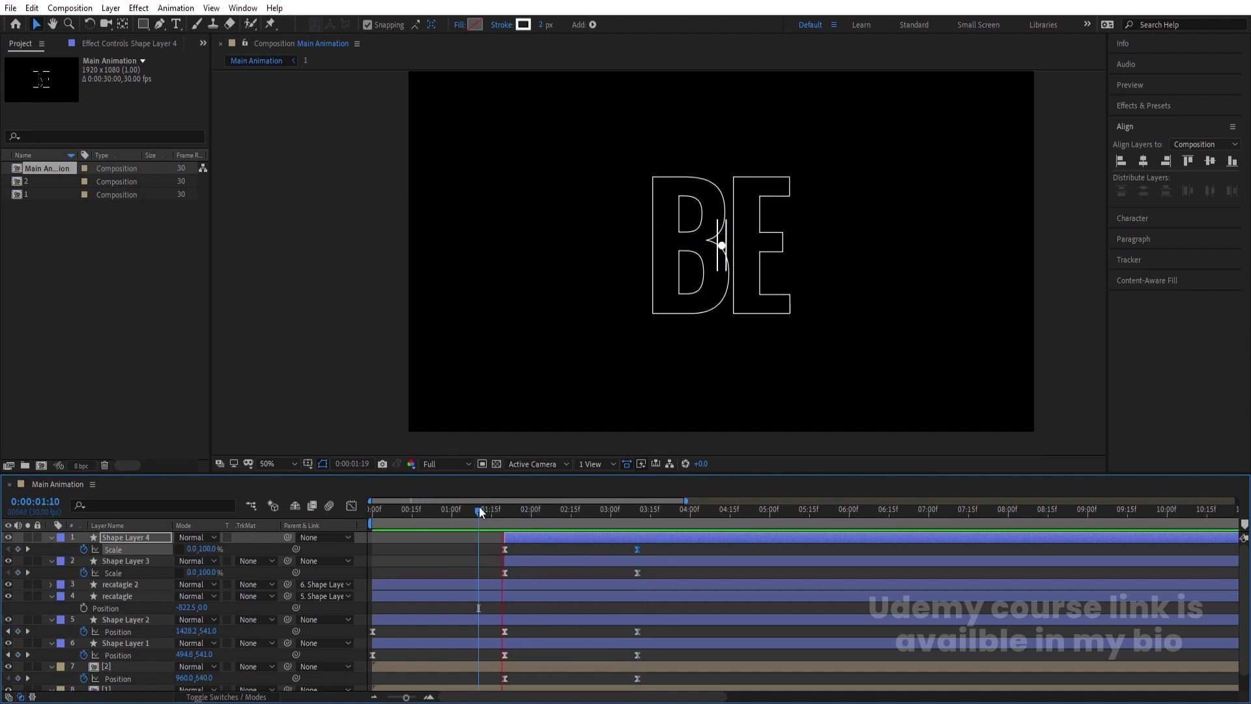
pyautogui.press('space')
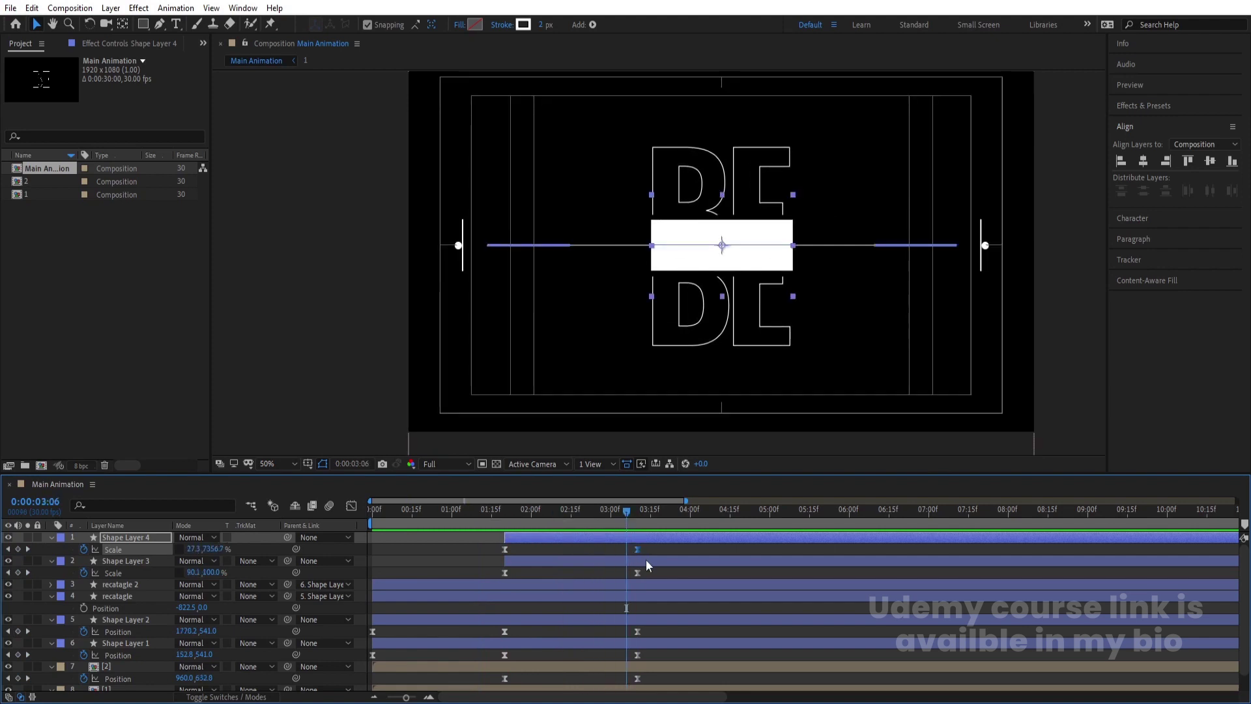
# Step: Copy the block's 7491% vertical Scale to its 0:00:01:20 keyframe, keeping the horizontal at 0%, and preview
pyautogui.click(644, 550)
pyautogui.press('k')
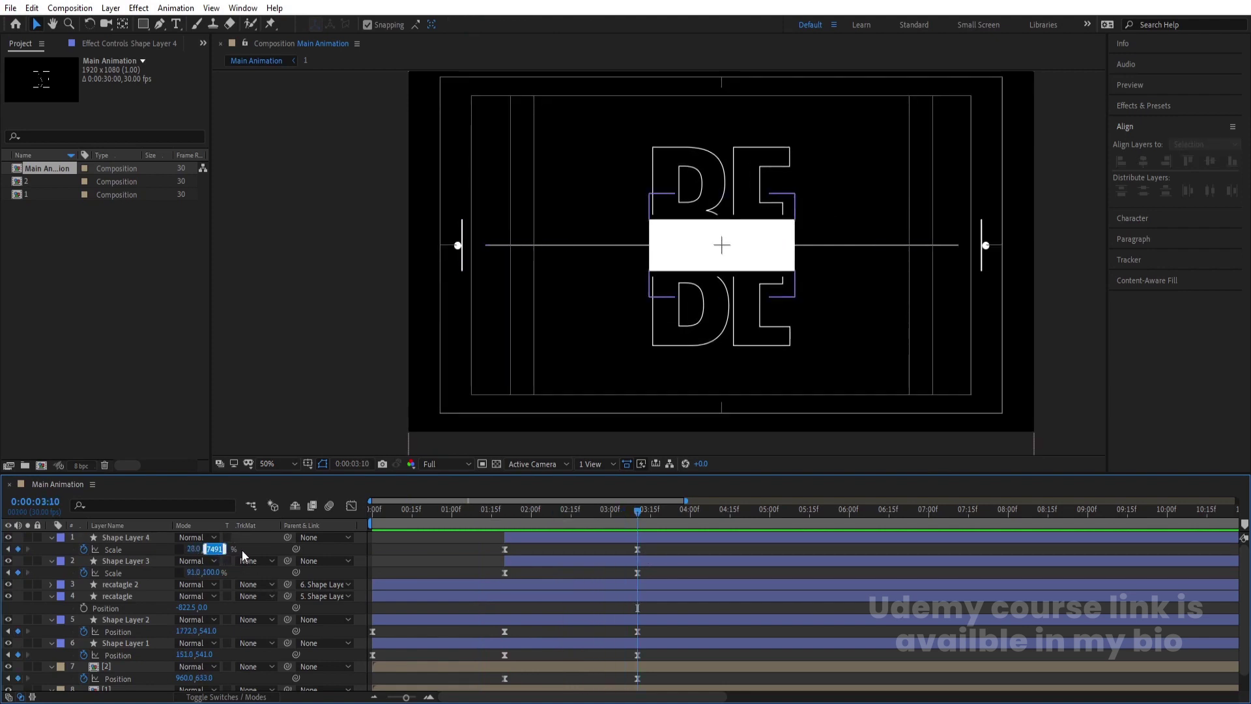
pyautogui.press('Return')
pyautogui.press('j')
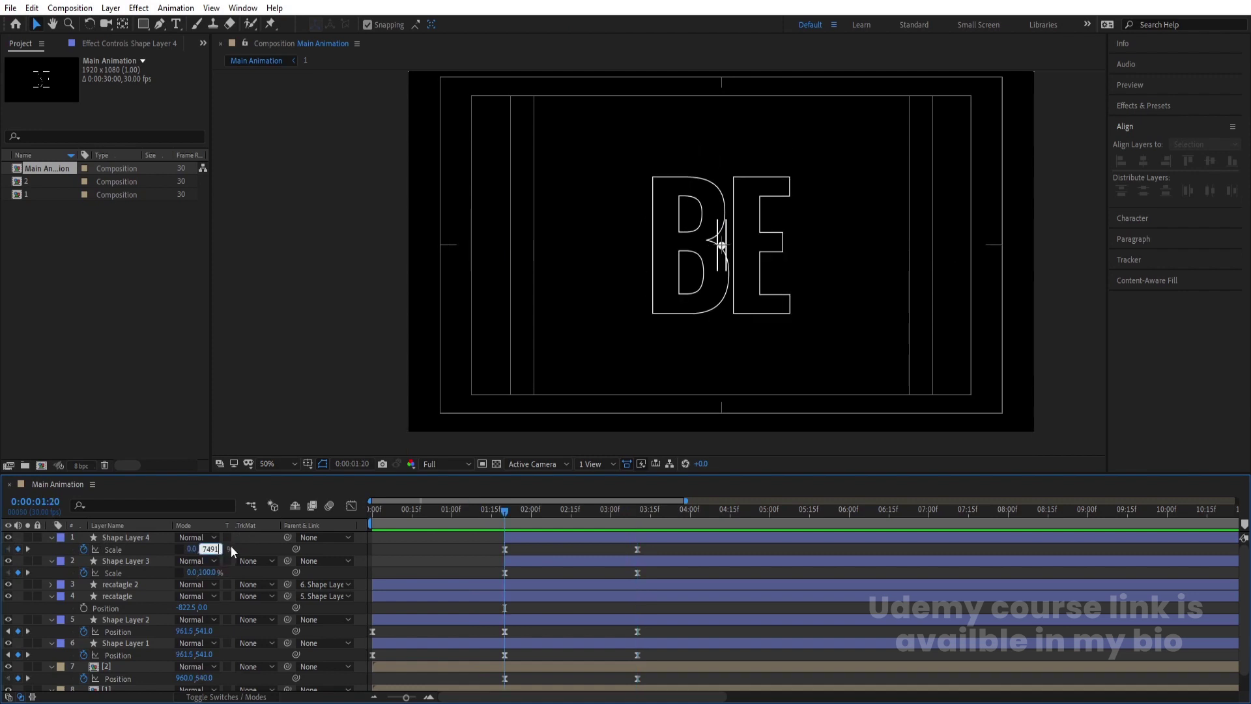
pyautogui.press('space')
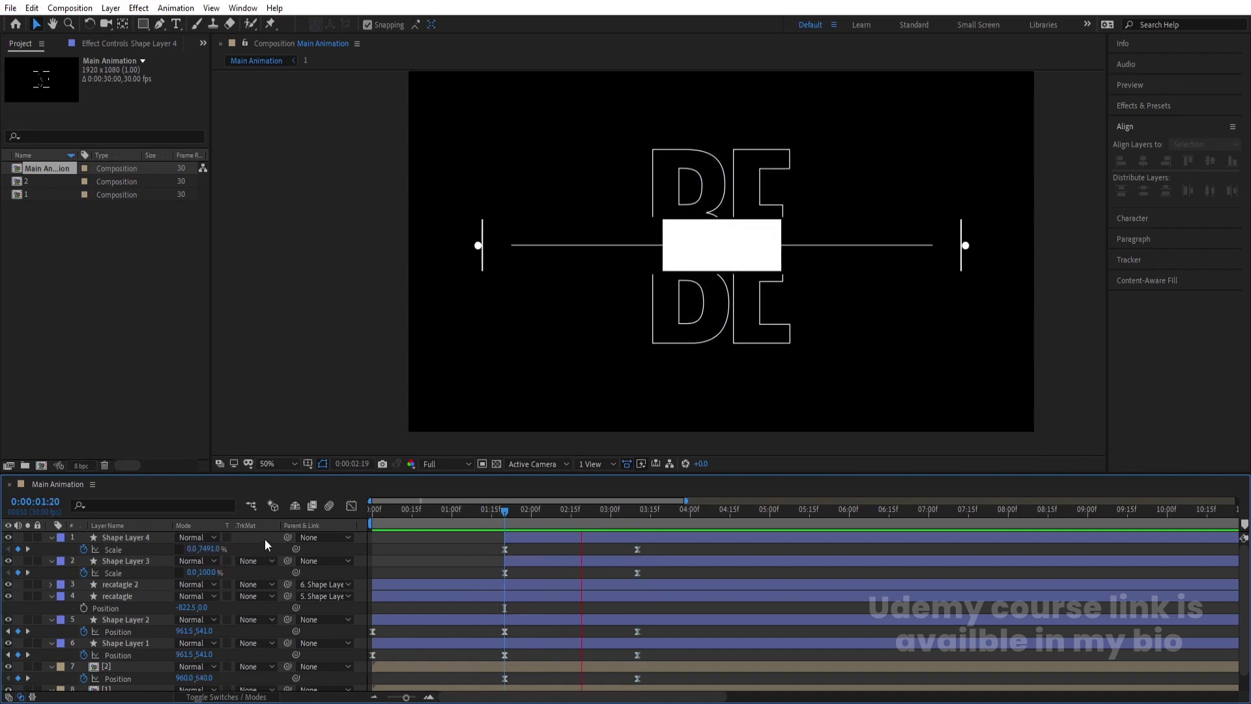
pyautogui.press('space')
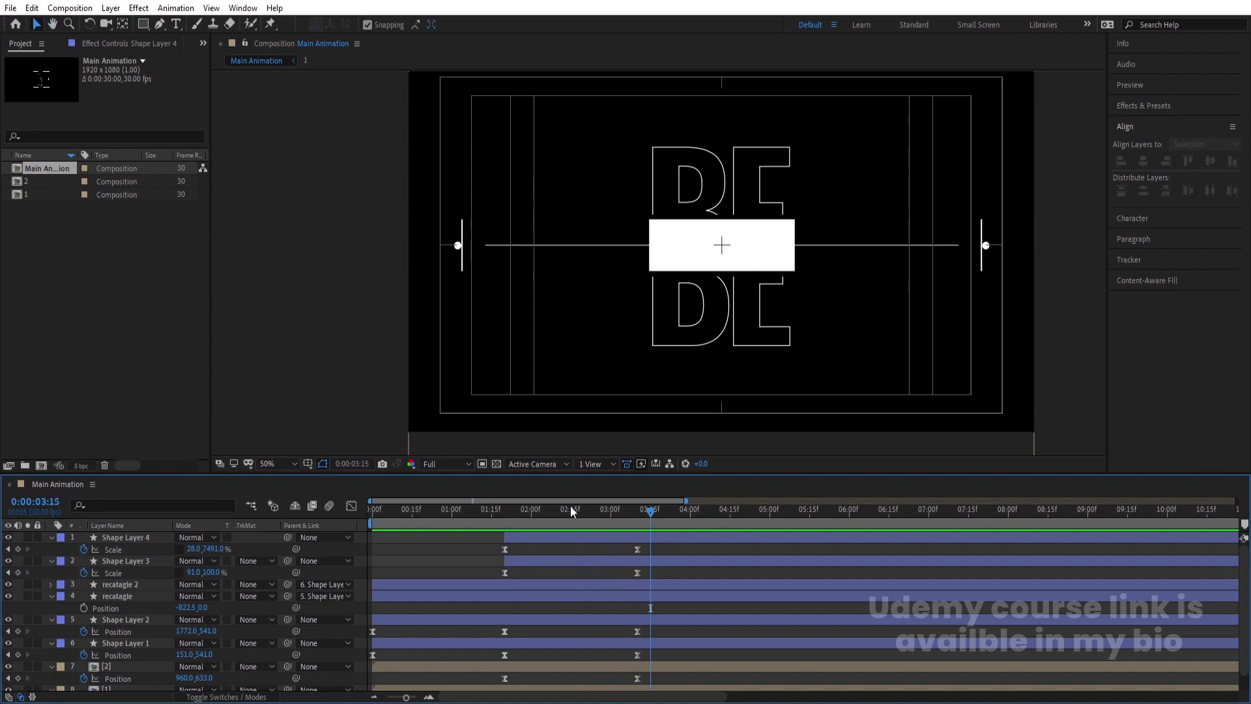
# Step: Nudge the white block slightly left at 0:00:03:10 to line up with the BE title's right edge, and preview the animation
pyautogui.click(623, 536)
pyautogui.press('j')
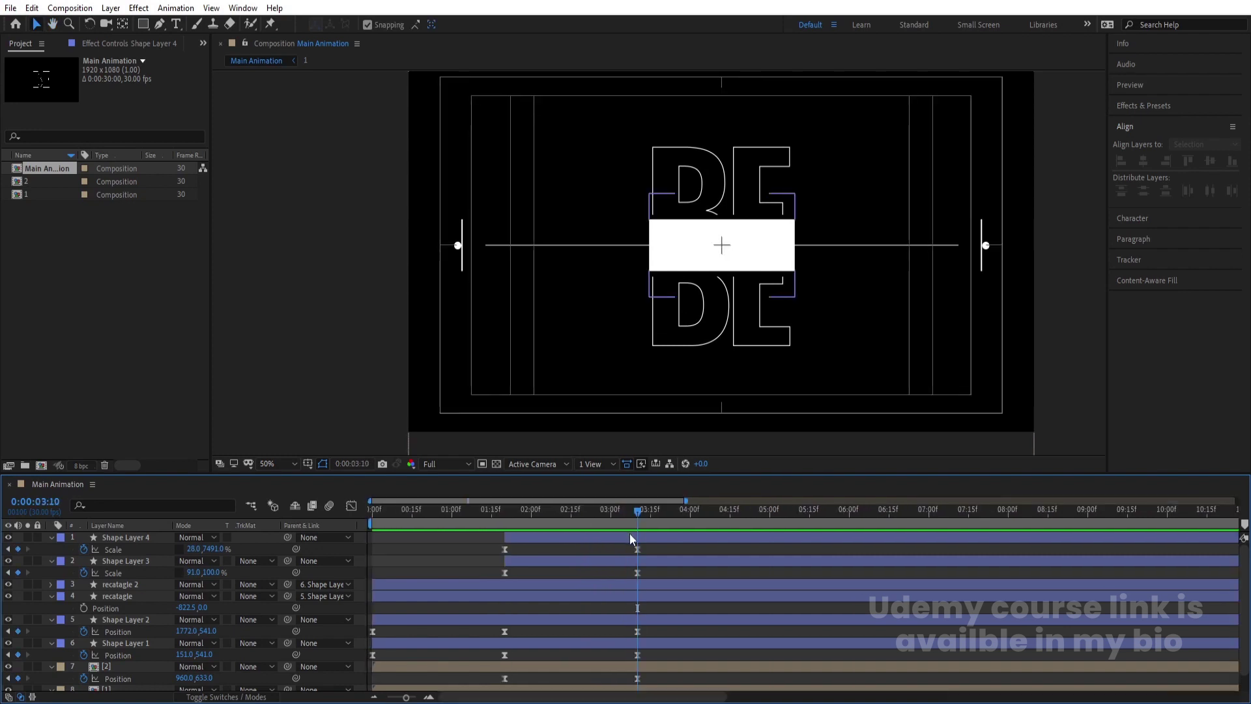
pyautogui.press('Return')
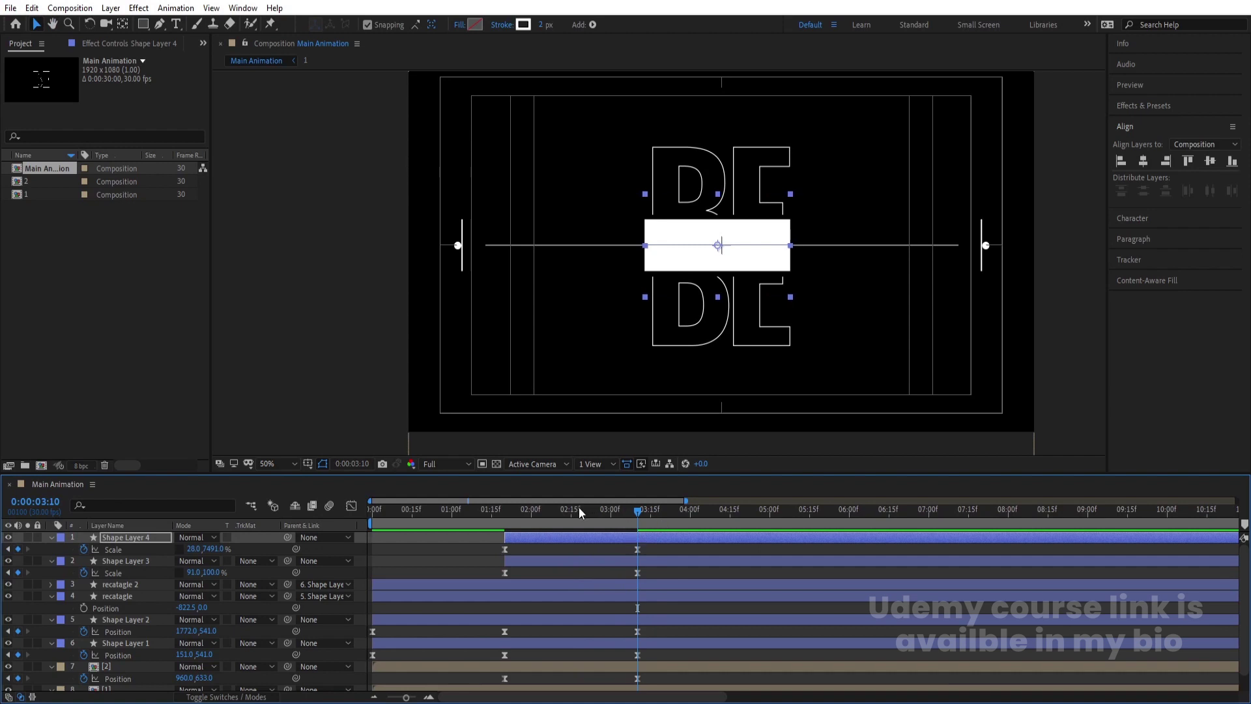
pyautogui.moveTo(579, 509); pyautogui.dragTo(404, 520)
pyautogui.press('space')
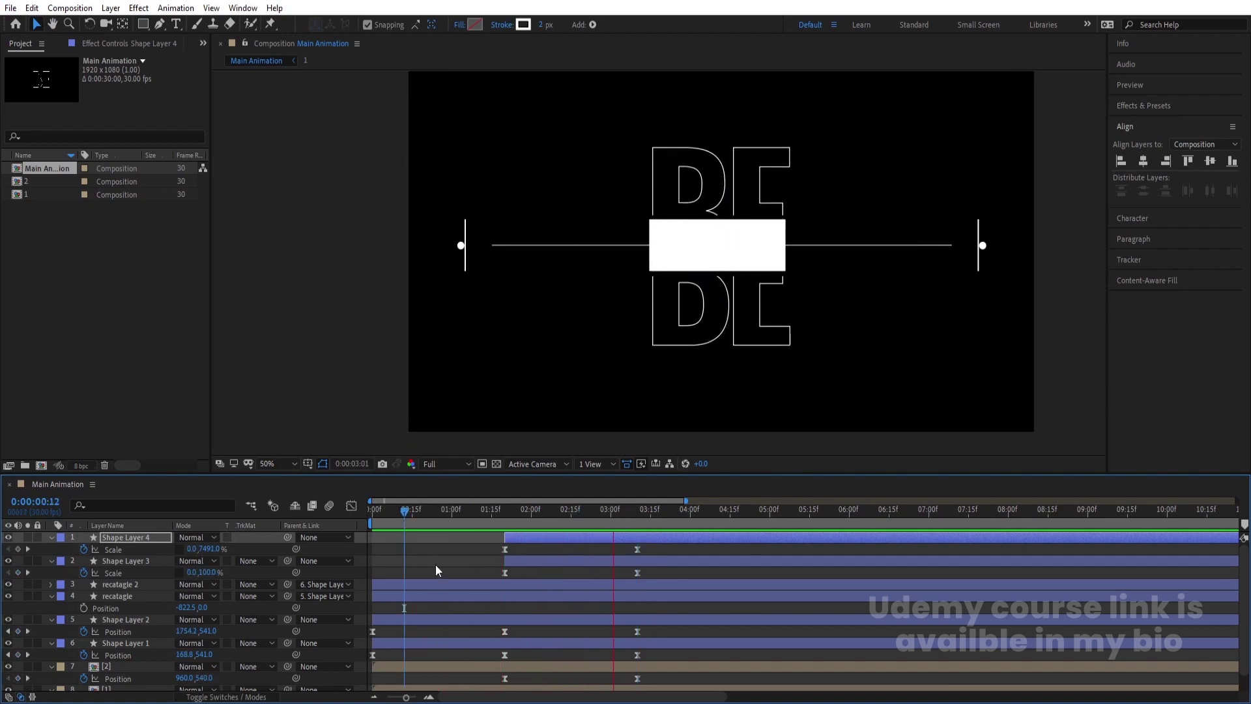
pyautogui.press('space')
pyautogui.press('space')
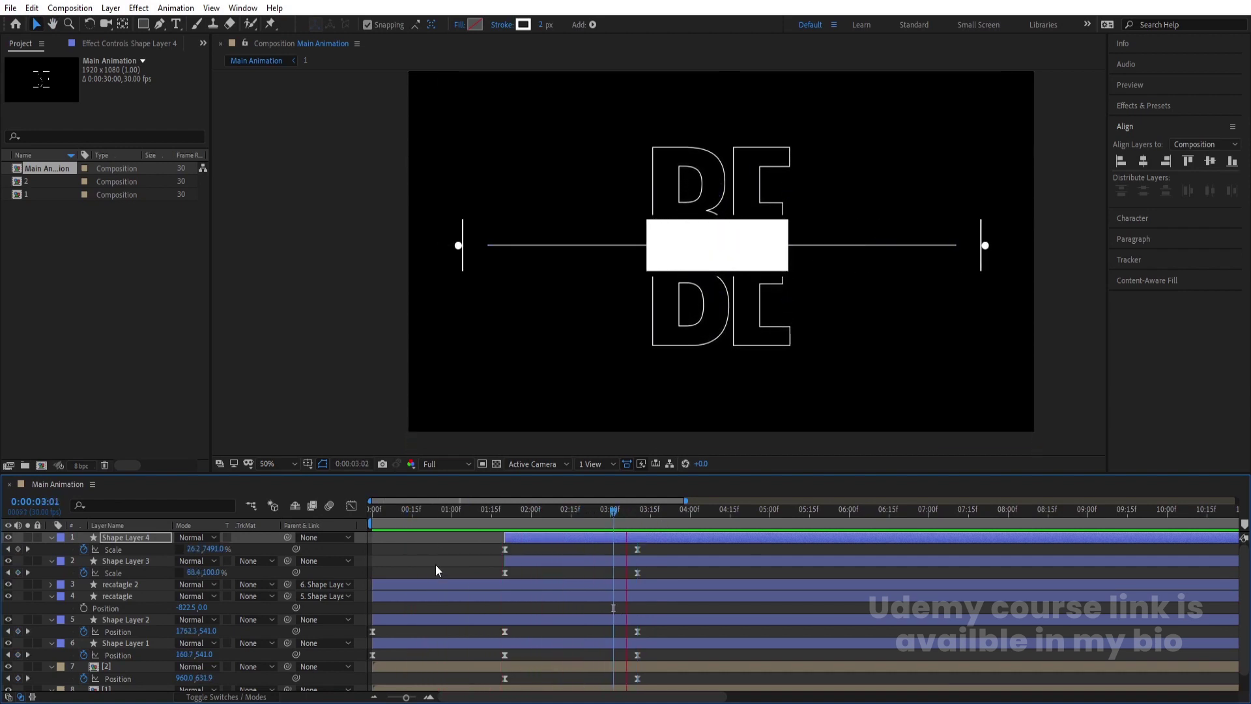
pyautogui.press('space')
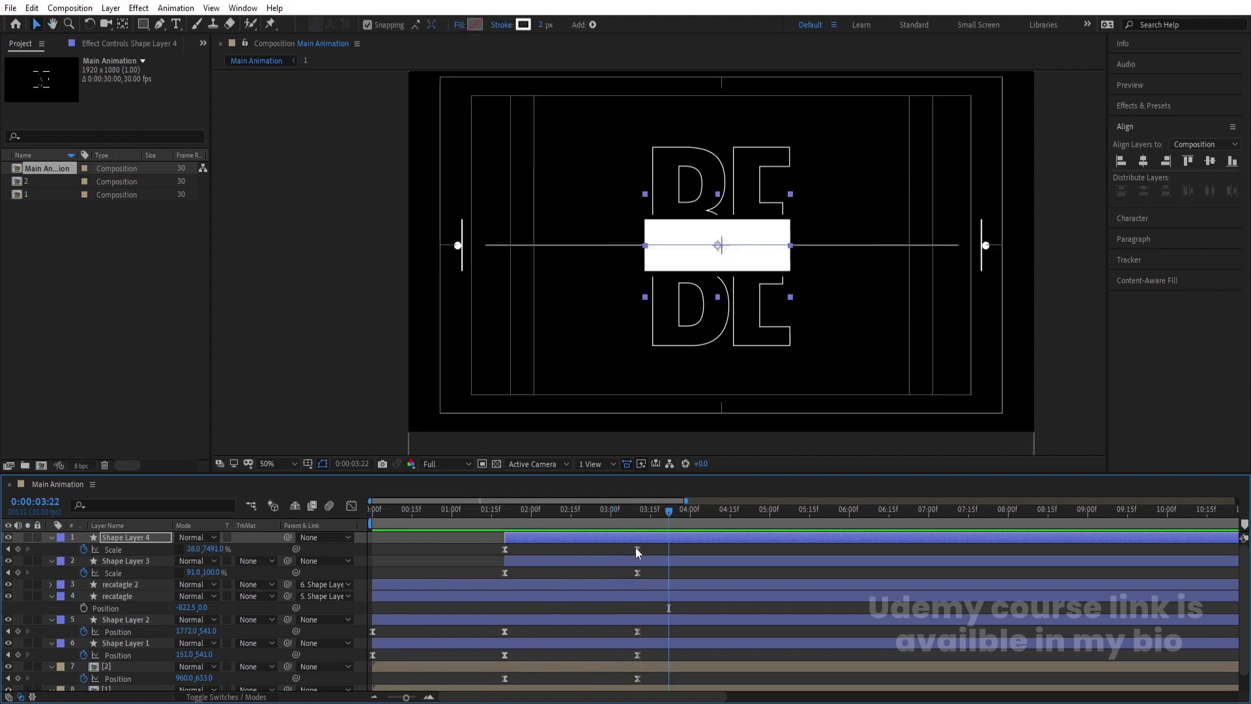
# Step: Move the white block's ending Scale keyframe to 0:00:04:00 and preview the slower growth
pyautogui.click(631, 537)
pyautogui.moveTo(636, 549); pyautogui.dragTo(690, 550)
pyautogui.press('space')
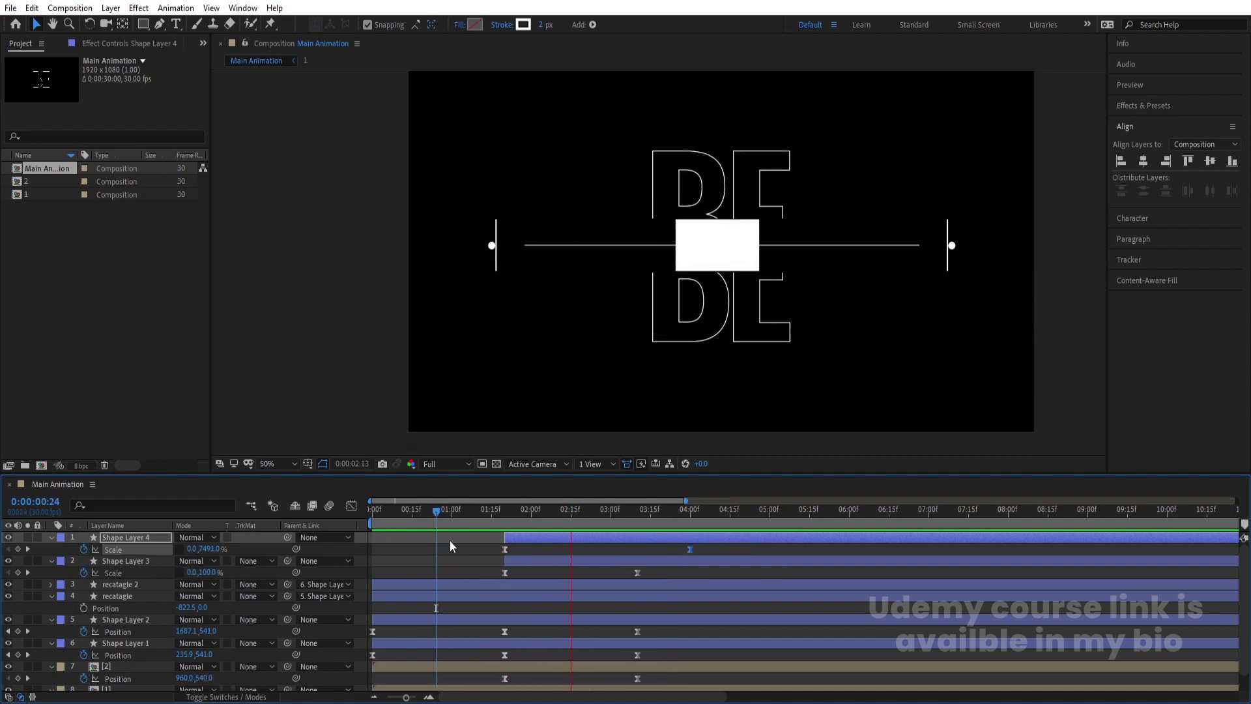
pyautogui.press('space')
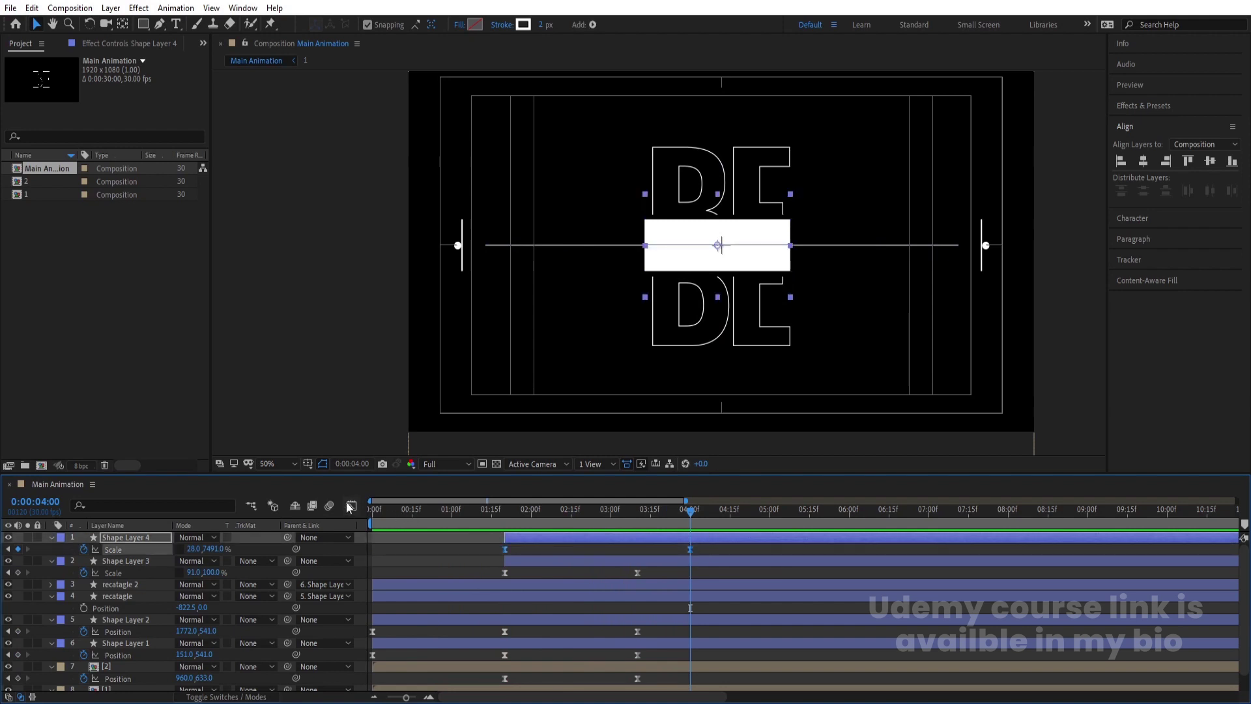
# Step: Reshape the speed curve of the white block's Scale to peak early and ease out towards 0:00:04:00, and preview it
pyautogui.hotkey('shift', 'F3')
pyautogui.moveTo(714, 655)
pyautogui.mouseDown()
pyautogui.moveTo(691, 649)
pyautogui.moveTo(692, 660)
pyautogui.mouseUp()
pyautogui.click(483, 521)
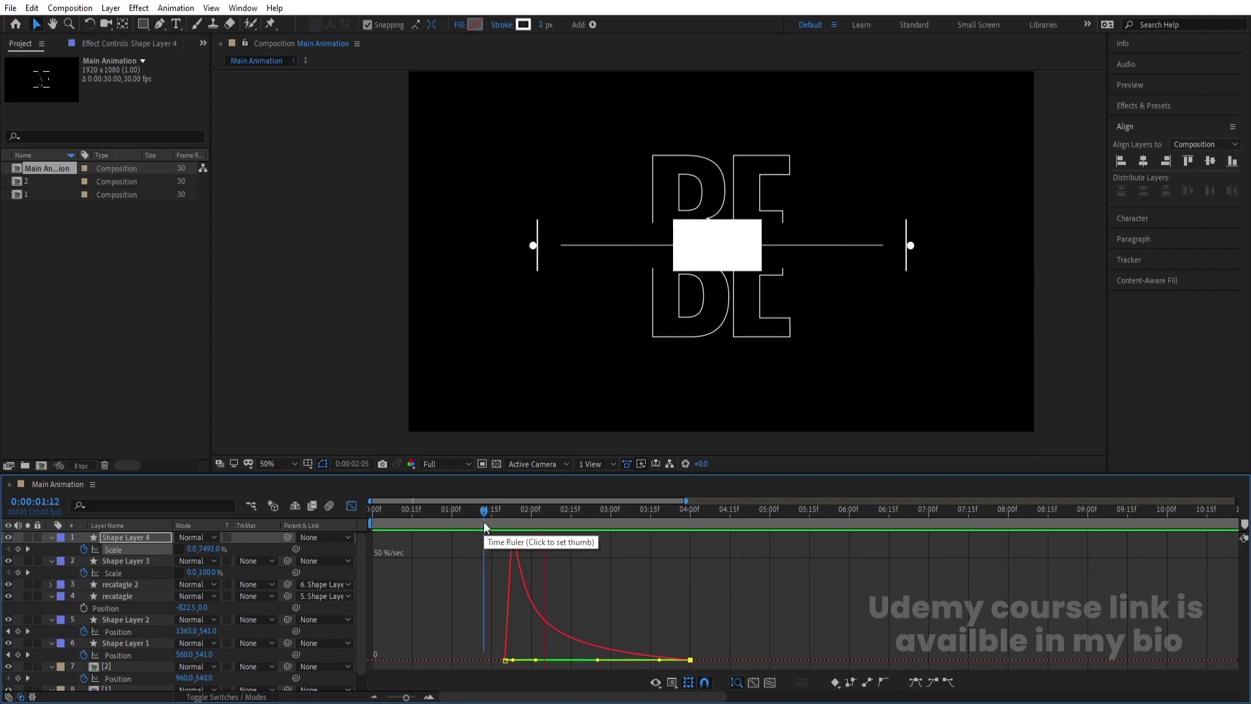
pyautogui.click(351, 507)
# Step: Collapse the revealed keyframe properties of all layers in the Main Animation timeline
pyautogui.click(533, 557)
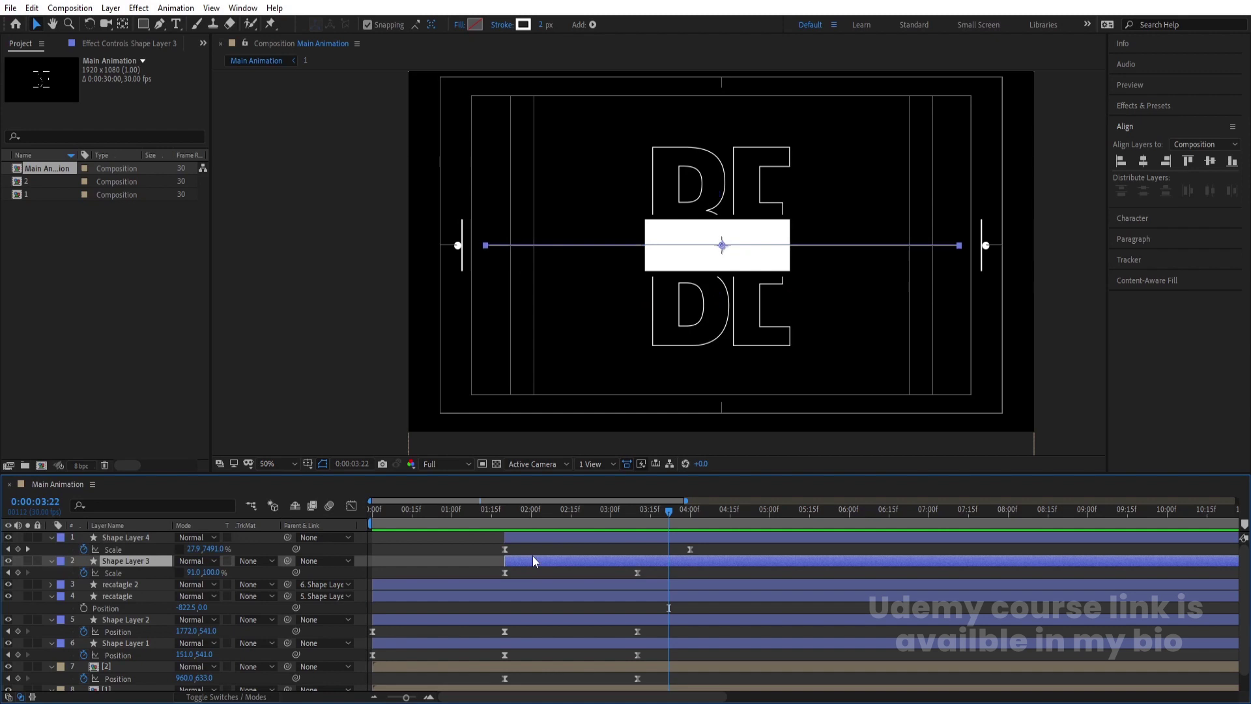
pyautogui.press('s')
pyautogui.click(420, 554)
pyautogui.press('u')
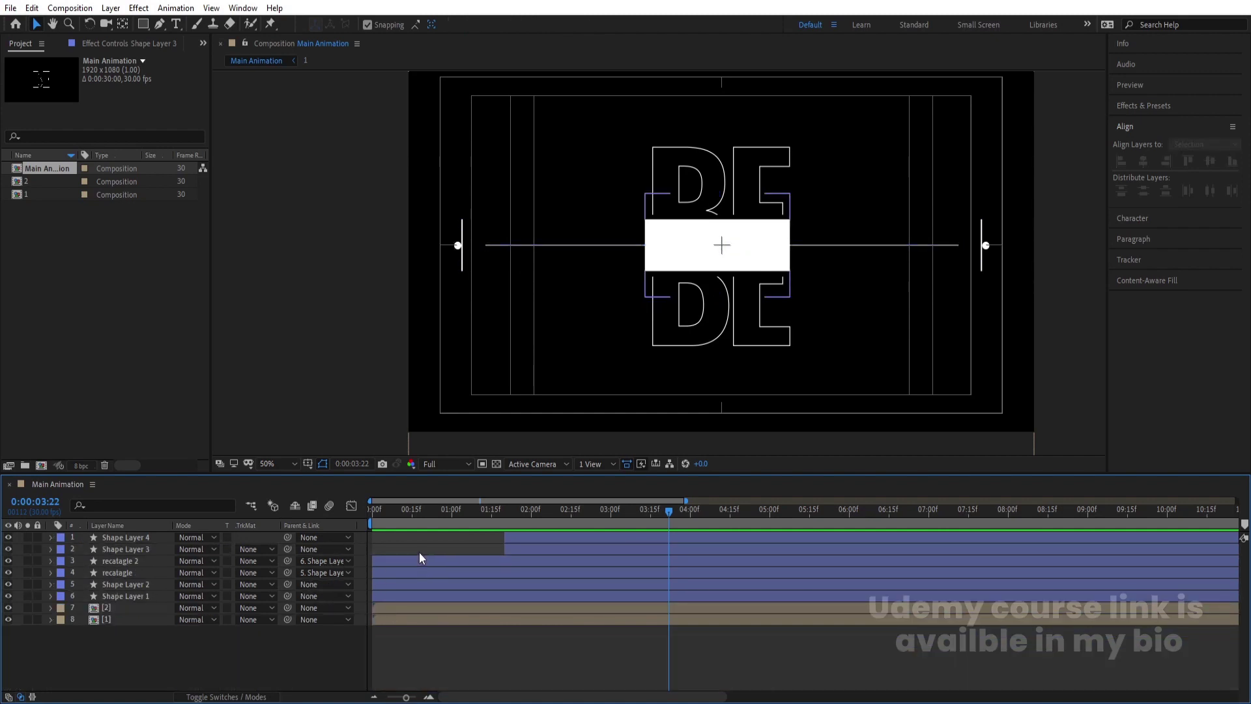
# Step: Add a text layer reading THE BEST in the lower-left area of the composition
pyautogui.click(178, 23)
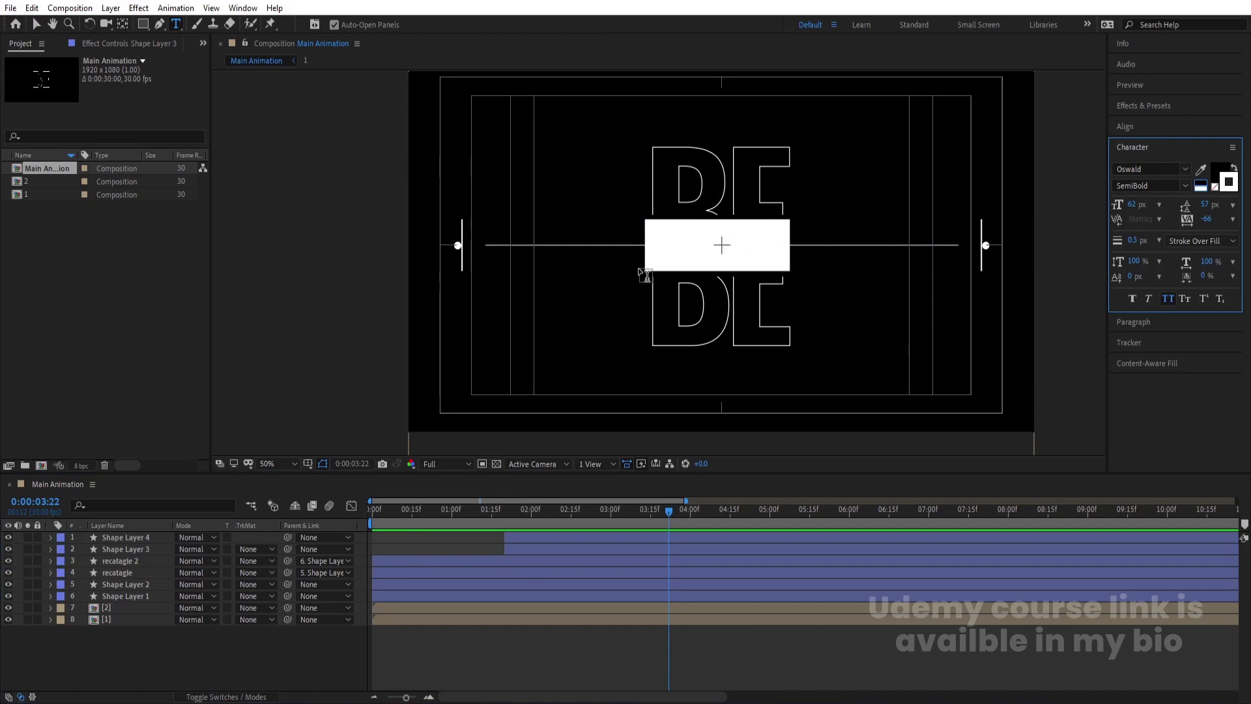
pyautogui.click(545, 347)
pyautogui.write('THE BEST')
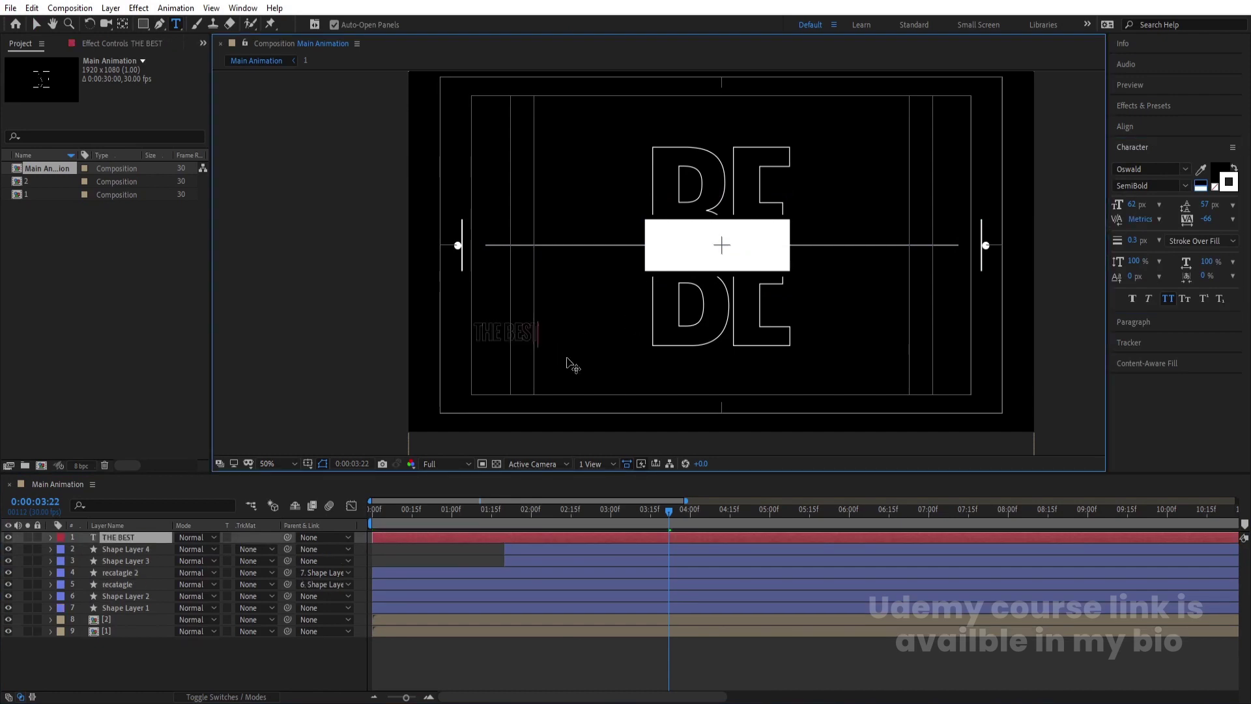
# Step: Give the whole THE BEST text a black fill and no stroke
pyautogui.hotkey('ctrl', 'a')
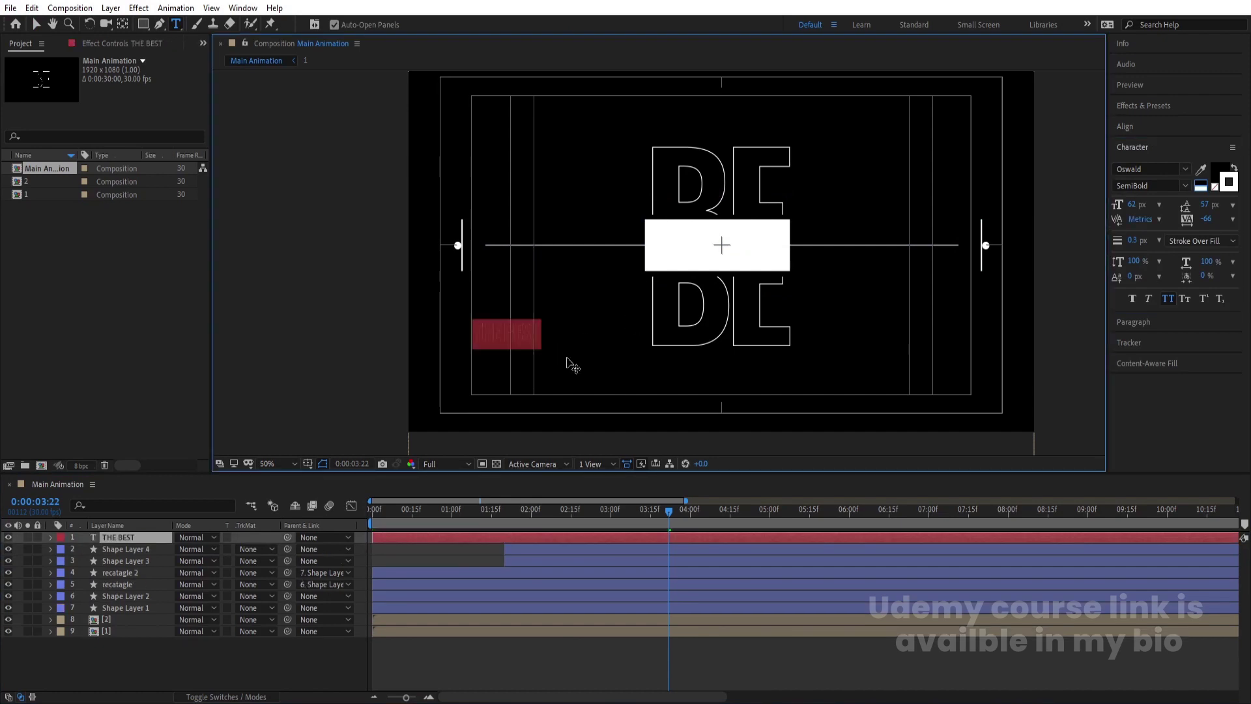
pyautogui.click(1201, 184)
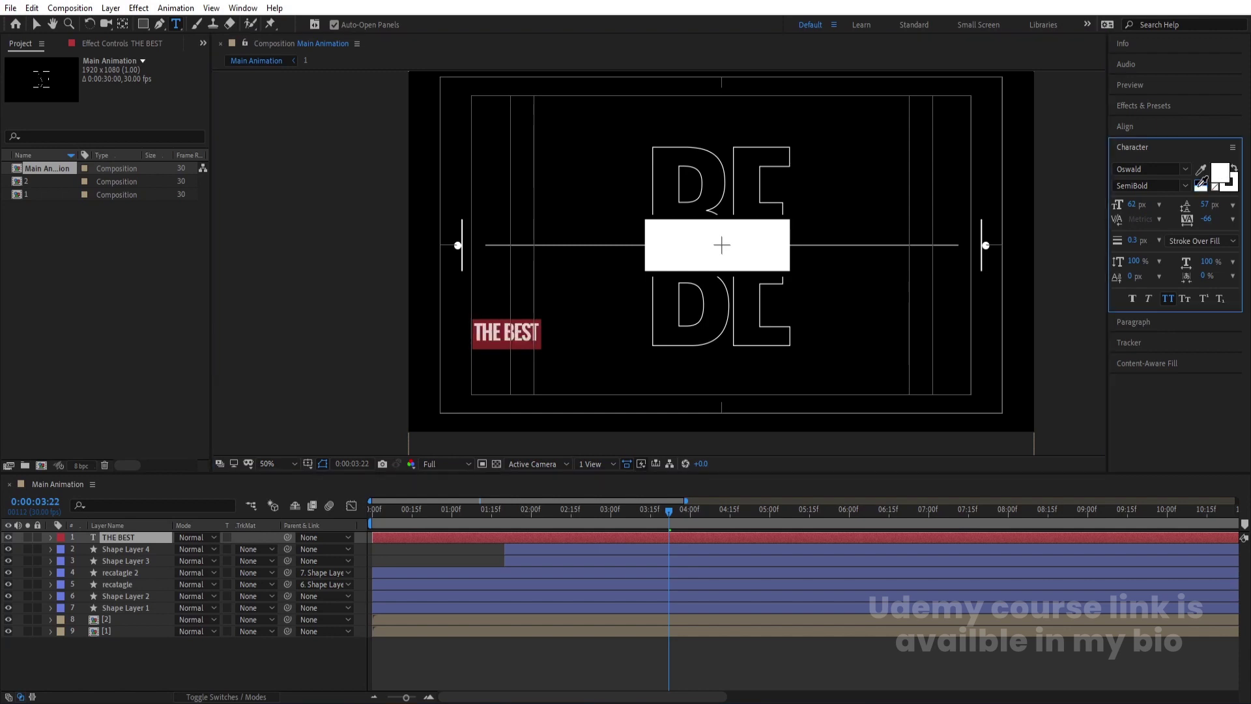
pyautogui.click(1205, 180)
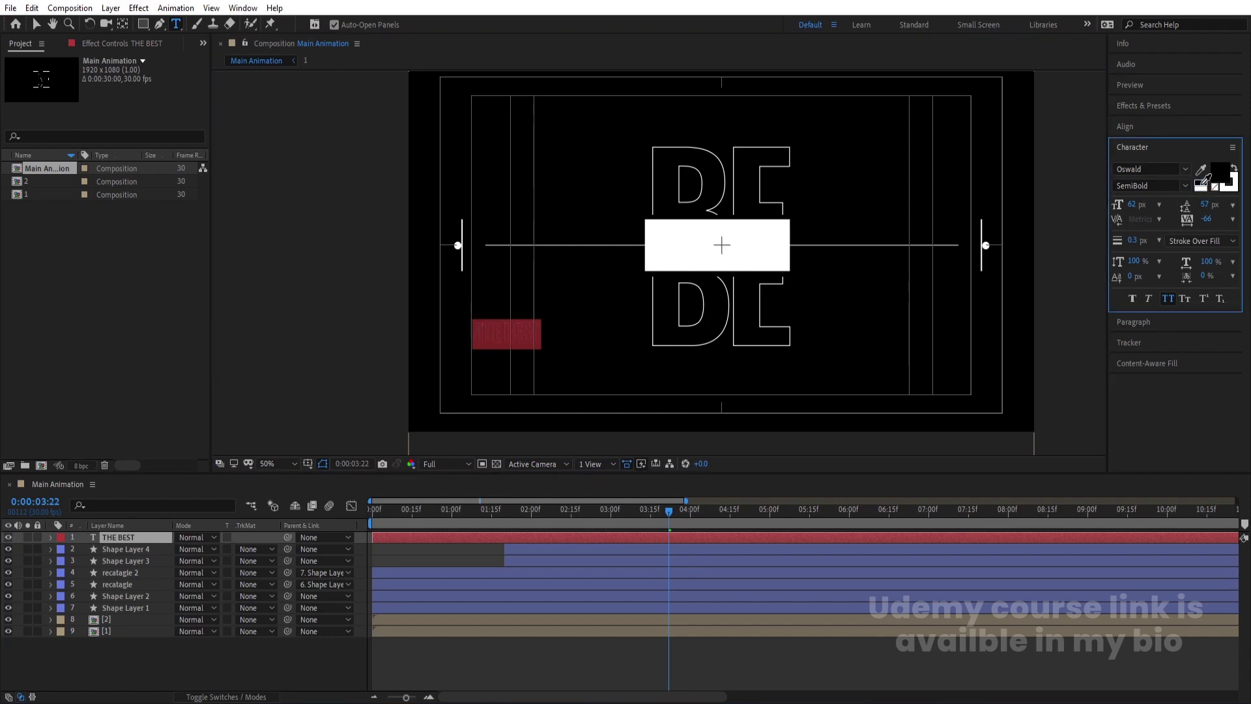
pyautogui.click(1215, 186)
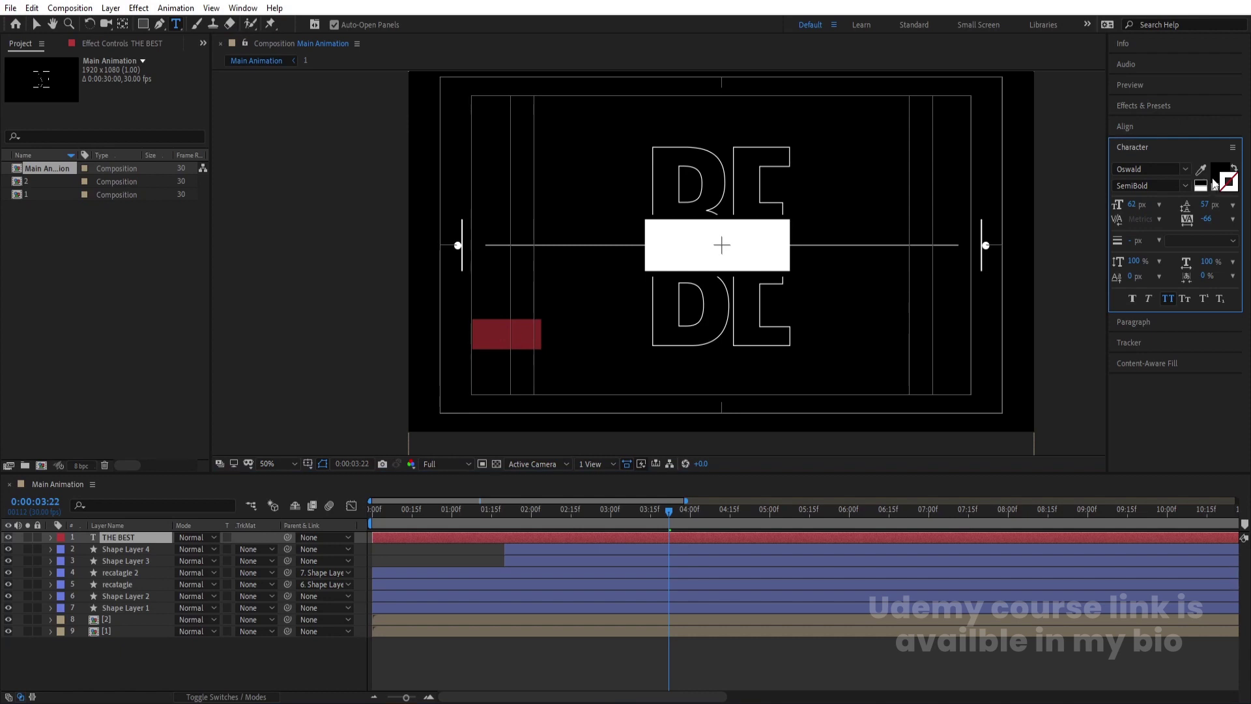
pyautogui.click(40, 24)
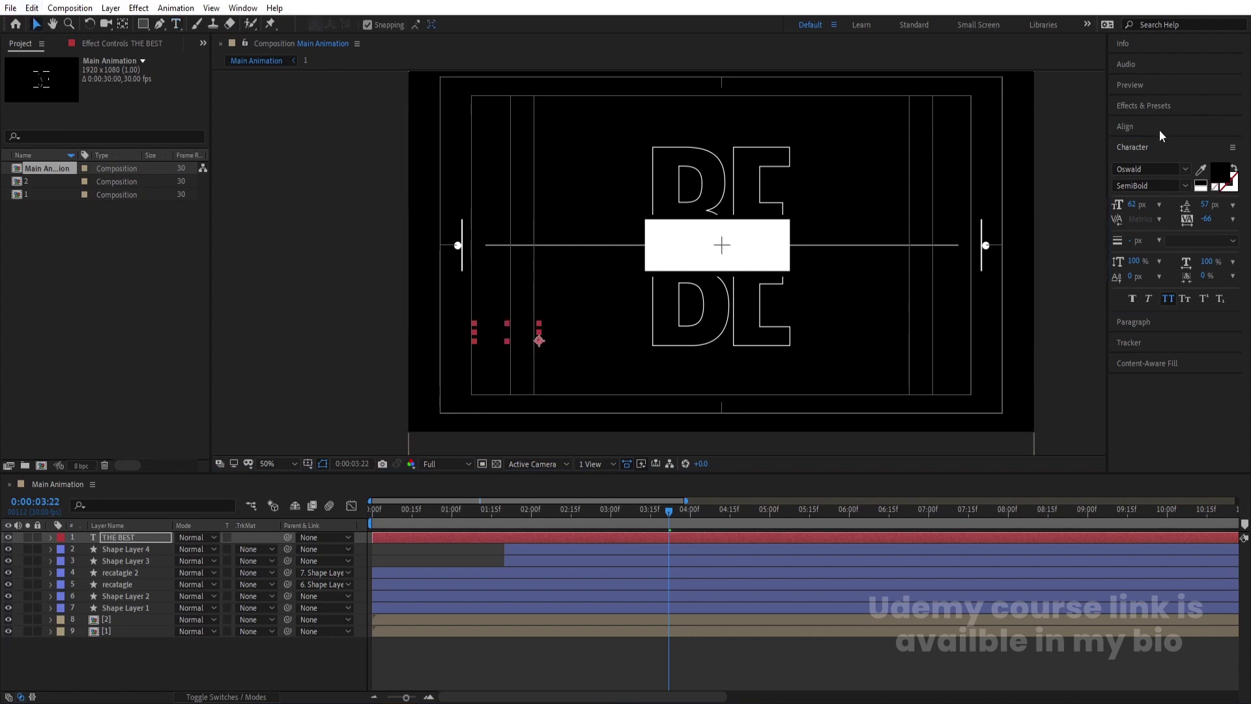
# Step: Centre the THE BEST text in the composition and set its Scale to 193%
pyautogui.click(1157, 128)
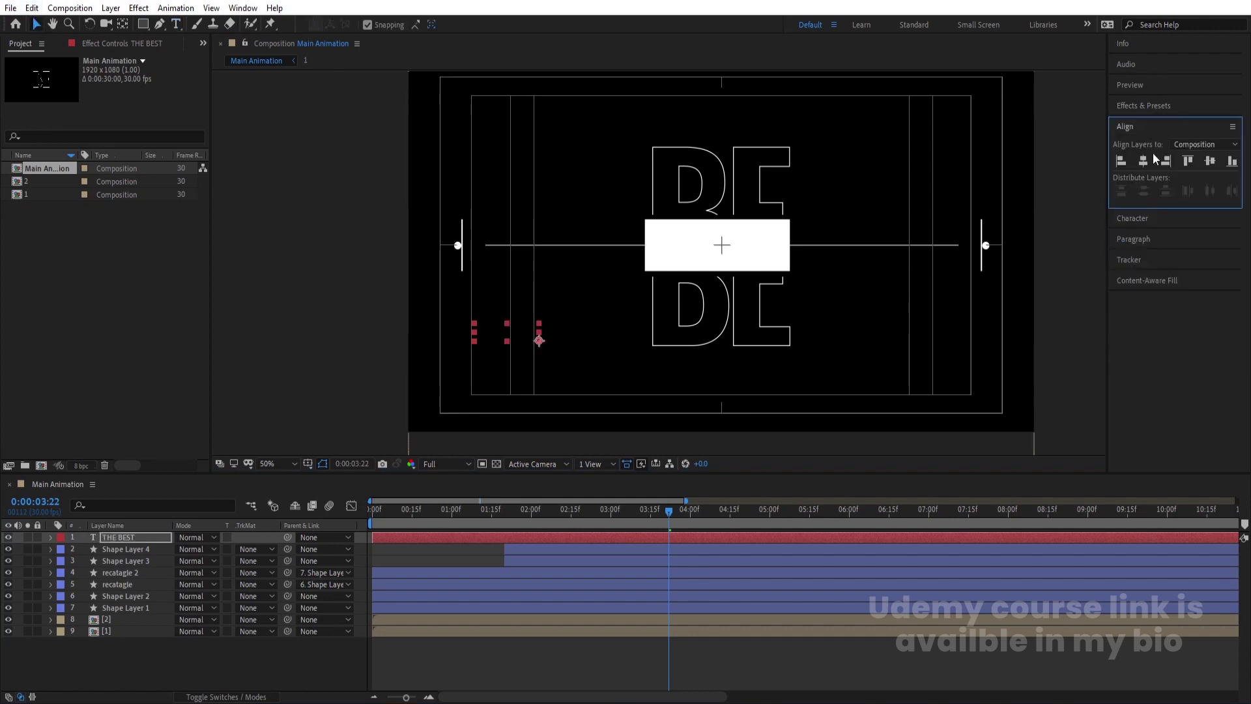
pyautogui.click(1216, 160)
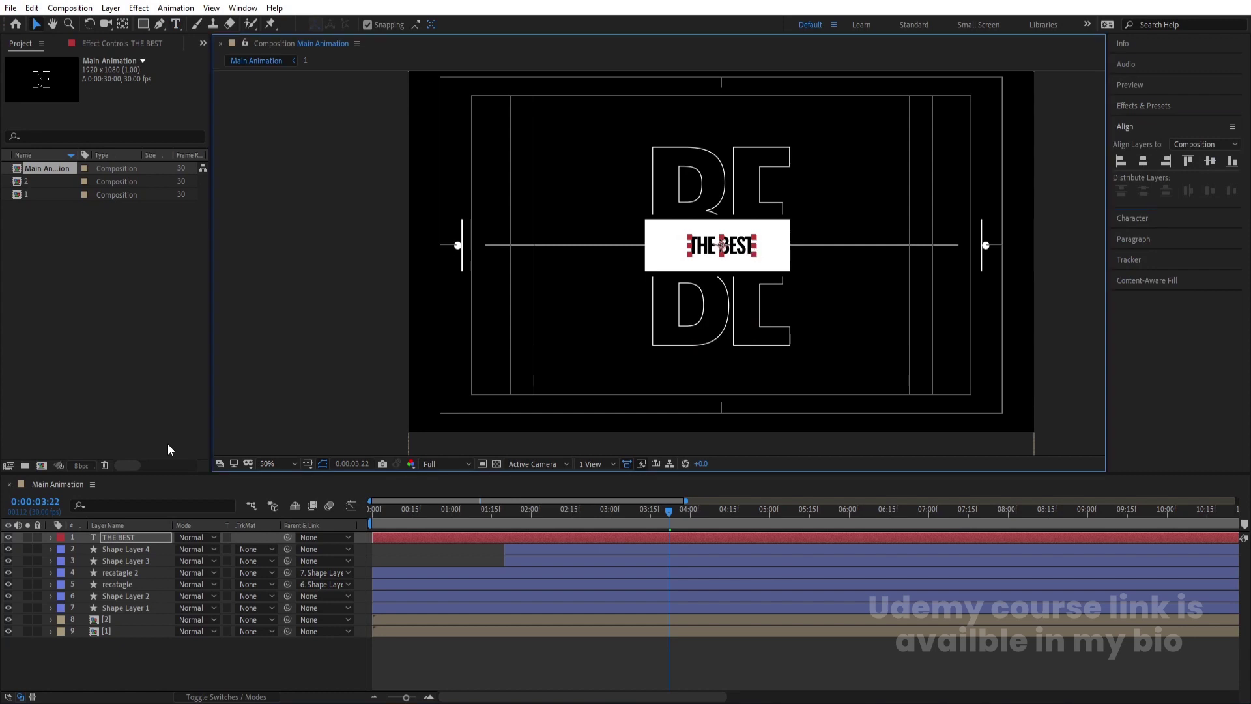
pyautogui.press('s')
pyautogui.moveTo(196, 548); pyautogui.dragTo(240, 532)
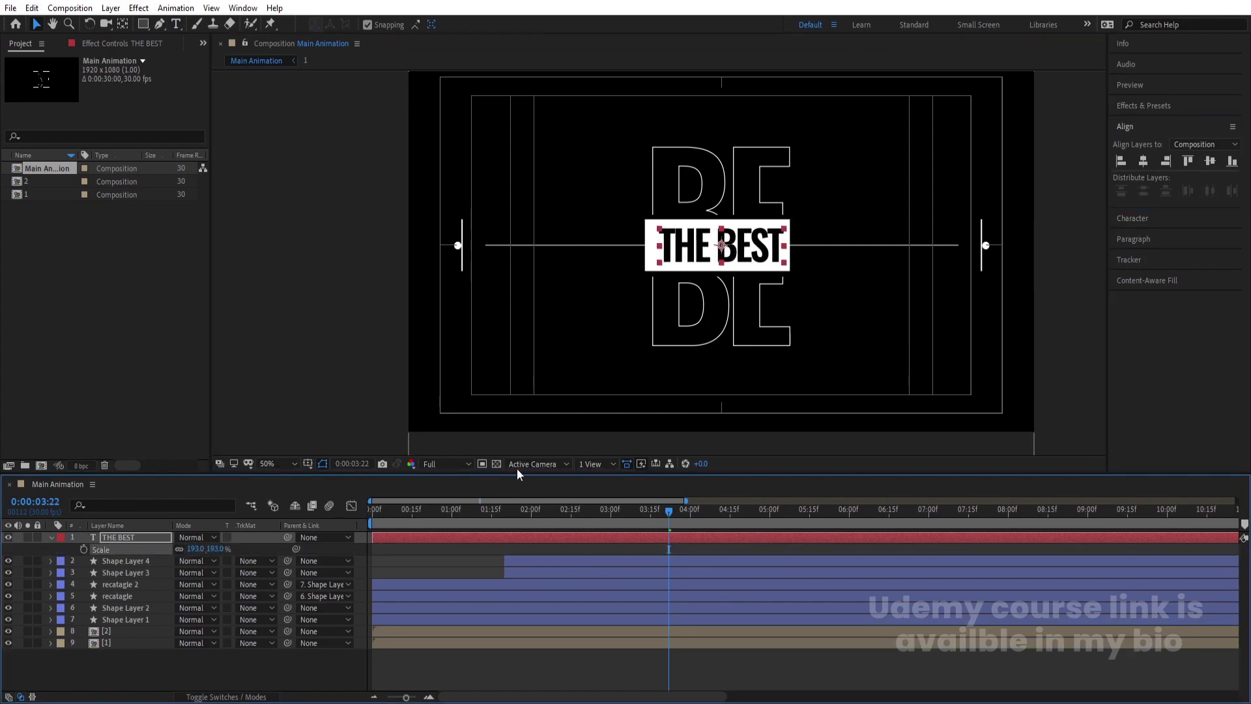
# Step: Set the THE BEST text's tracking to -24 and shift it slightly right to centre it on the white block
pyautogui.click(1160, 218)
pyautogui.write('0')
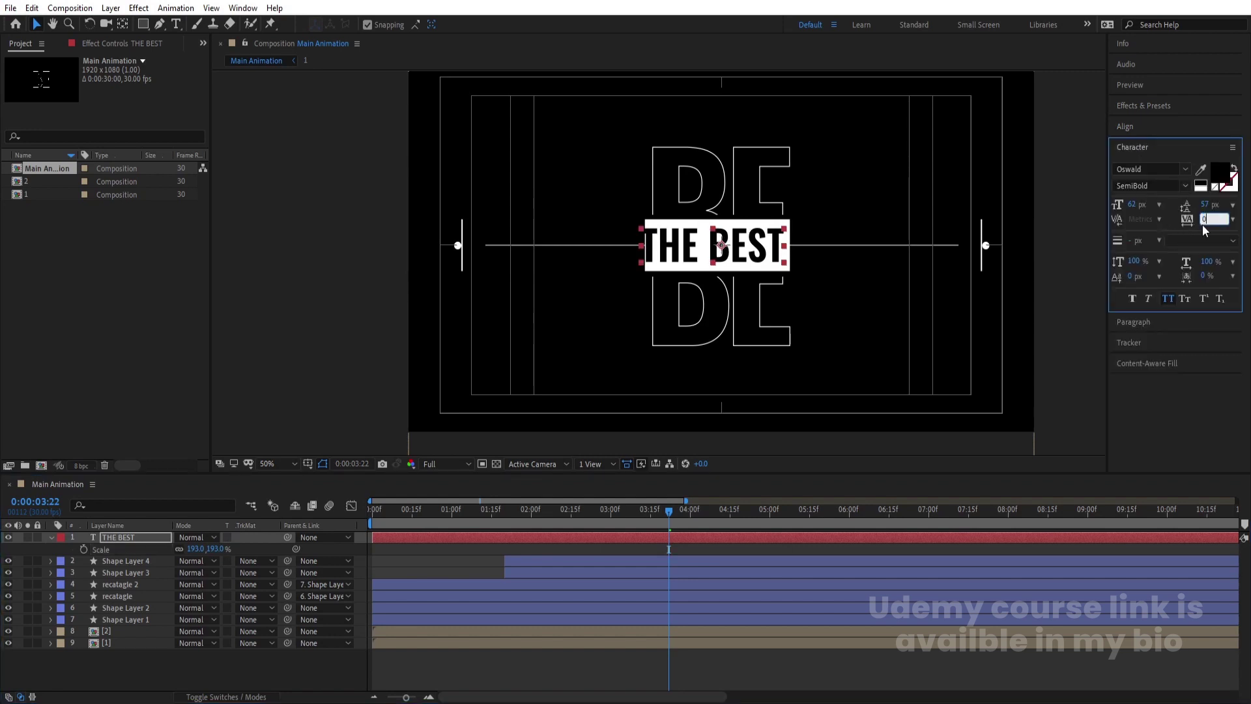
pyautogui.moveTo(1202, 220); pyautogui.dragTo(1186, 219)
pyautogui.click(650, 551)
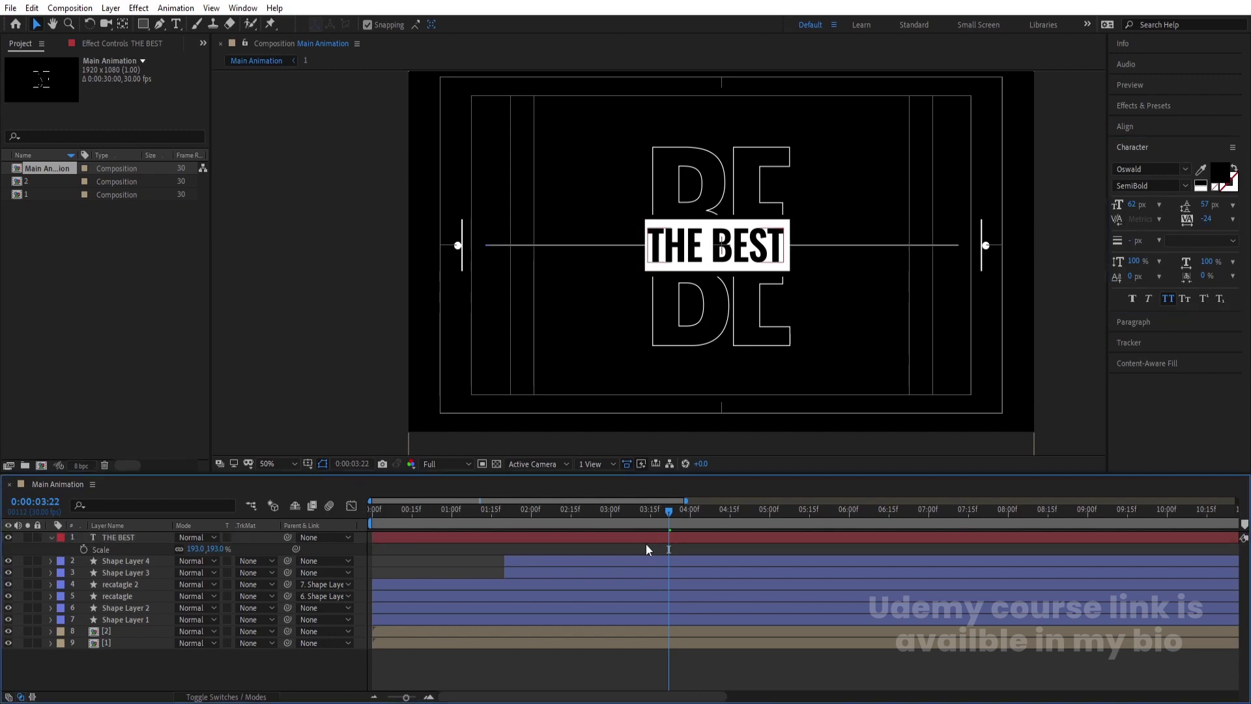
pyautogui.click(698, 255)
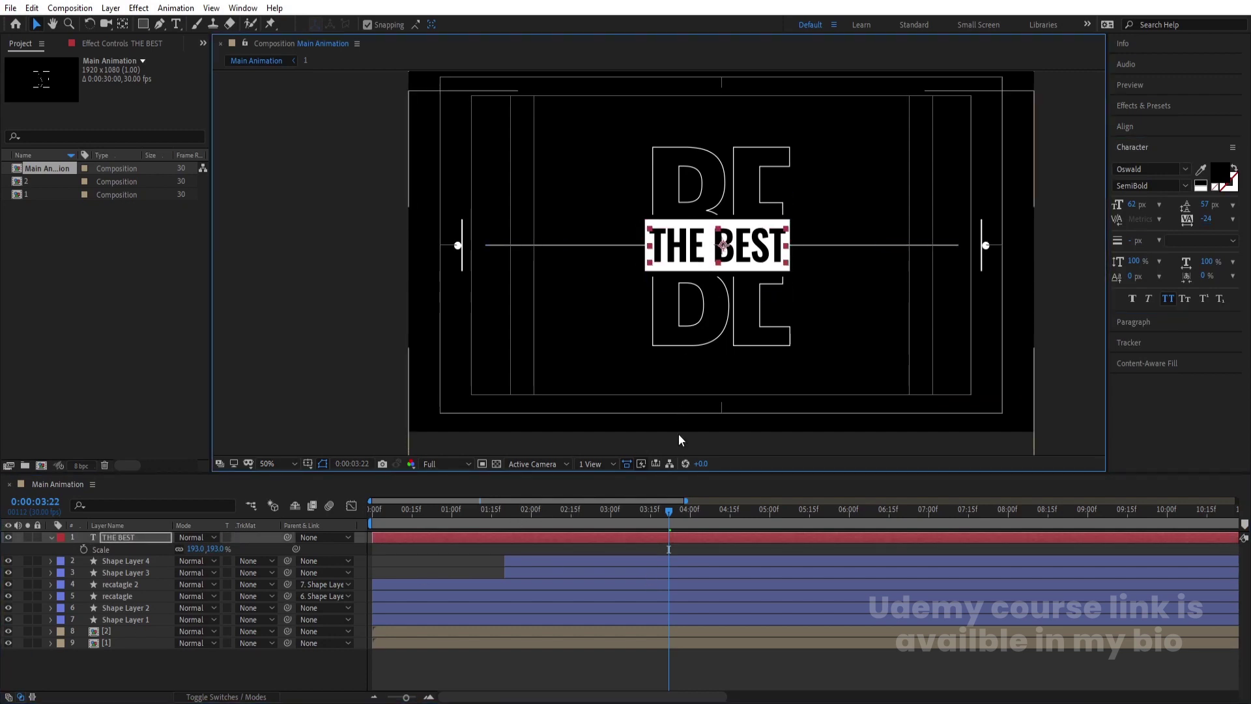
pyautogui.click(609, 545)
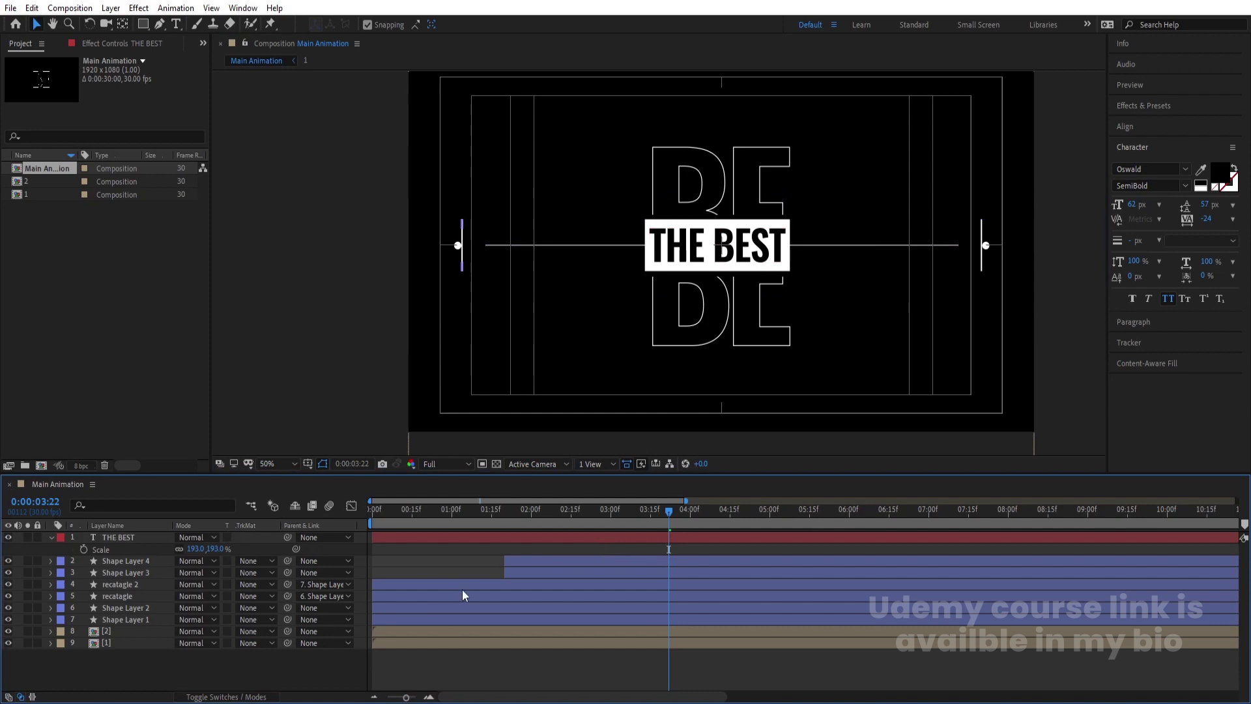
# Step: Duplicate Shape Layer 4 above the THE BEST text, set the text's track matte to Alpha Matte "Shape Layer 5", and preview the reveal
pyautogui.click(144, 561)
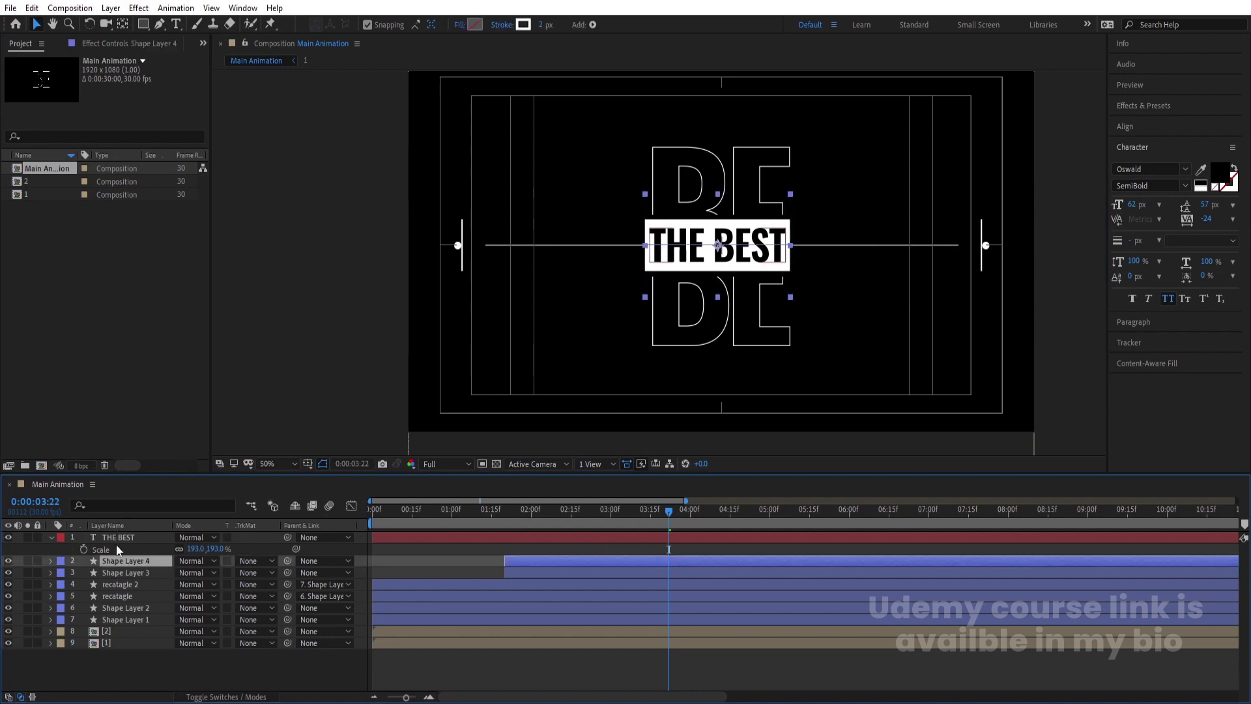
pyautogui.hotkey('ctrl', 'd')
pyautogui.moveTo(115, 562); pyautogui.dragTo(115, 537)
pyautogui.click(119, 549)
pyautogui.click(257, 549)
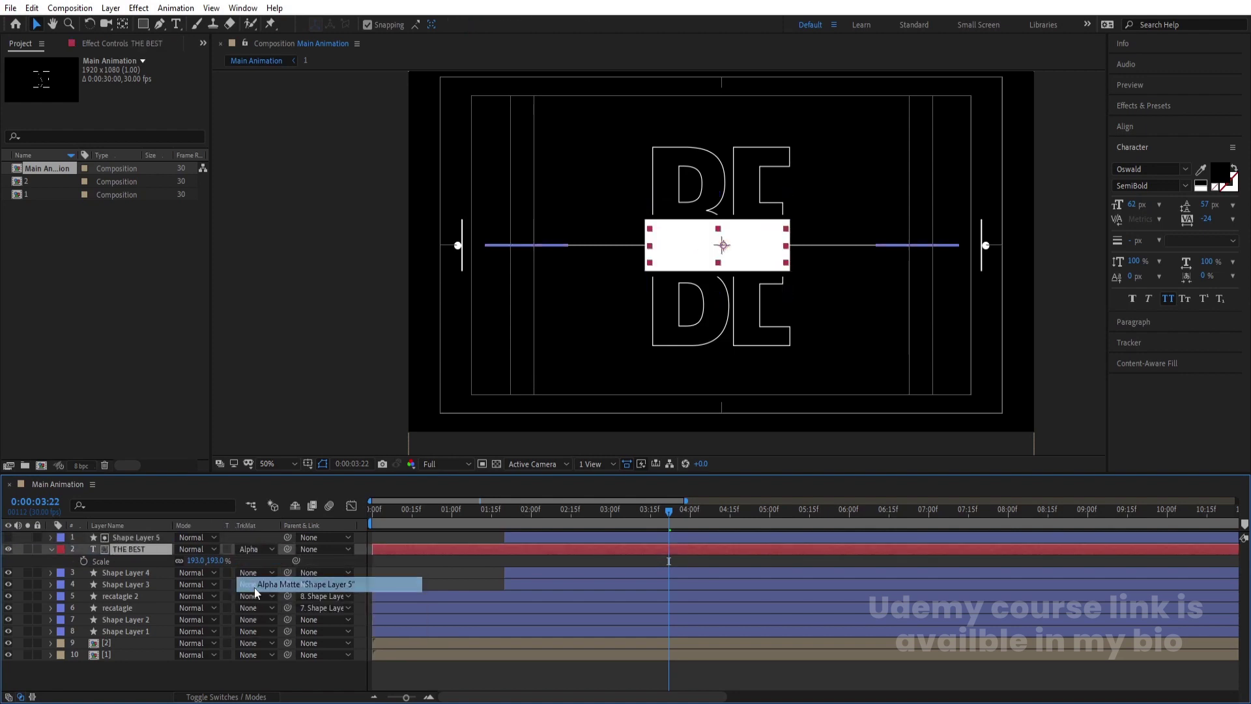
pyautogui.click(254, 587)
pyautogui.moveTo(545, 521); pyautogui.dragTo(314, 522)
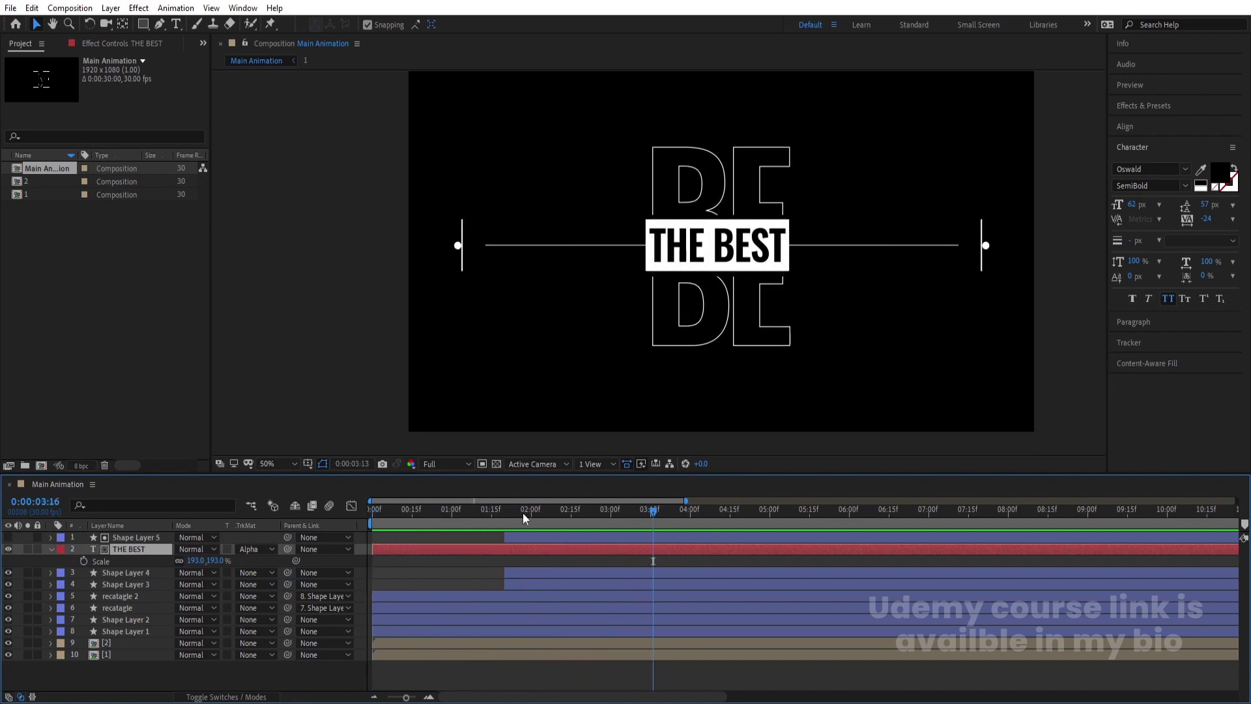
pyautogui.press('space')
pyautogui.click(413, 567)
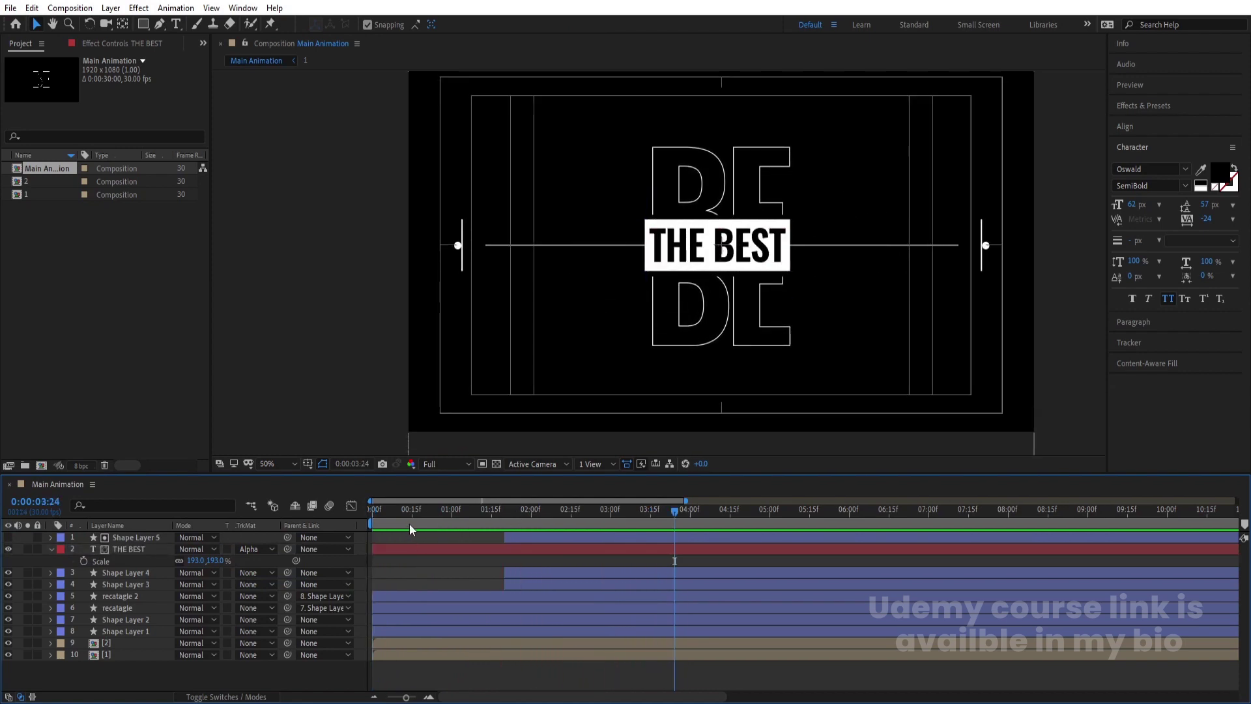
pyautogui.press('space')
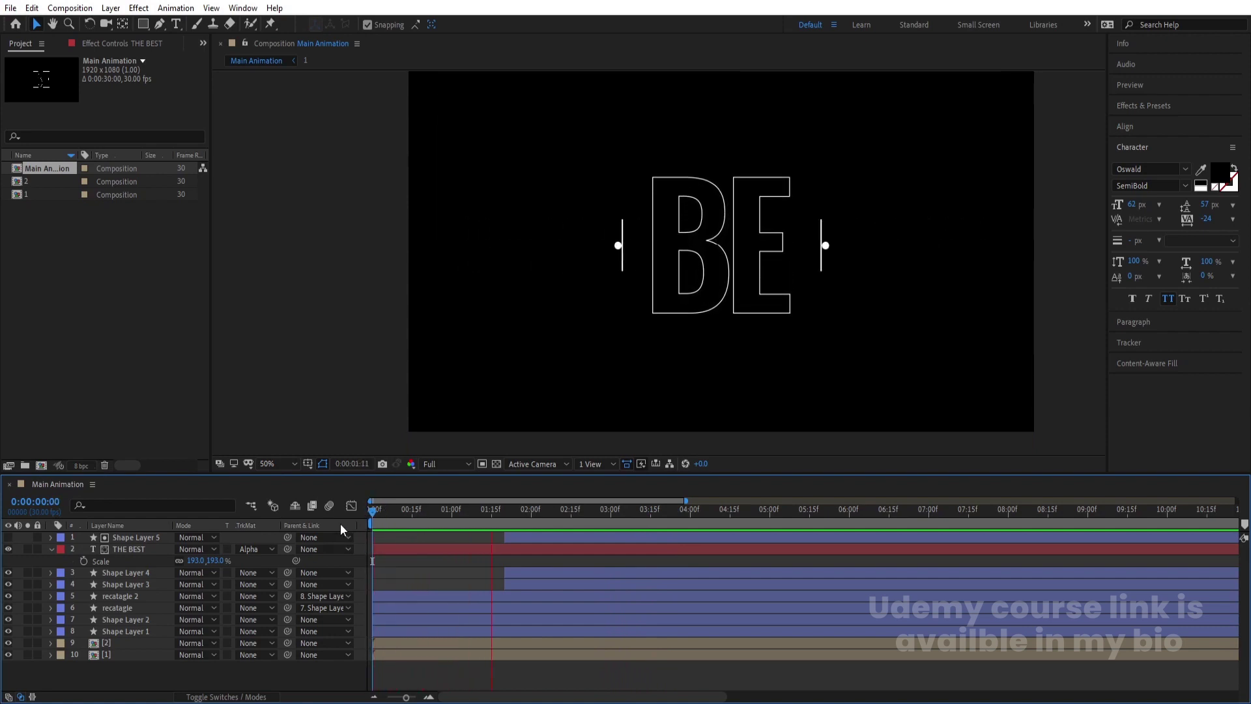
# Step: Add Rotation keyframes to the recatagle and recatagle 2 layers at 0:00:00:00 and 0:00:01:20
pyautogui.click(388, 513)
pyautogui.moveTo(388, 522); pyautogui.dragTo(215, 581)
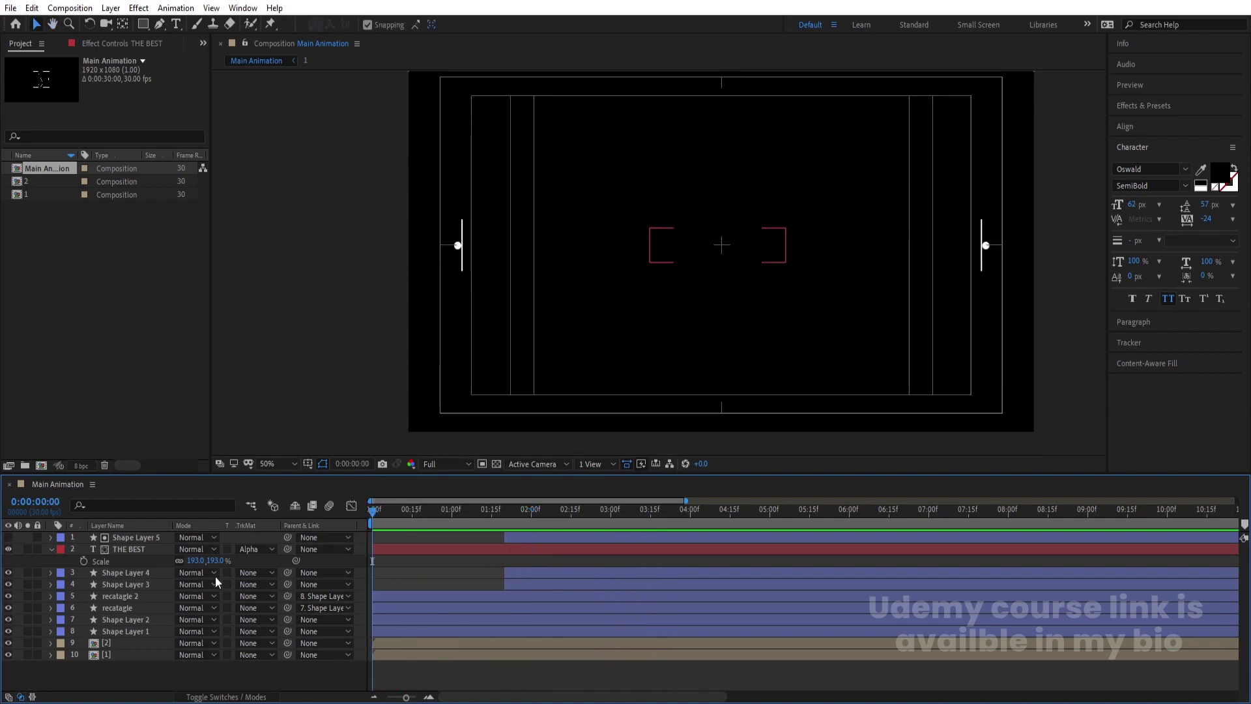
pyautogui.click(146, 596)
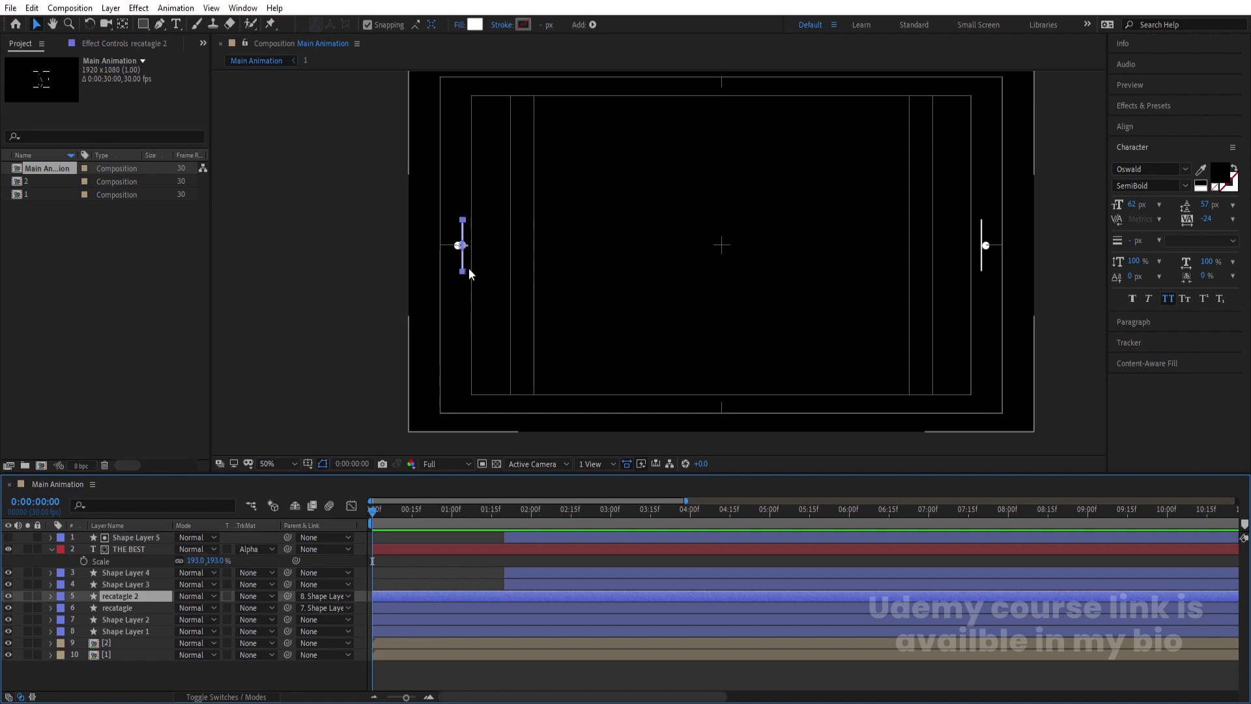
pyautogui.keyDown('ctrl'); pyautogui.click(114, 610); pyautogui.keyUp('ctrl')
pyautogui.press('r')
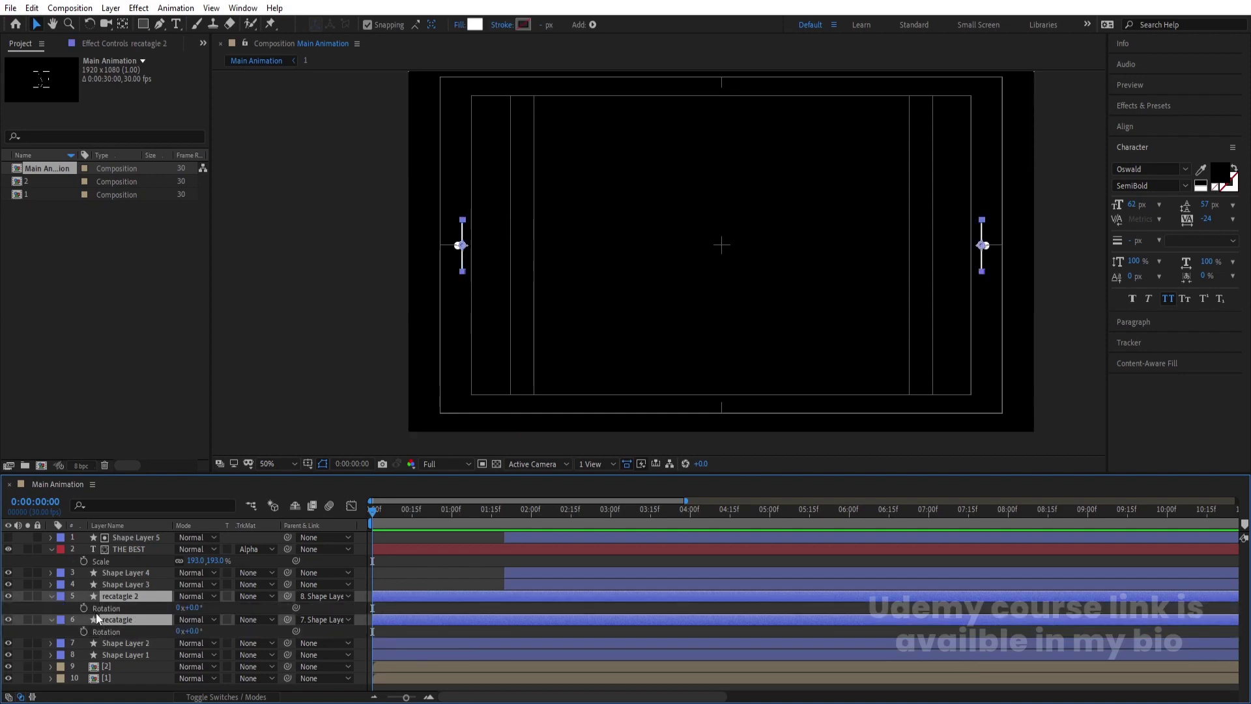
pyautogui.hotkey('alt', 'shift', 'r')
pyautogui.click(501, 513)
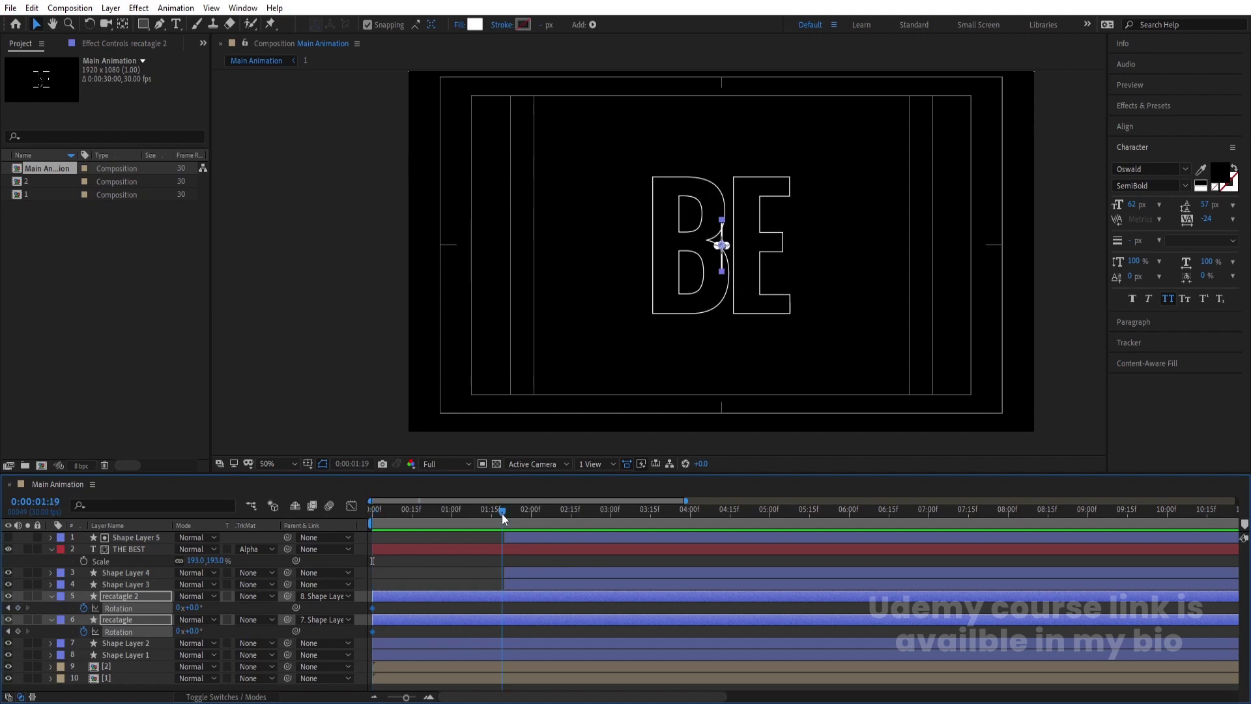
pyautogui.click(16, 608)
# Step: Set the Rotation of both vertical line layers to -1 revolution at 0:00:00:00 and preview the spin
pyautogui.press('Home')
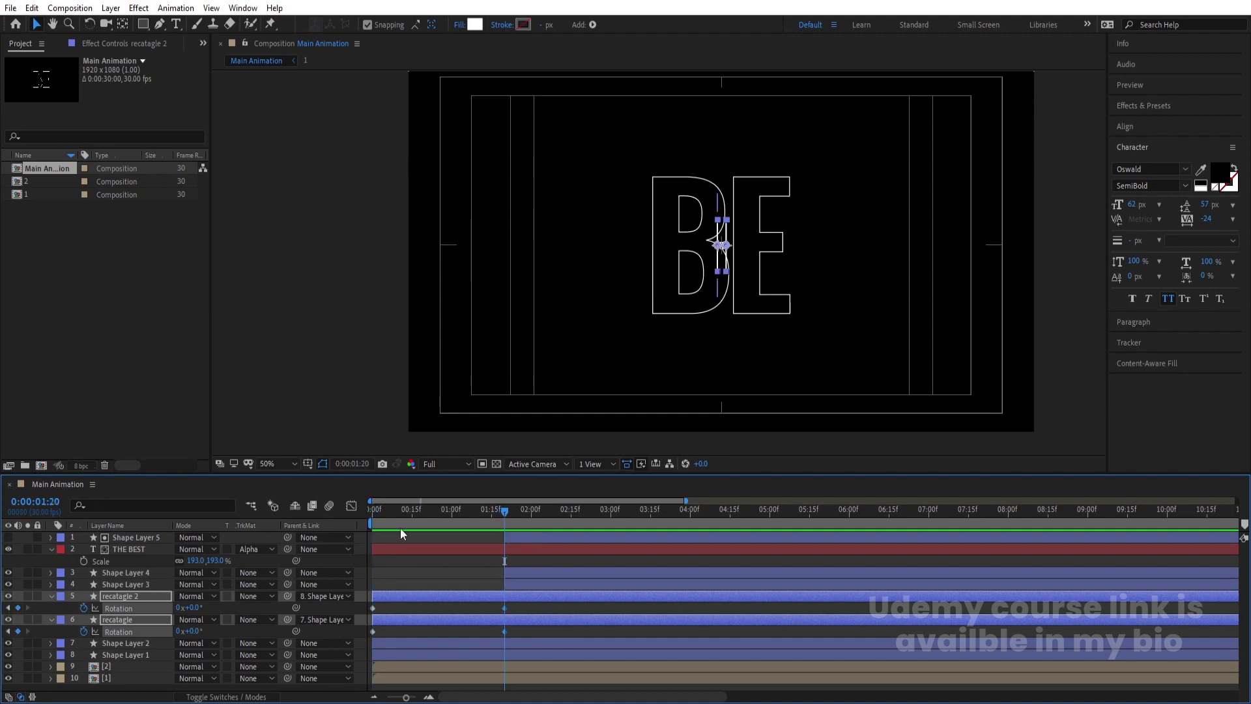
pyautogui.click(177, 608)
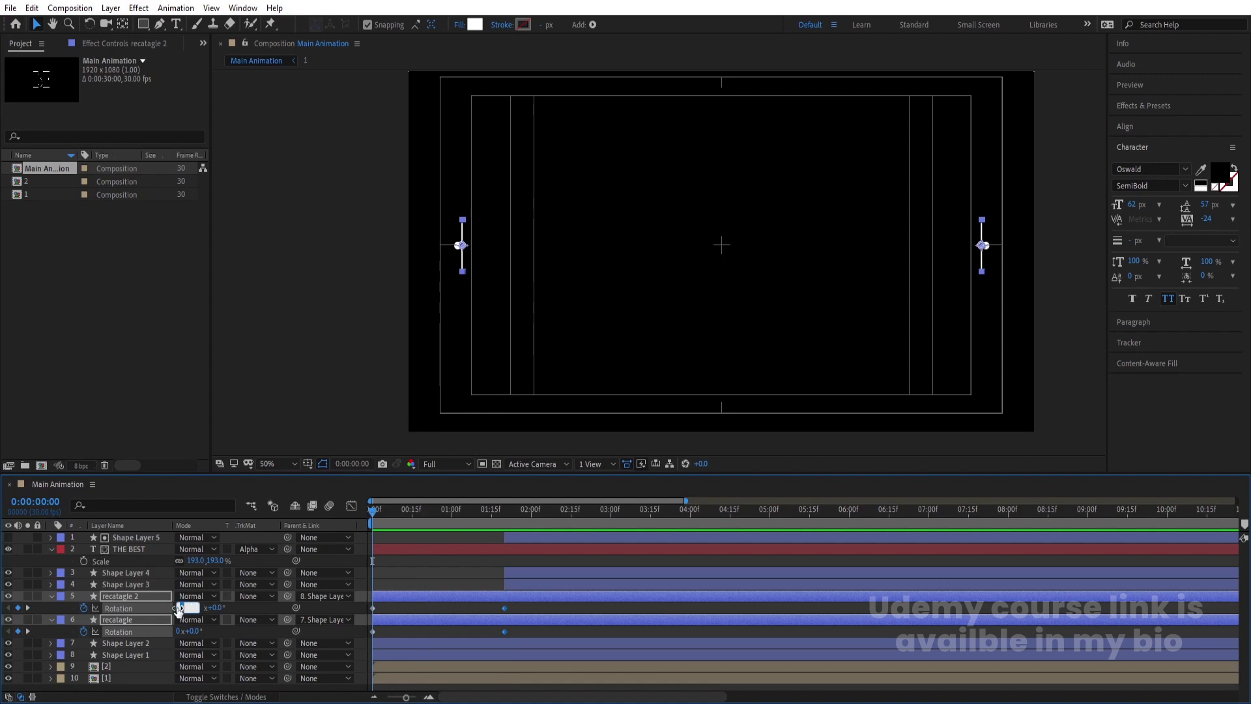
pyautogui.write('-1')
pyautogui.press('Return')
pyautogui.press('space')
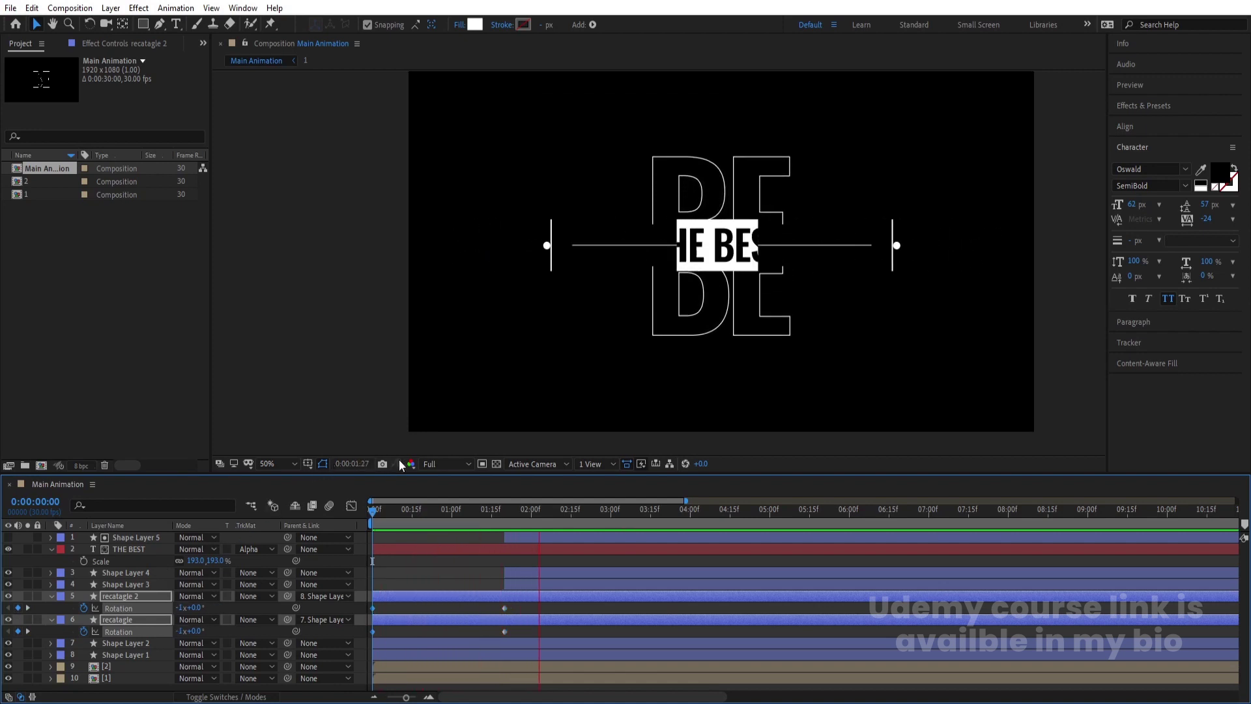
pyautogui.press('space')
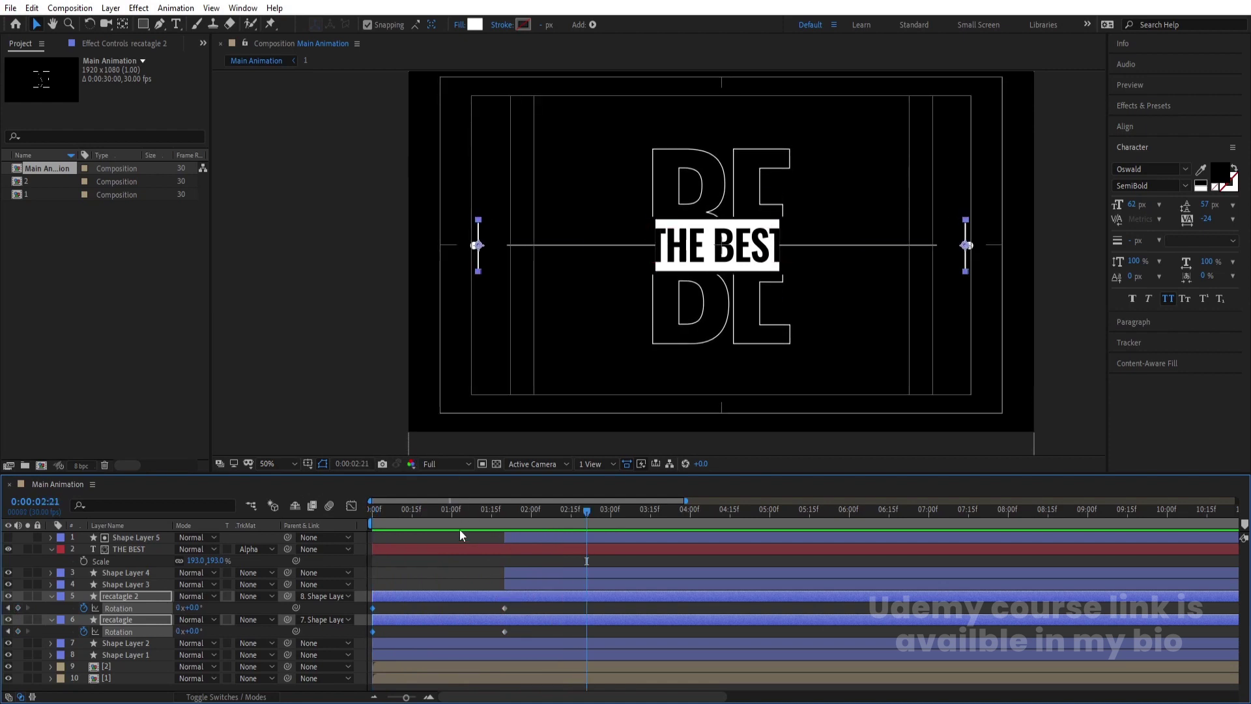
# Step: Apply Easy Ease to all Rotation keyframes of the two vertical line layers and preview the animation
pyautogui.press('Home')
pyautogui.moveTo(523, 612); pyautogui.dragTo(331, 658)
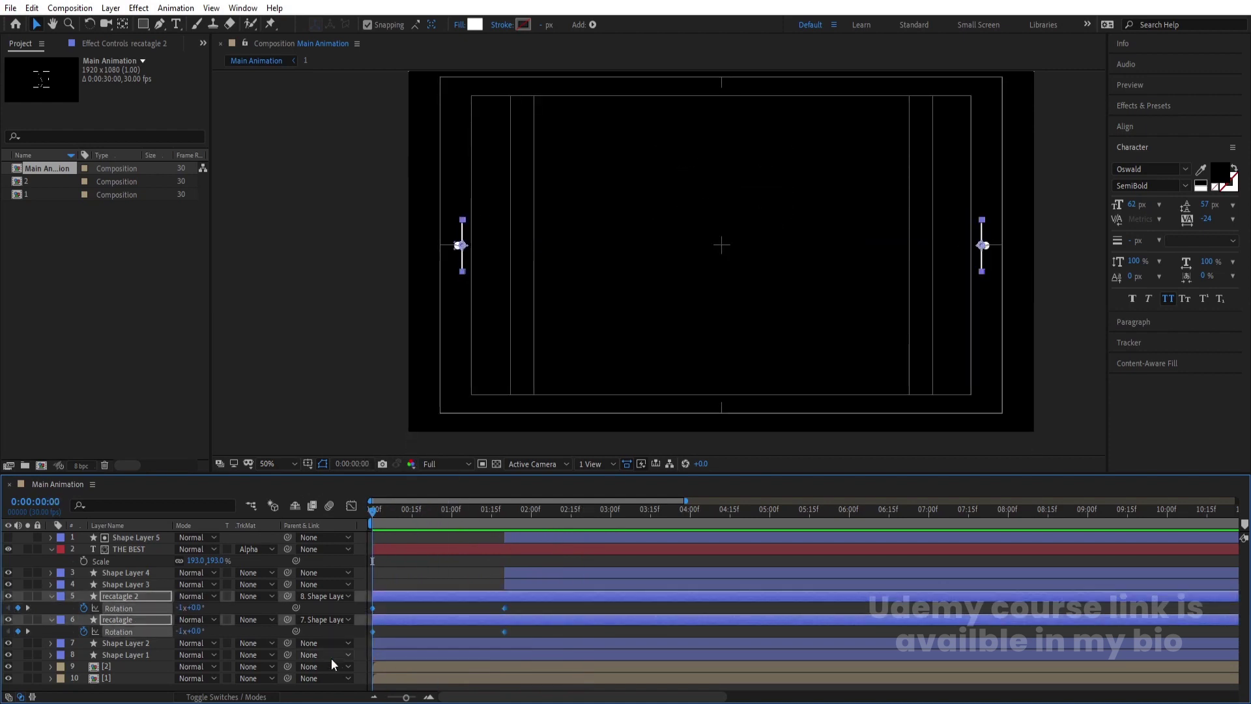
pyautogui.press('F9')
pyautogui.press('space')
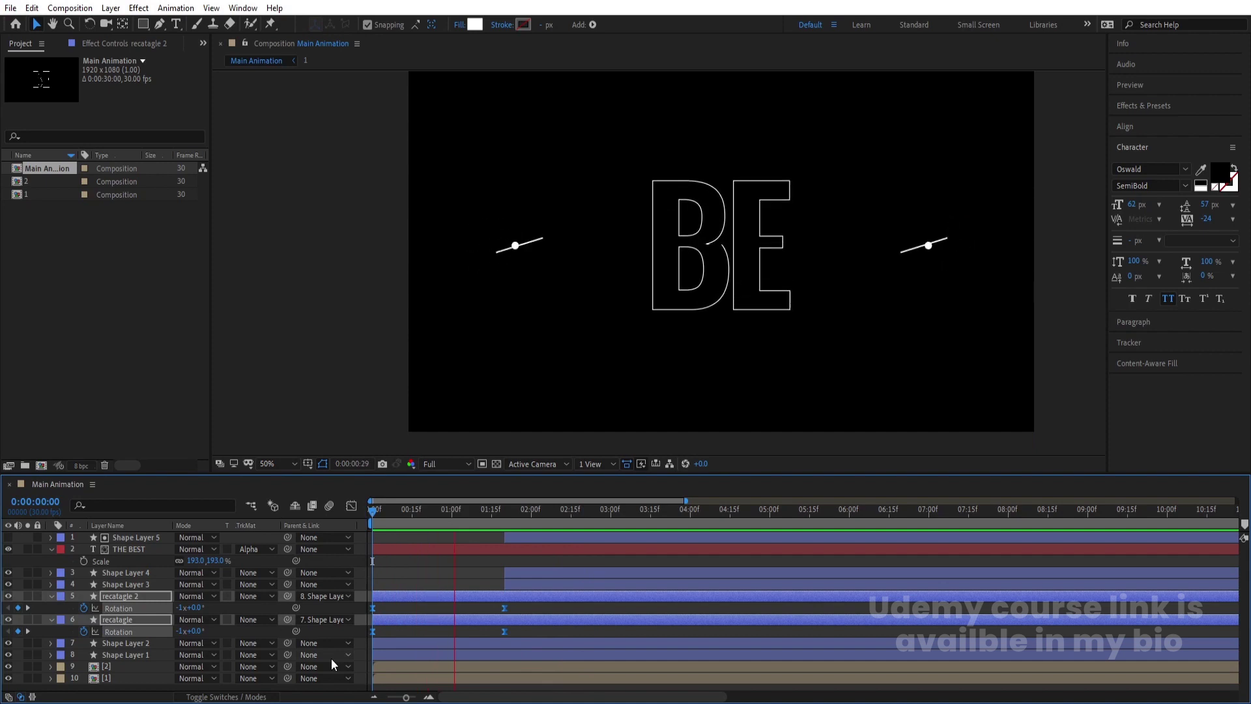
pyautogui.press('space')
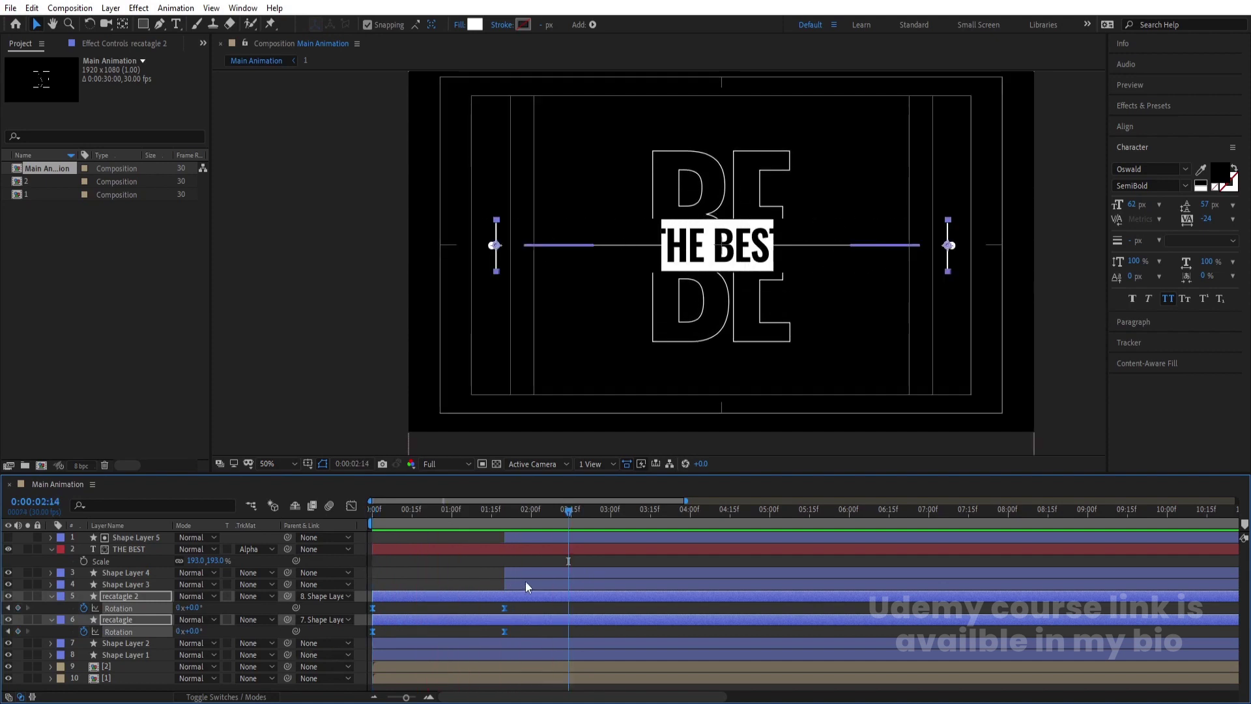
# Step: Set the Rotation of the recatagle and recatagle 2 layers to -1 revolution at 0:00:03:10 and preview the spin
pyautogui.press('space')
pyautogui.press('space')
pyautogui.click(615, 607)
pyautogui.press('u')
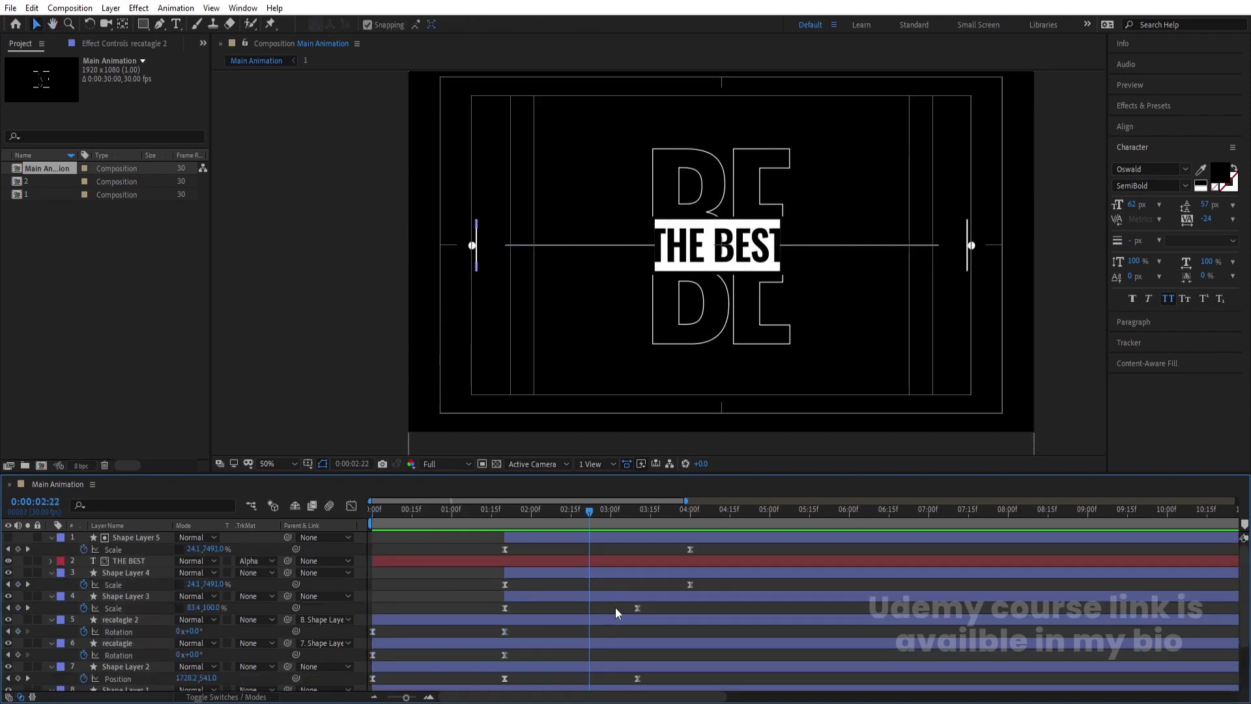
pyautogui.press('k')
pyautogui.click(130, 621)
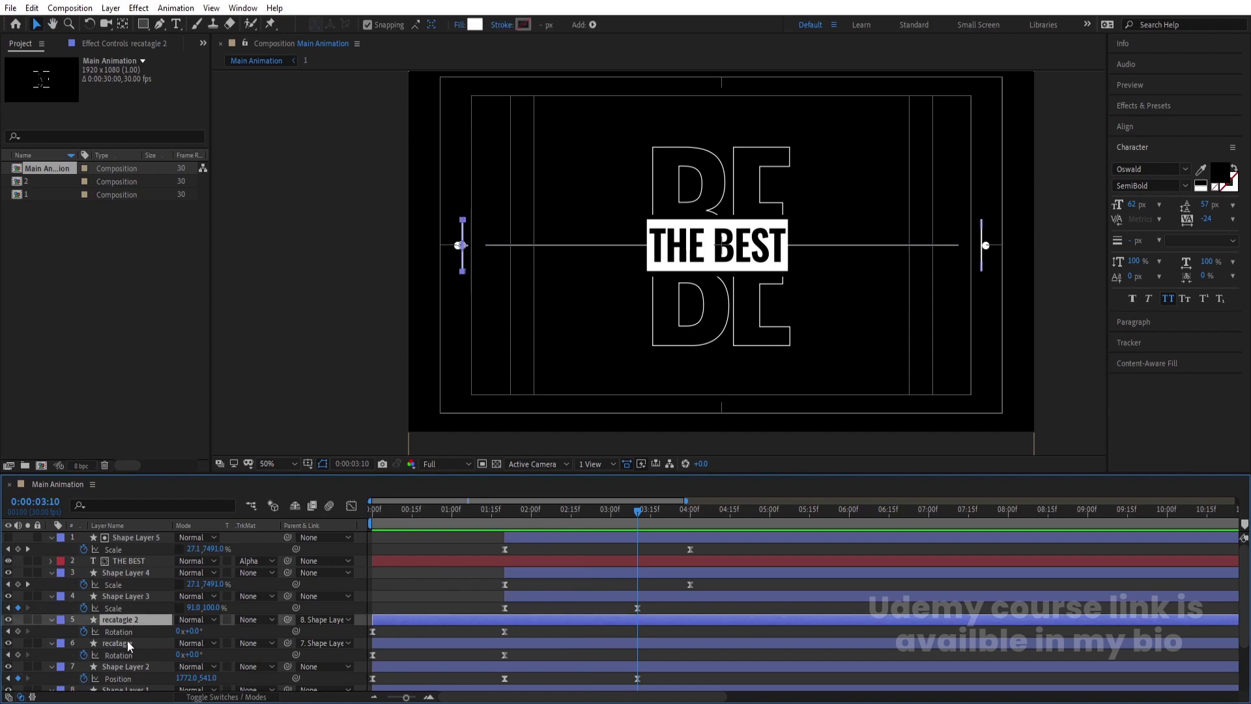
pyautogui.keyDown('ctrl'); pyautogui.click(107, 644); pyautogui.keyUp('ctrl')
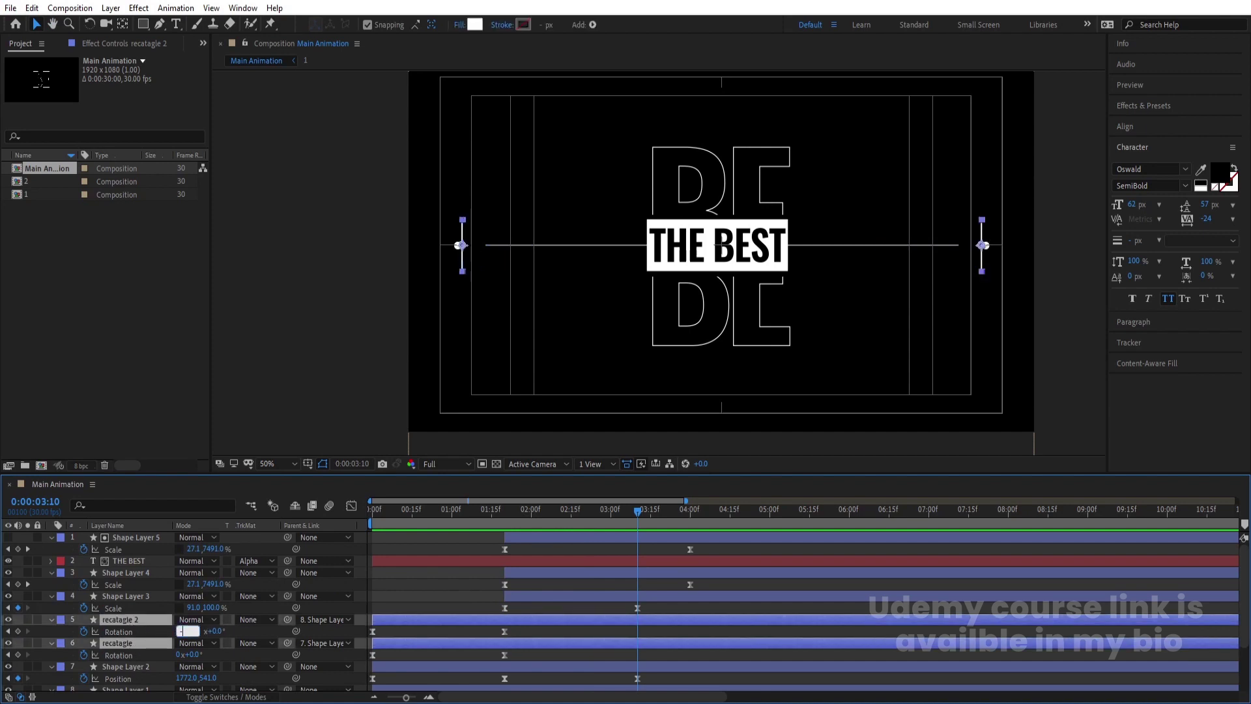
pyautogui.write('1')
pyautogui.press('Return')
pyautogui.press('Home')
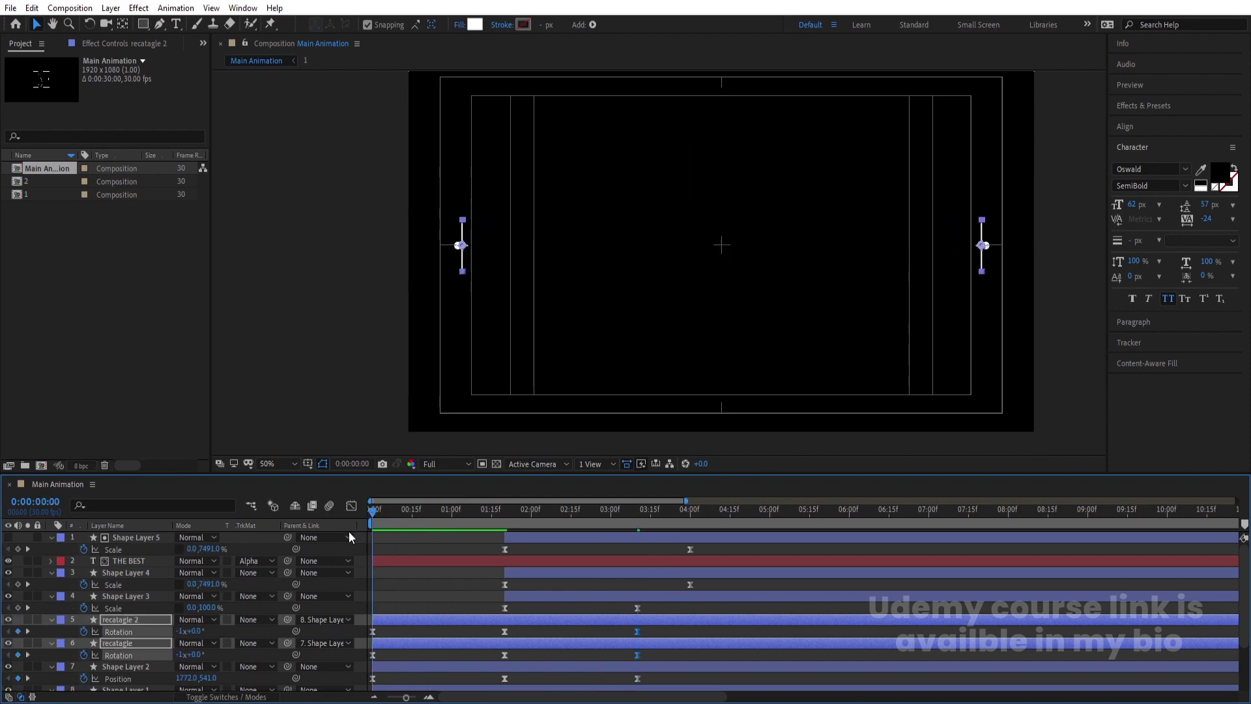
pyautogui.press('space')
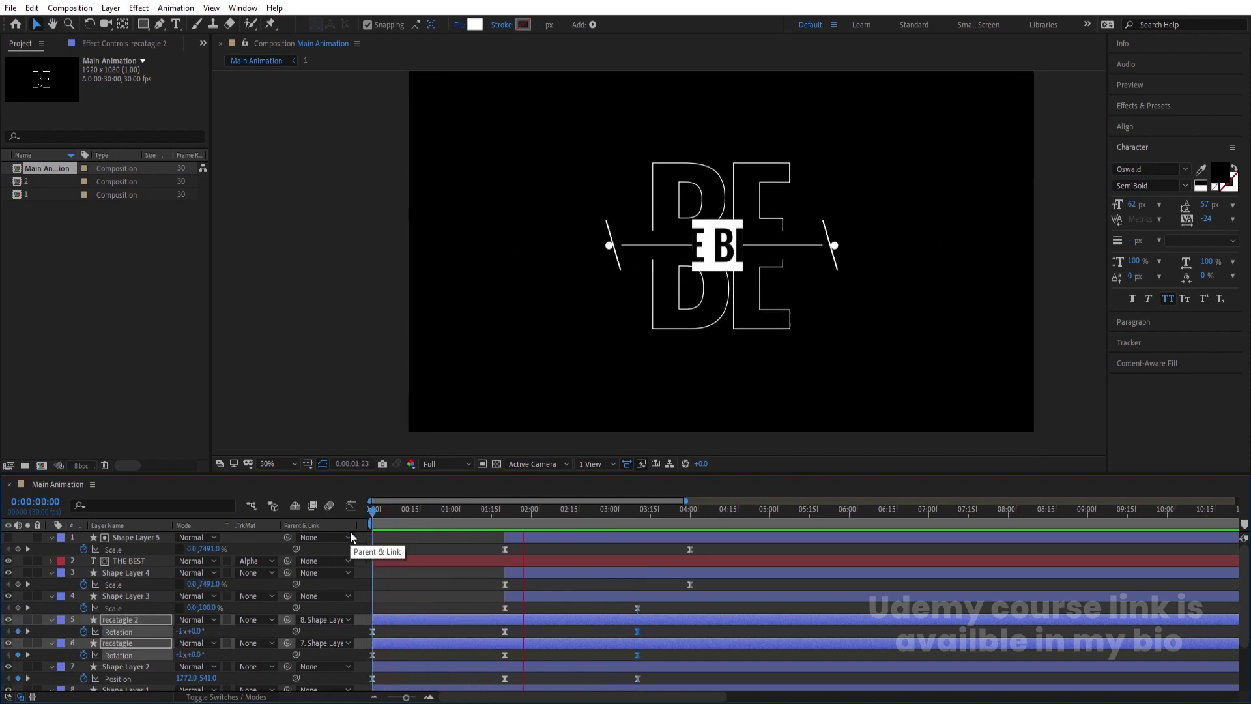
pyautogui.press('space')
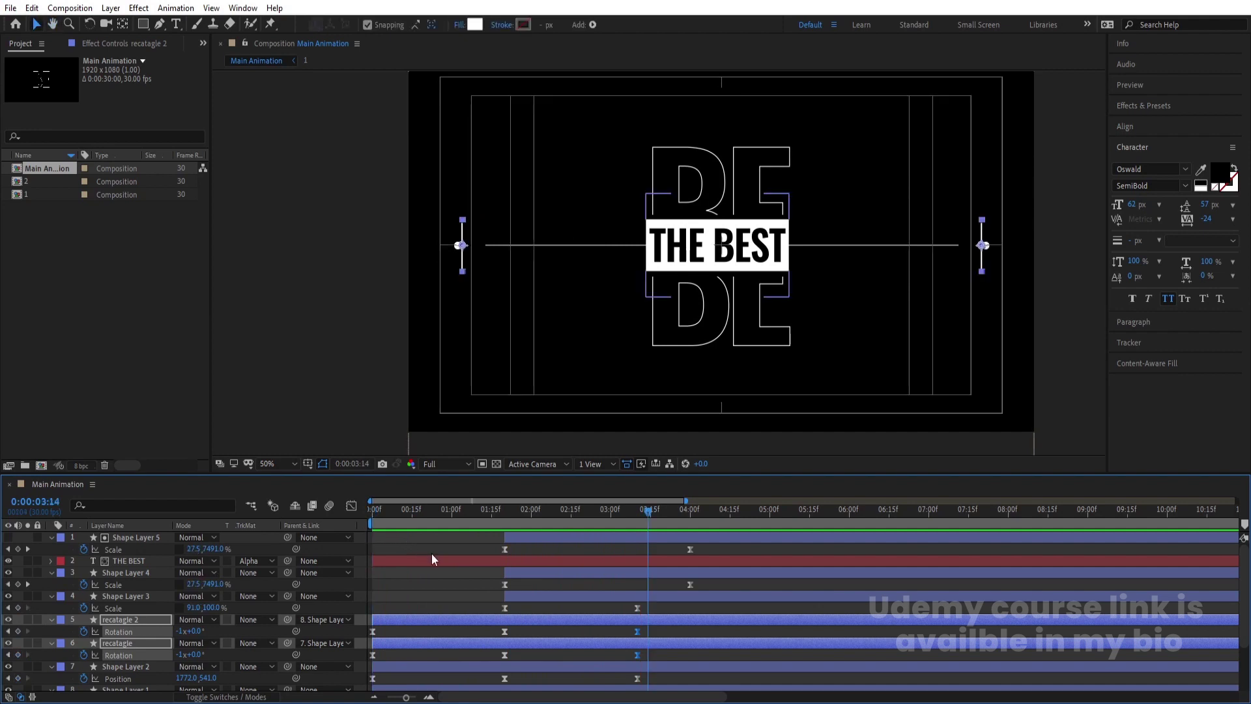
# Step: Collapse the layers' keyframed properties and play the whole animation from 0:00:00:00 to review its timing
pyautogui.click(426, 549)
pyautogui.press('u')
pyautogui.press('Home')
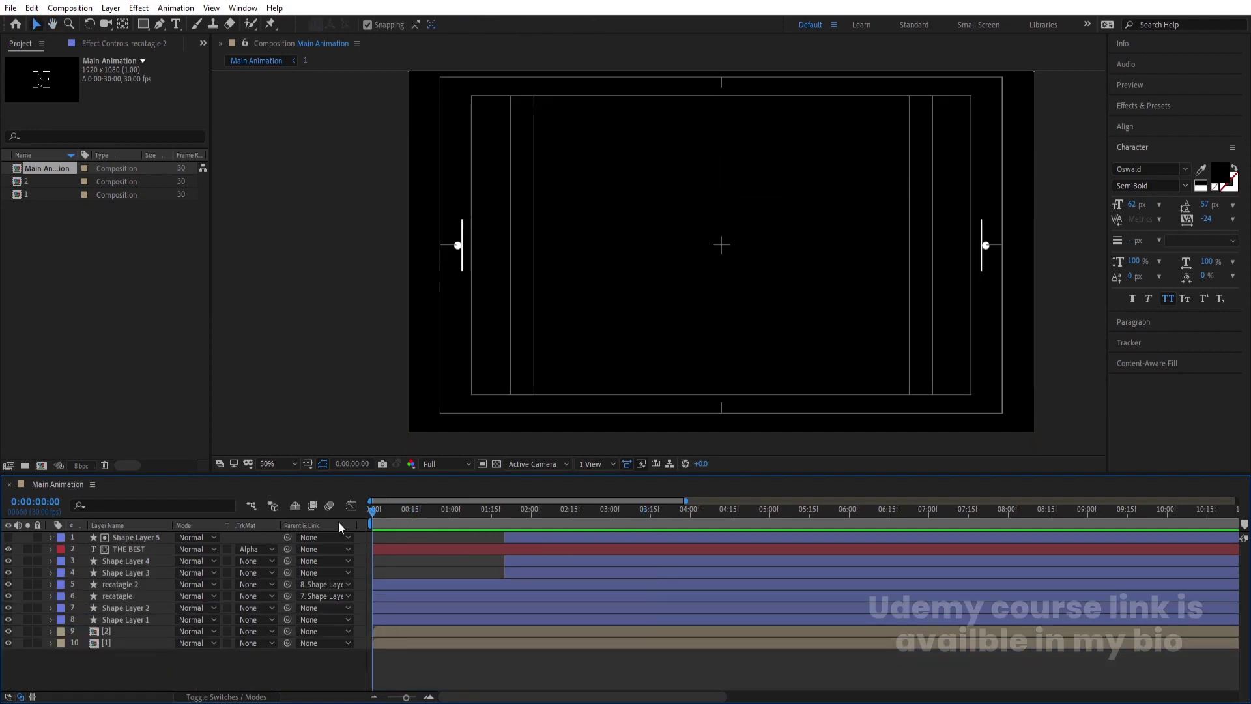
pyautogui.press('space')
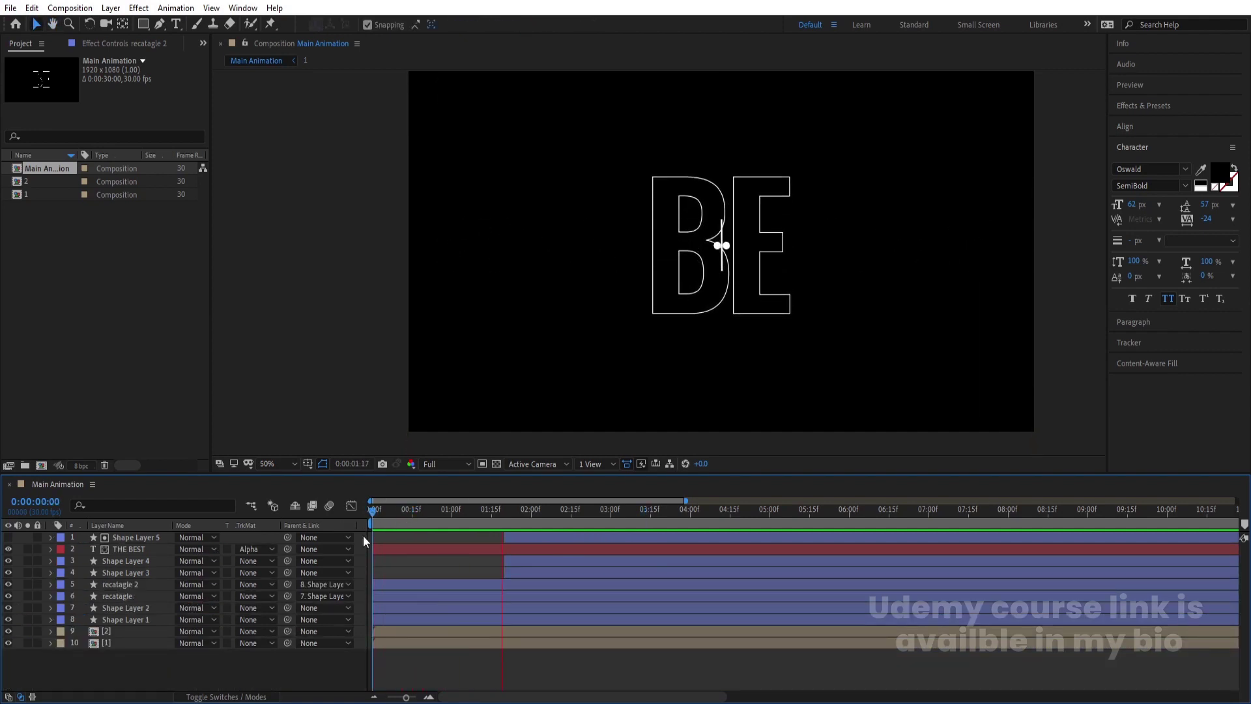
pyautogui.press('space')
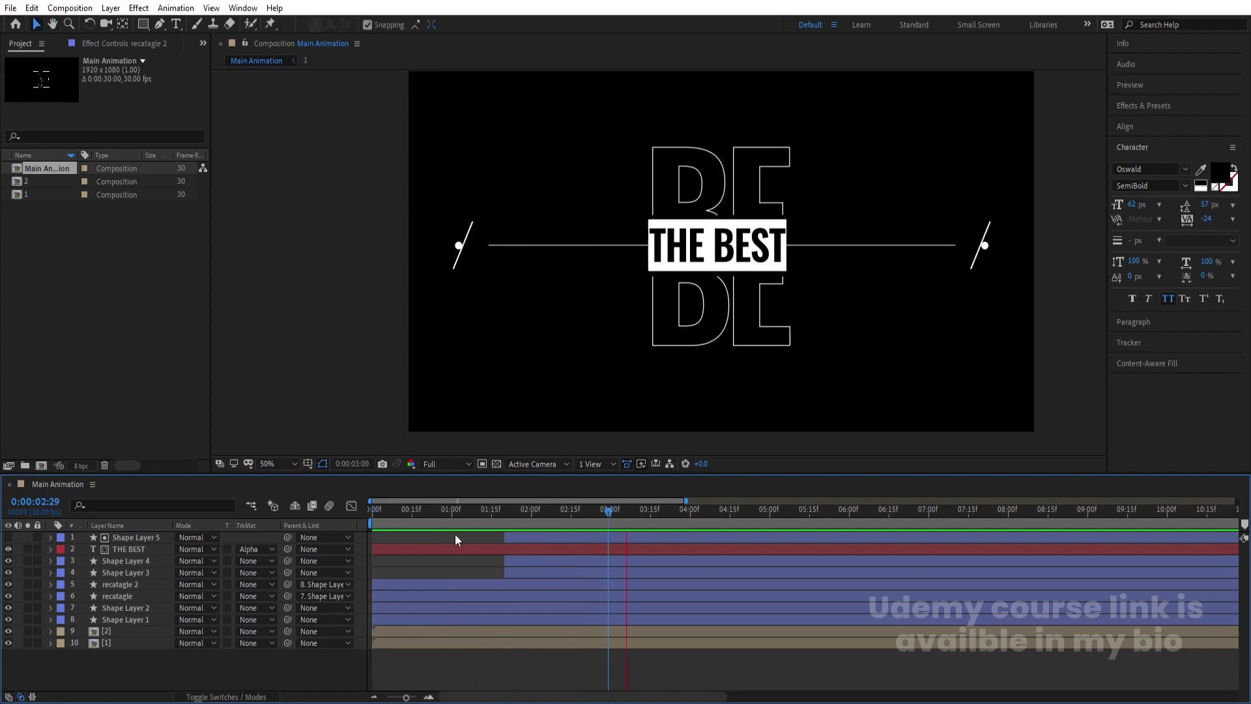
pyautogui.press('space')
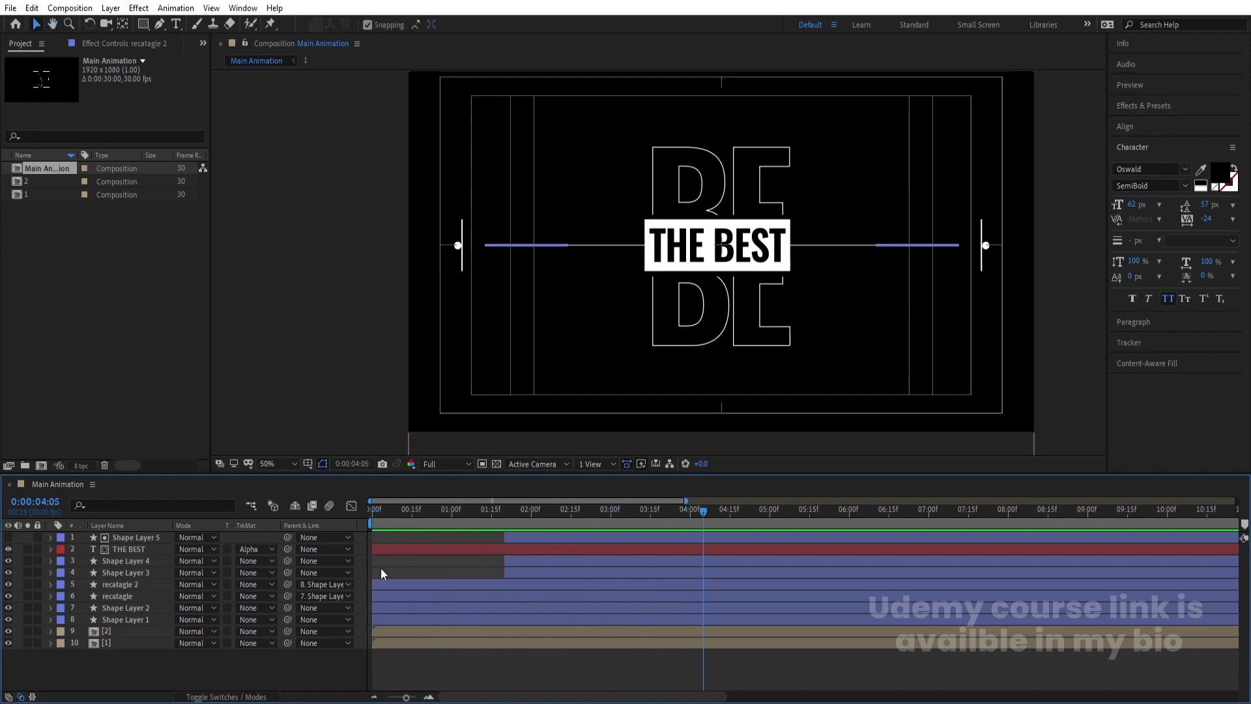
pyautogui.click(371, 518)
pyautogui.press('space')
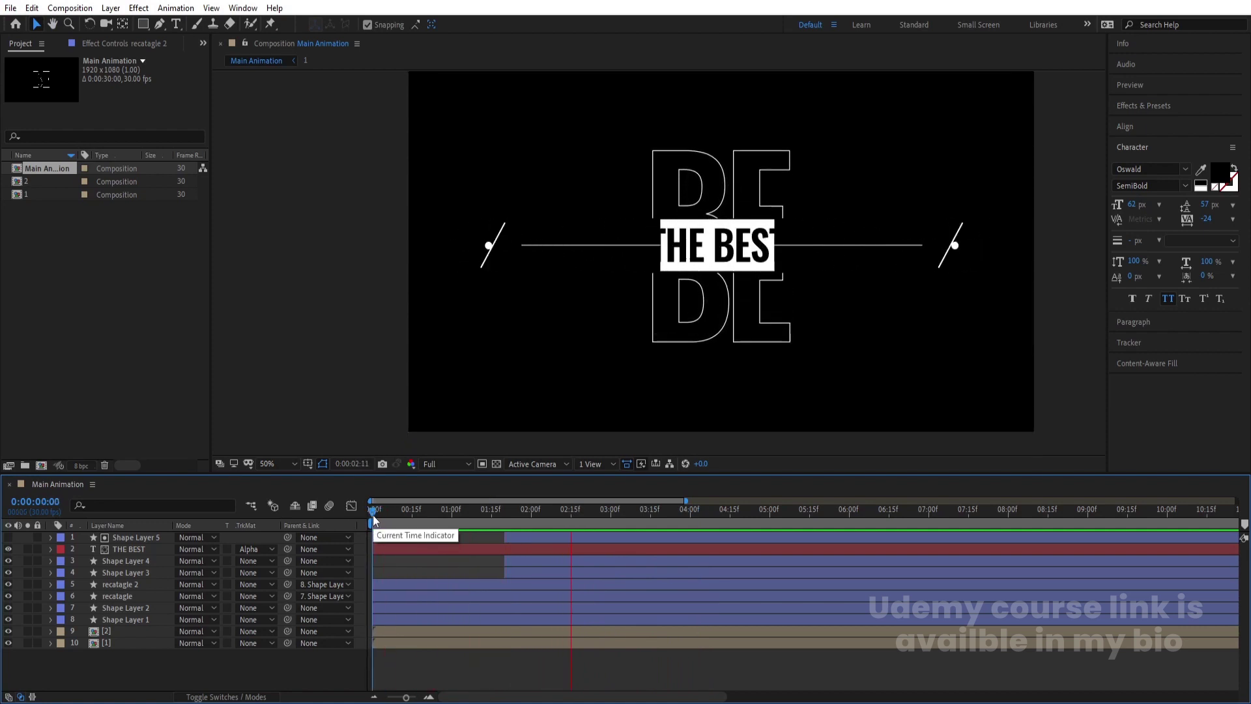
pyautogui.press('space')
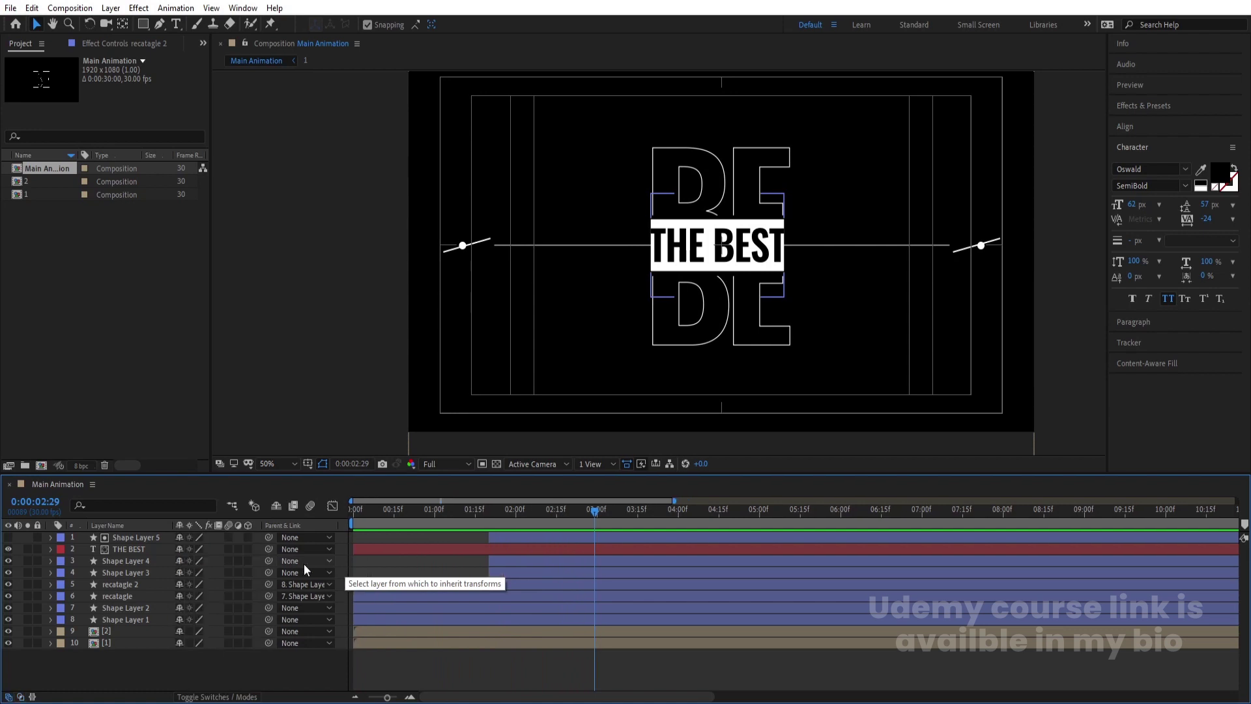
# Step: Enable motion blur for all layers in Main Animation and preview the result
pyautogui.hotkey('ctrl', 'a')
pyautogui.press('F4')
pyautogui.click(224, 538)
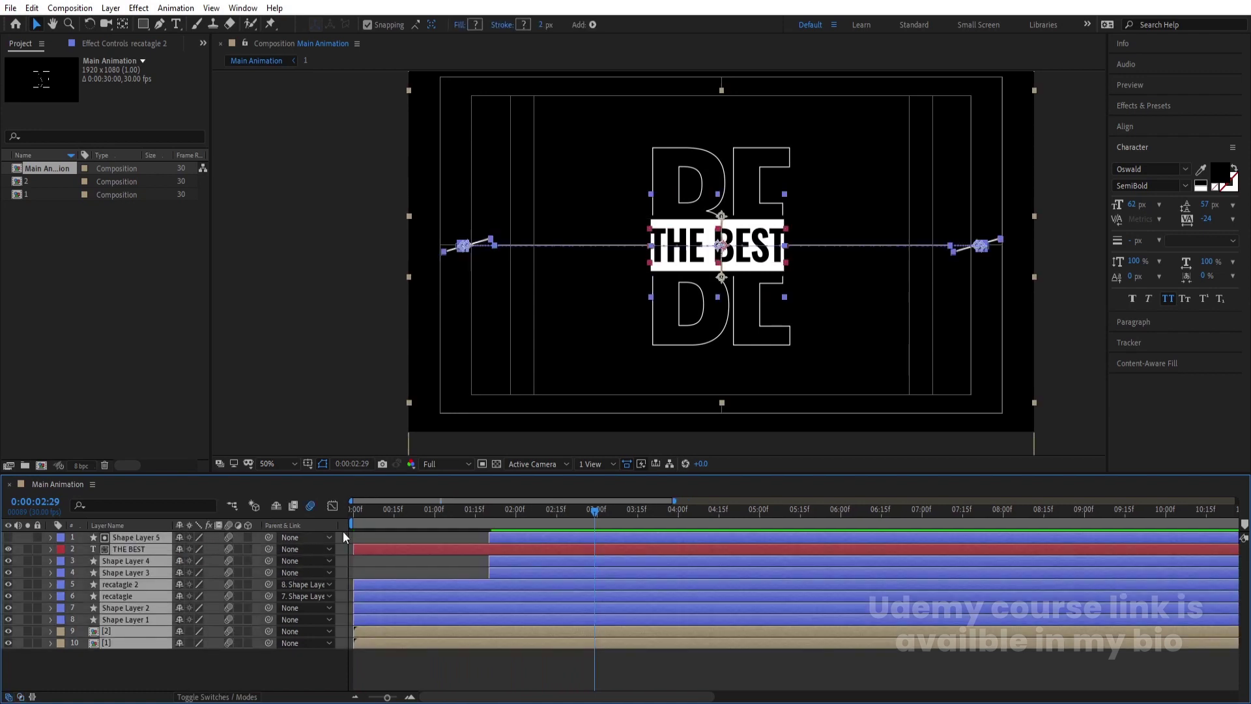
pyautogui.press('space')
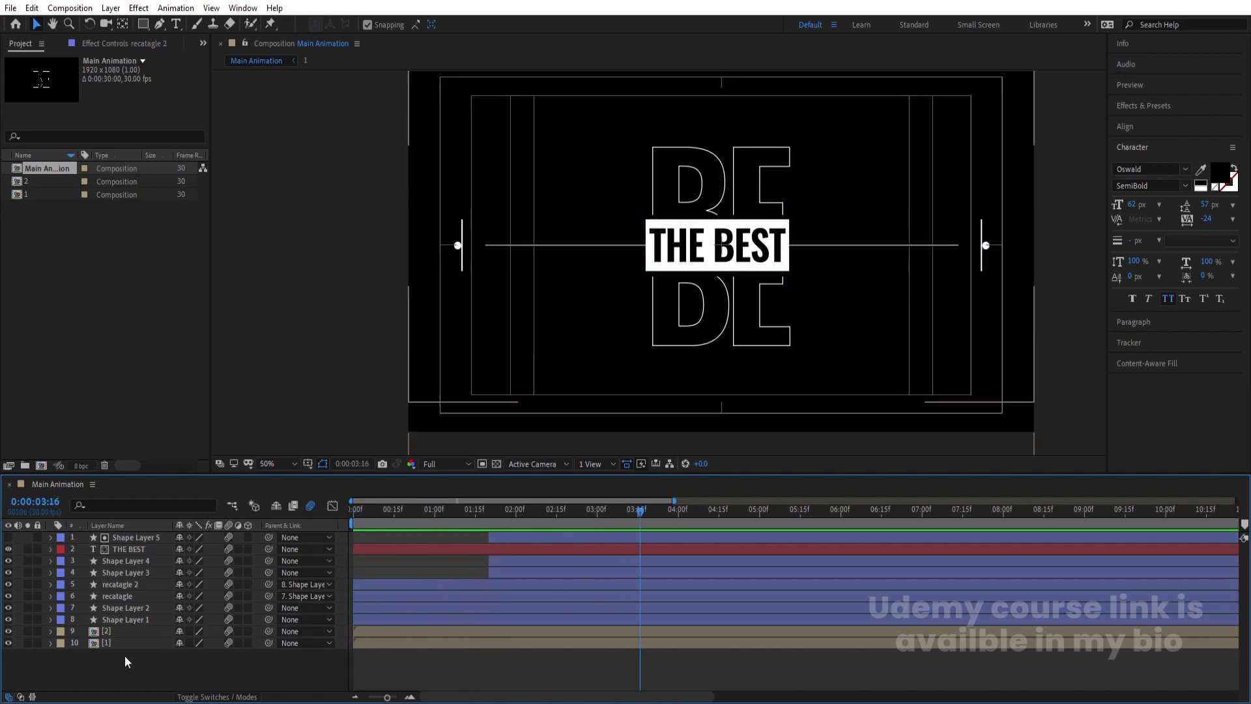
# Step: Pre-compose all layers of Main Animation into a single composition with the default name
pyautogui.hotkey('ctrl', 'a')
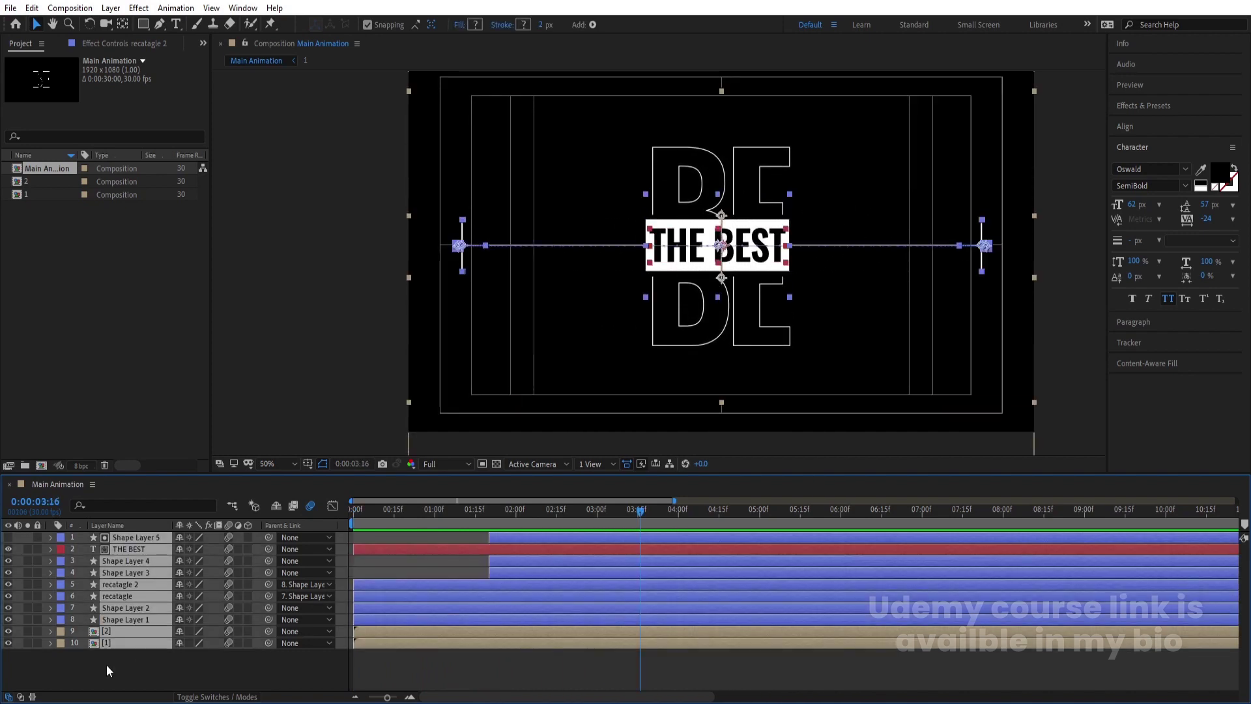
pyautogui.hotkey('ctrl', 'shift', 'c')
pyautogui.press('Return')
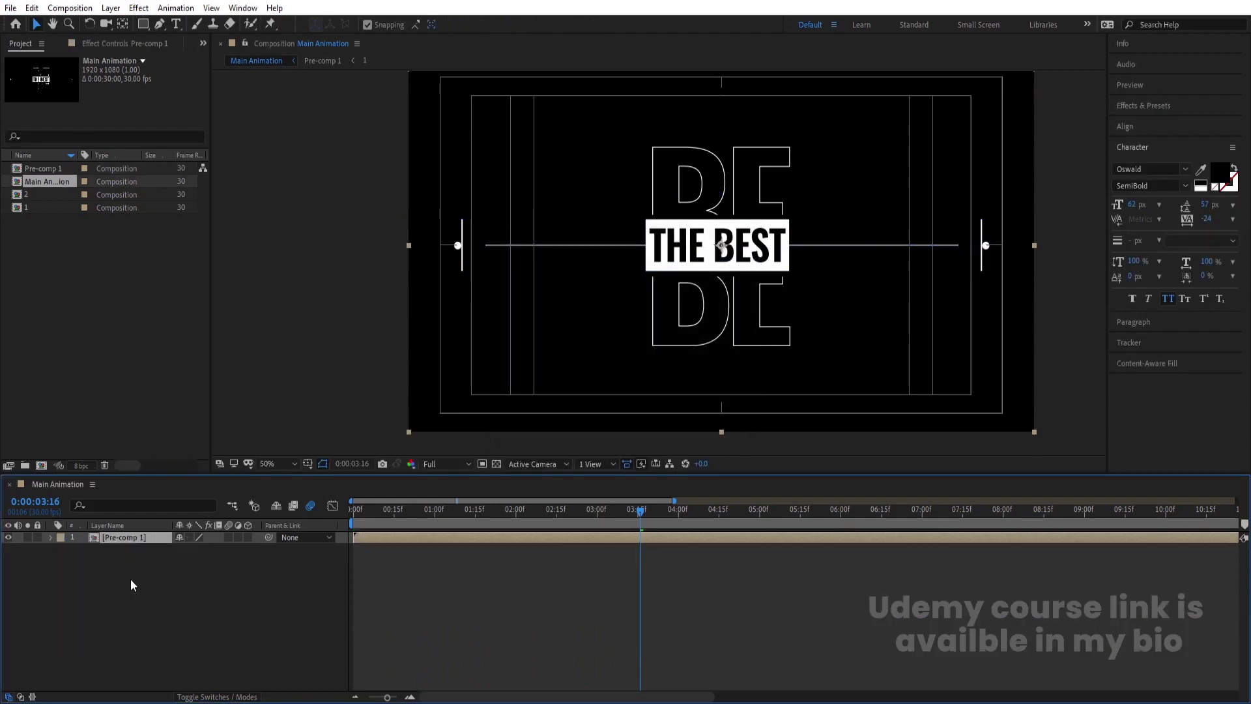
# Step: Search the effects for "tran" and apply the Transform effect to the Pre-comp 1 layer
pyautogui.click(1135, 104)
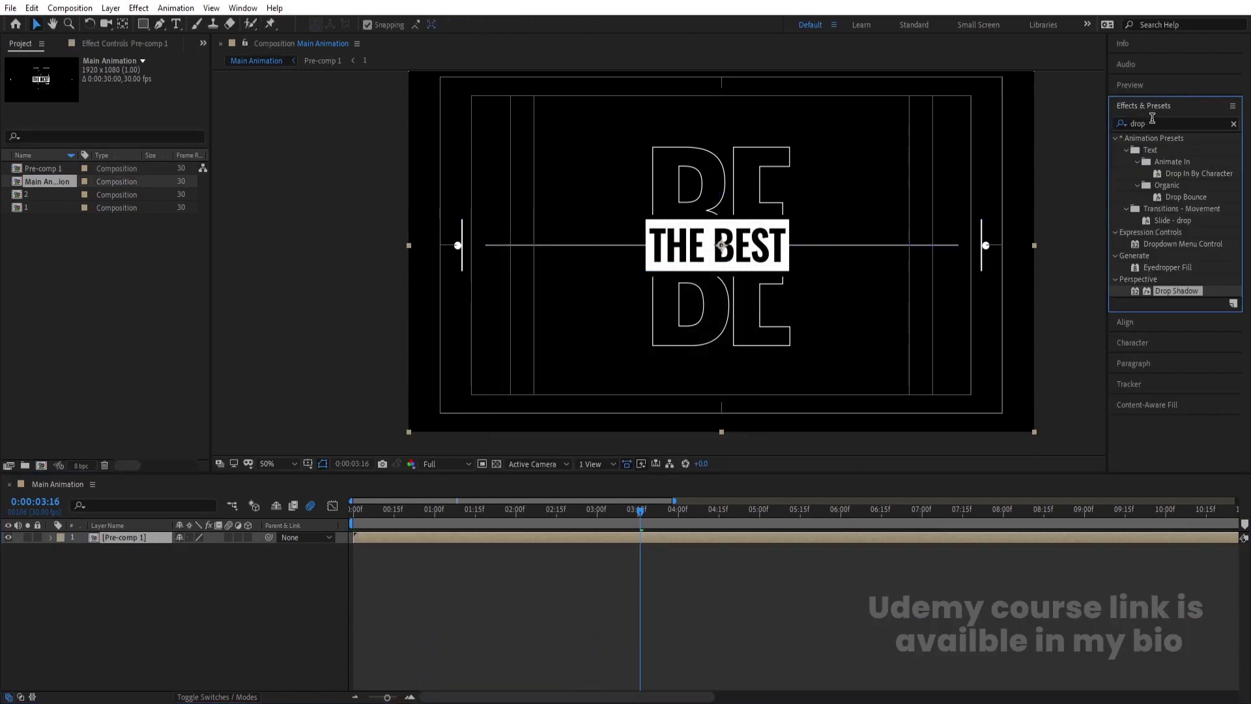
pyautogui.click(1160, 118)
pyautogui.write('tran')
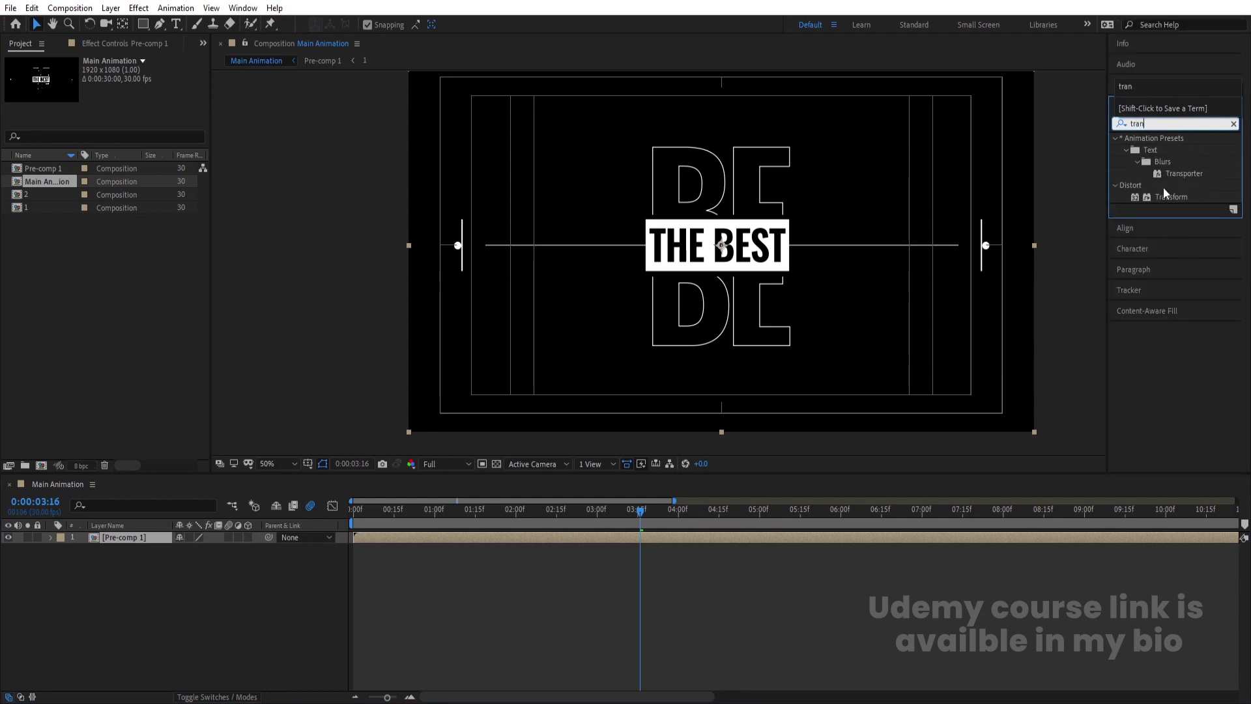
pyautogui.doubleClick(1174, 196)
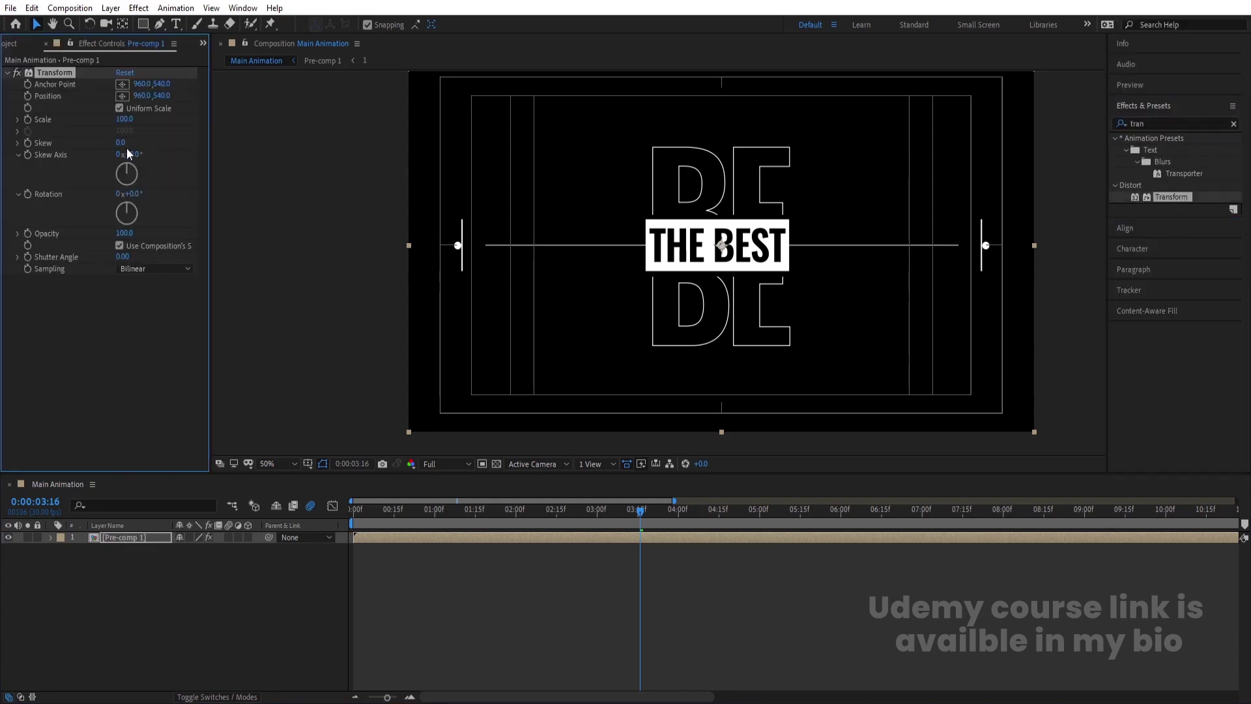
# Step: Set the Transform effect's Skew to -7.0 and preview the slanted animation from the start
pyautogui.moveTo(120, 143); pyautogui.dragTo(117, 144)
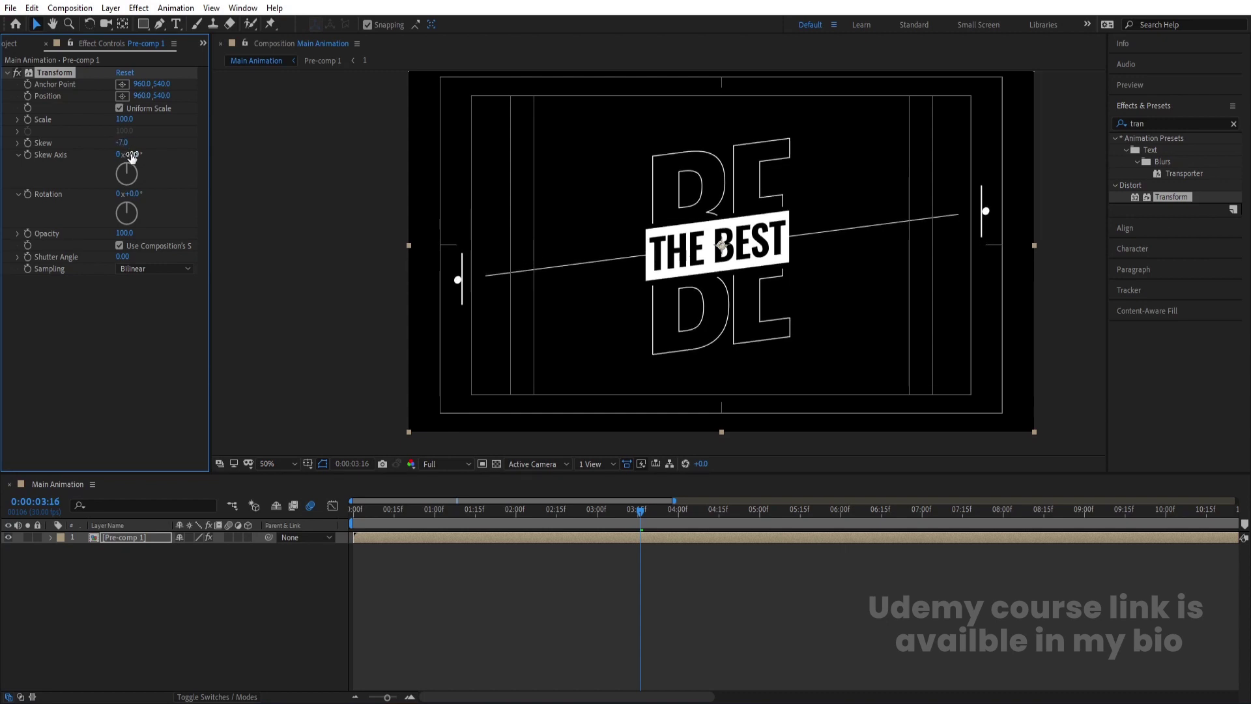
pyautogui.press('Home')
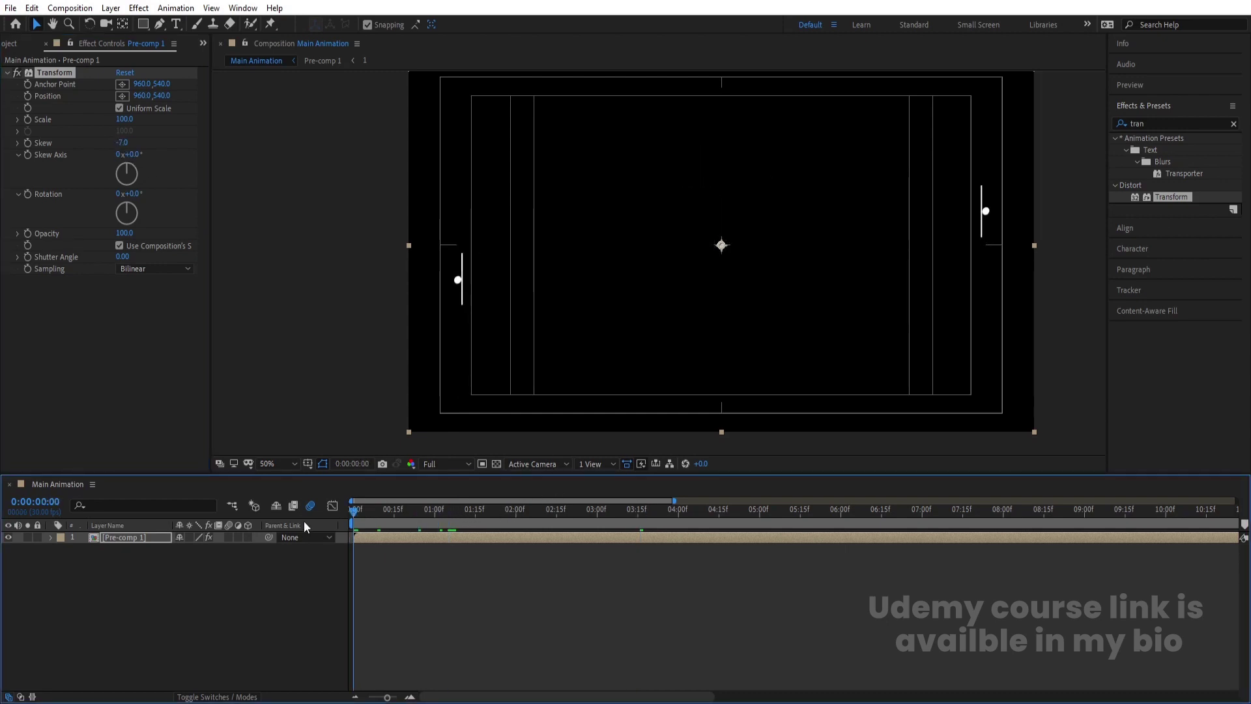
pyautogui.press('space')
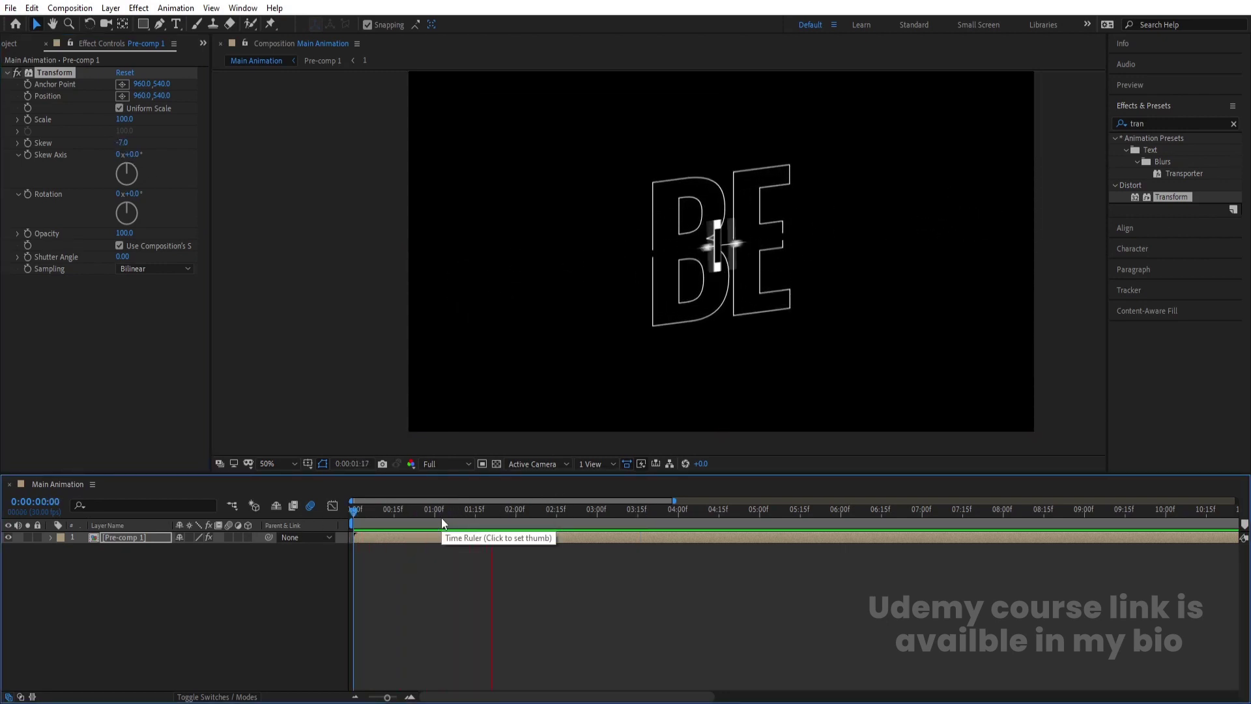
pyautogui.press('space')
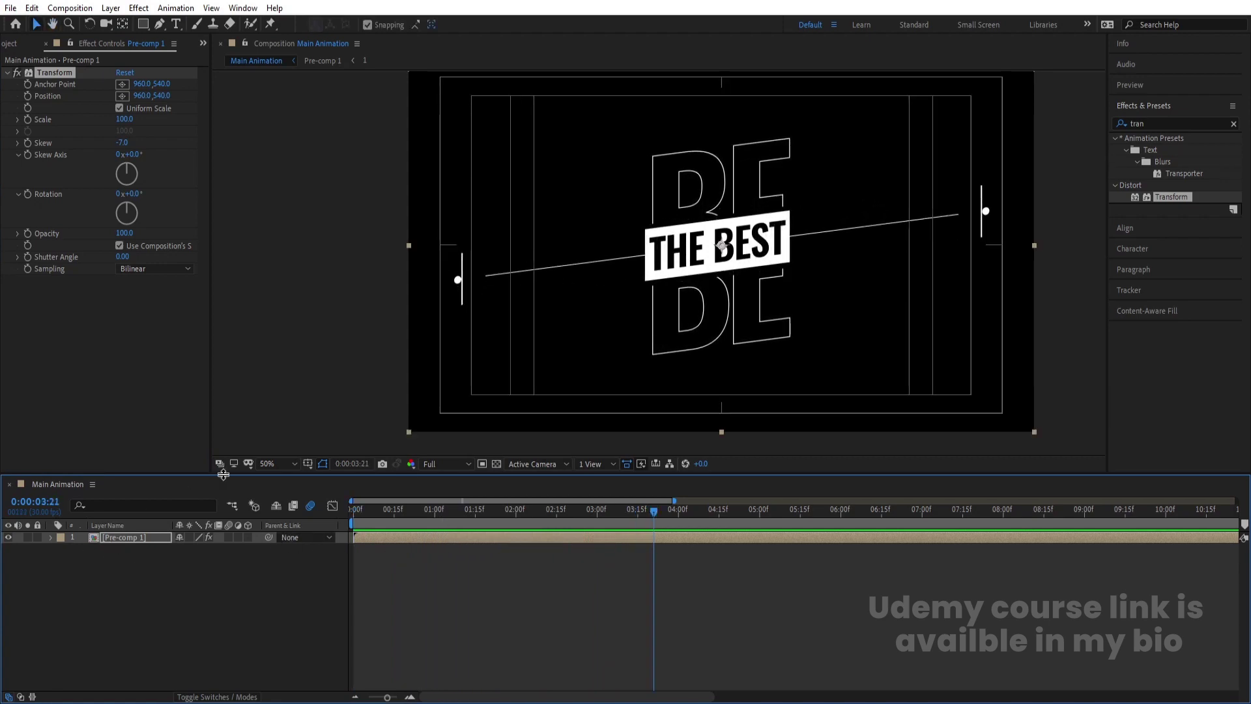
# Step: Duplicate the Pre-comp 1 layer and scale the lower copy to 255%
pyautogui.click(268, 463)
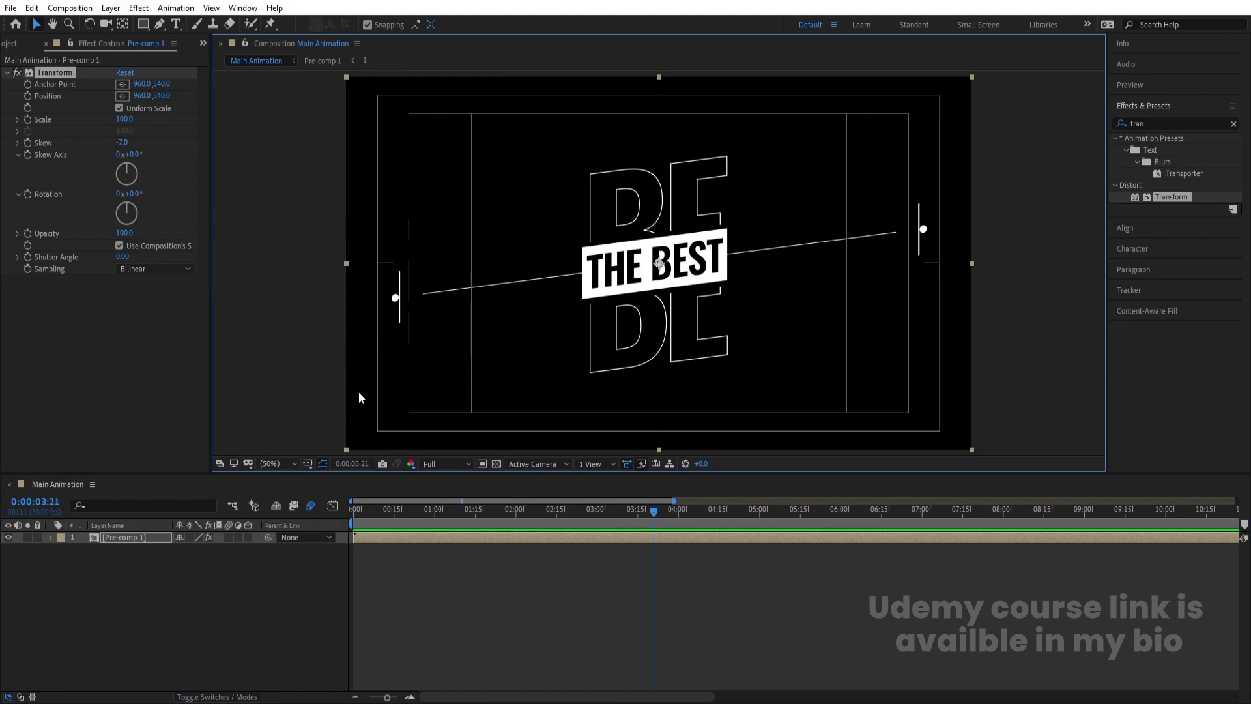
pyautogui.click(127, 539)
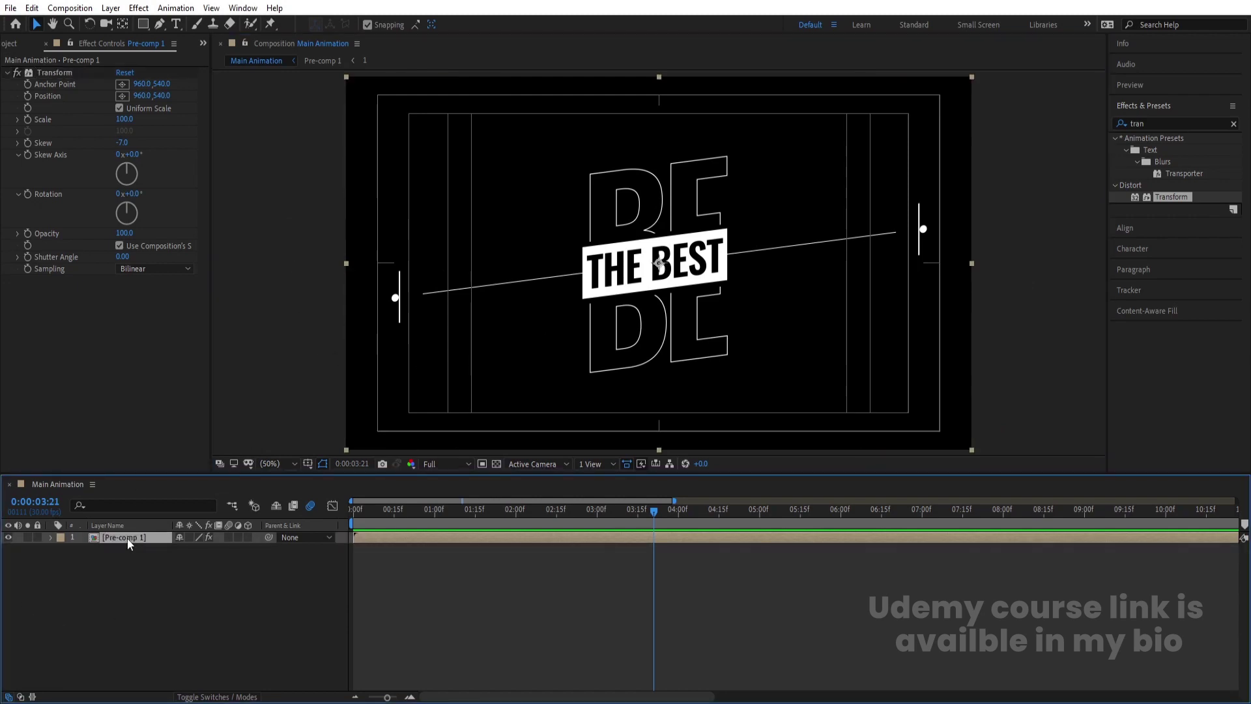
pyautogui.hotkey('ctrl', 'd')
pyautogui.click(128, 549)
pyautogui.press('s')
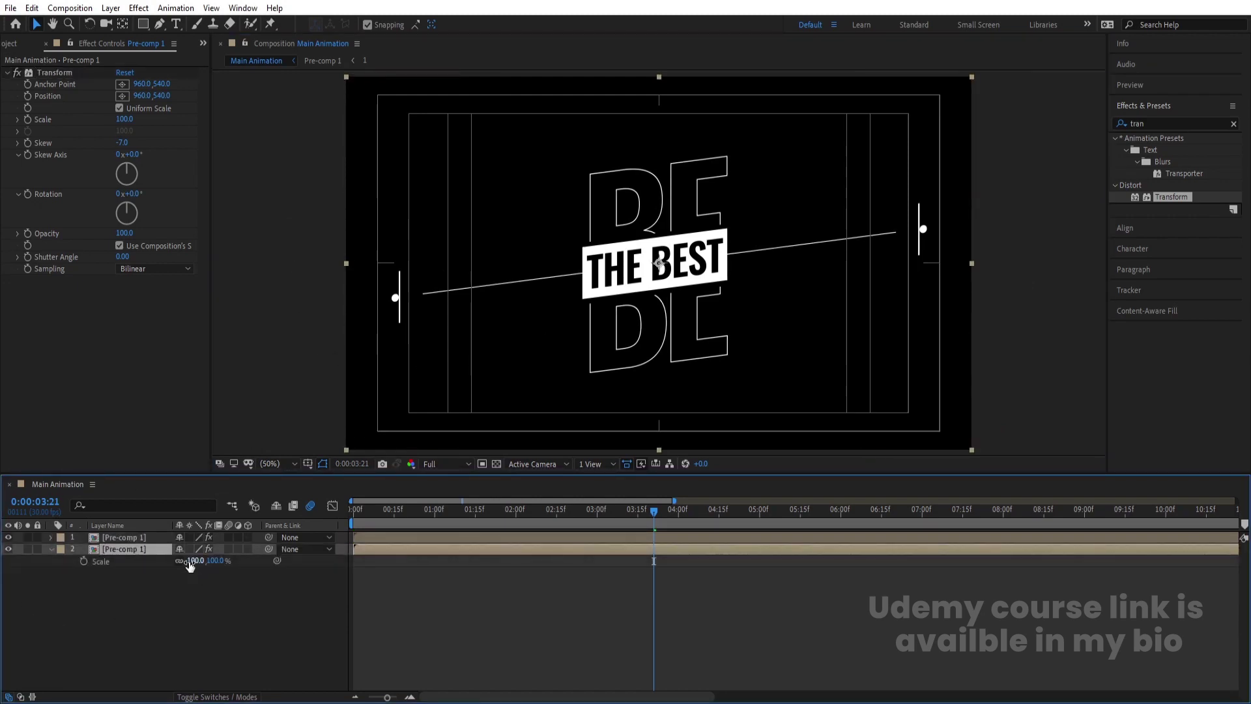
pyautogui.moveTo(195, 561); pyautogui.dragTo(295, 560)
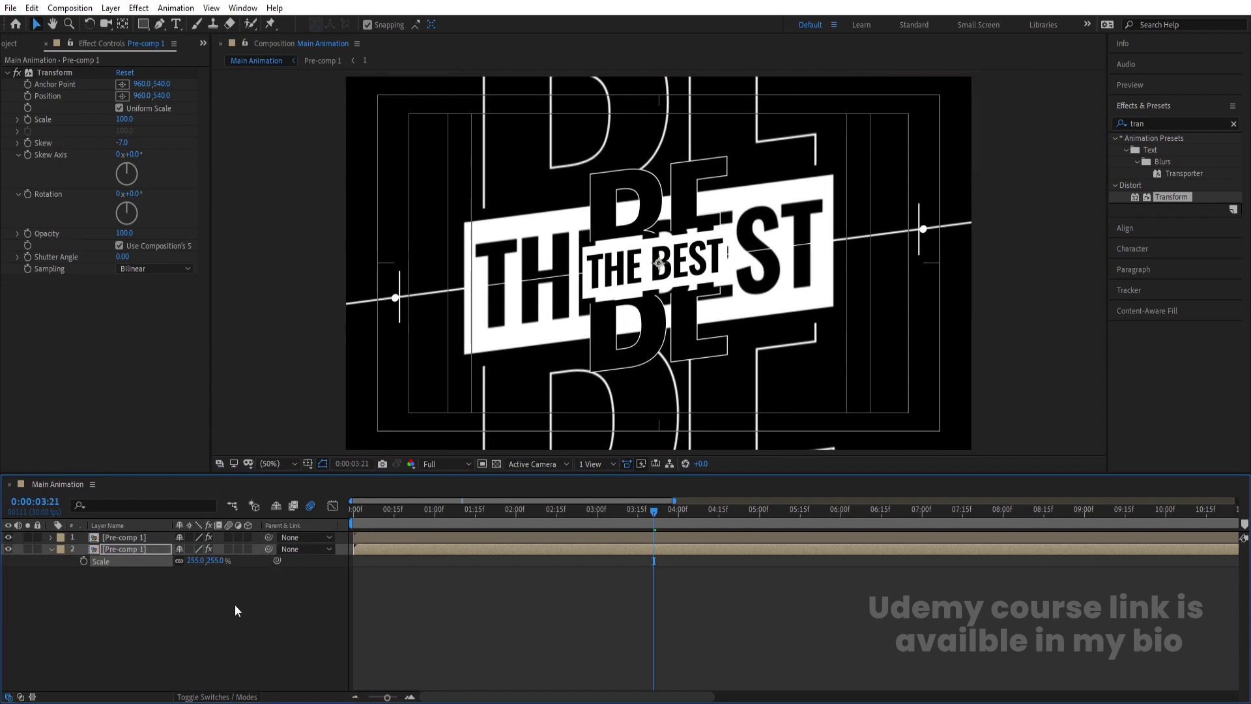
# Step: Set the enlarged lower Pre-comp 1 layer's Opacity to 5% and preview the faint background copy
pyautogui.press('t')
pyautogui.click(184, 561)
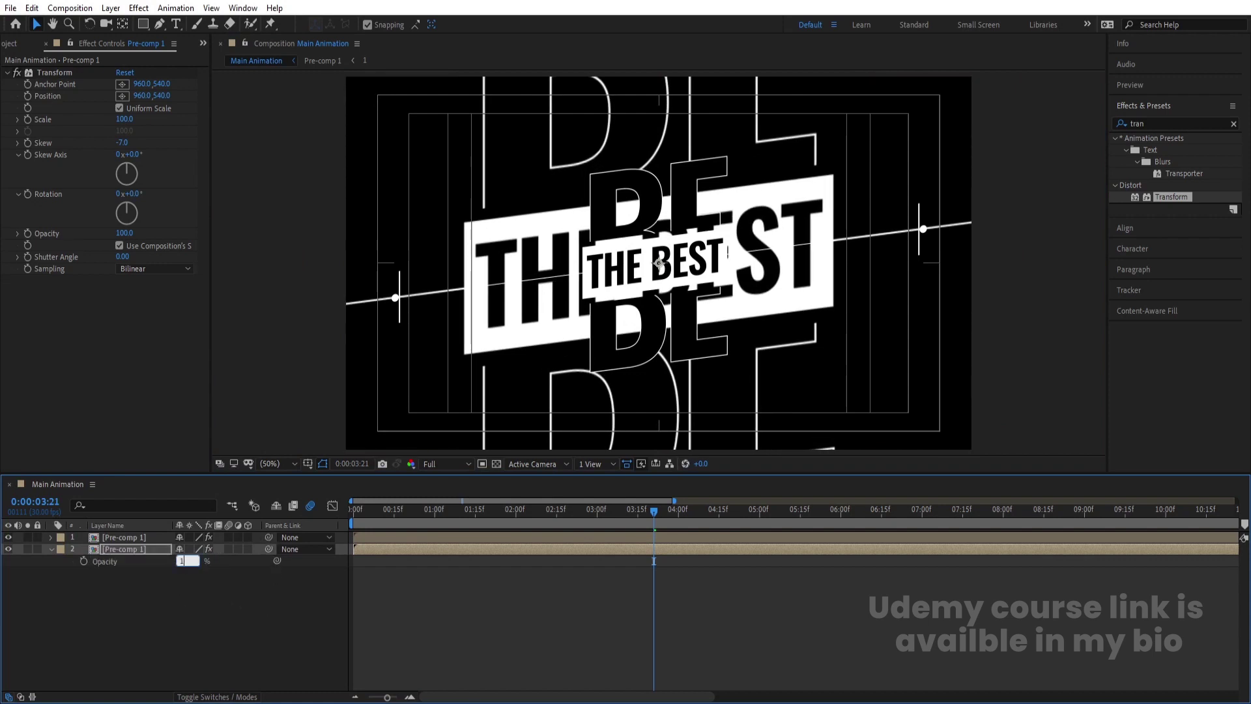
pyautogui.write('10')
pyautogui.press('Return')
pyautogui.click(185, 563)
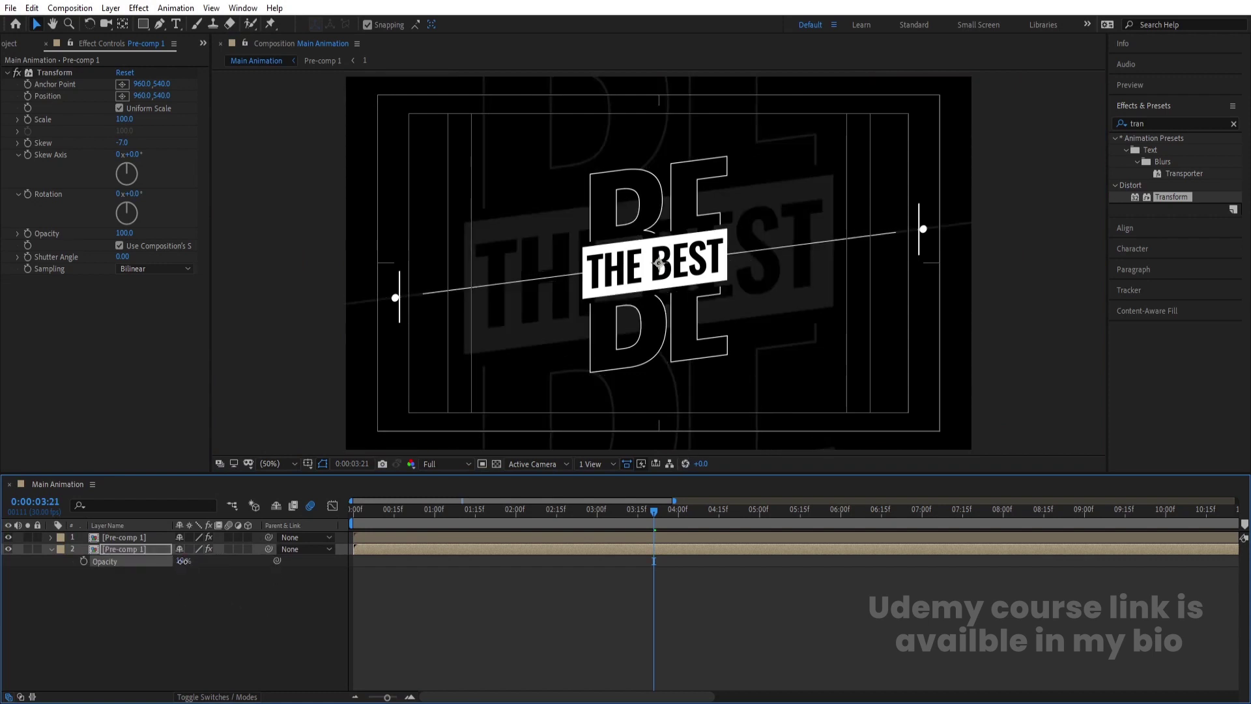
pyautogui.write('5')
pyautogui.press('Return')
pyautogui.click(246, 600)
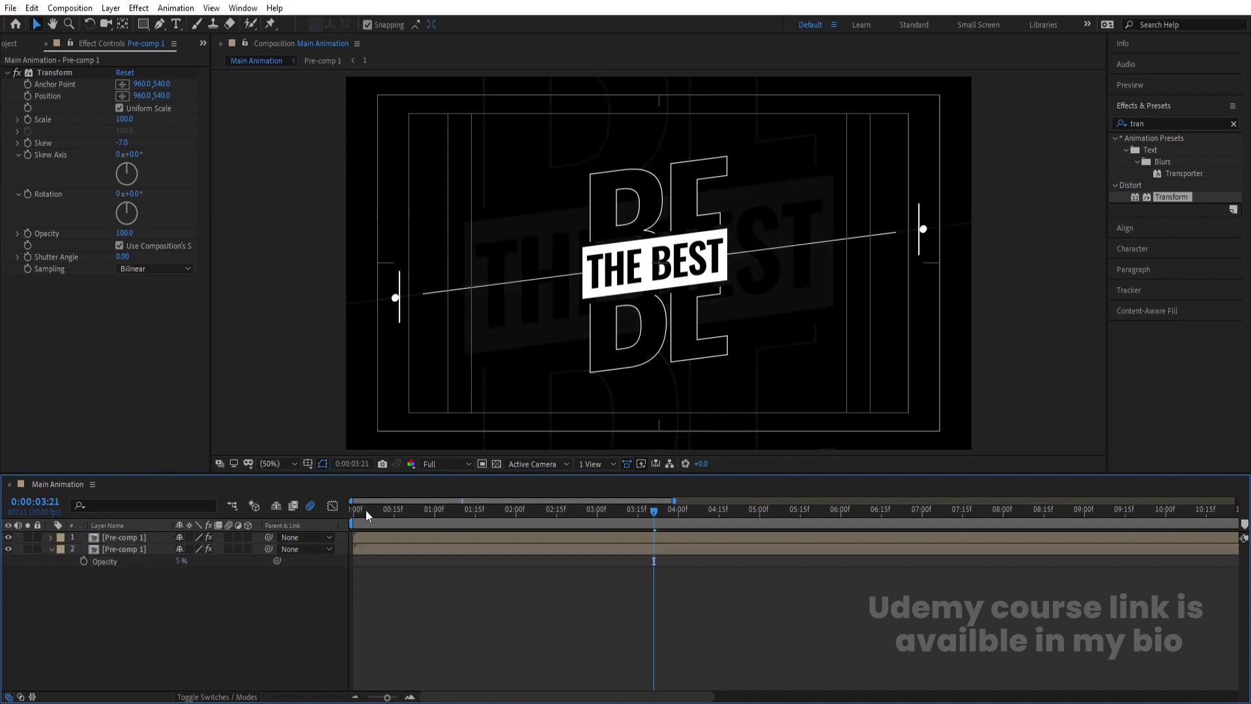
pyautogui.moveTo(365, 510); pyautogui.dragTo(297, 519)
pyautogui.press('space')
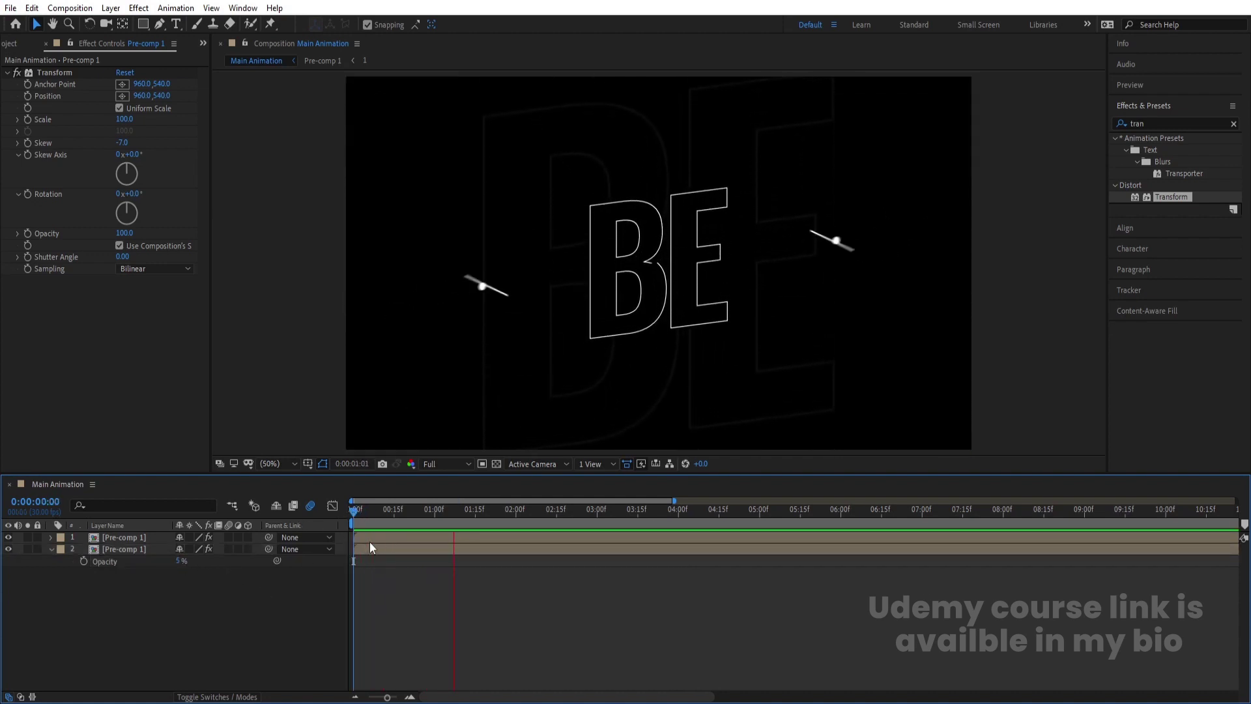
pyautogui.press('space')
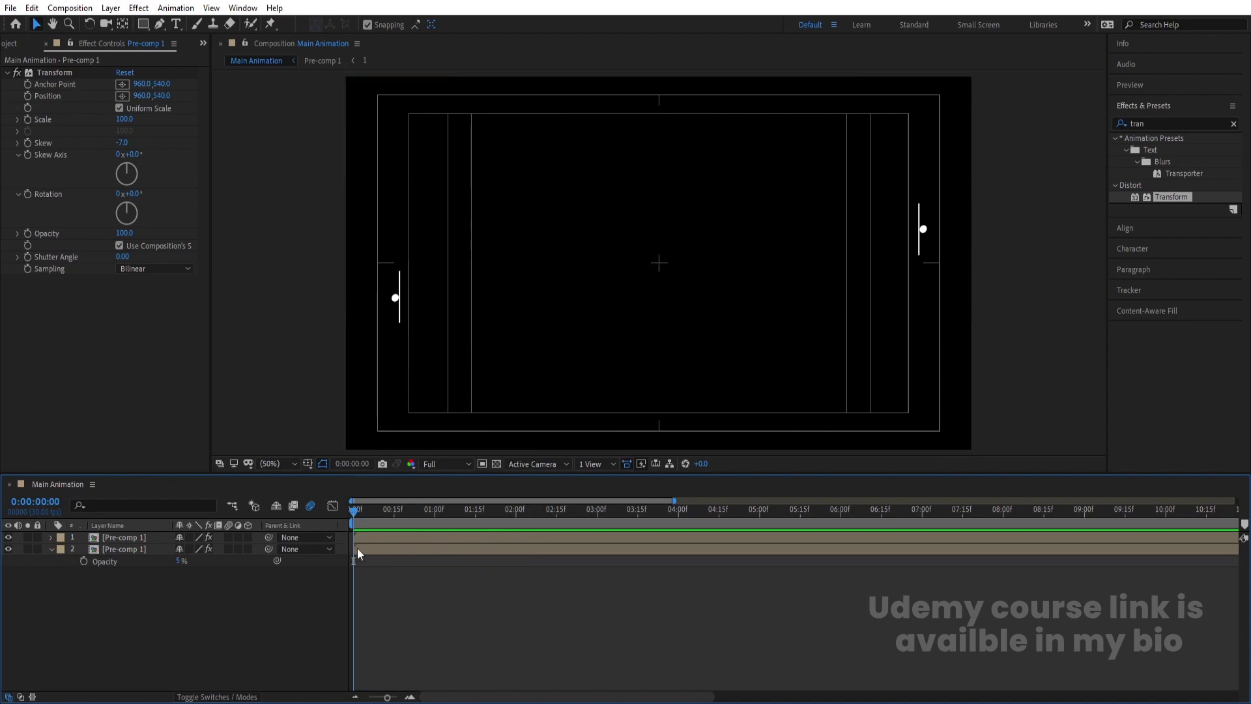
# Step: Shift the lower Pre-comp 1 layer about 8 frames later in time and preview the delayed background animation
pyautogui.moveTo(357, 548); pyautogui.dragTo(381, 548)
pyautogui.press('space')
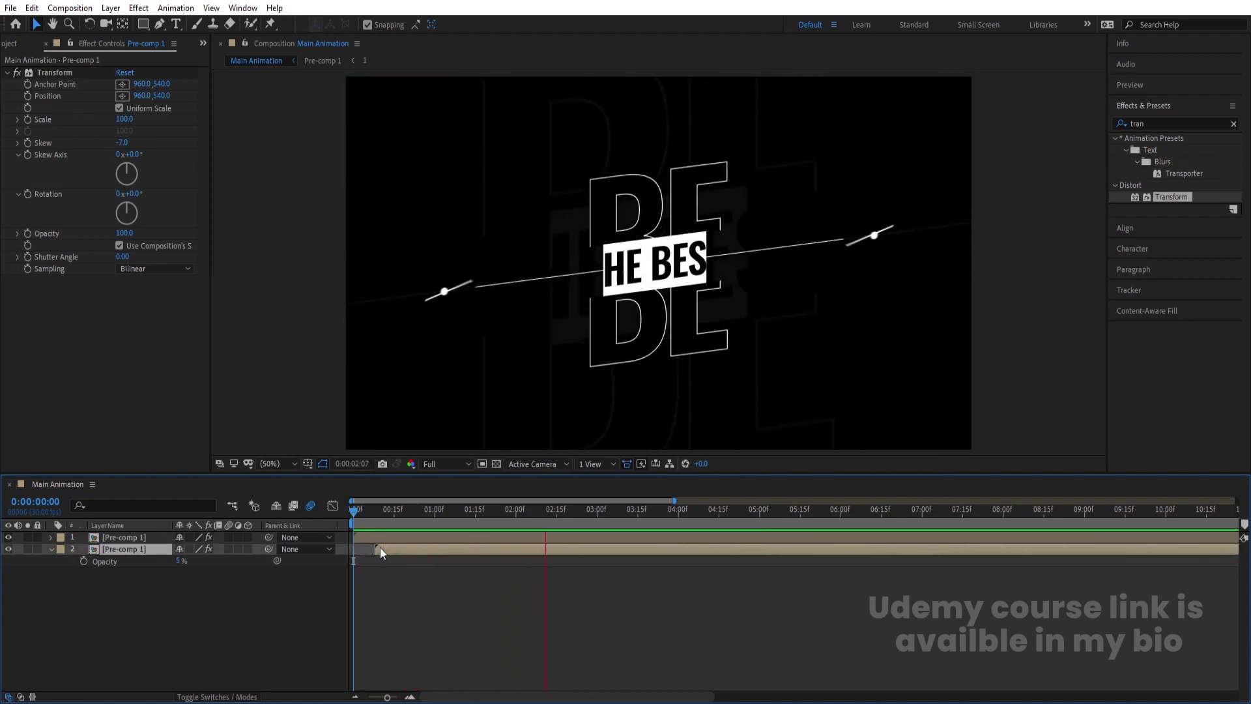
pyautogui.press('space')
pyautogui.press('space')
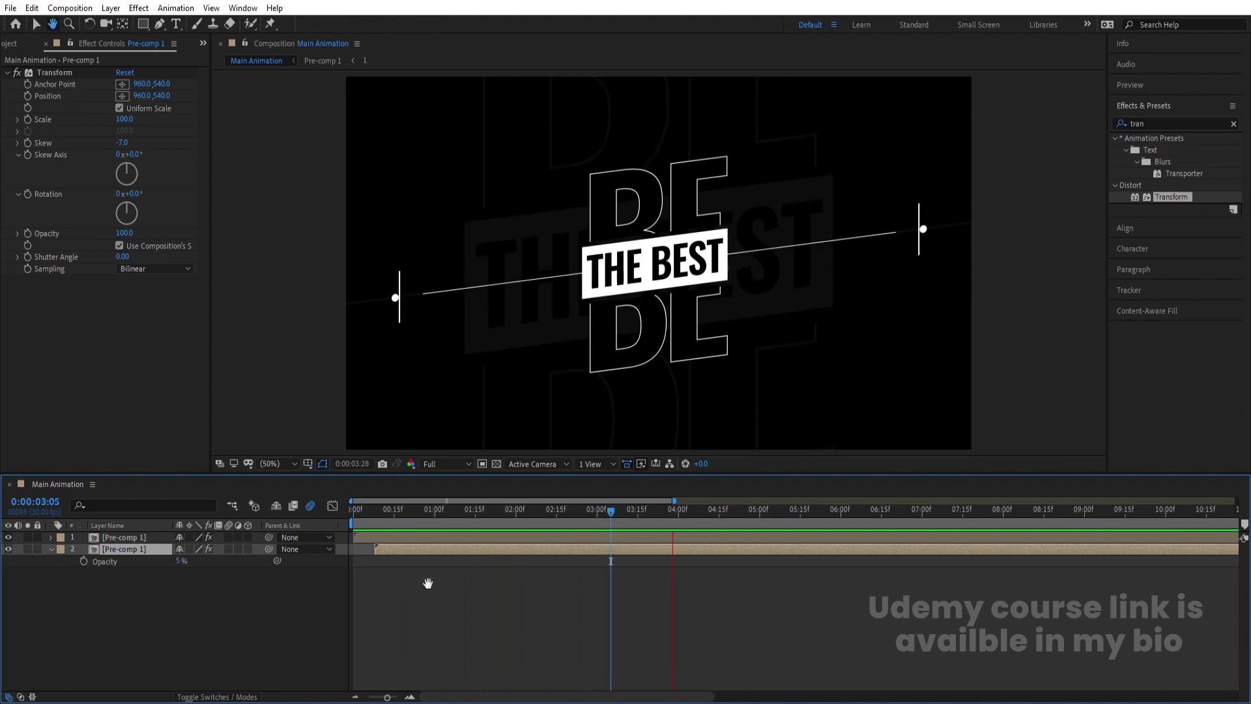
pyautogui.press('space')
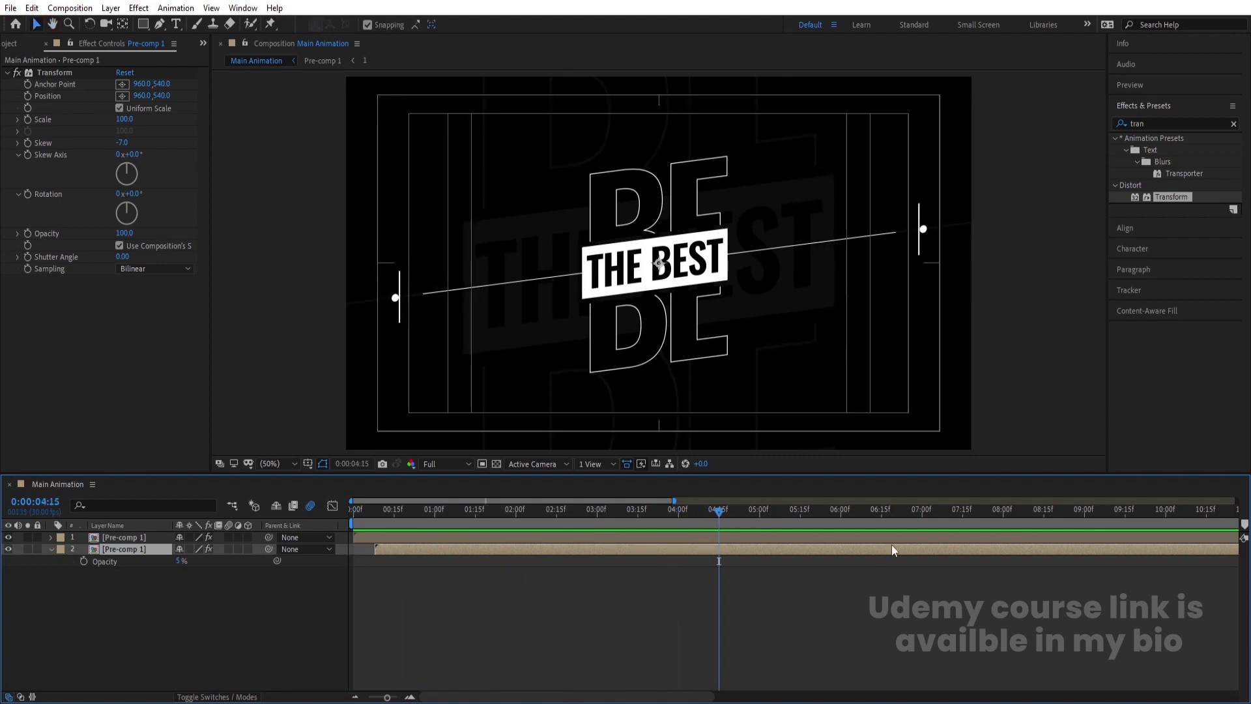
# Step: End the work area at 0:00:05:00 and preview the finished animation
pyautogui.click(758, 509)
pyautogui.press('n')
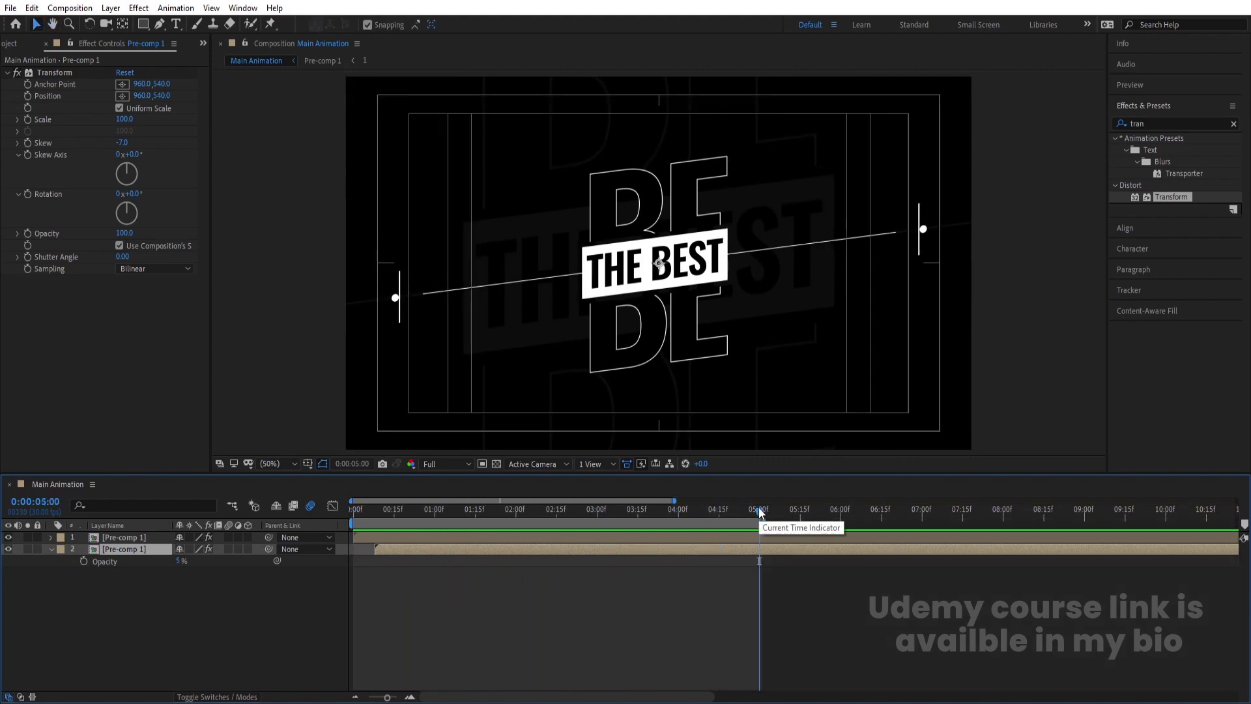
pyautogui.press('space')
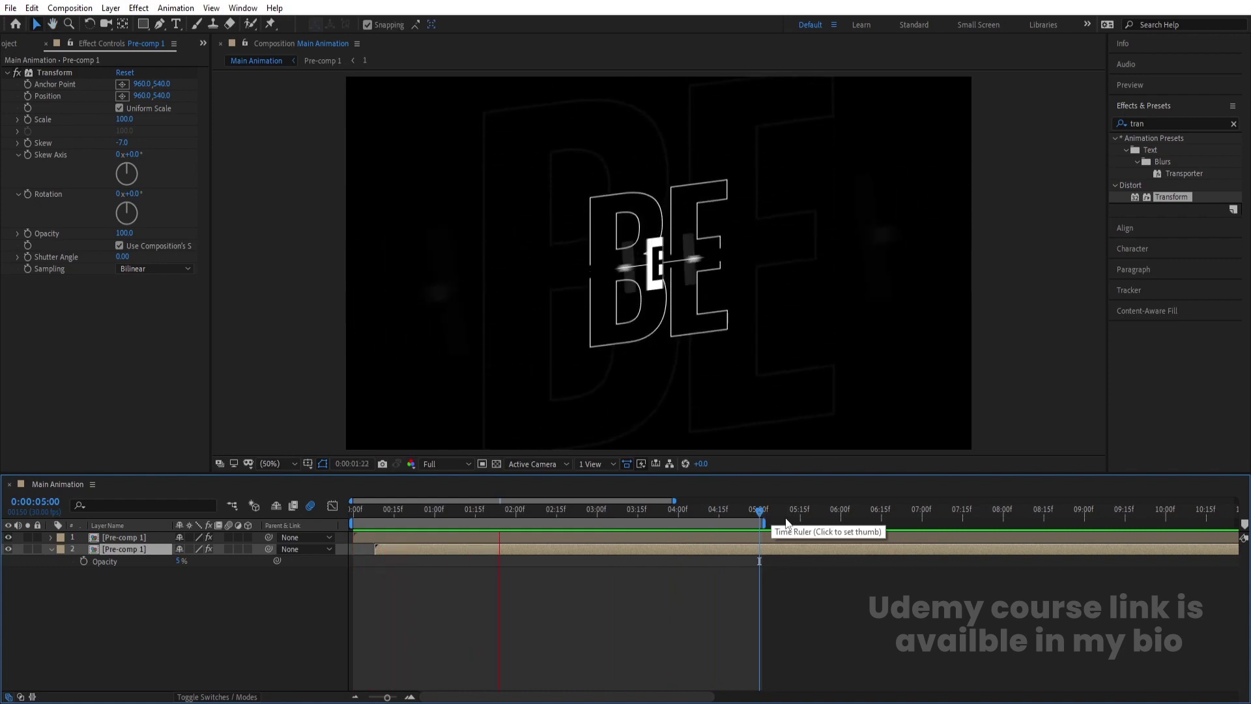